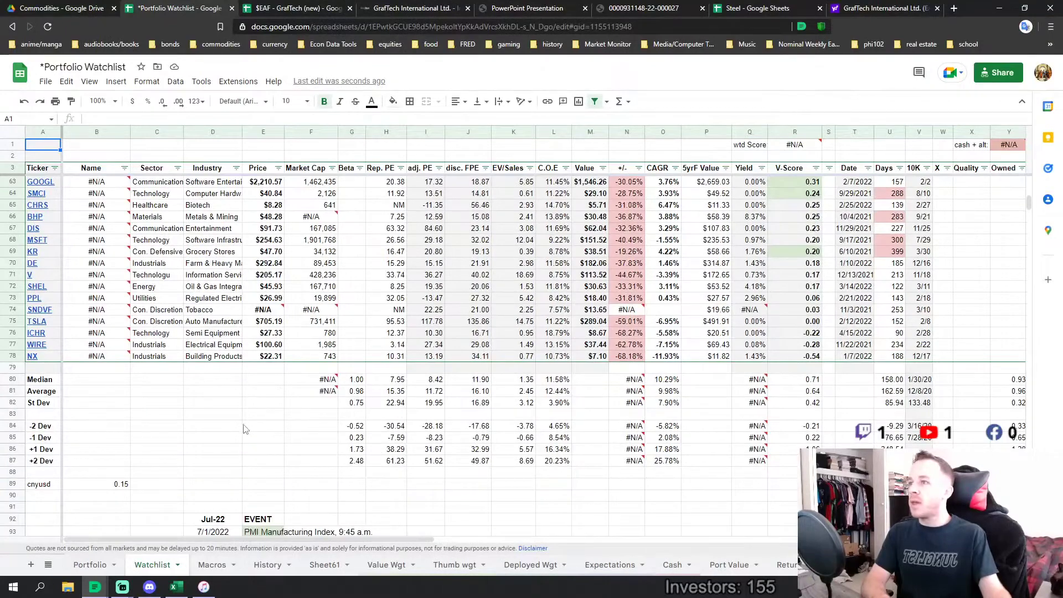
- Look over the last watchlist rows and the median, average and deviation statistics below them
{"action": "scroll", "coordinate": [242, 430], "scroll_direction": "down", "scroll_amount": 1}
{"action": "scroll", "coordinate": [242, 431], "scroll_direction": "up", "scroll_amount": 2}
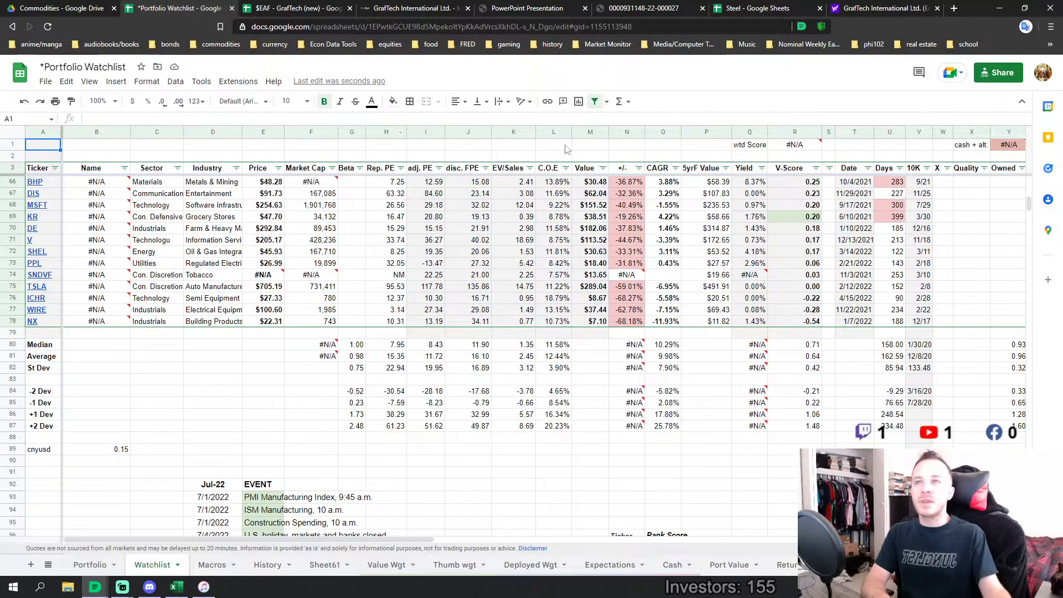
{"action": "scroll", "coordinate": [326, 302], "scroll_direction": "down", "scroll_amount": 1}
{"action": "scroll", "coordinate": [326, 302], "scroll_direction": "down", "scroll_amount": 1}
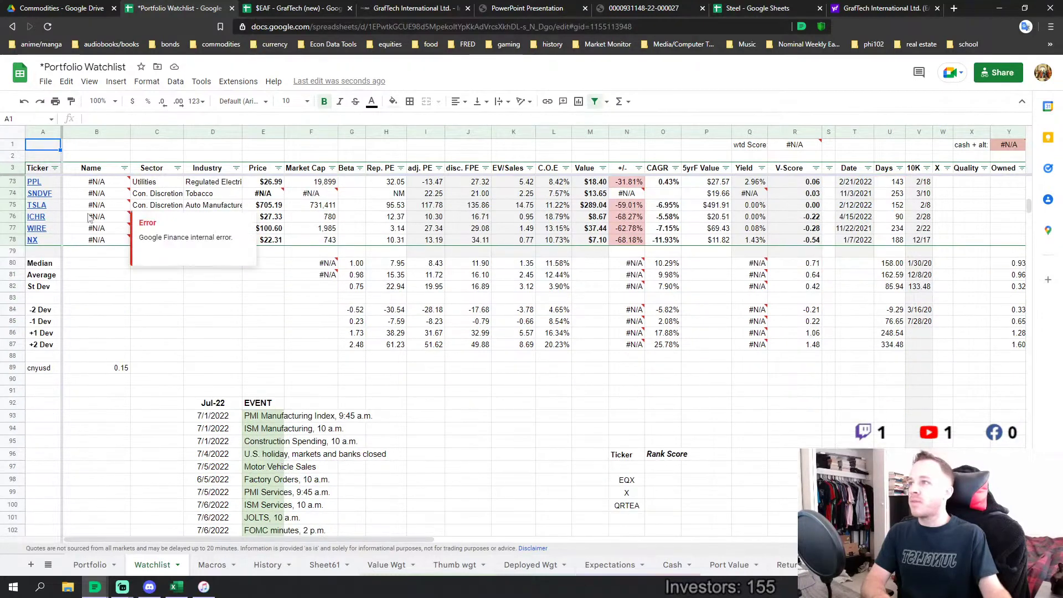
{"action": "left_click", "coordinate": [153, 290]}
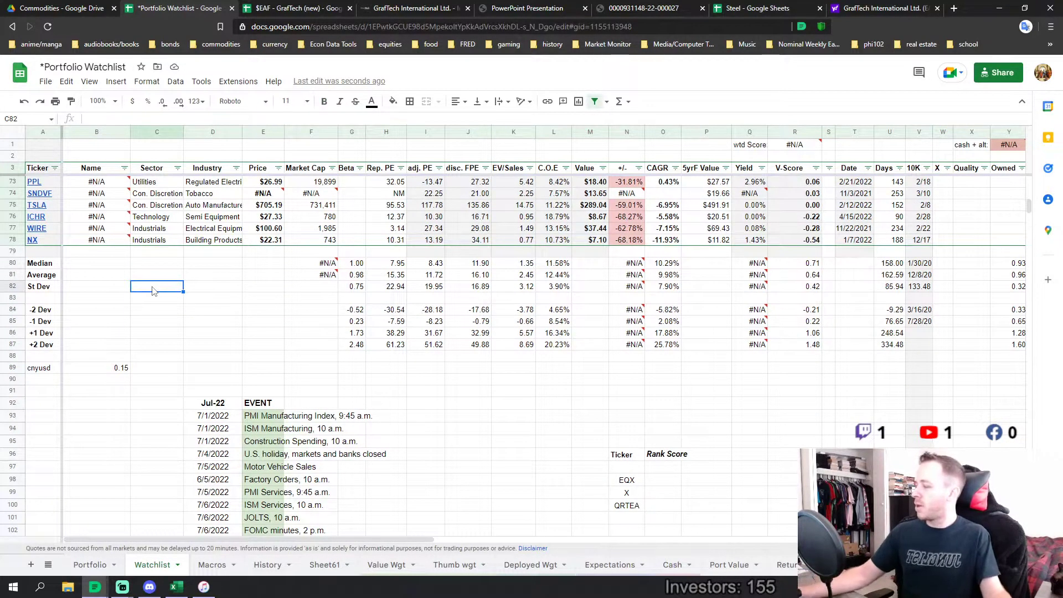
- Shade the PPI event cell in the July 2022 calendar light green like the events above it
{"action": "scroll", "coordinate": [221, 239], "scroll_direction": "down", "scroll_amount": 6}
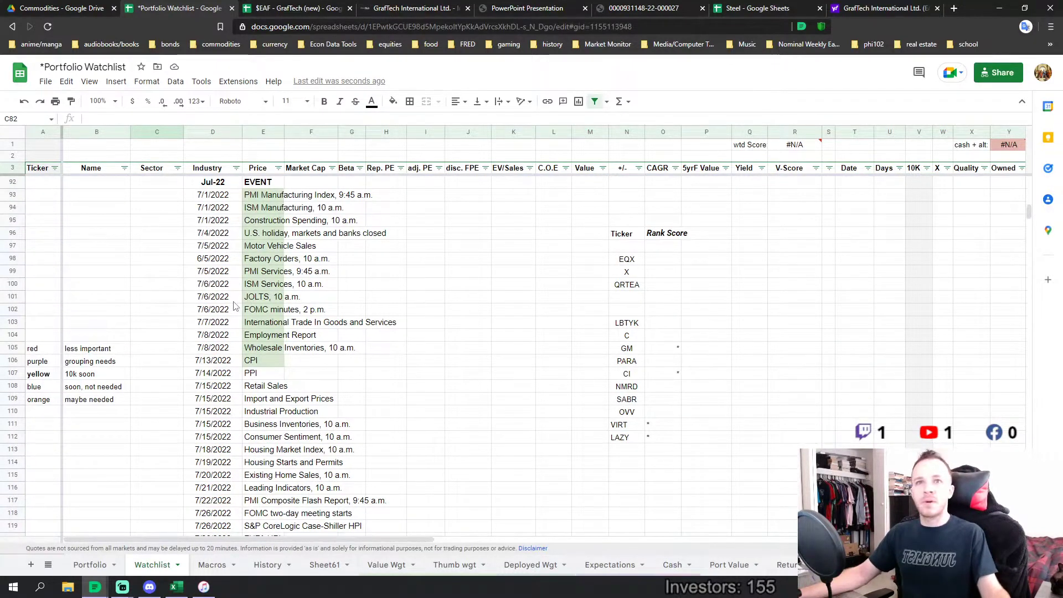
{"action": "scroll", "coordinate": [234, 306], "scroll_direction": "down", "scroll_amount": 1}
{"action": "scroll", "coordinate": [234, 306], "scroll_direction": "up", "scroll_amount": 2}
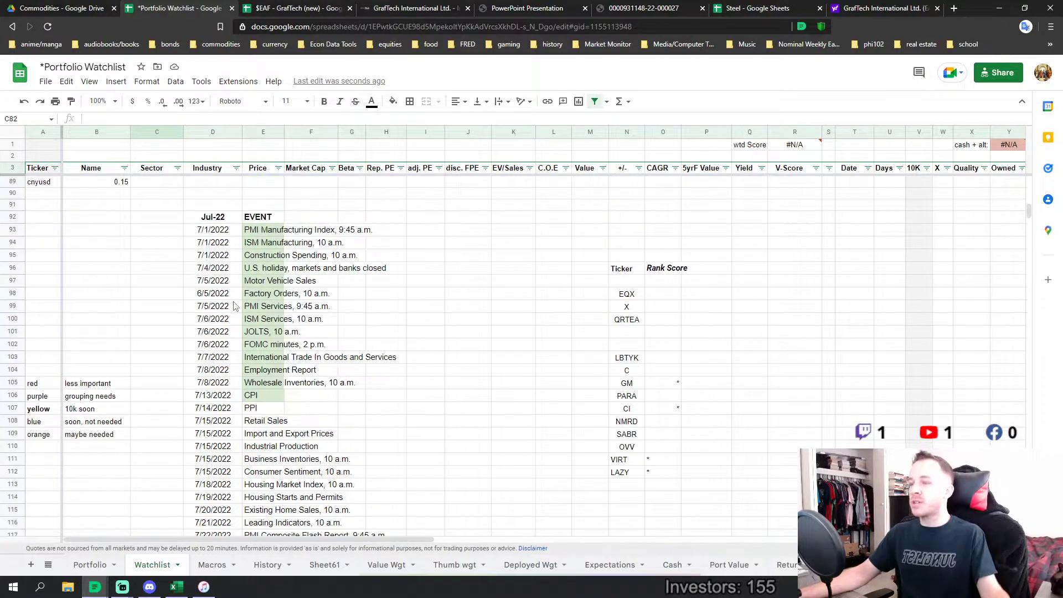
{"action": "scroll", "coordinate": [239, 343], "scroll_direction": "down", "scroll_amount": 1}
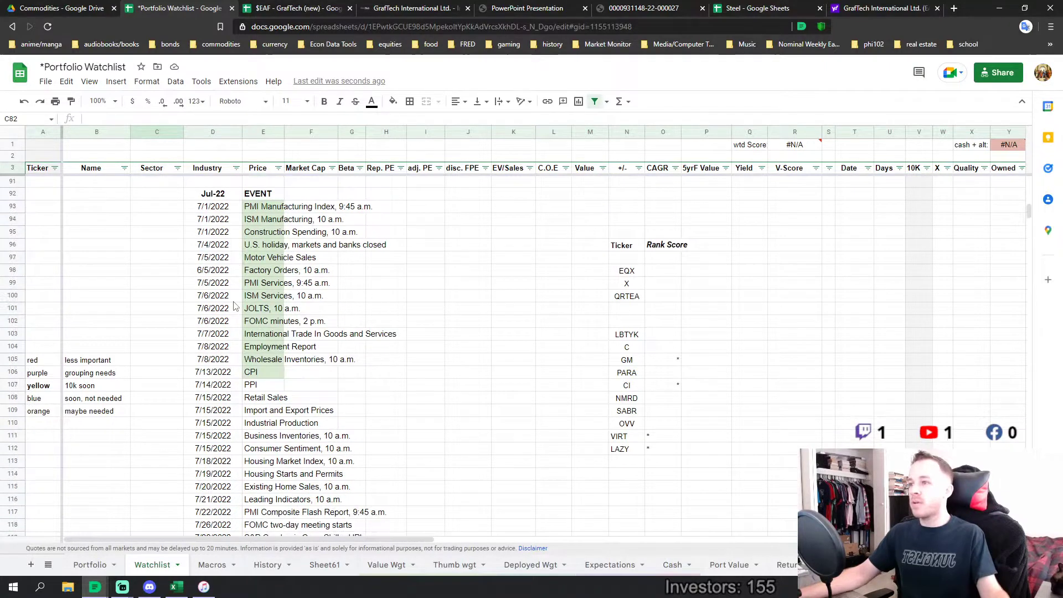
{"action": "left_click", "coordinate": [258, 386]}
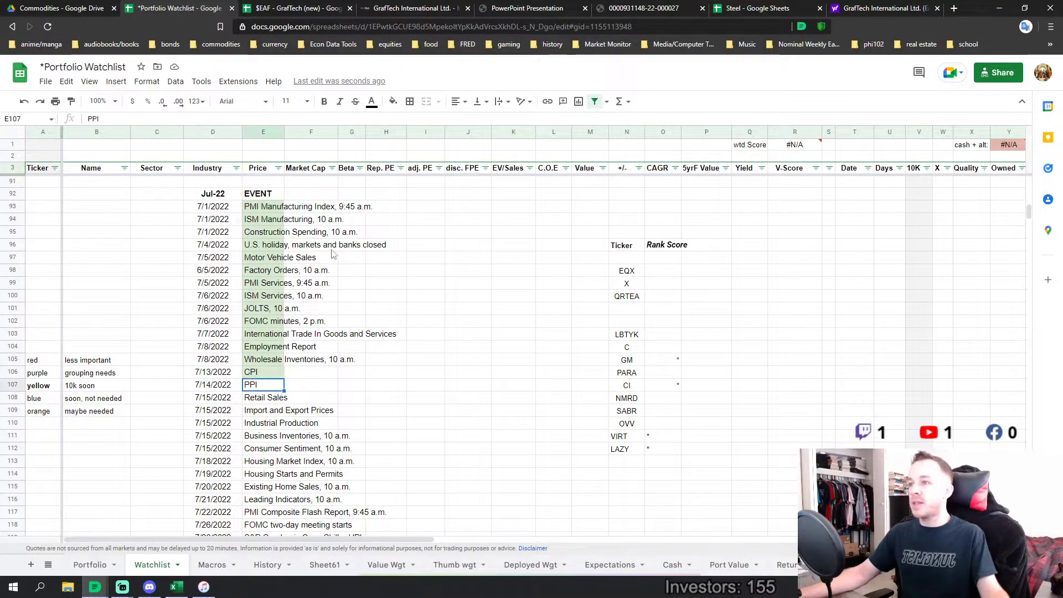
{"action": "left_click", "coordinate": [393, 102]}
{"action": "left_click", "coordinate": [446, 219]}
{"action": "left_click", "coordinate": [425, 372]}
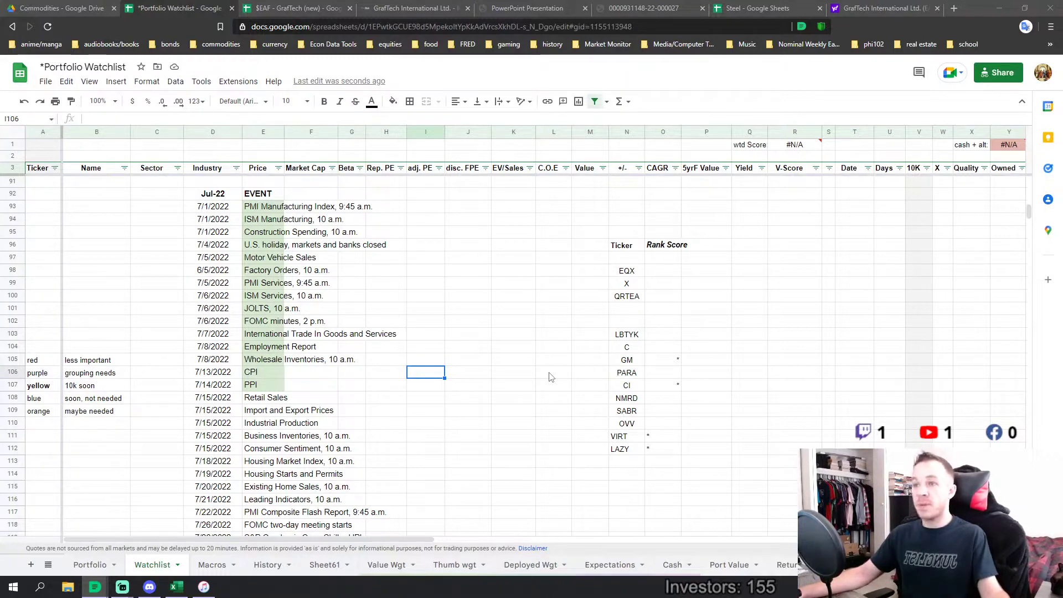
- Examine the calendar's 7/15/2022 releases from Retail Sales through Consumer Sentiment
{"action": "scroll", "coordinate": [354, 404], "scroll_direction": "down", "scroll_amount": 1}
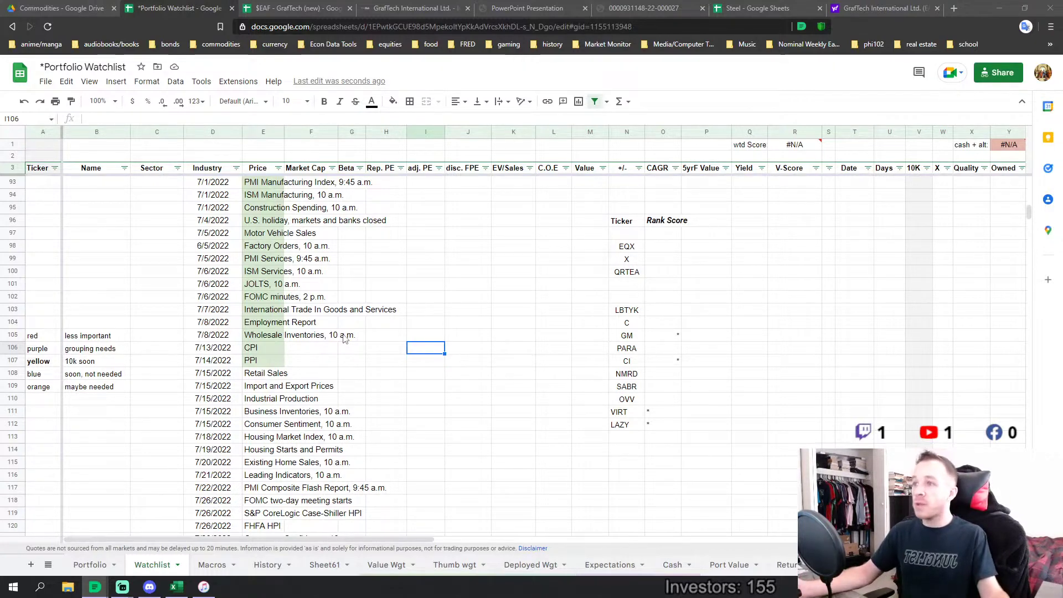
{"action": "scroll", "coordinate": [343, 338], "scroll_direction": "down", "scroll_amount": 2}
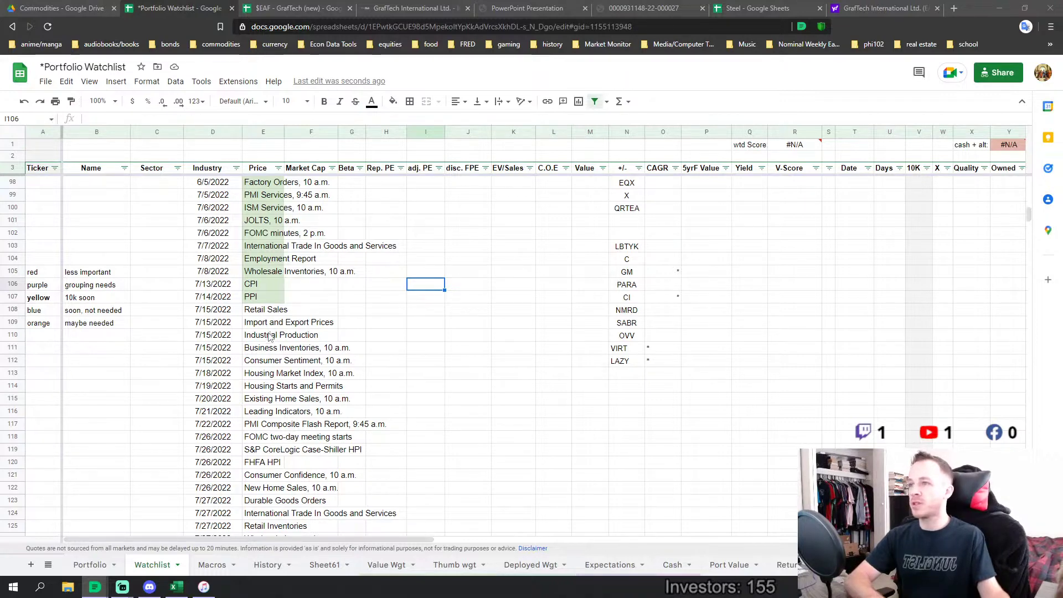
{"action": "left_click_drag", "start_coordinate": [222, 314], "coordinate": [275, 328]}
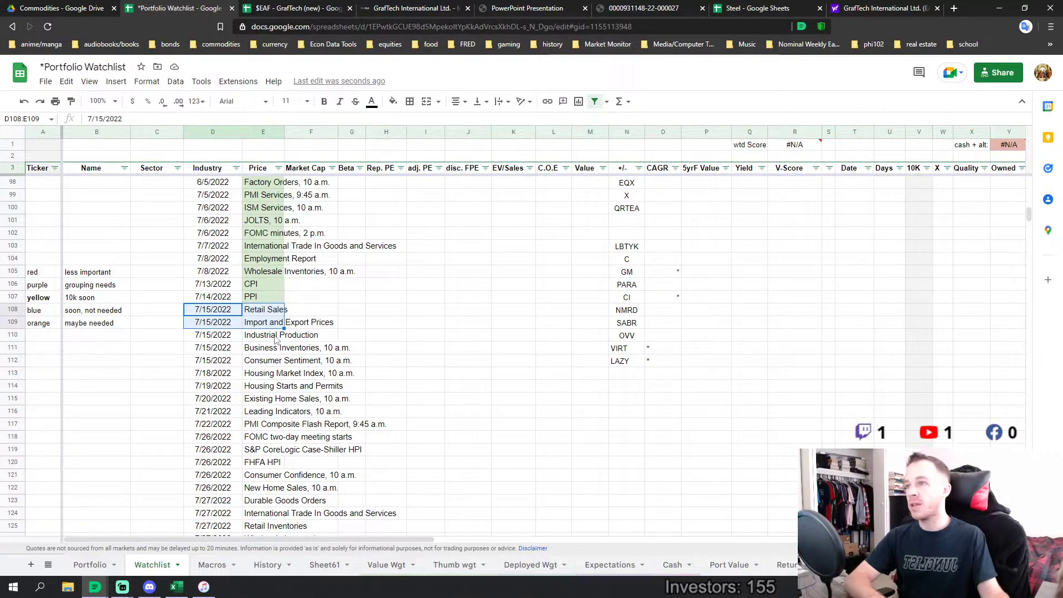
{"action": "left_click", "coordinate": [275, 339]}
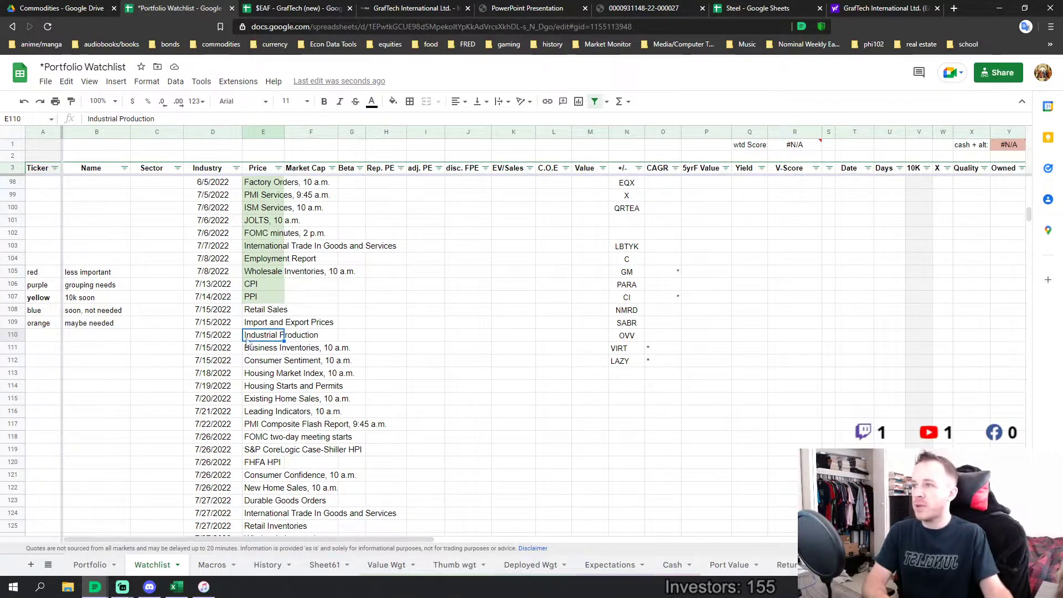
{"action": "left_click_drag", "start_coordinate": [238, 347], "coordinate": [263, 315]}
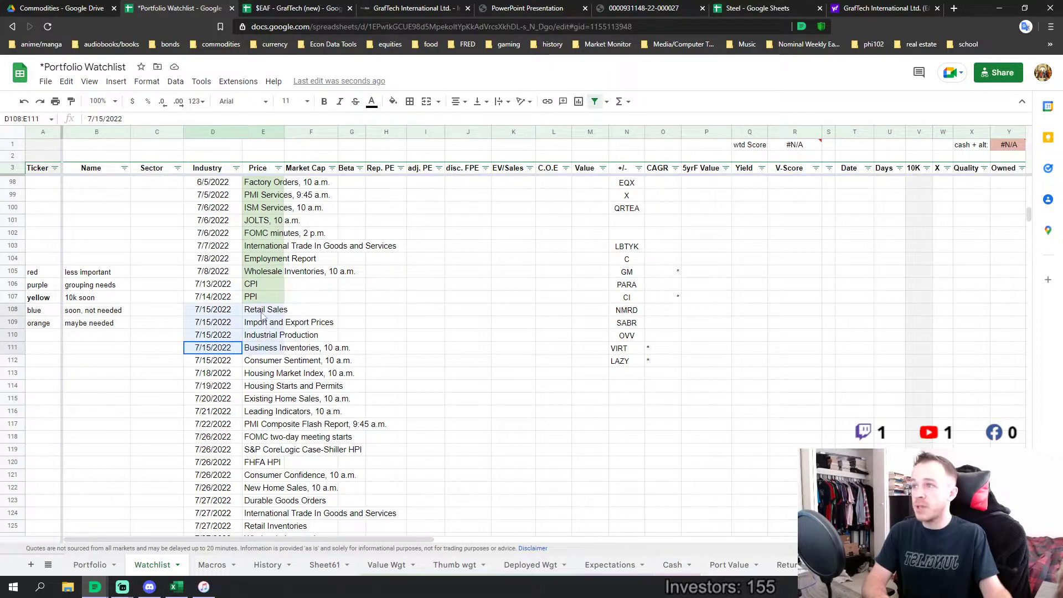
{"action": "left_click_drag", "start_coordinate": [237, 361], "coordinate": [261, 313]}
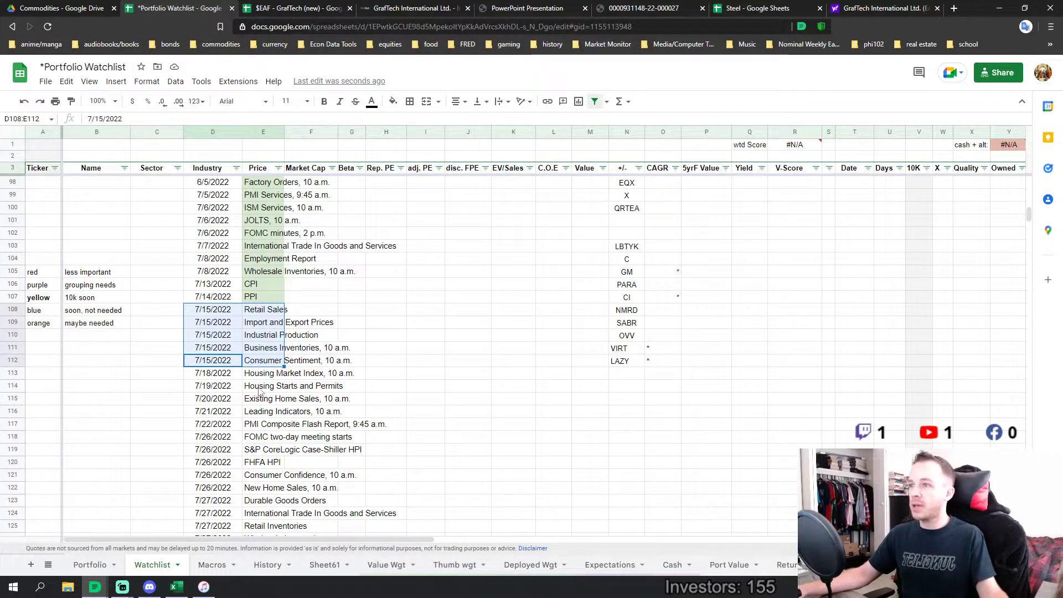
- Review the rank-score ticker list, the remaining July events and the color-coded tickers with dates from BABA to MU
{"action": "scroll", "coordinate": [257, 387], "scroll_direction": "up", "scroll_amount": 3}
{"action": "scroll", "coordinate": [424, 396], "scroll_direction": "up", "scroll_amount": 1}
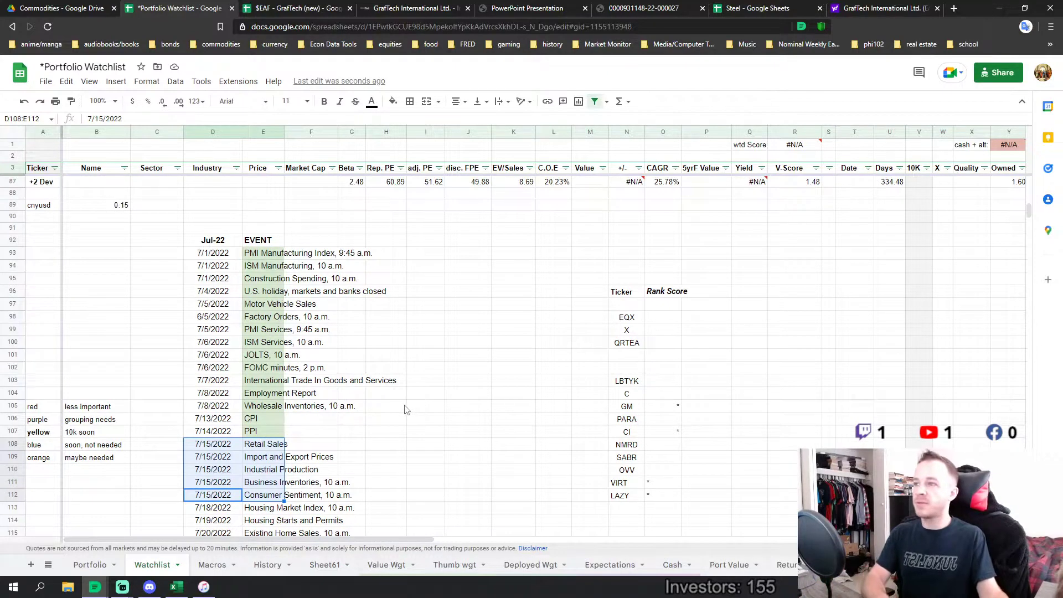
{"action": "scroll", "coordinate": [393, 412], "scroll_direction": "up", "scroll_amount": 1}
{"action": "scroll", "coordinate": [393, 412], "scroll_direction": "down", "scroll_amount": 2}
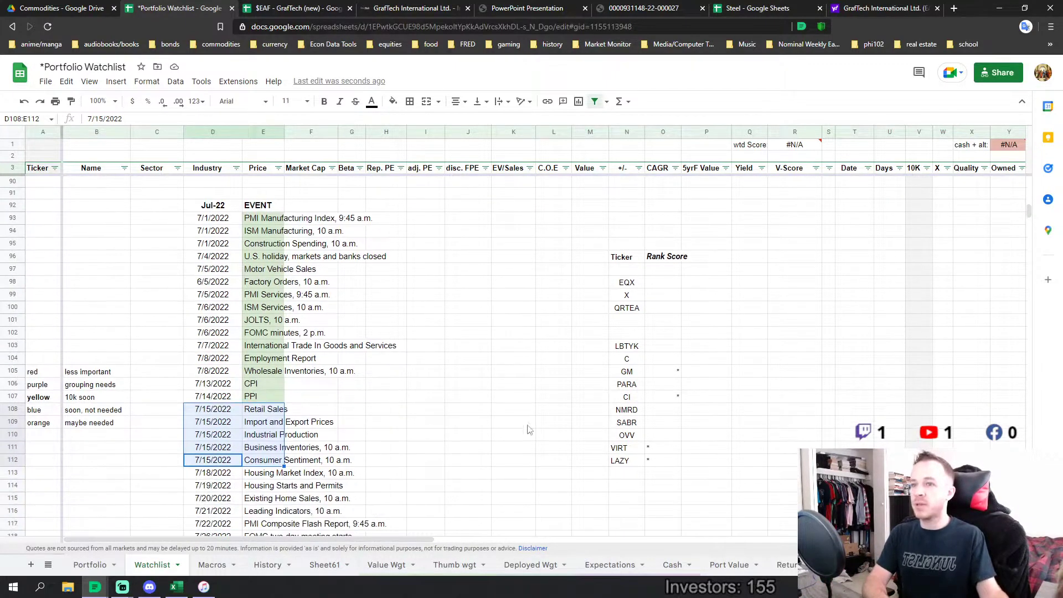
{"action": "left_click", "coordinate": [618, 450]}
{"action": "scroll", "coordinate": [598, 410], "scroll_direction": "down", "scroll_amount": 4}
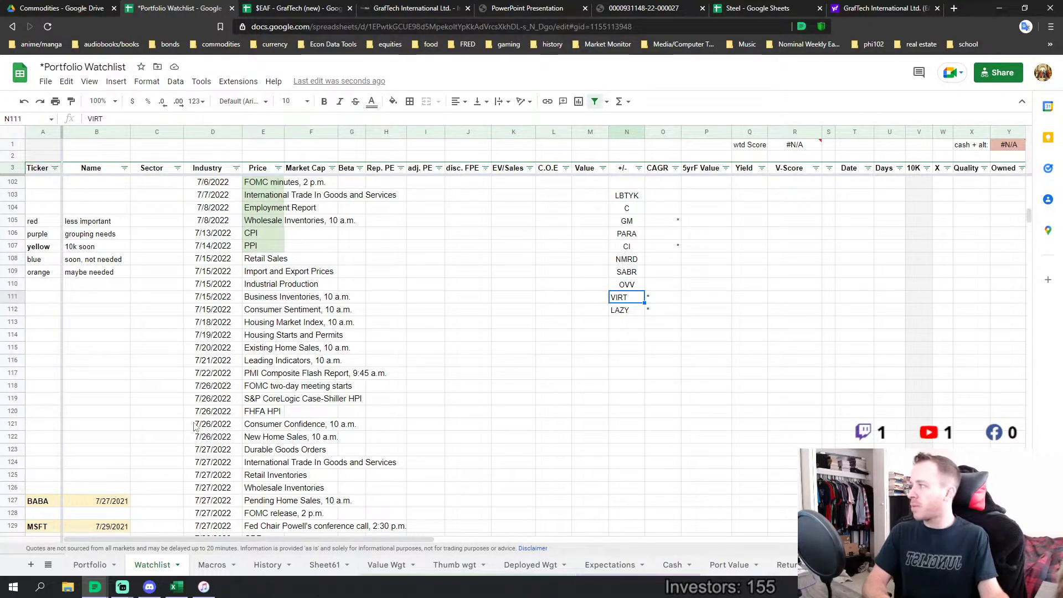
{"action": "scroll", "coordinate": [129, 362], "scroll_direction": "down", "scroll_amount": 2}
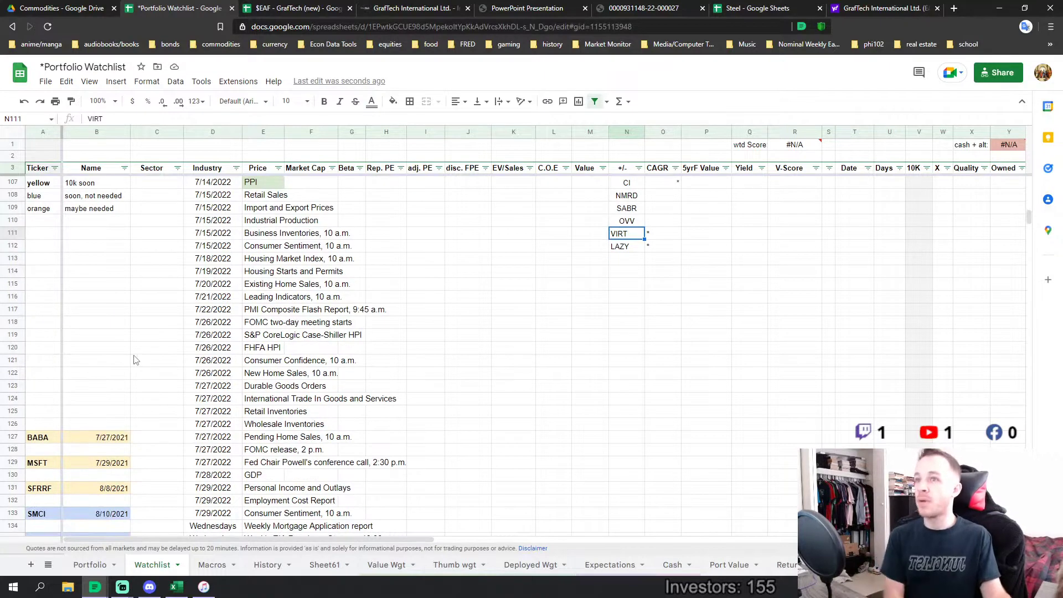
{"action": "scroll", "coordinate": [188, 345], "scroll_direction": "down", "scroll_amount": 3}
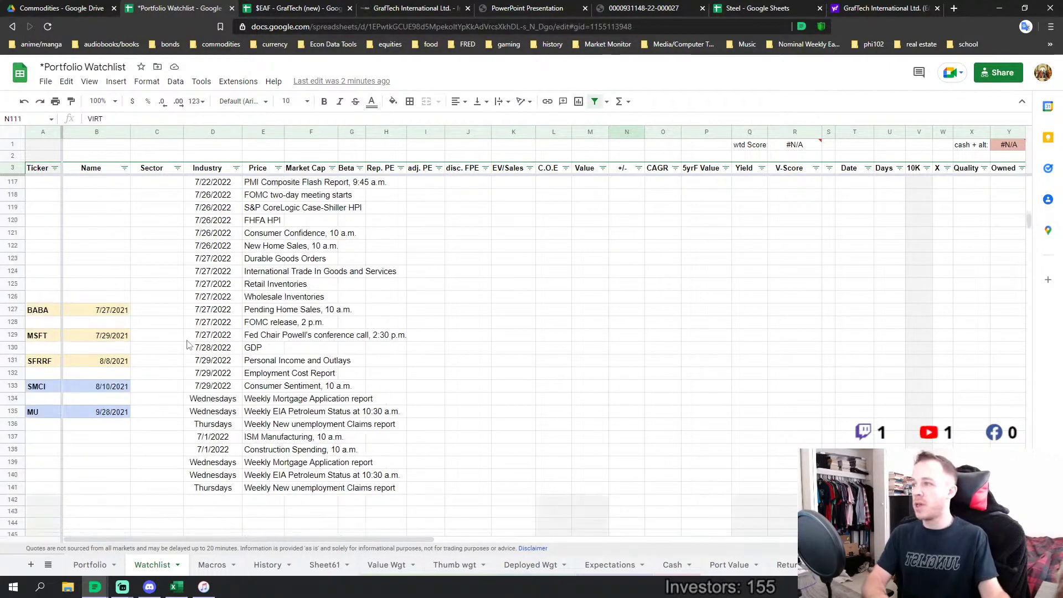
{"action": "scroll", "coordinate": [205, 347], "scroll_direction": "up", "scroll_amount": 2}
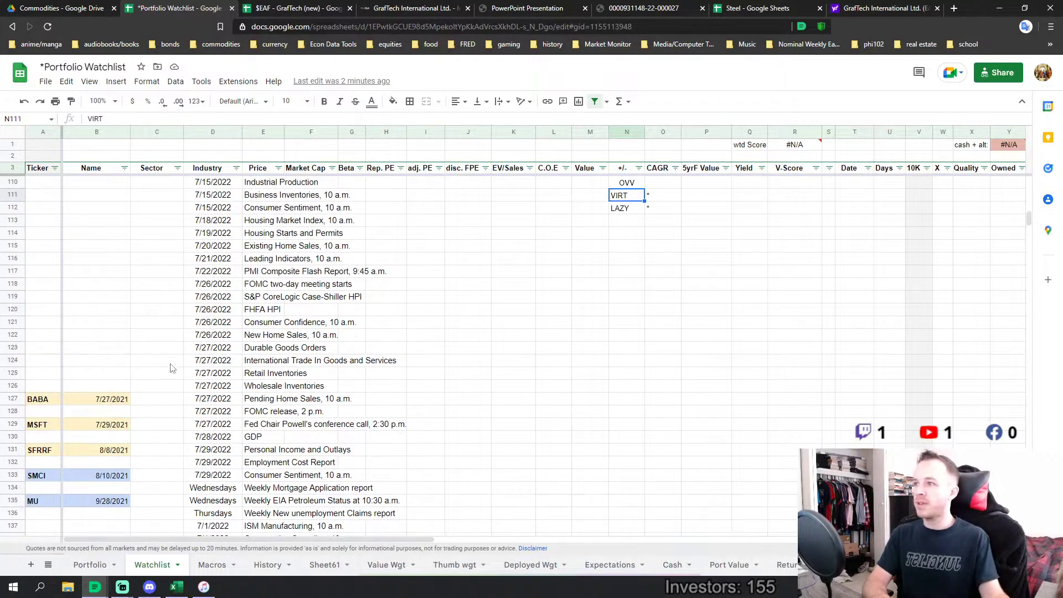
{"action": "left_click", "coordinate": [44, 399]}
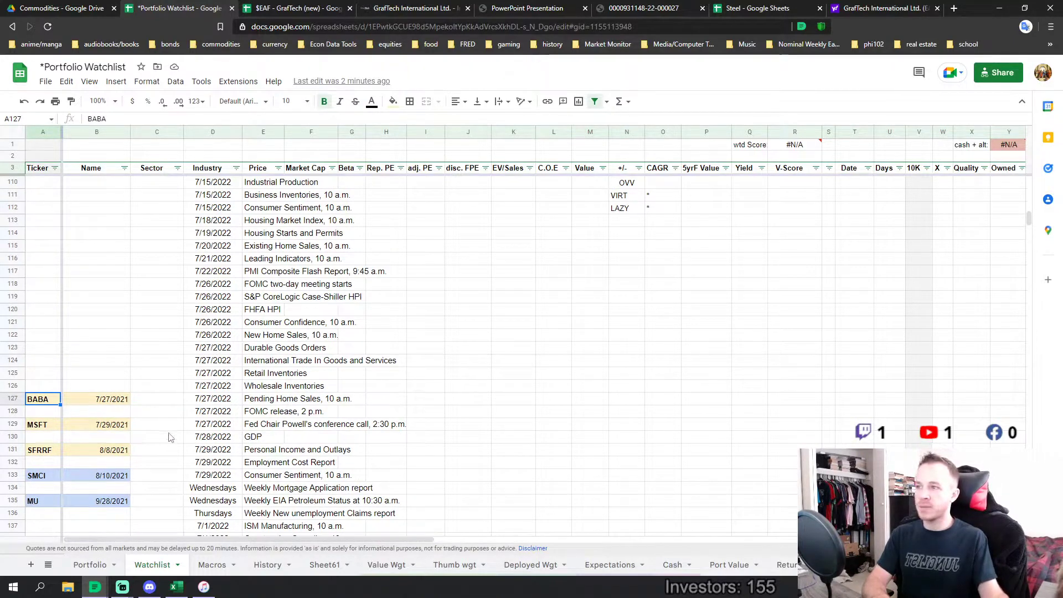
{"action": "scroll", "coordinate": [388, 343], "scroll_direction": "up", "scroll_amount": 6}
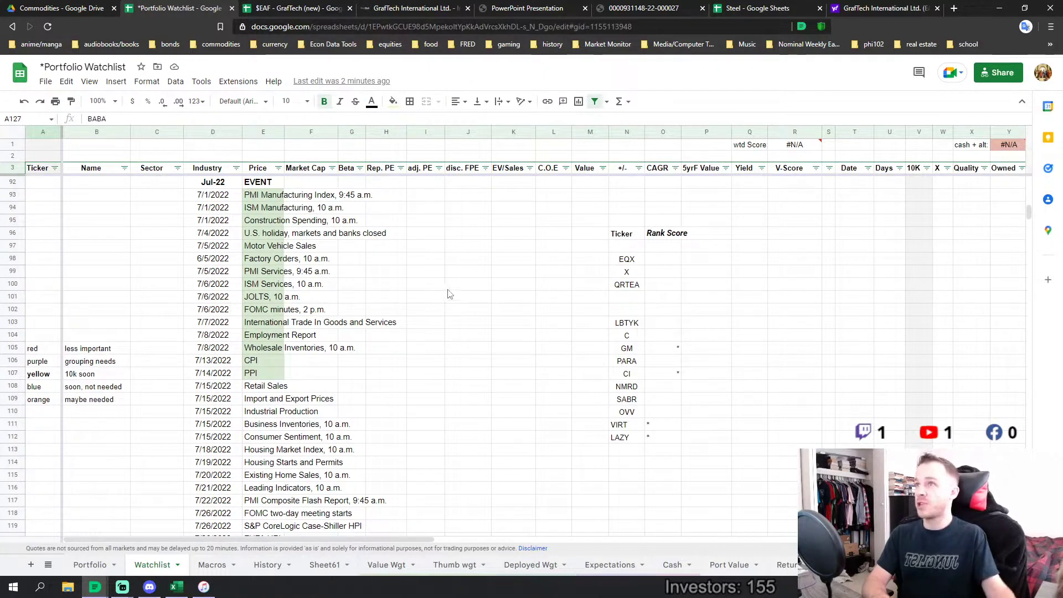
- Switch to GrafTech's Q1 2022 results presentation and read the Prioritizing Safety and Positive Industry Growth & Pricing slides
{"action": "left_click", "coordinate": [286, 8]}
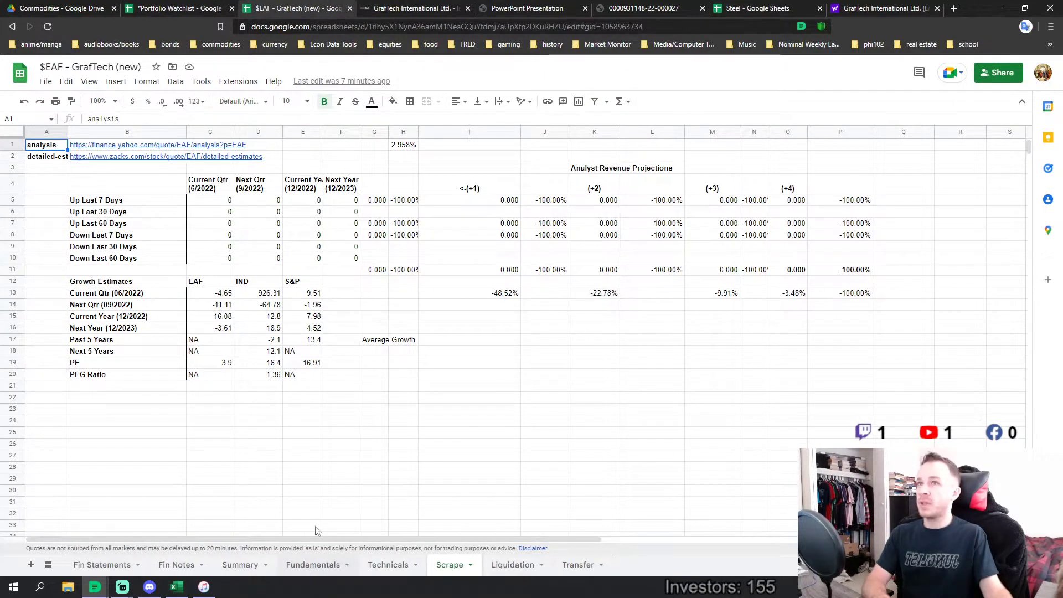
{"action": "left_click", "coordinate": [524, 5]}
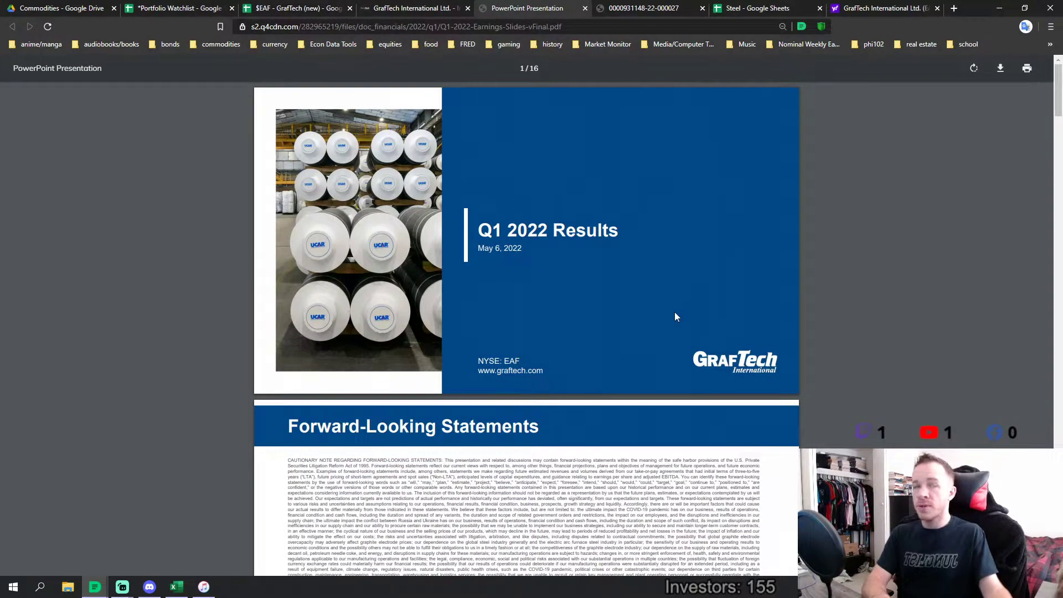
{"action": "scroll", "coordinate": [660, 324], "scroll_direction": "down", "scroll_amount": 7}
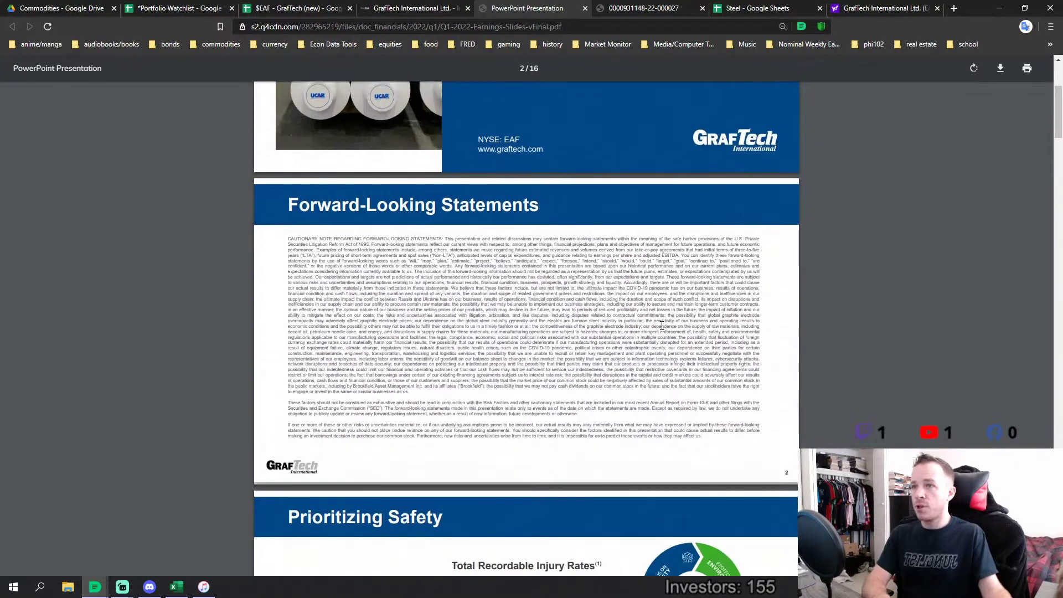
{"action": "scroll", "coordinate": [662, 327], "scroll_direction": "down", "scroll_amount": 1}
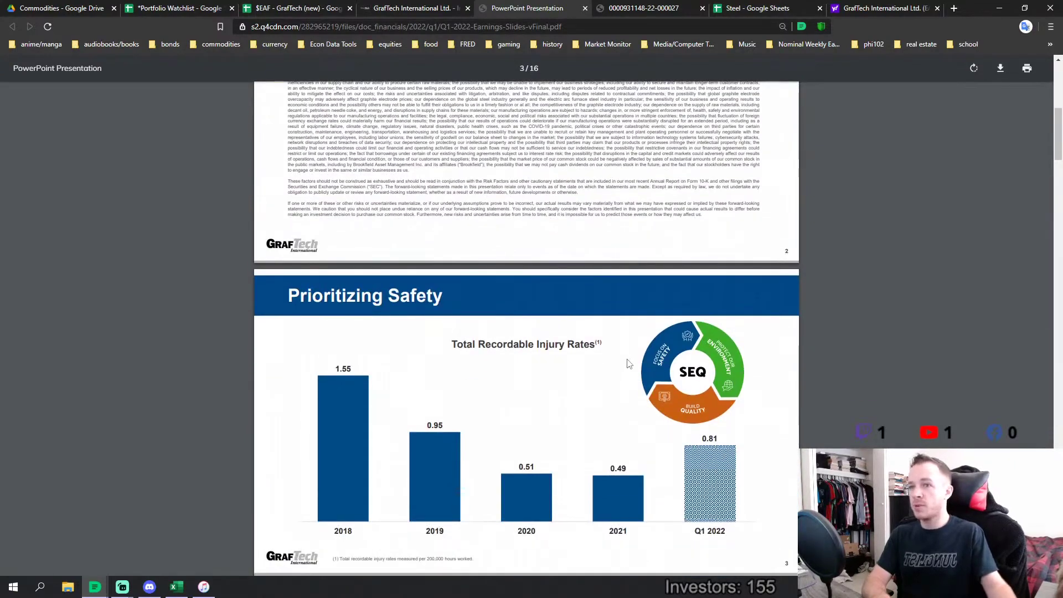
{"action": "scroll", "coordinate": [627, 359], "scroll_direction": "down", "scroll_amount": 2}
{"action": "scroll", "coordinate": [628, 360], "scroll_direction": "down", "scroll_amount": 1}
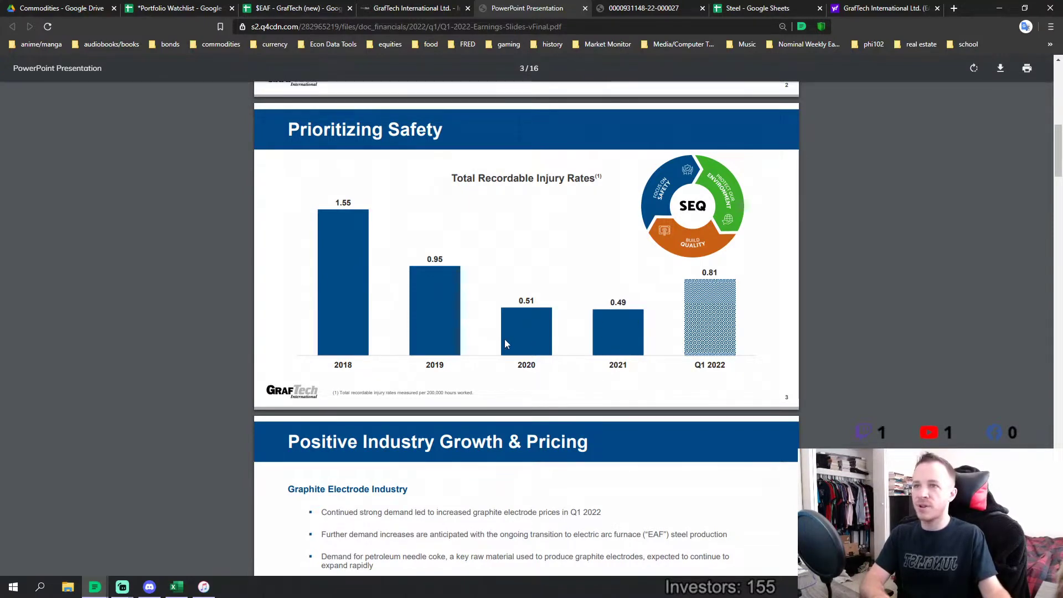
{"action": "scroll", "coordinate": [702, 314], "scroll_direction": "down", "scroll_amount": 5}
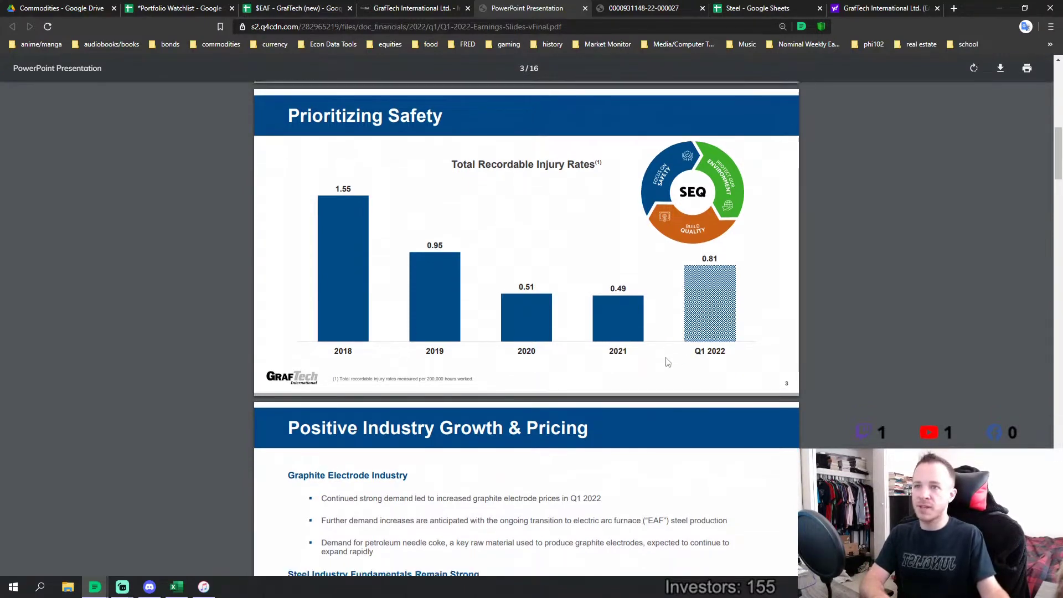
{"action": "scroll", "coordinate": [588, 411], "scroll_direction": "up", "scroll_amount": 2}
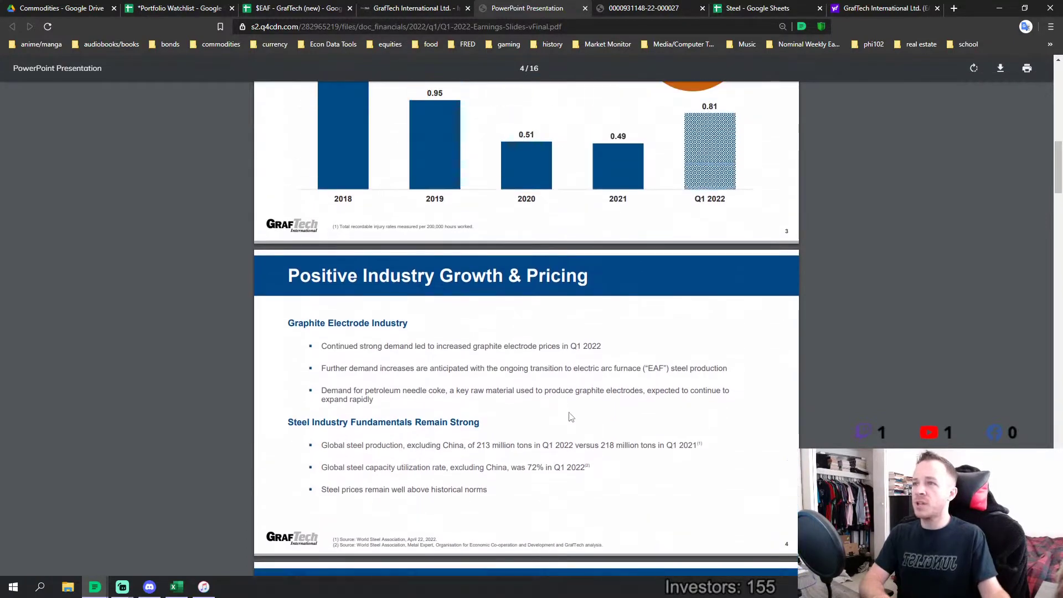
{"action": "scroll", "coordinate": [436, 276], "scroll_direction": "down", "scroll_amount": 1}
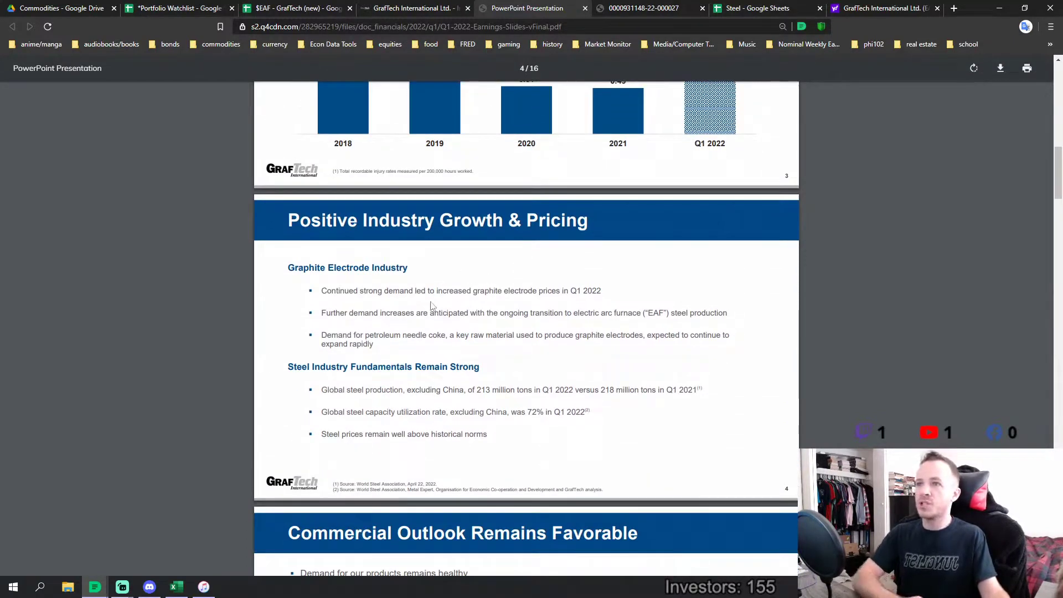
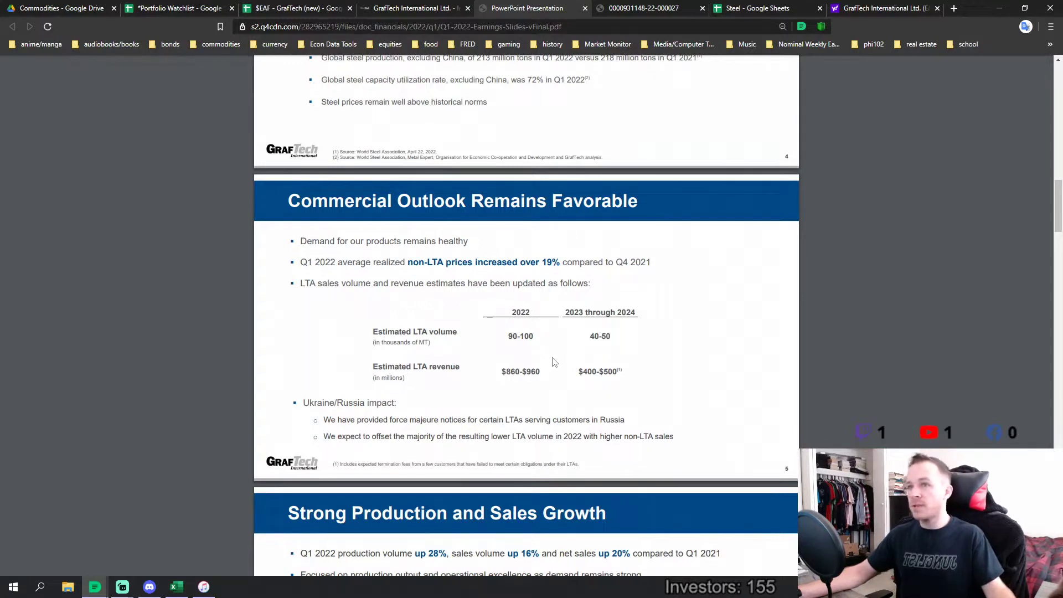
- Compare the 2022 estimated LTA revenue on the Commercial Outlook slide with 2021 graphite electrode LTA revenue in the annual filing
{"action": "left_click_drag", "start_coordinate": [541, 369], "coordinate": [502, 368]}
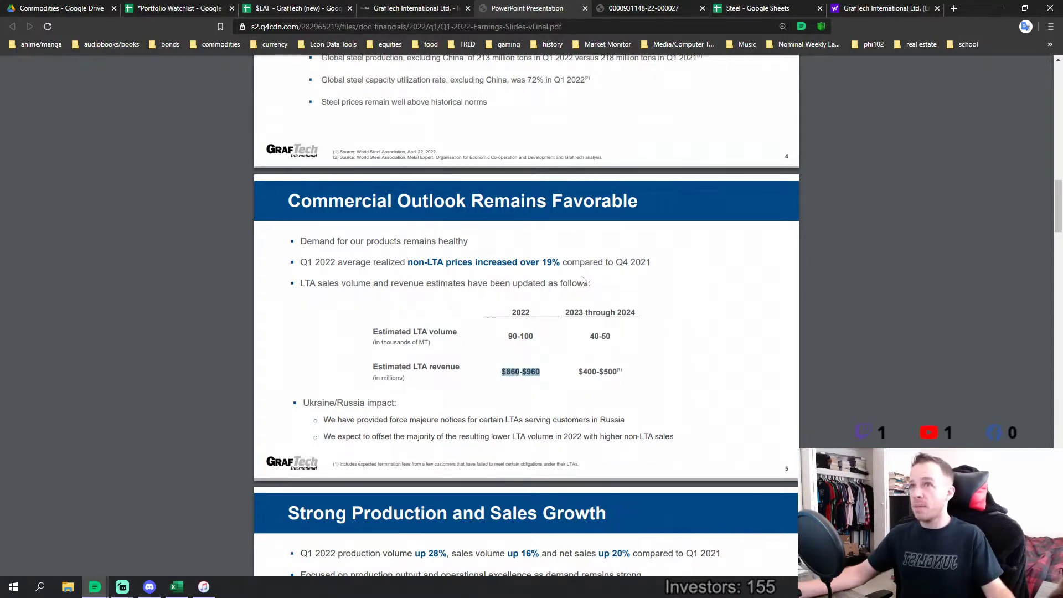
{"action": "left_click", "coordinate": [654, 8]}
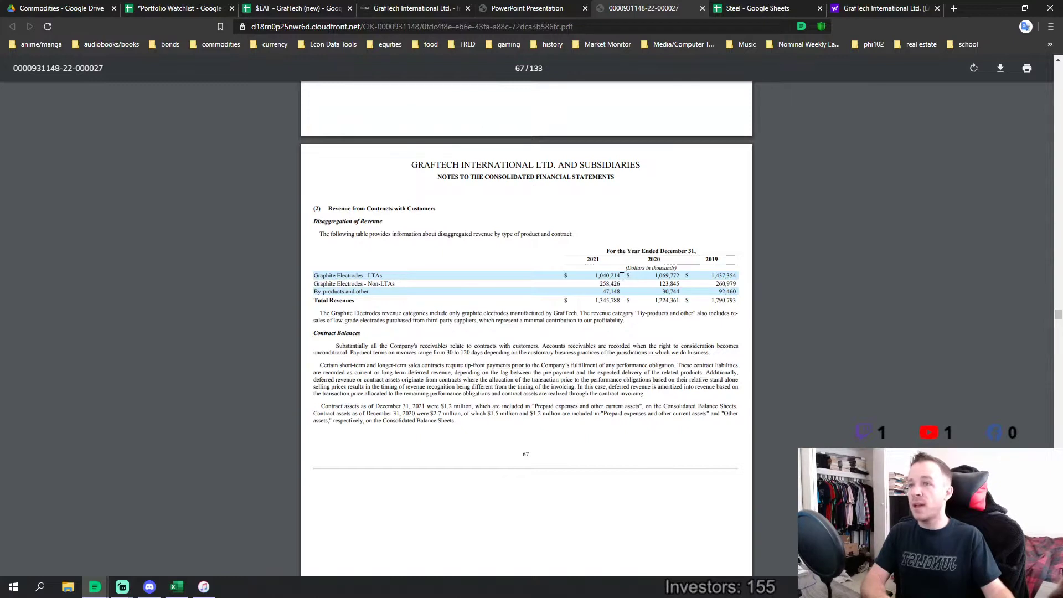
{"action": "left_click_drag", "start_coordinate": [621, 276], "coordinate": [593, 274]}
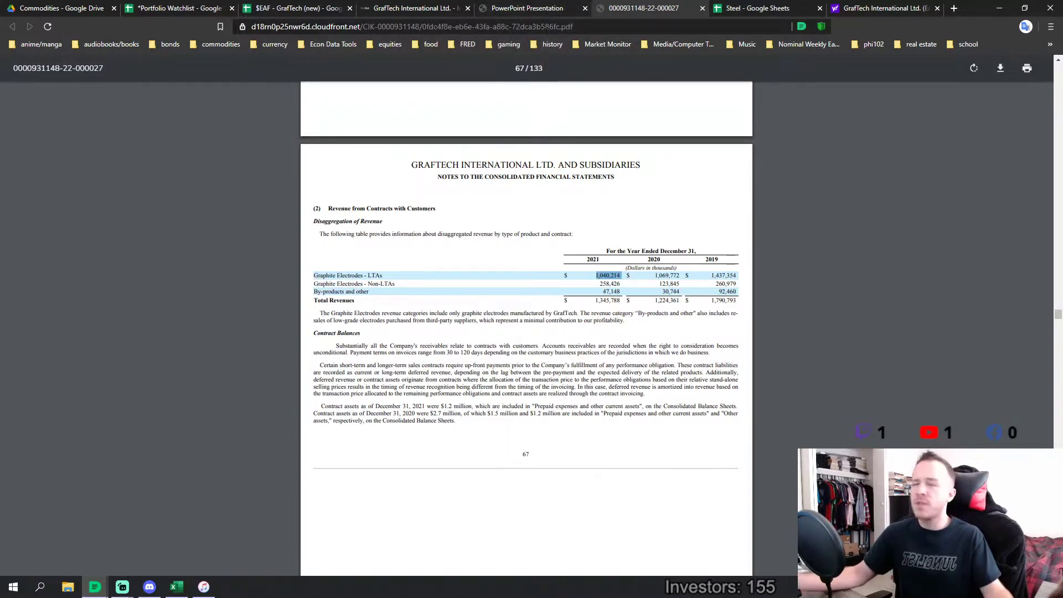
{"action": "left_click", "coordinate": [530, 7]}
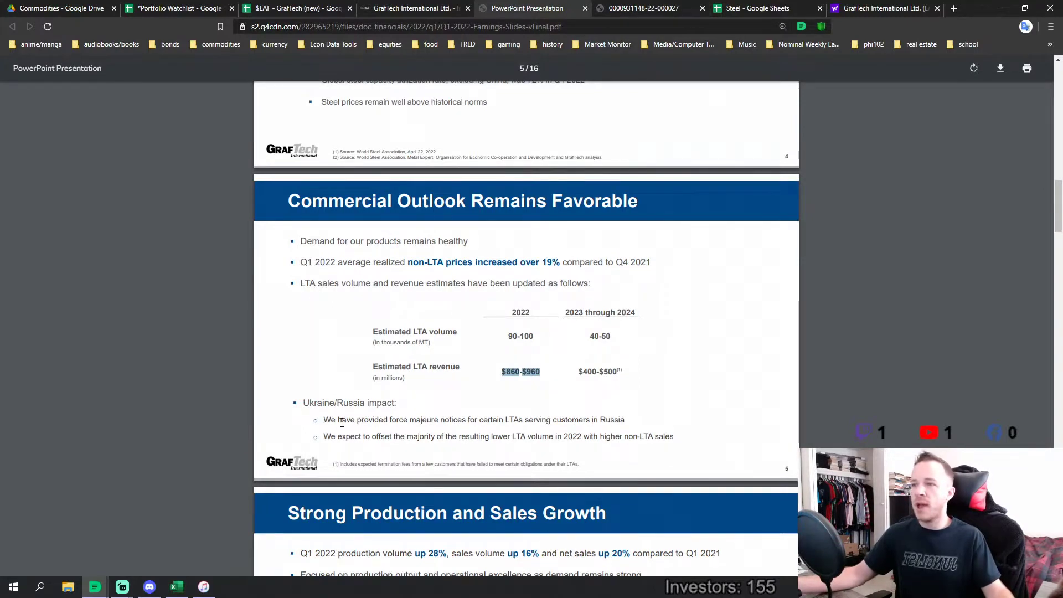
- Read the Ukraine/Russia impact bullets and the 2023 through 2024 estimated LTA revenue on the Commercial Outlook slide
{"action": "left_click_drag", "start_coordinate": [324, 419], "coordinate": [618, 421]}
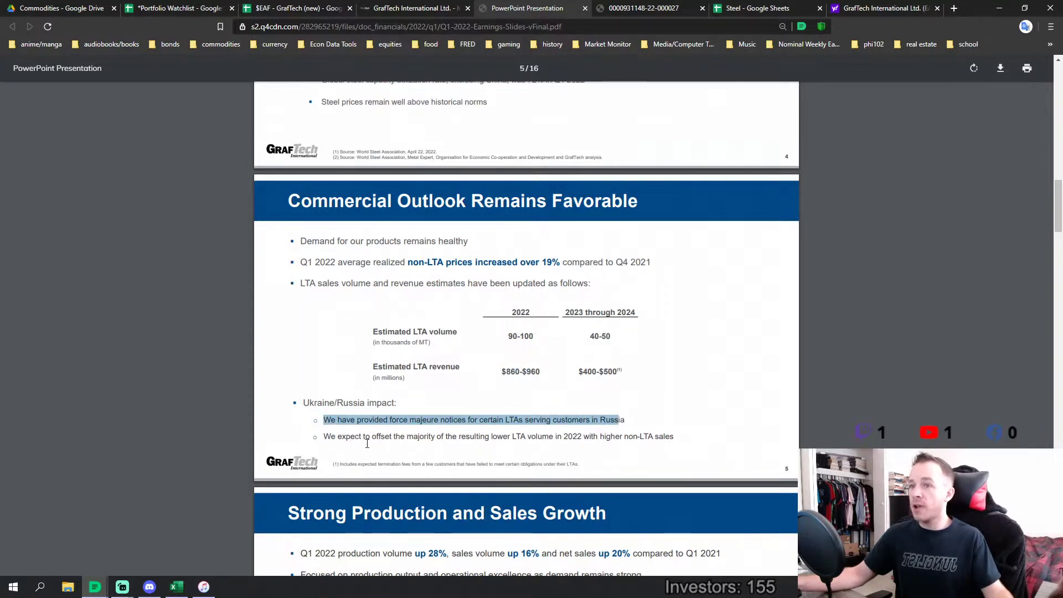
{"action": "left_click_drag", "start_coordinate": [324, 438], "coordinate": [673, 435]}
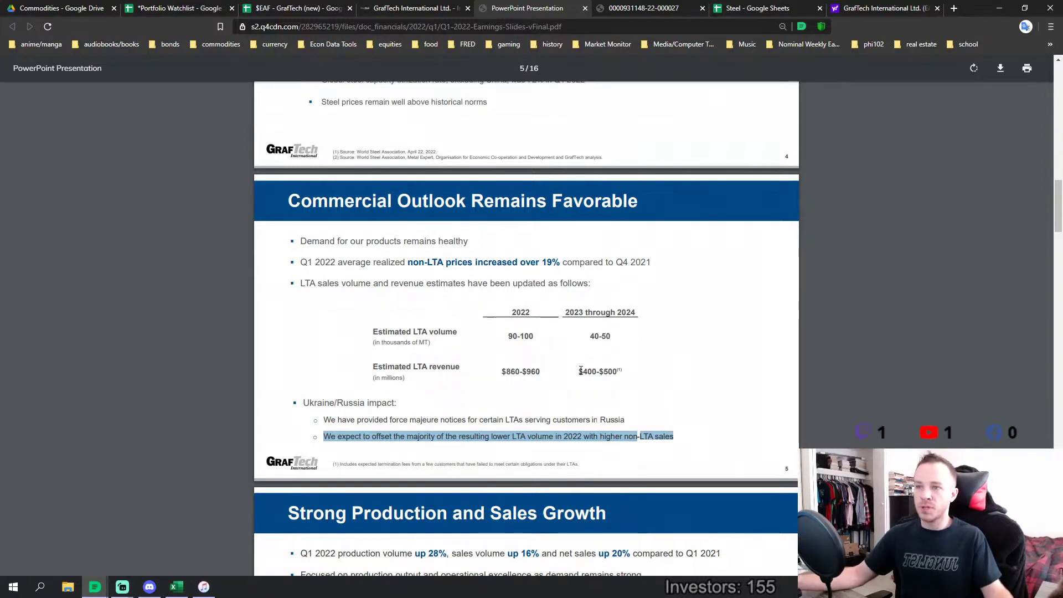
{"action": "left_click_drag", "start_coordinate": [581, 370], "coordinate": [615, 373]}
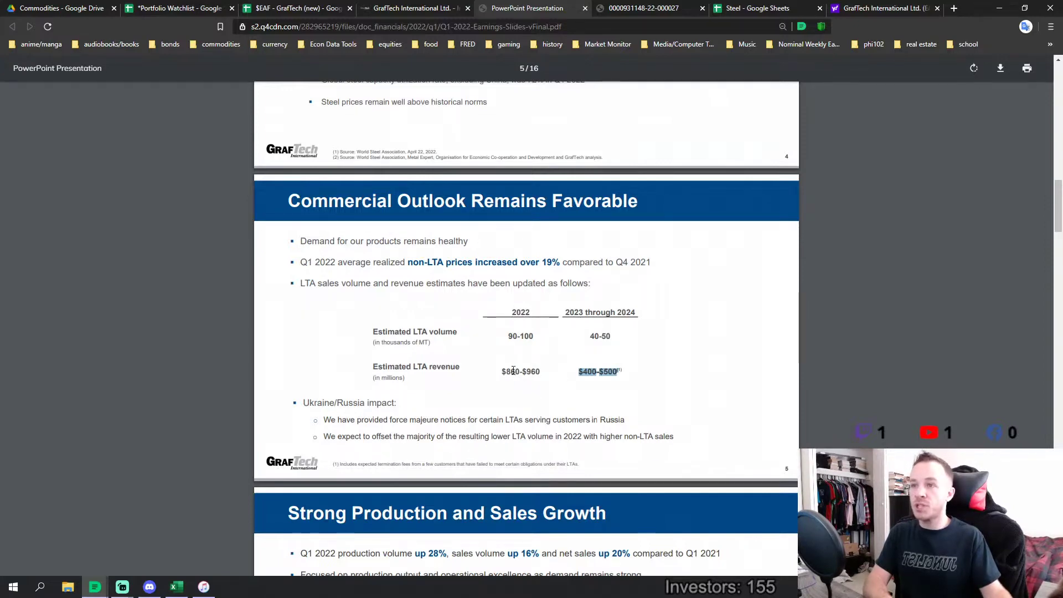
- Compare the slide's LTA revenue estimates with the 2021 LTA and non-LTA graphite electrode revenues in the annual filing
{"action": "left_click", "coordinate": [634, 10]}
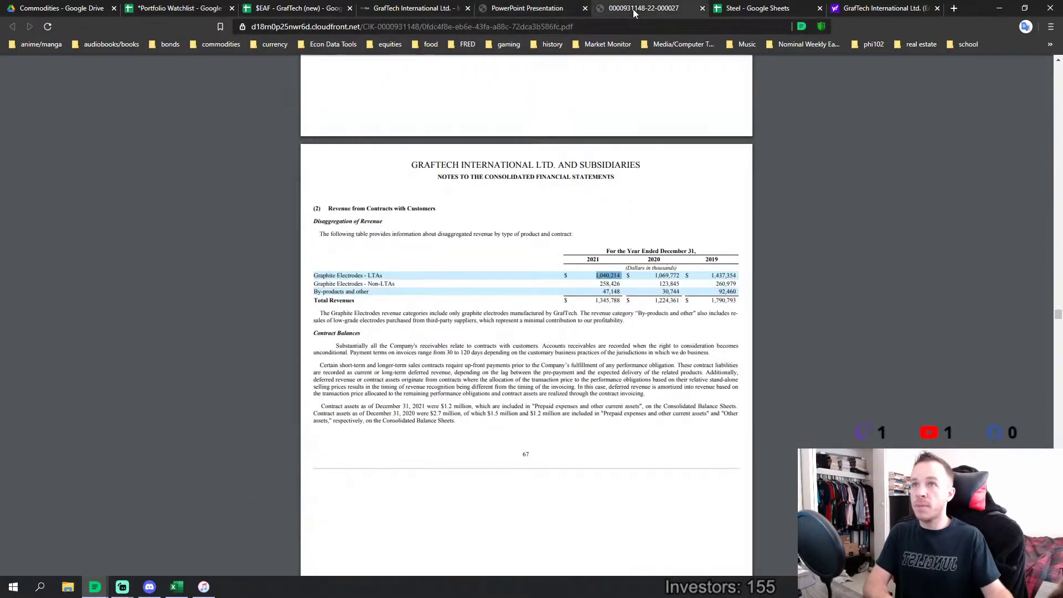
{"action": "left_click", "coordinate": [625, 284]}
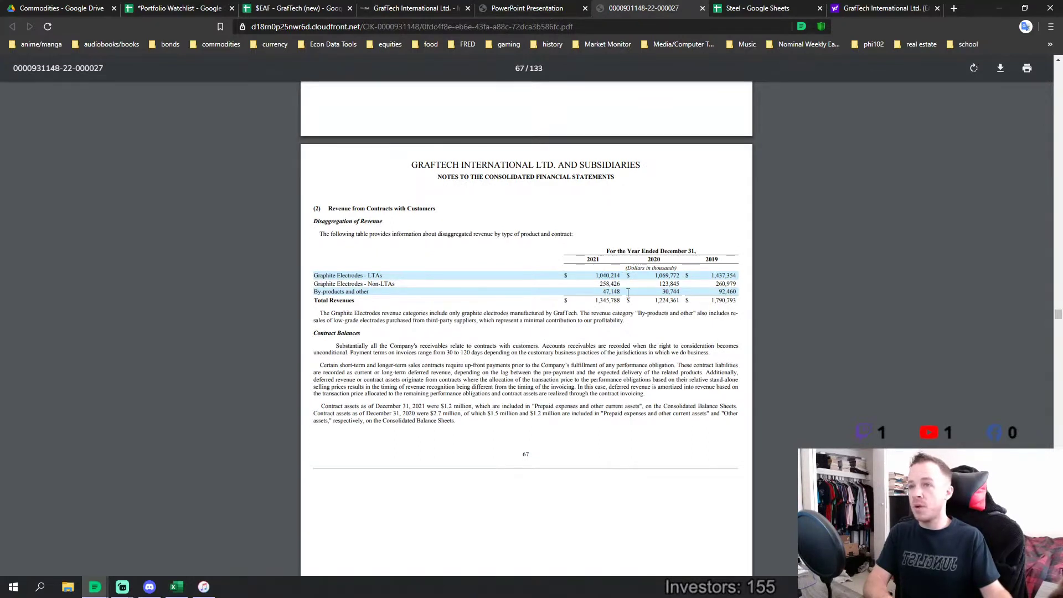
{"action": "left_click_drag", "start_coordinate": [622, 286], "coordinate": [595, 277]}
{"action": "left_click", "coordinate": [596, 277]}
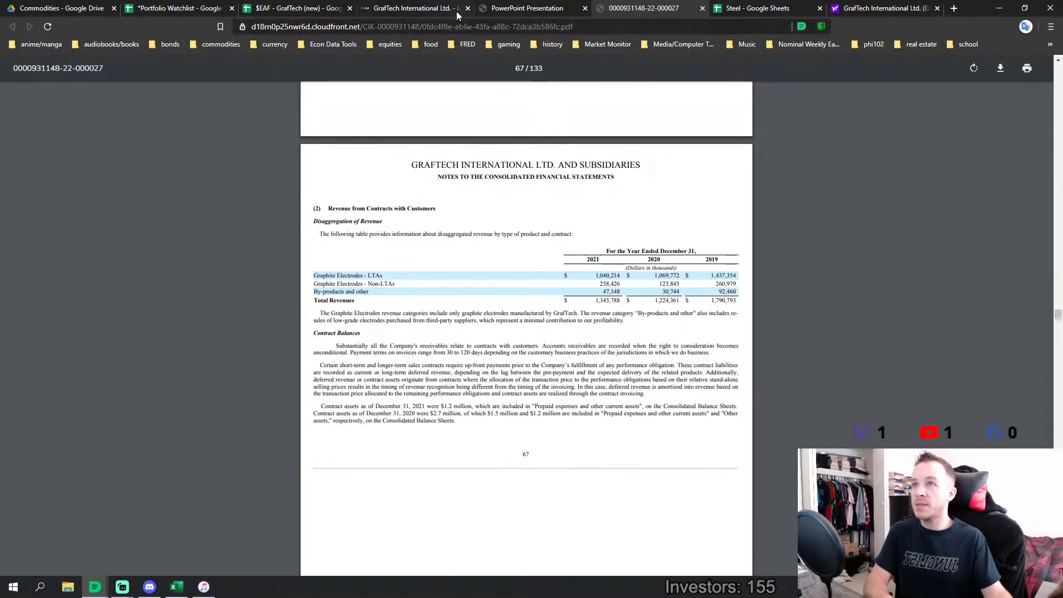
{"action": "left_click", "coordinate": [515, 8]}
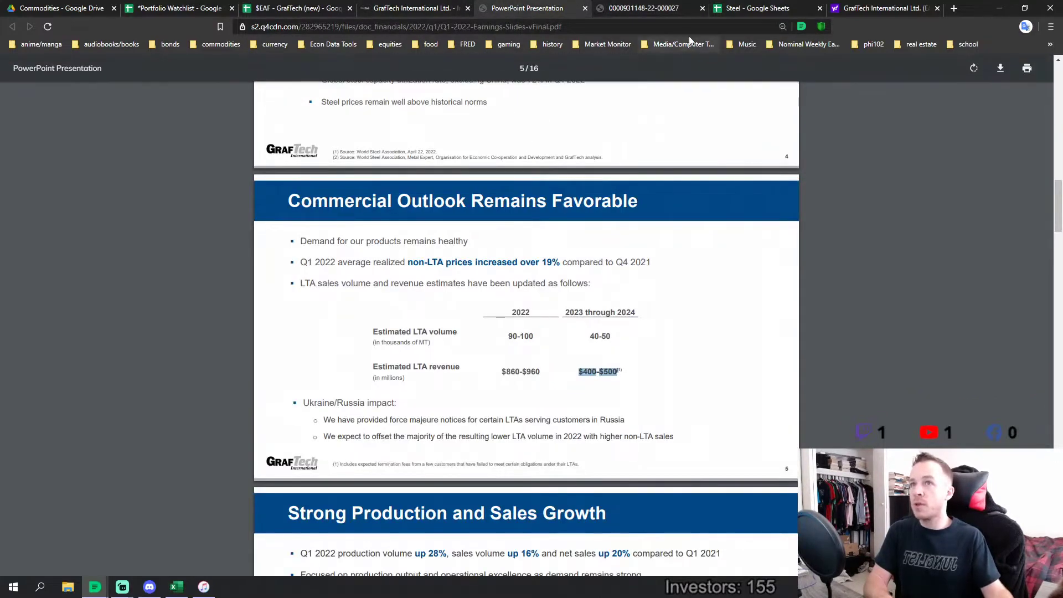
{"action": "left_click", "coordinate": [642, 9]}
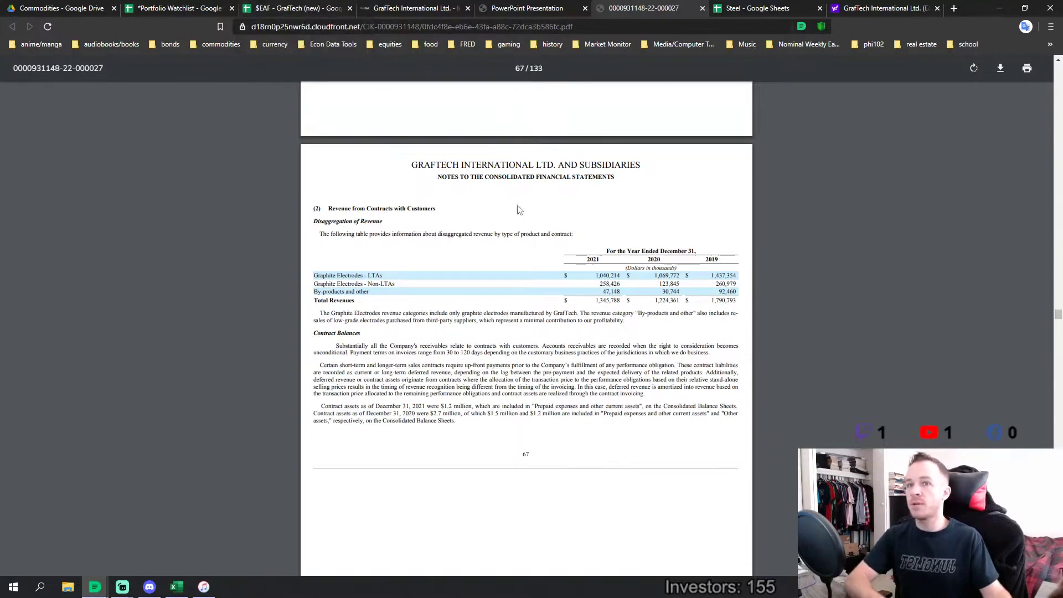
{"action": "scroll", "coordinate": [541, 155], "scroll_direction": "up", "scroll_amount": 1}
- Return to the Q1 2022 presentation and skim the Enabling the Sustainability of Steel and Robust Earnings and Cash Flow slides
{"action": "left_click", "coordinate": [520, 8]}
{"action": "scroll", "coordinate": [515, 330], "scroll_direction": "down", "scroll_amount": 12}
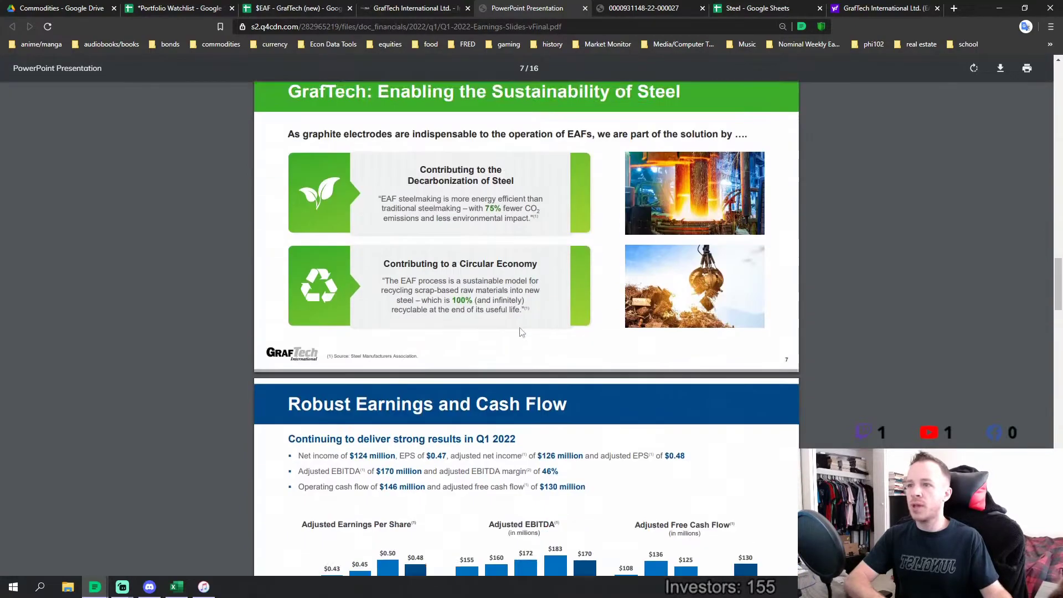
{"action": "scroll", "coordinate": [516, 327], "scroll_direction": "down", "scroll_amount": 8}
{"action": "scroll", "coordinate": [474, 223], "scroll_direction": "up", "scroll_amount": 6}
{"action": "scroll", "coordinate": [475, 223], "scroll_direction": "up", "scroll_amount": 3}
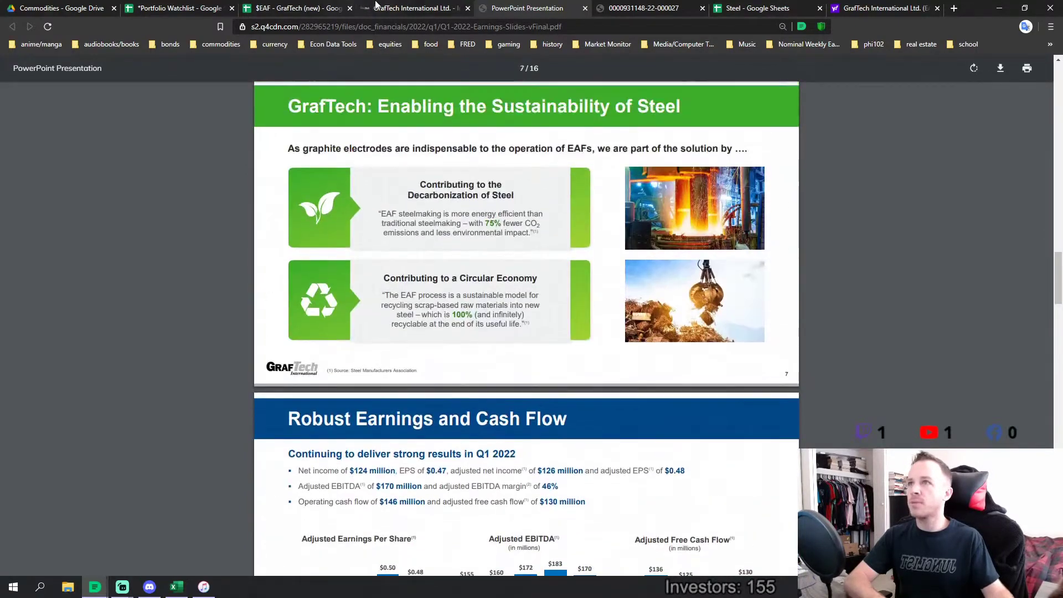
- Switch to the $EAF - GrafTech (new) spreadsheet and view the income statement projections on the Fundamentals sheet
{"action": "left_click", "coordinate": [297, 7]}
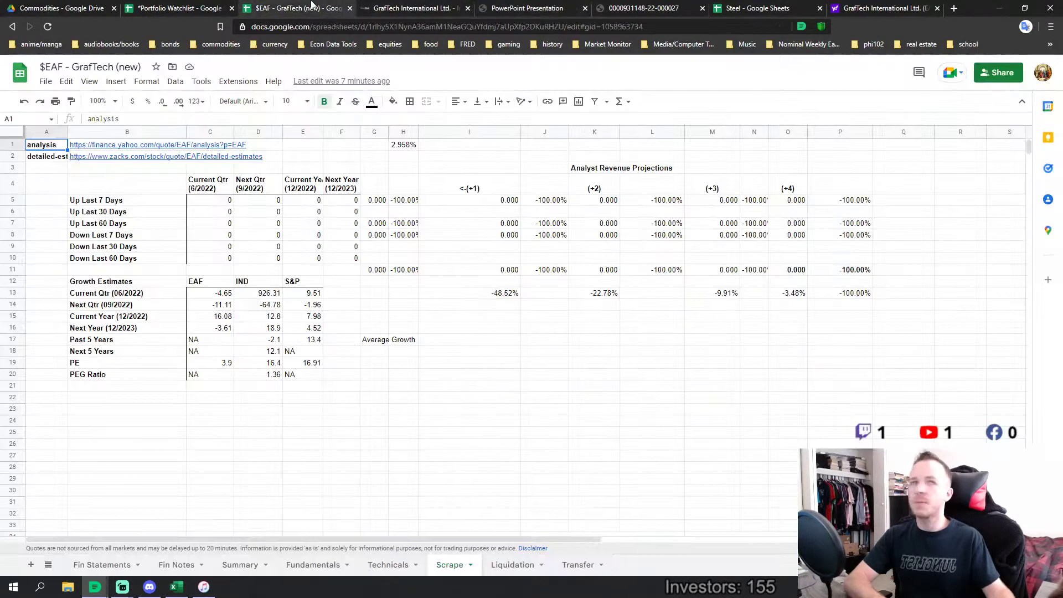
{"action": "left_click", "coordinate": [311, 564]}
{"action": "left_click", "coordinate": [443, 416]}
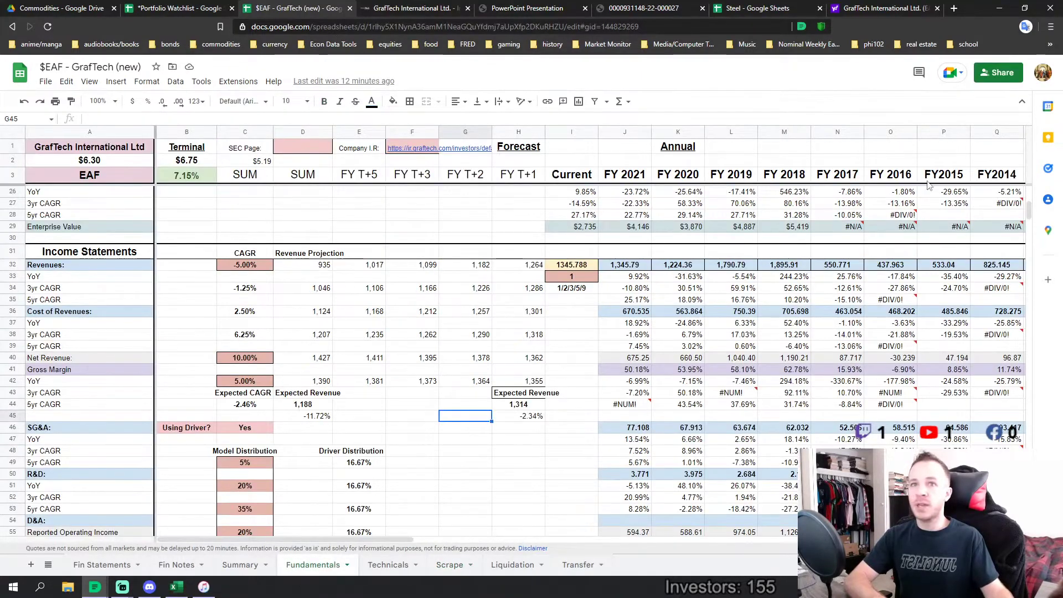
- Review the Segments & Beta and Equity Risk Premium sections, checking revenue by geography and the total weighted CRP formula
{"action": "left_click_drag", "start_coordinate": [1028, 211], "coordinate": [999, 432]}
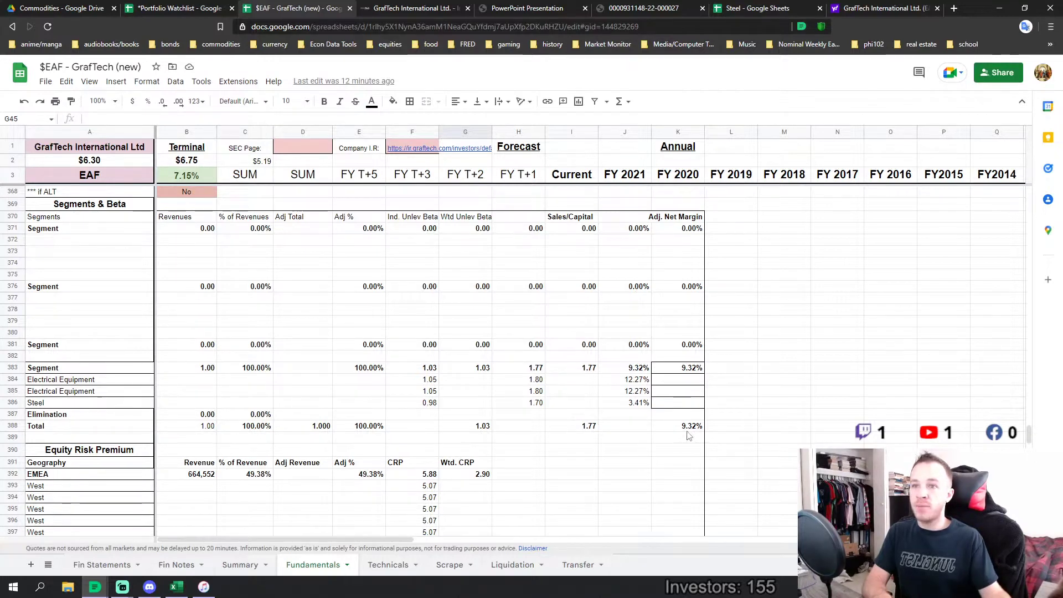
{"action": "scroll", "coordinate": [526, 422], "scroll_direction": "down", "scroll_amount": 5}
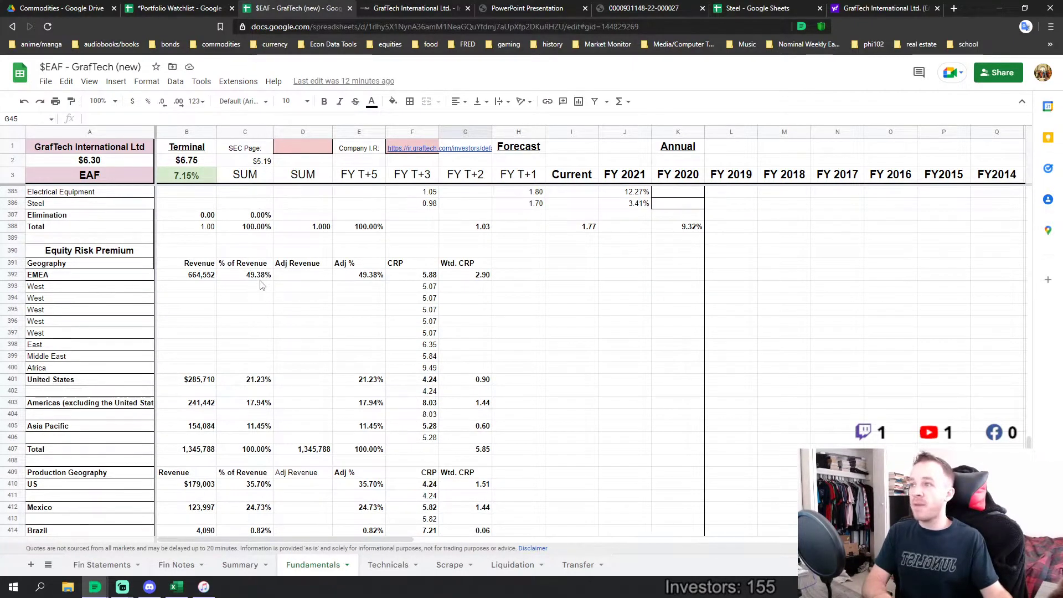
{"action": "scroll", "coordinate": [259, 284], "scroll_direction": "down", "scroll_amount": 1}
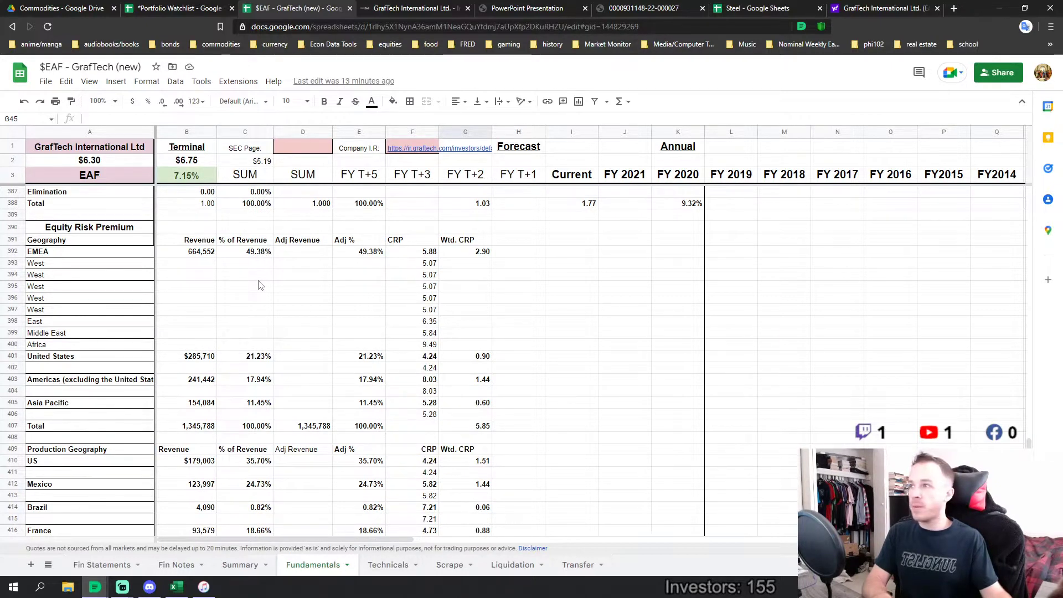
{"action": "scroll", "coordinate": [250, 296], "scroll_direction": "down", "scroll_amount": 1}
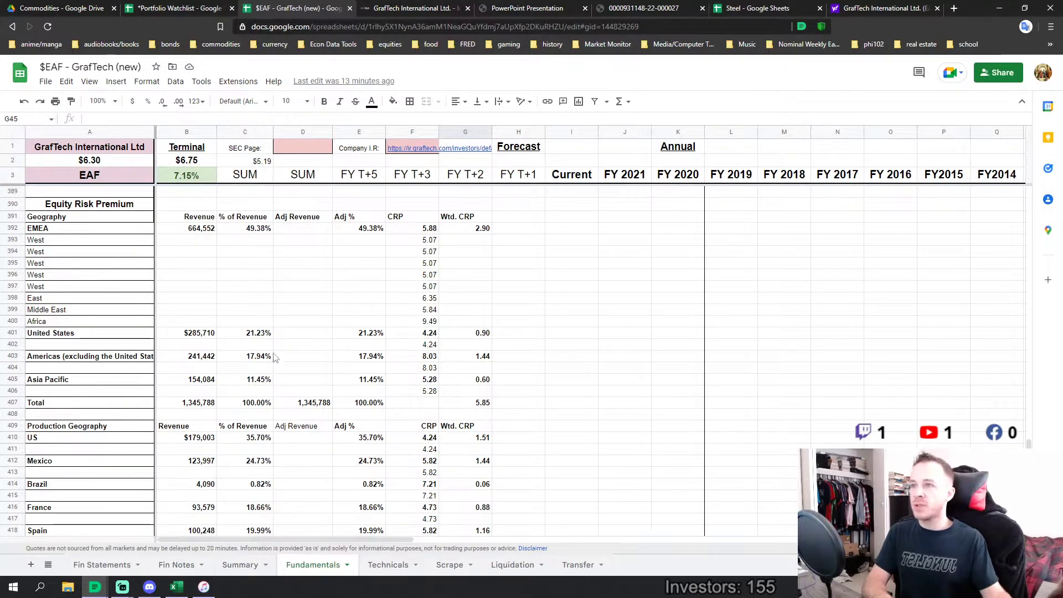
{"action": "scroll", "coordinate": [481, 390], "scroll_direction": "down", "scroll_amount": 1}
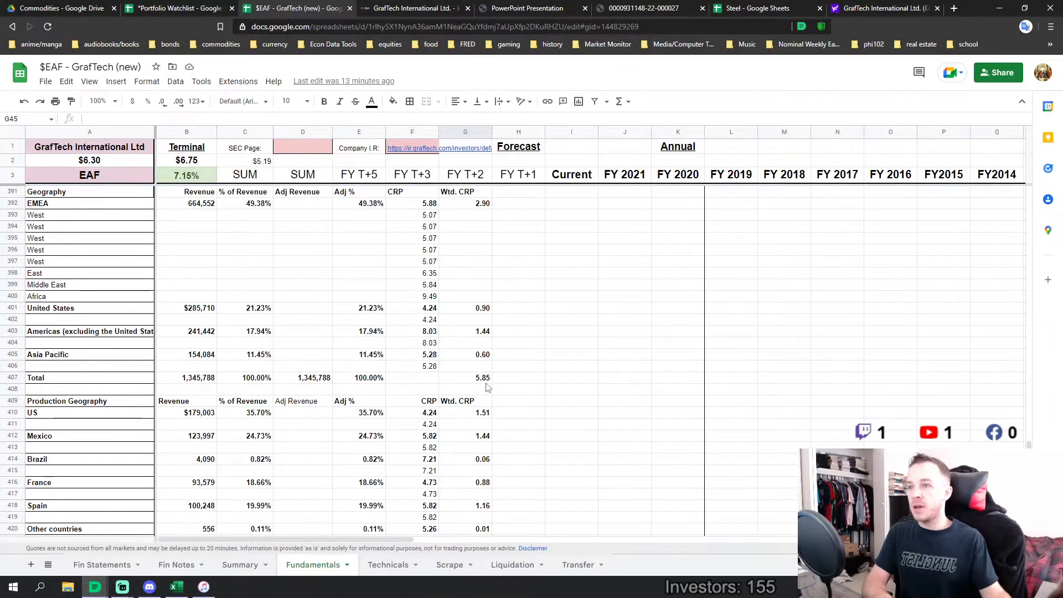
{"action": "left_click", "coordinate": [482, 379]}
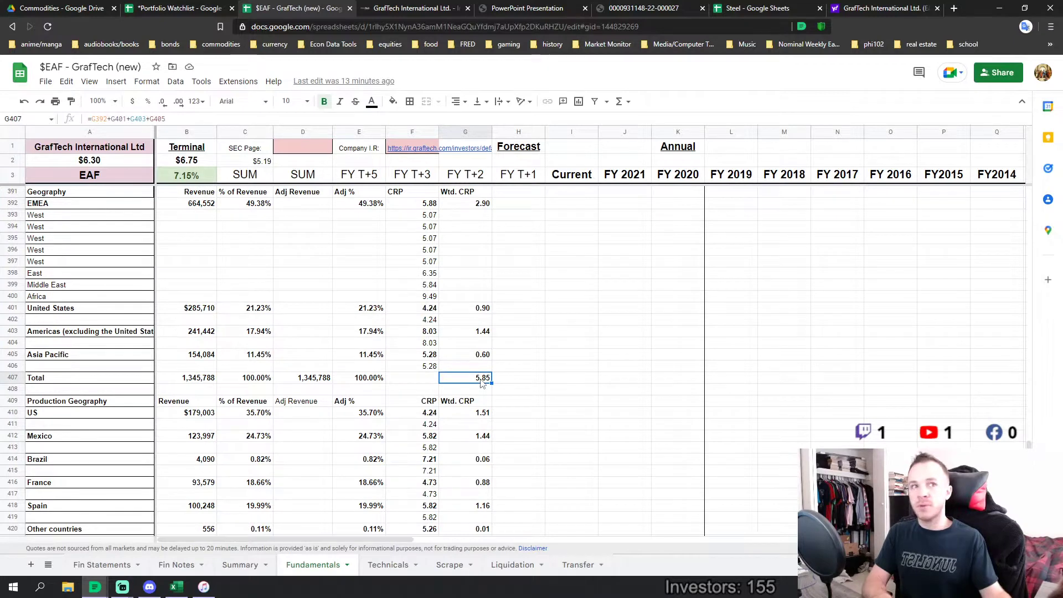
- Examine the Production Geography table, checking the percent-of-revenue cells for France and Brazil
{"action": "scroll", "coordinate": [491, 410], "scroll_direction": "down", "scroll_amount": 5}
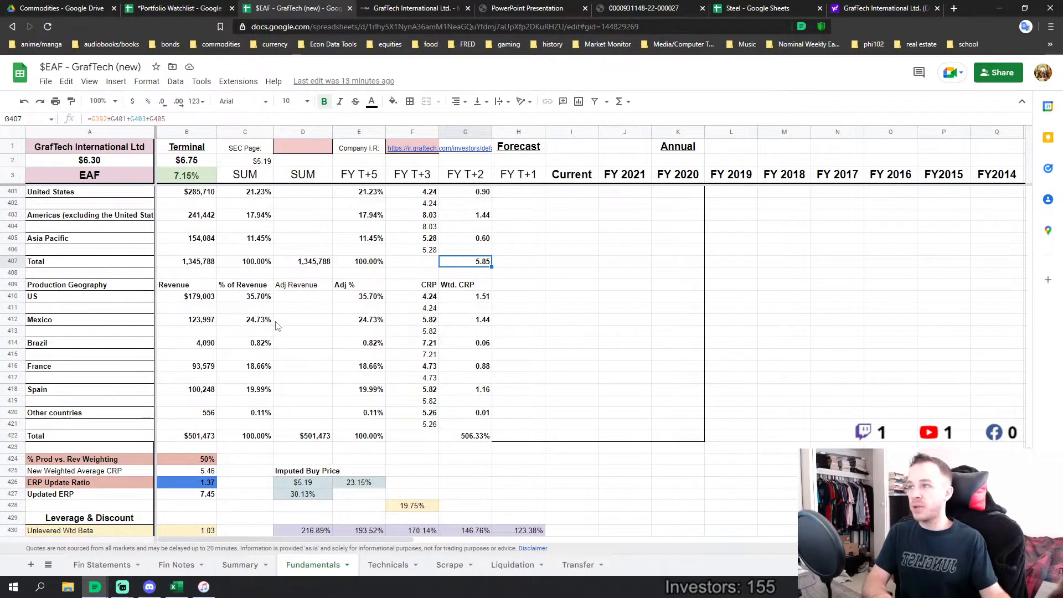
{"action": "left_click", "coordinate": [255, 367]}
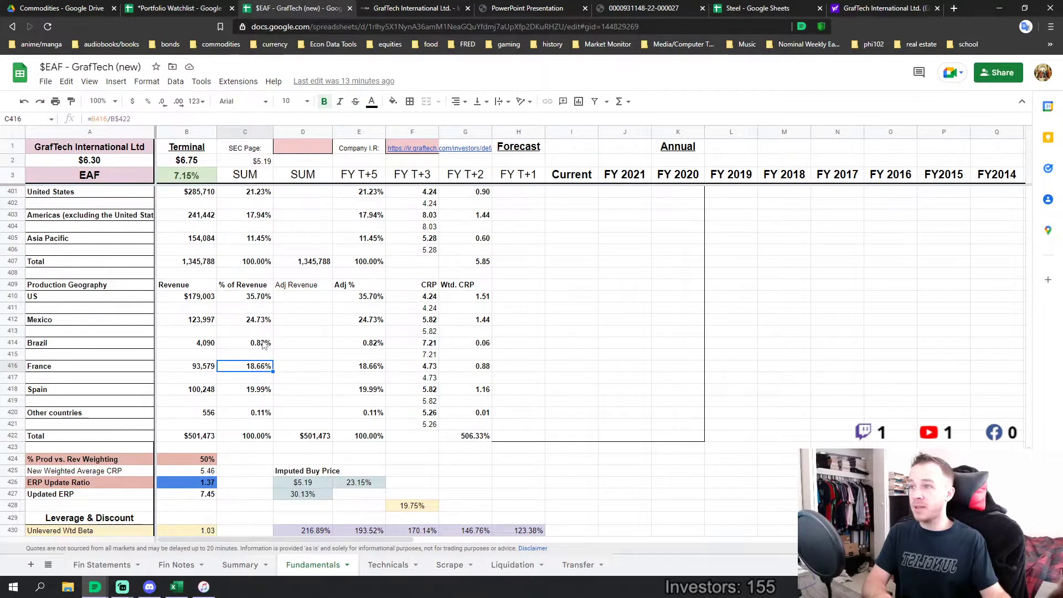
{"action": "left_click", "coordinate": [263, 344]}
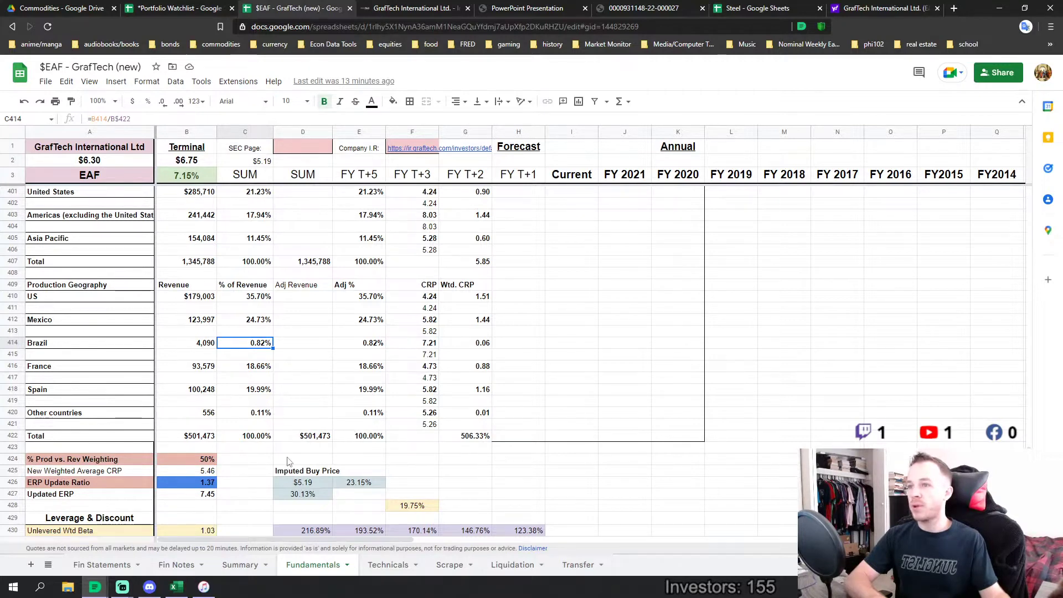
- Review the production versus revenue weighting, updated ERP and Leverage & Discount figures, and inspect the terminal Cost of Equity formula
{"action": "scroll", "coordinate": [252, 451], "scroll_direction": "down", "scroll_amount": 1}
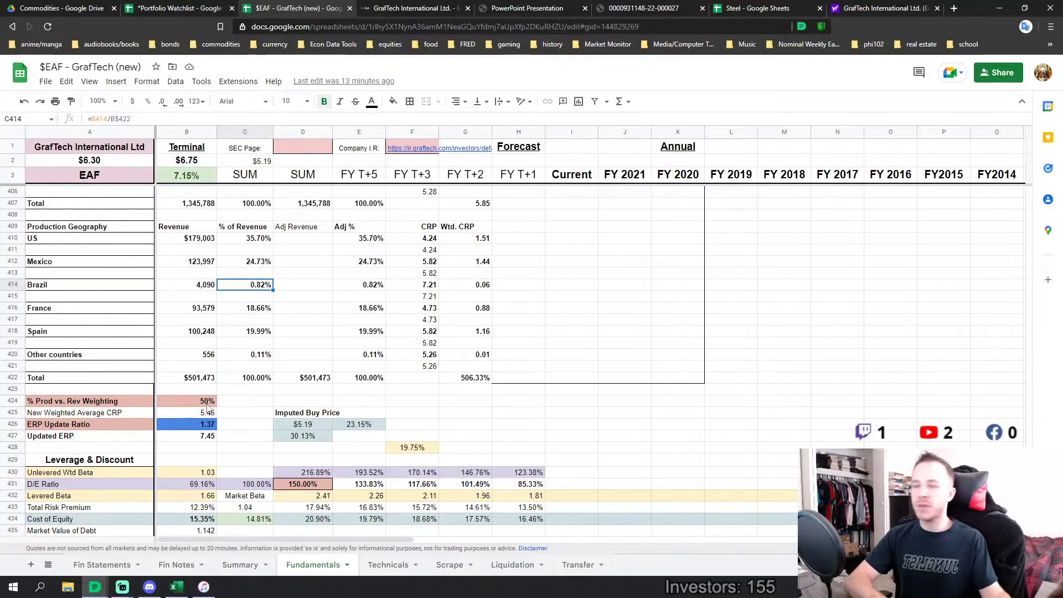
{"action": "scroll", "coordinate": [195, 404], "scroll_direction": "down", "scroll_amount": 1}
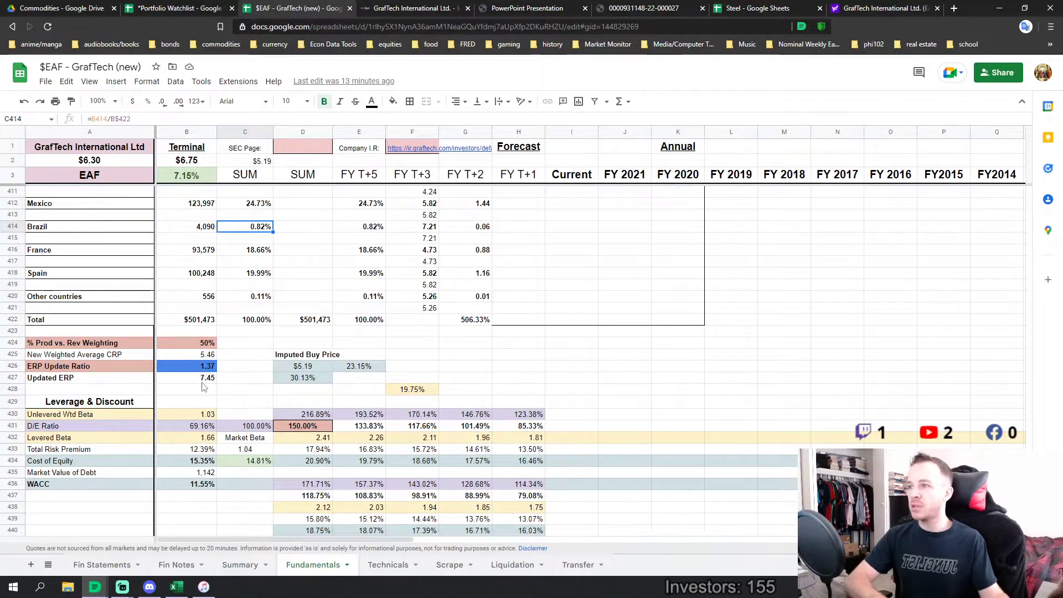
{"action": "scroll", "coordinate": [269, 434], "scroll_direction": "down", "scroll_amount": 2}
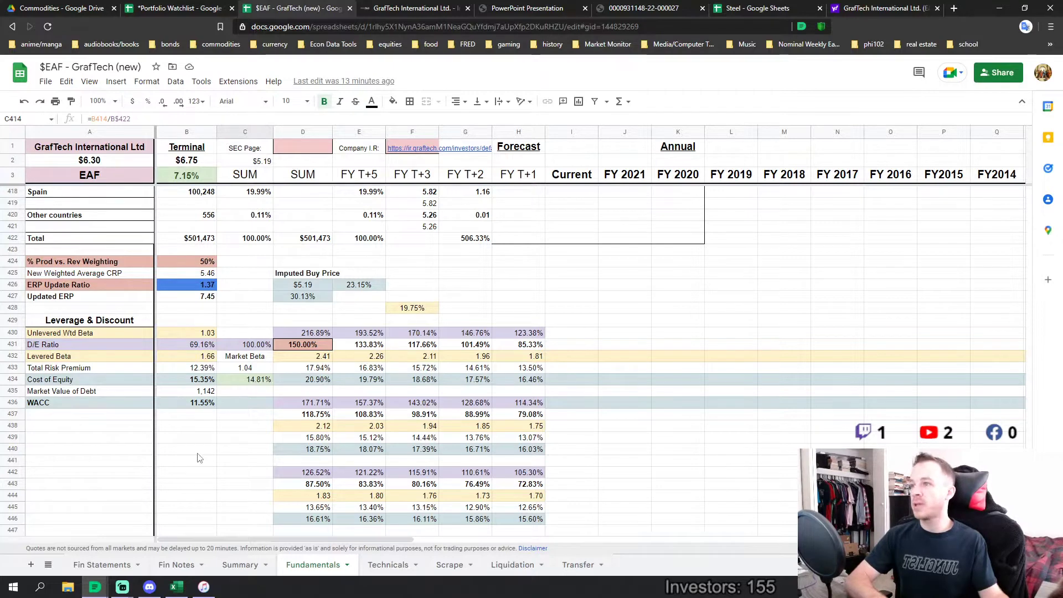
{"action": "left_click", "coordinate": [193, 381]}
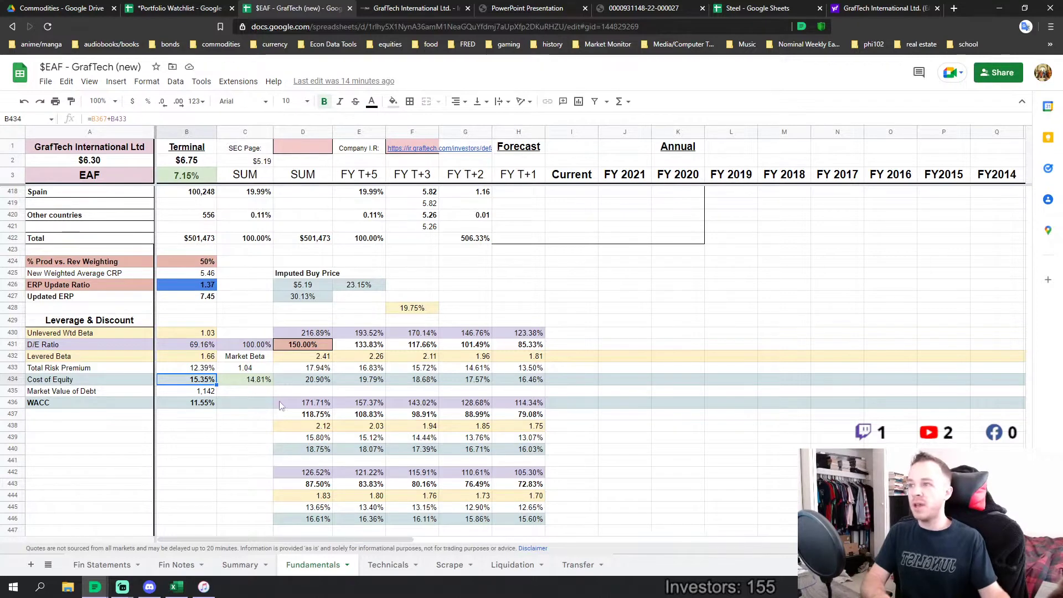
- Examine the leverage scenario blocks and the Debt table's maturities, book amounts, rates and weighted average maturity
{"action": "scroll", "coordinate": [366, 378], "scroll_direction": "down", "scroll_amount": 3}
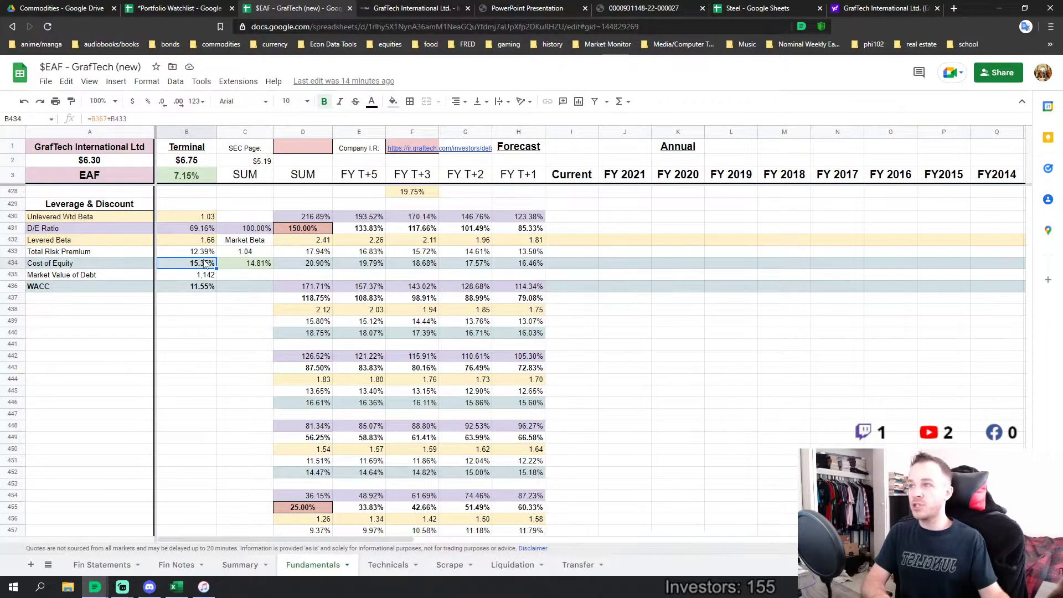
{"action": "scroll", "coordinate": [350, 394], "scroll_direction": "down", "scroll_amount": 5}
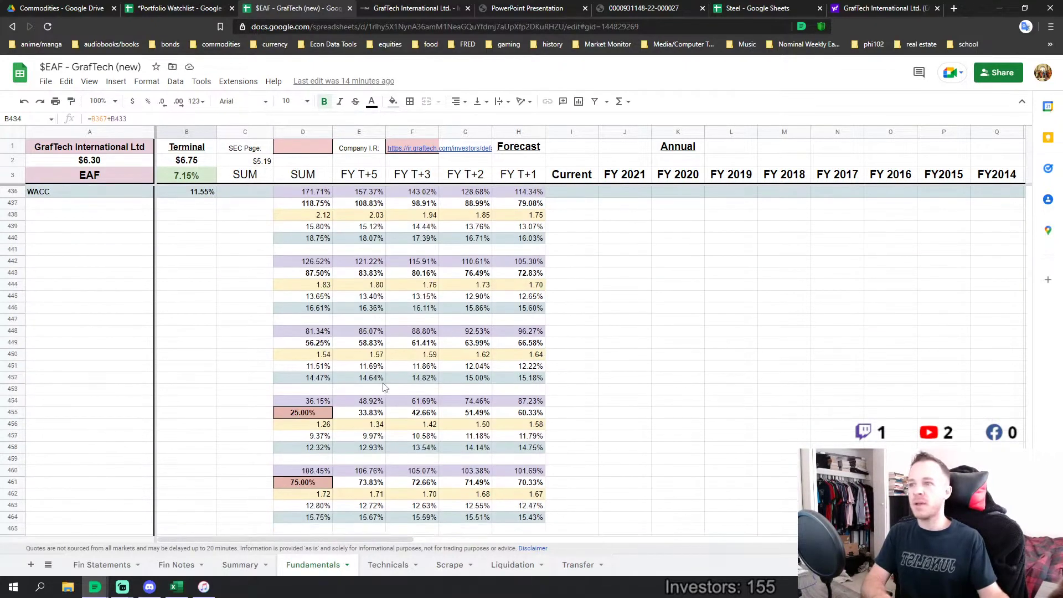
{"action": "scroll", "coordinate": [395, 387], "scroll_direction": "down", "scroll_amount": 5}
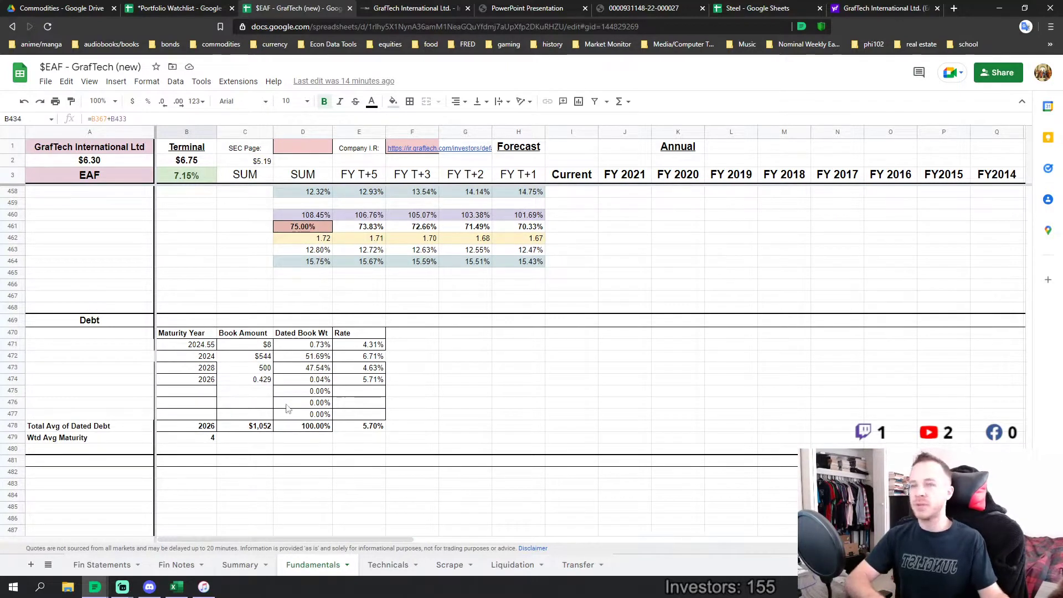
{"action": "scroll", "coordinate": [288, 408], "scroll_direction": "down", "scroll_amount": 2}
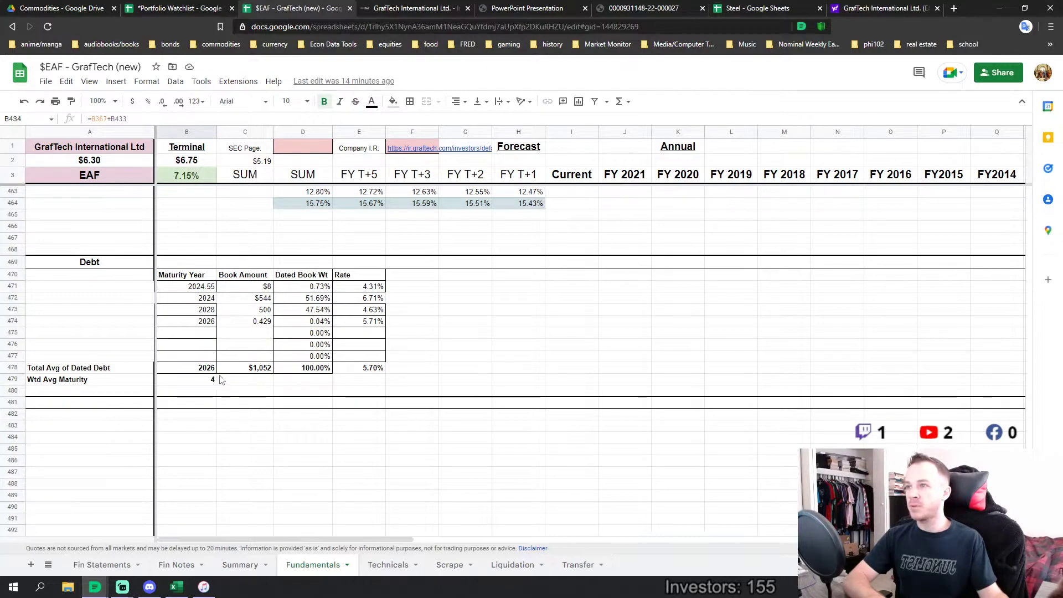
{"action": "scroll", "coordinate": [221, 376], "scroll_direction": "up", "scroll_amount": 12}
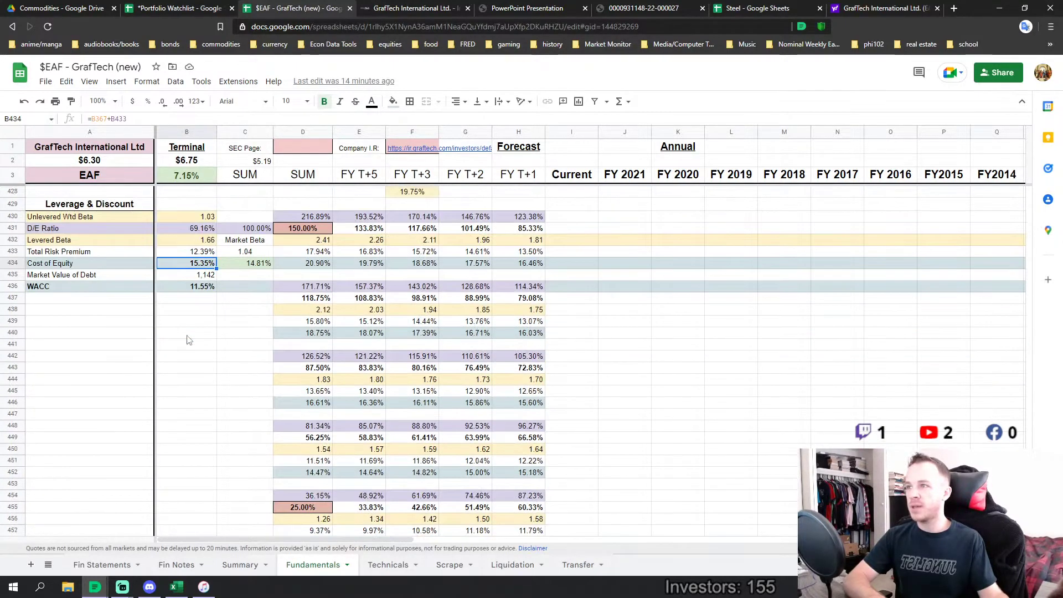
{"action": "scroll", "coordinate": [188, 340], "scroll_direction": "down", "scroll_amount": 9}
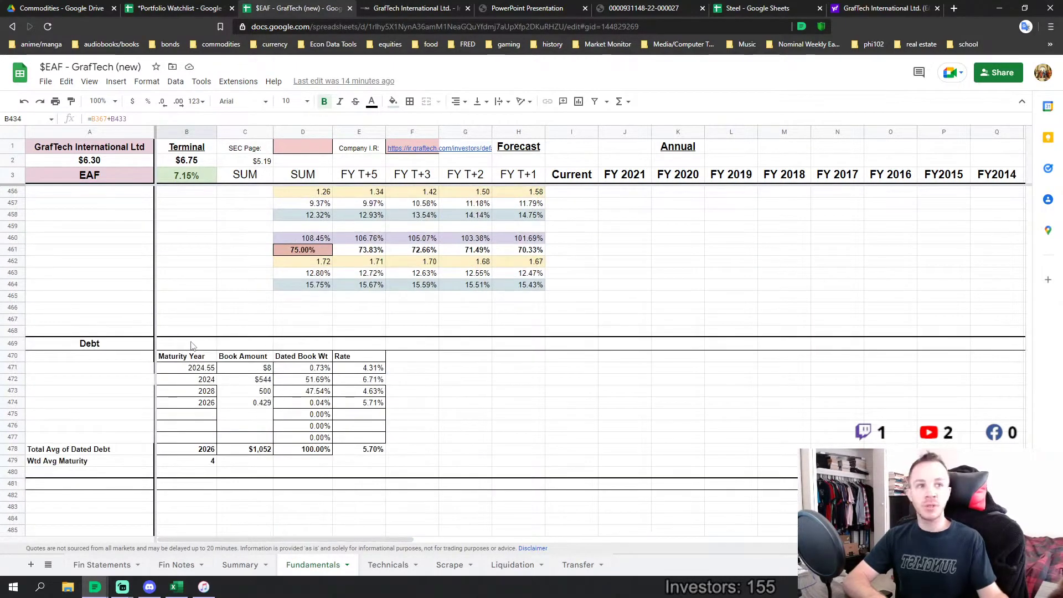
{"action": "scroll", "coordinate": [192, 363], "scroll_direction": "down", "scroll_amount": 2}
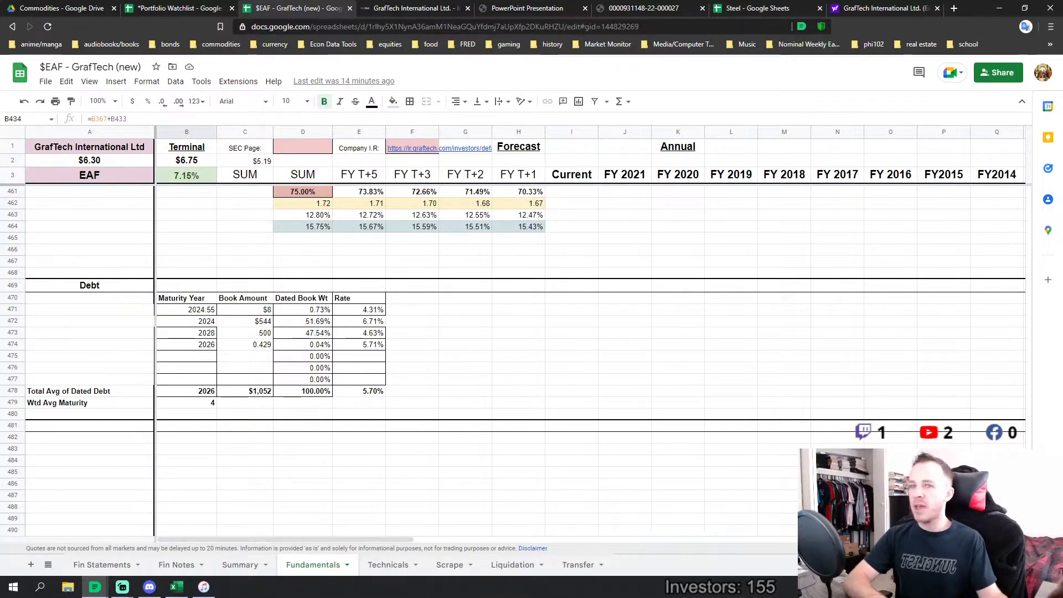
- Return to the start of the Fundamentals sheet and view the share price, market capitalization and debt rows
{"action": "scroll", "coordinate": [498, 360], "scroll_direction": "up", "scroll_amount": 5}
{"action": "scroll", "coordinate": [1026, 393], "scroll_direction": "up", "scroll_amount": 20}
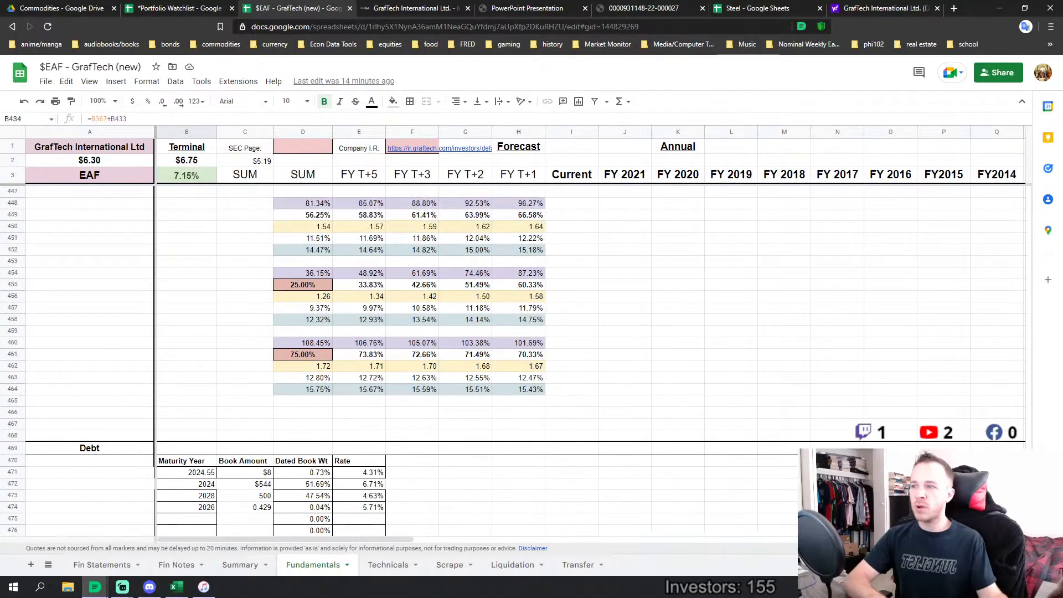
{"action": "left_click_drag", "start_coordinate": [1027, 393], "coordinate": [1003, 169]}
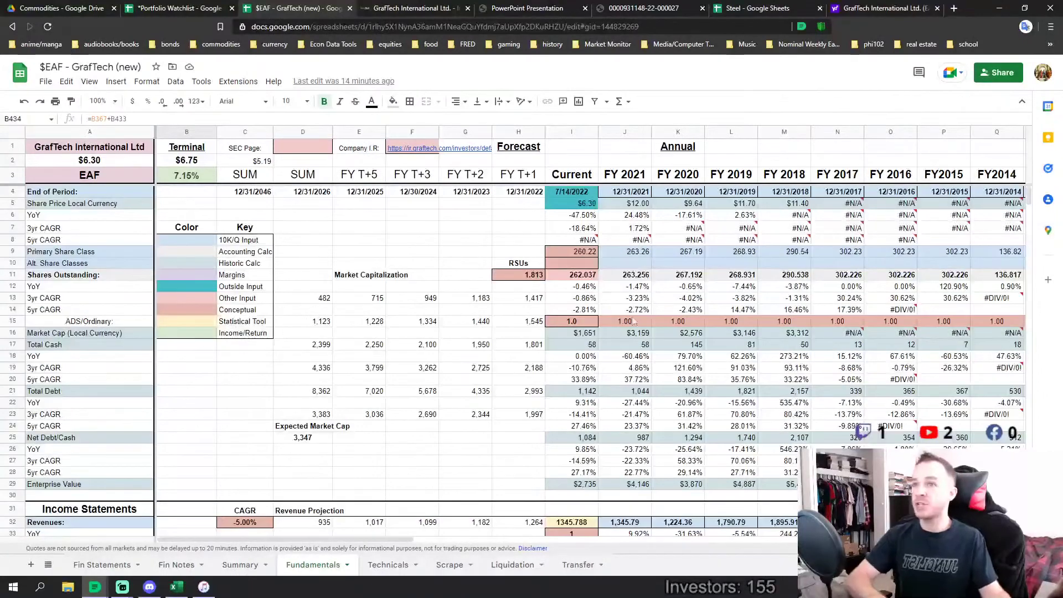
{"action": "left_click", "coordinate": [412, 226]}
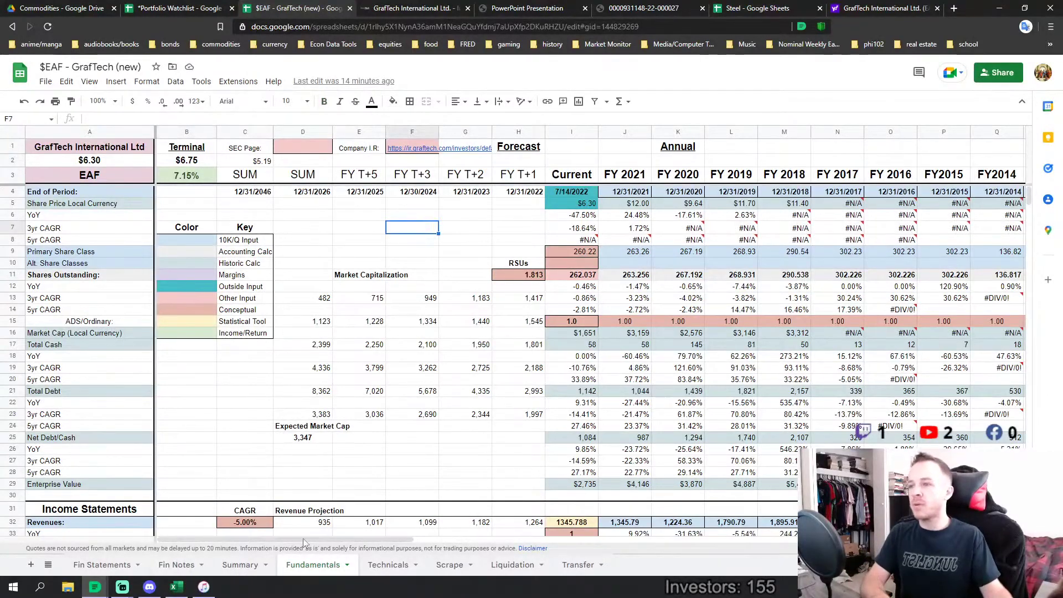
- Bring the FY 2012 to FY 2021 columns into view and examine the Revenues and Cost of Revenues history
{"action": "scroll", "coordinate": [400, 451], "scroll_direction": "down", "scroll_amount": 1}
{"action": "scroll", "coordinate": [399, 451], "scroll_direction": "up", "scroll_amount": 1}
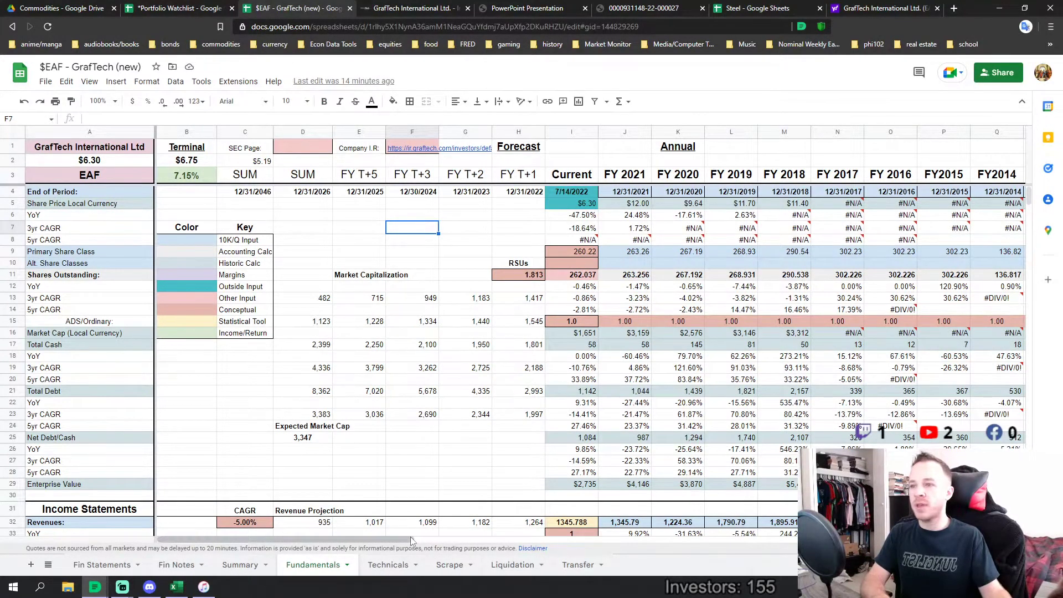
{"action": "scroll", "coordinate": [410, 517], "scroll_direction": "right", "scroll_amount": 5}
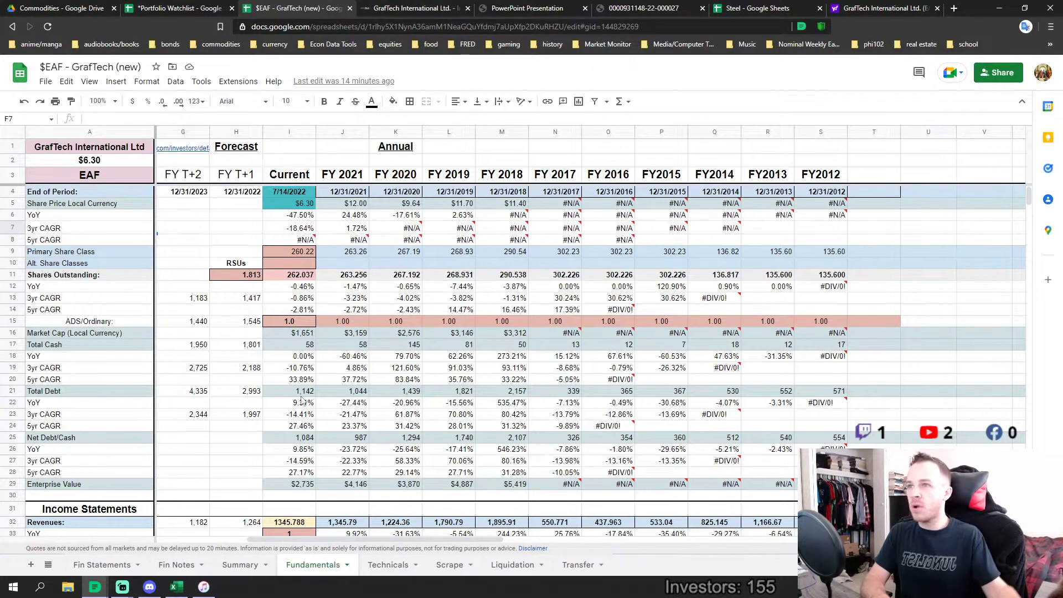
{"action": "scroll", "coordinate": [426, 321], "scroll_direction": "down", "scroll_amount": 3}
{"action": "scroll", "coordinate": [386, 406], "scroll_direction": "down", "scroll_amount": 3}
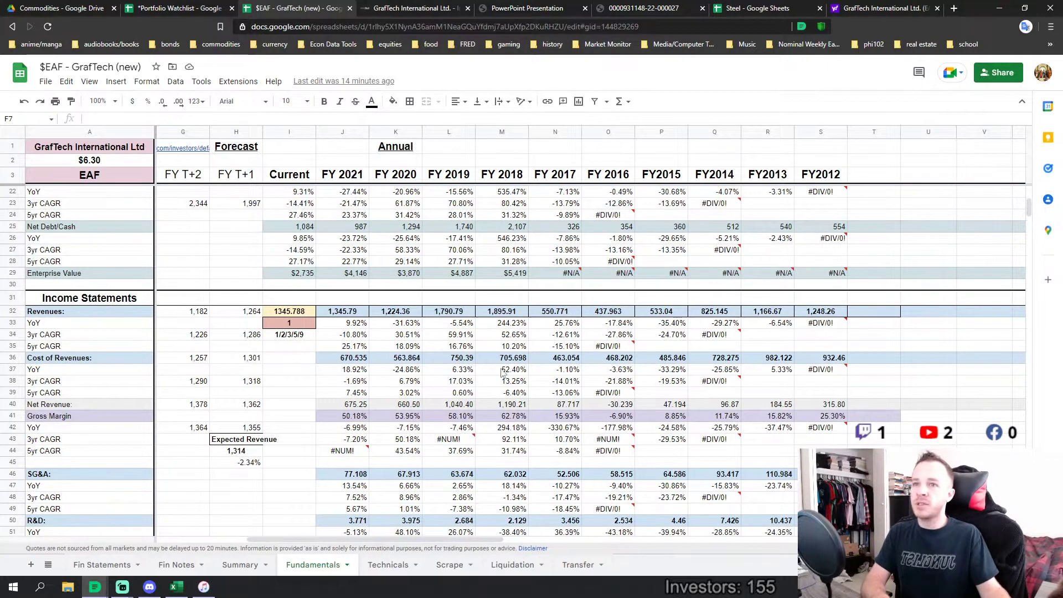
{"action": "scroll", "coordinate": [511, 363], "scroll_direction": "down", "scroll_amount": 1}
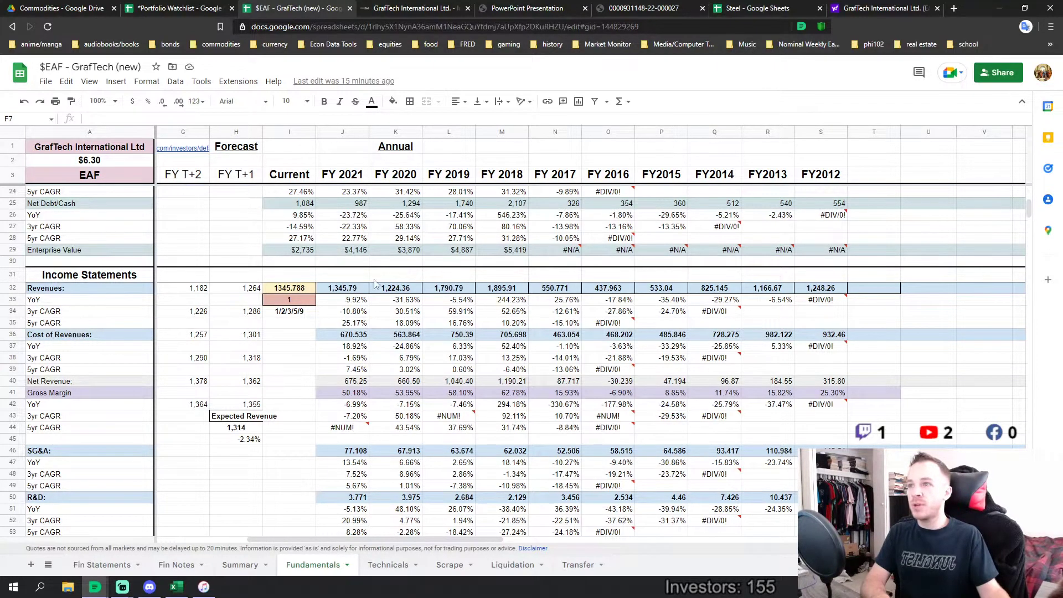
{"action": "scroll", "coordinate": [424, 285], "scroll_direction": "down", "scroll_amount": 1}
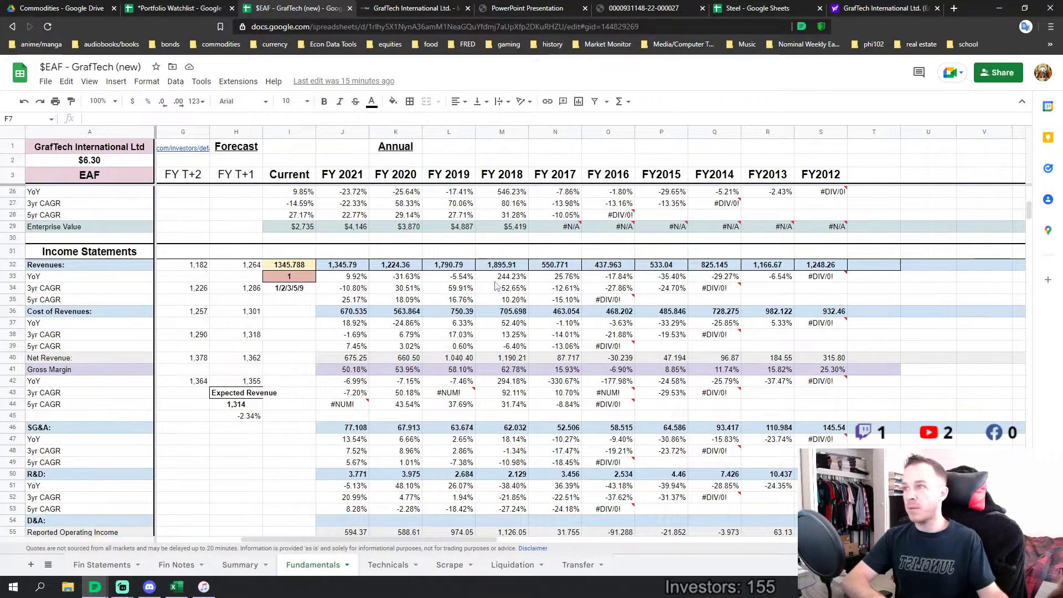
- Compare the Gross Margin cells for FY 2012–FY 2017 with FY 2018–FY 2021, and inspect the FY 2016 margin
{"action": "scroll", "coordinate": [460, 314], "scroll_direction": "down", "scroll_amount": 1}
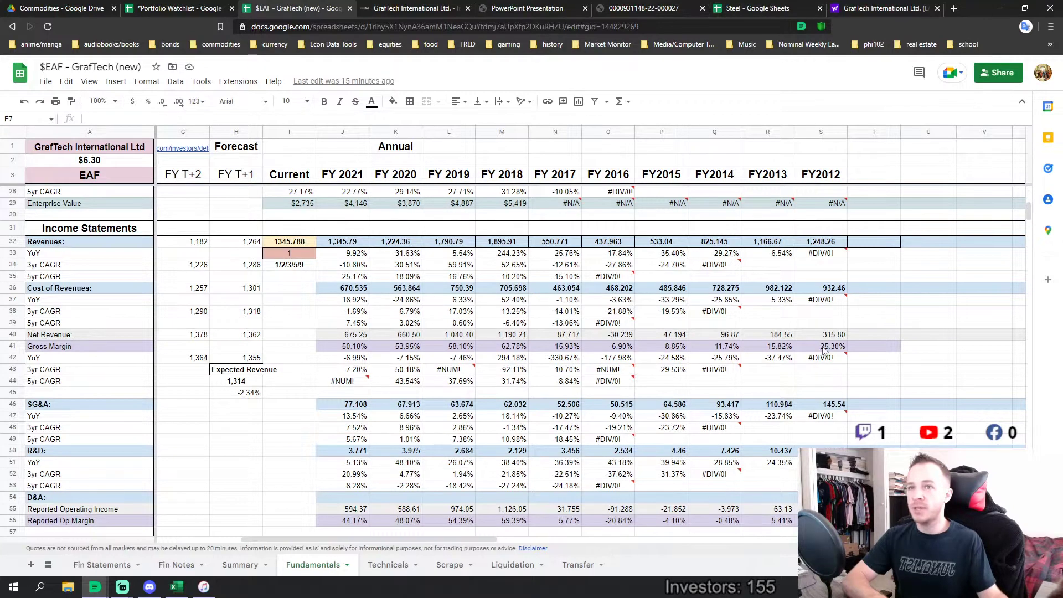
{"action": "left_click_drag", "start_coordinate": [822, 348], "coordinate": [558, 351]}
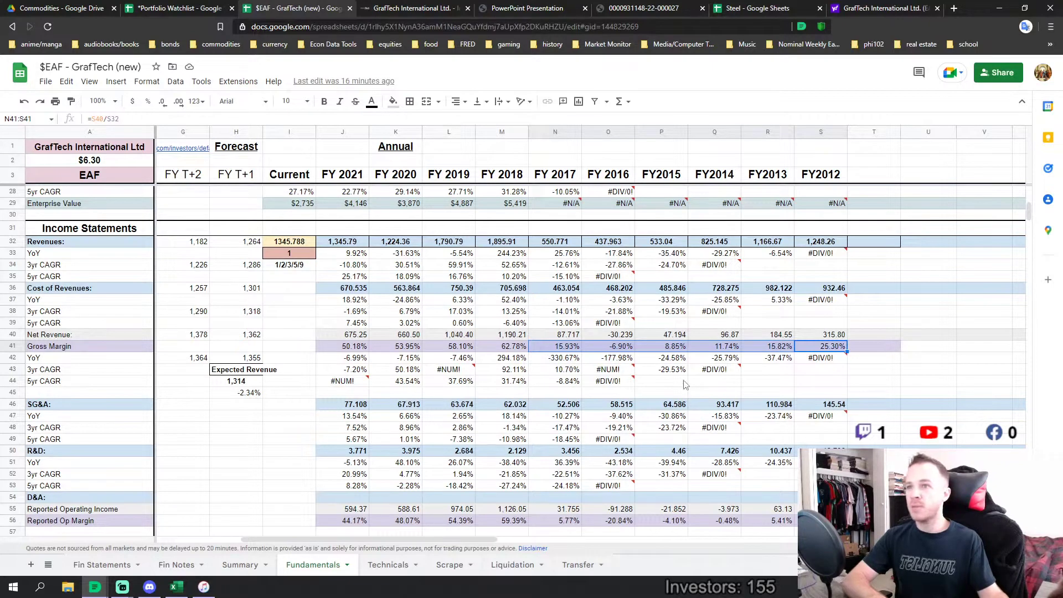
{"action": "left_click_drag", "start_coordinate": [516, 347], "coordinate": [355, 350]}
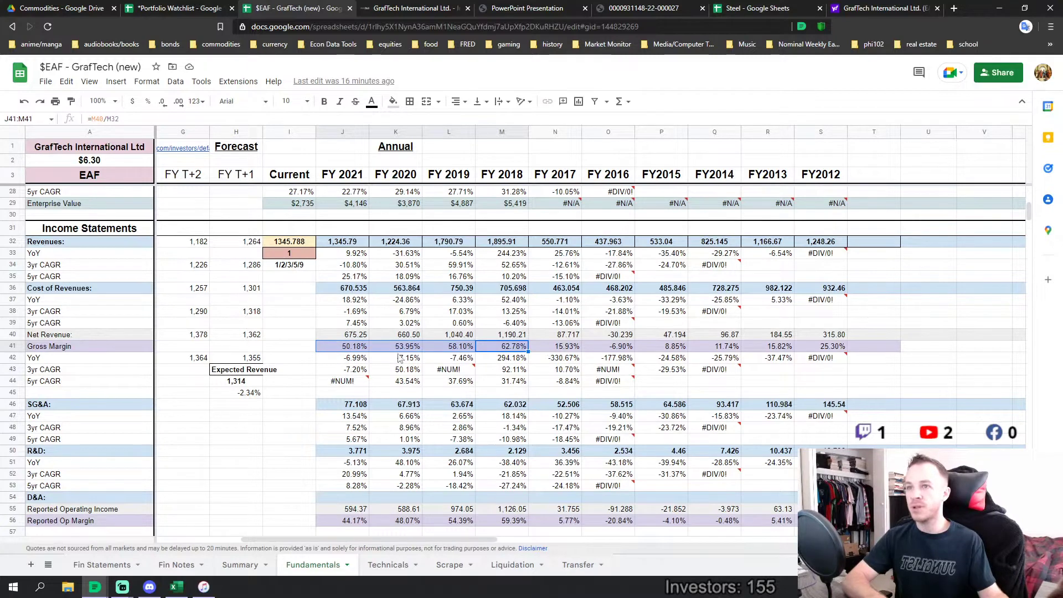
{"action": "left_click", "coordinate": [608, 347]}
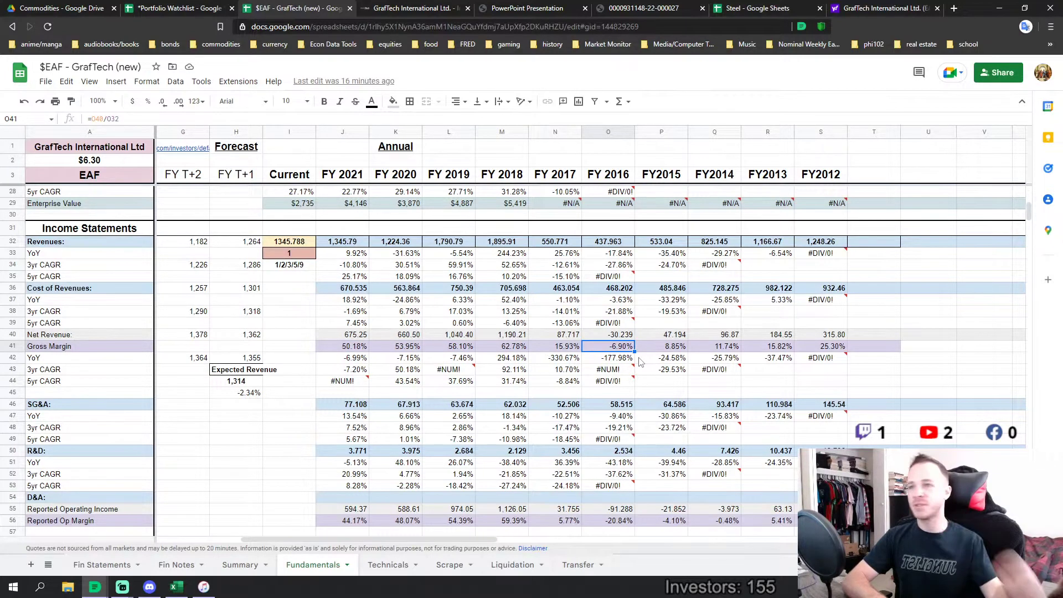
- Go down to the Reported Income Margin row and compare the FY 2012–FY 2017 cells with FY 2018–FY 2021
{"action": "scroll", "coordinate": [557, 391], "scroll_direction": "down", "scroll_amount": 1}
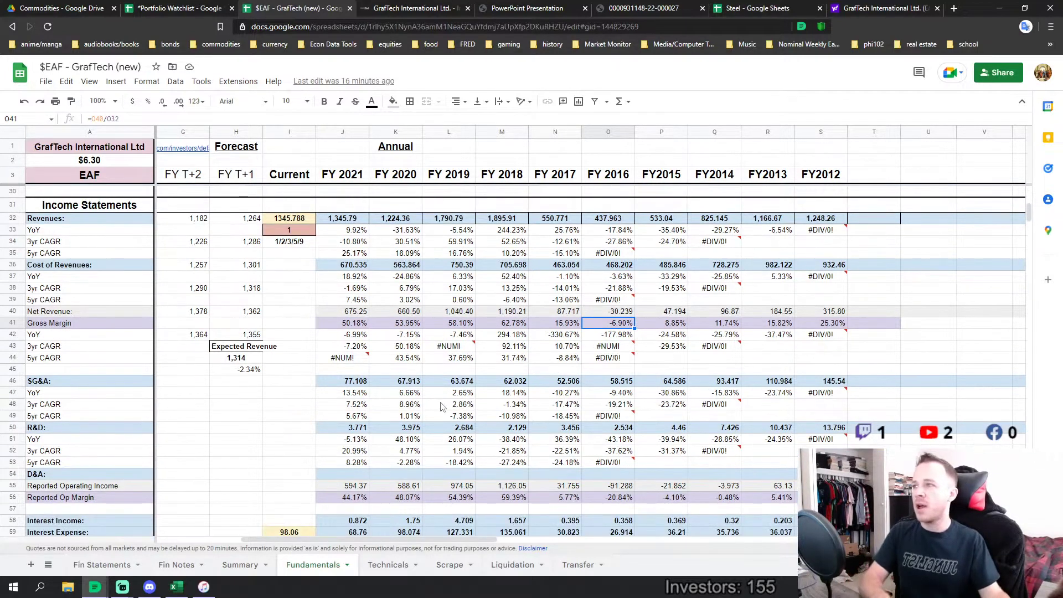
{"action": "scroll", "coordinate": [441, 409], "scroll_direction": "down", "scroll_amount": 2}
{"action": "scroll", "coordinate": [441, 408], "scroll_direction": "down", "scroll_amount": 2}
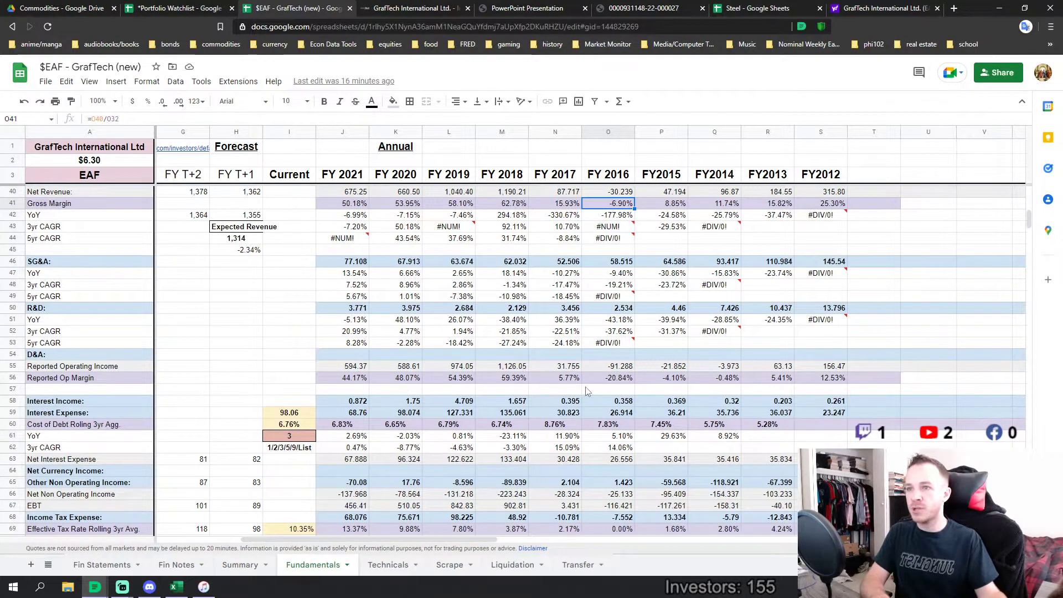
{"action": "scroll", "coordinate": [487, 382], "scroll_direction": "down", "scroll_amount": 7}
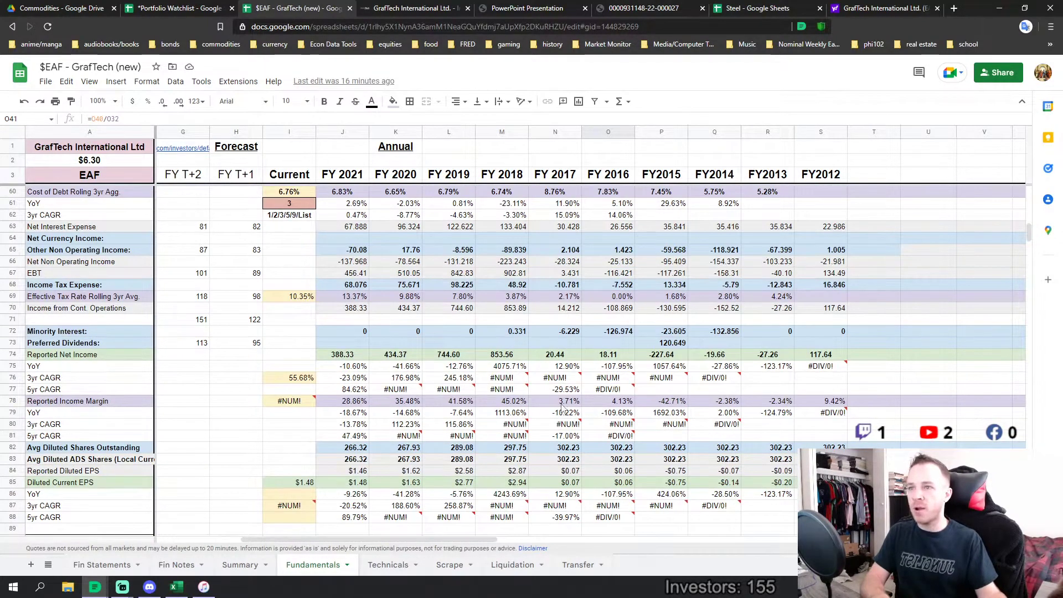
{"action": "left_click_drag", "start_coordinate": [561, 403], "coordinate": [816, 402]}
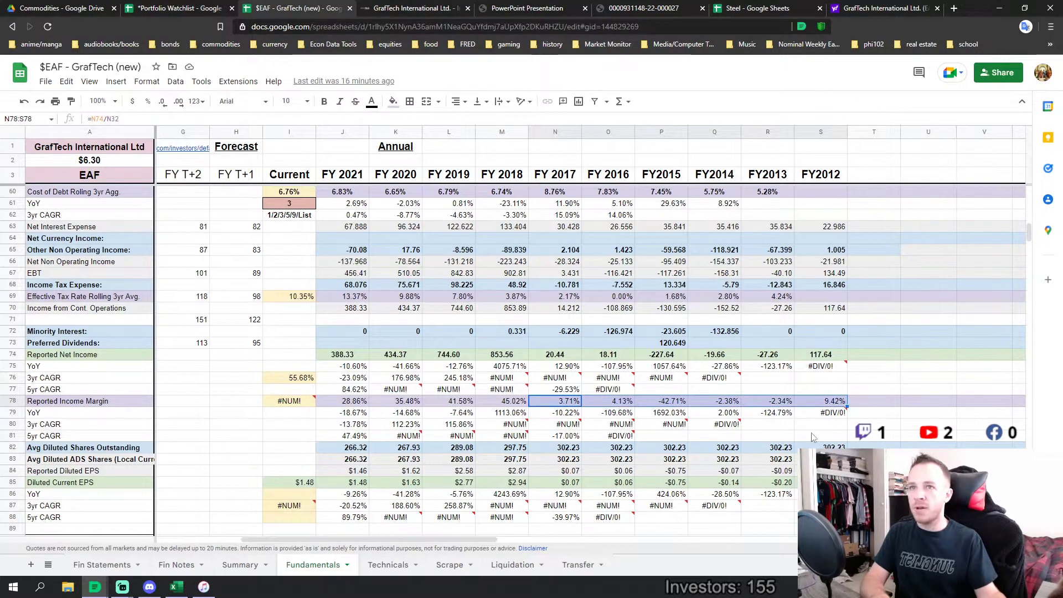
{"action": "mouse_move", "coordinate": [743, 430]}
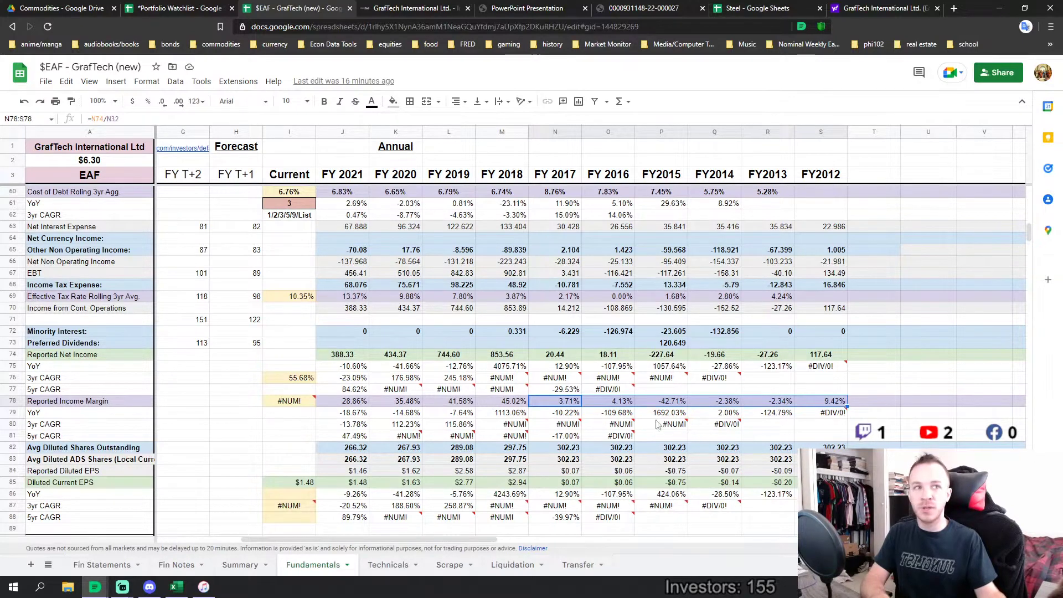
{"action": "left_click_drag", "start_coordinate": [502, 405], "coordinate": [357, 407]}
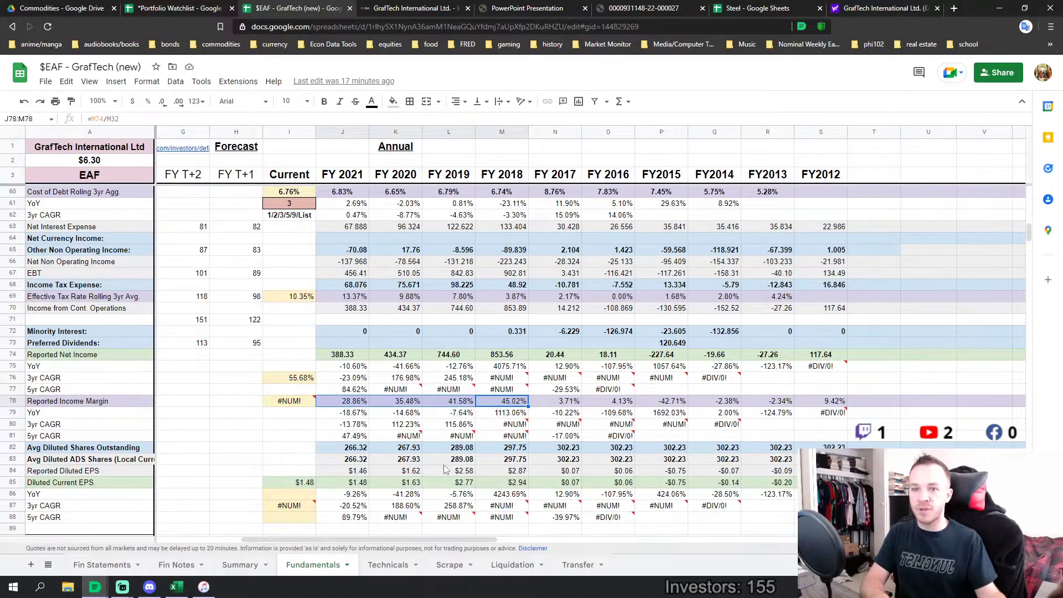
- Examine the R&D Capitalized Income section, including corrected operating income, tax rate and net income margin by year
{"action": "mouse_move", "coordinate": [603, 435]}
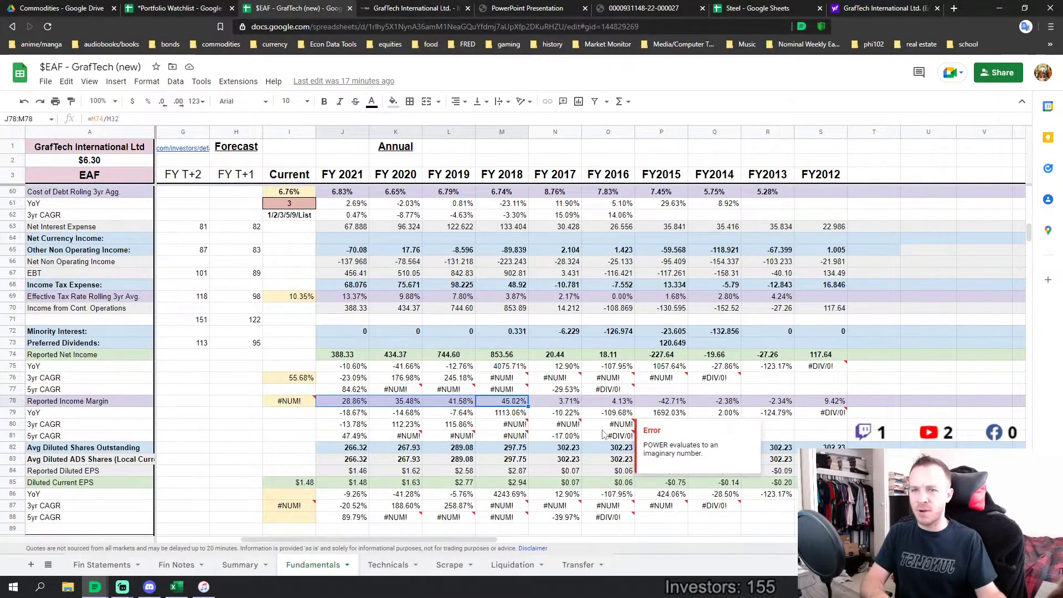
{"action": "scroll", "coordinate": [603, 435], "scroll_direction": "up", "scroll_amount": 1}
{"action": "scroll", "coordinate": [597, 435], "scroll_direction": "down", "scroll_amount": 10}
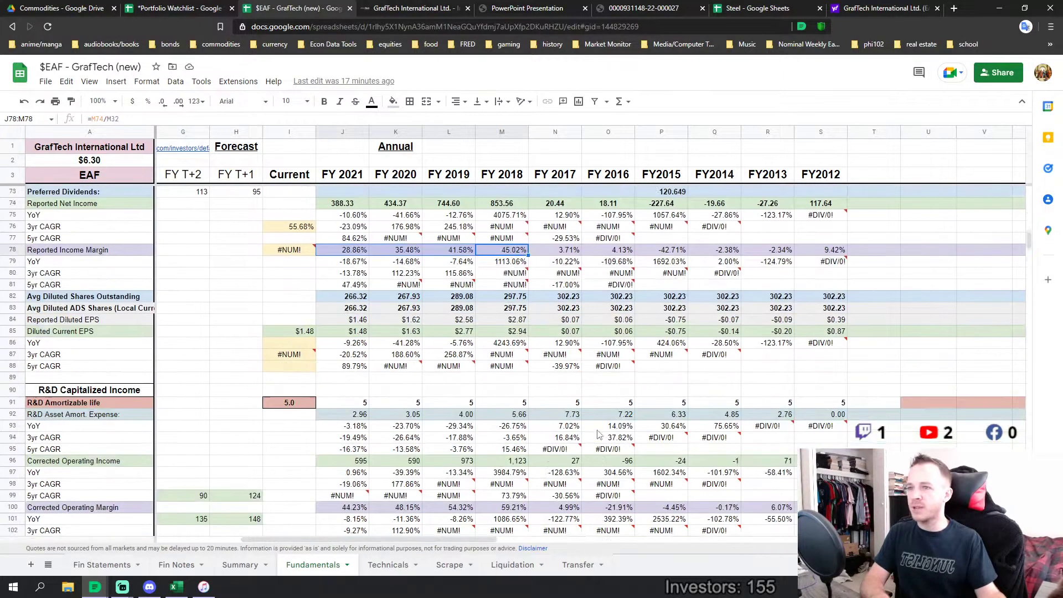
{"action": "scroll", "coordinate": [598, 435], "scroll_direction": "down", "scroll_amount": 2}
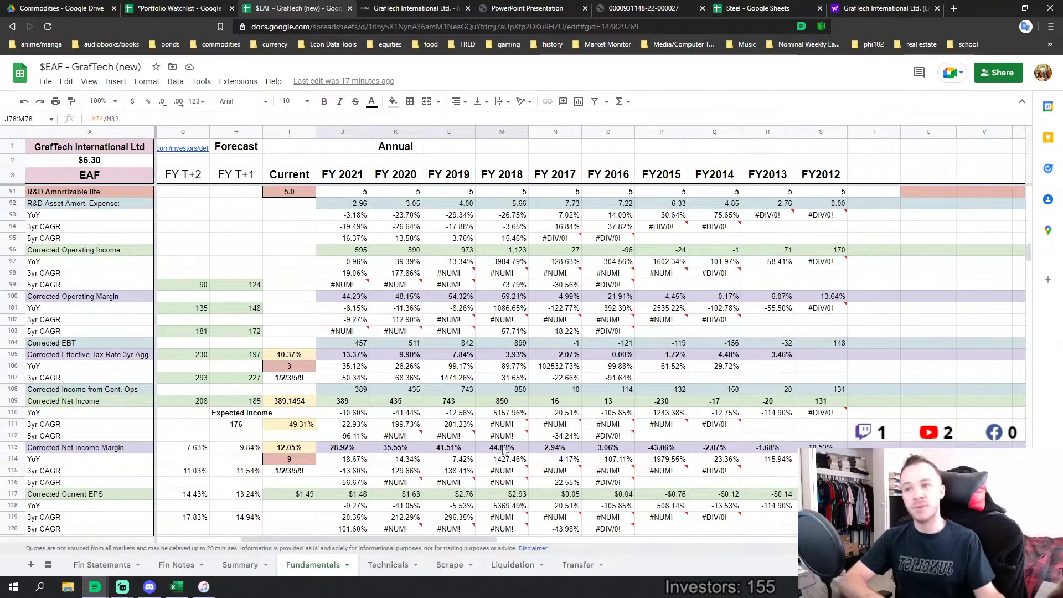
{"action": "mouse_move", "coordinate": [500, 437]}
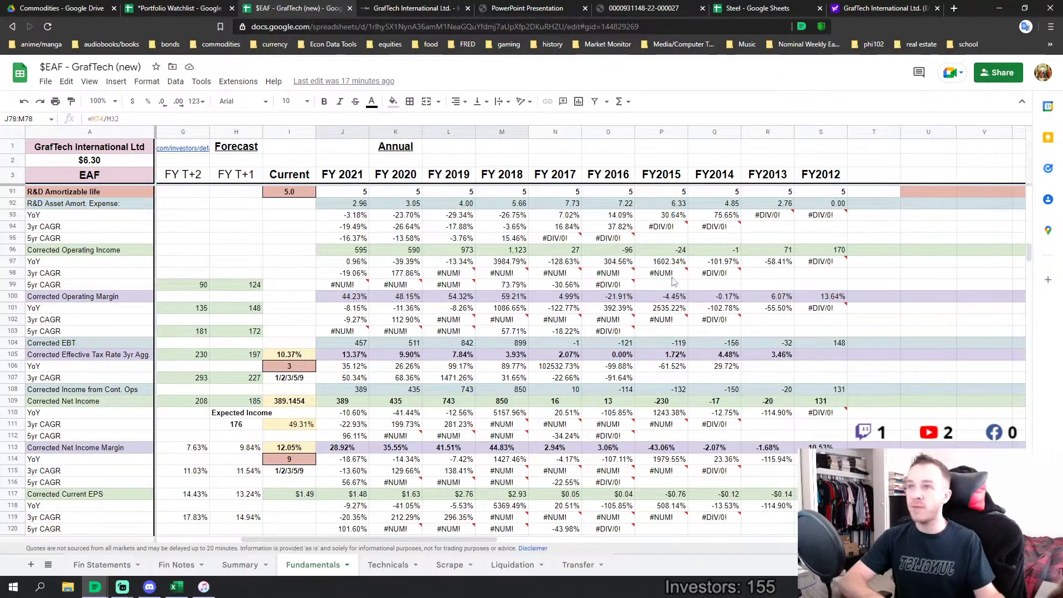
{"action": "mouse_move", "coordinate": [405, 446]}
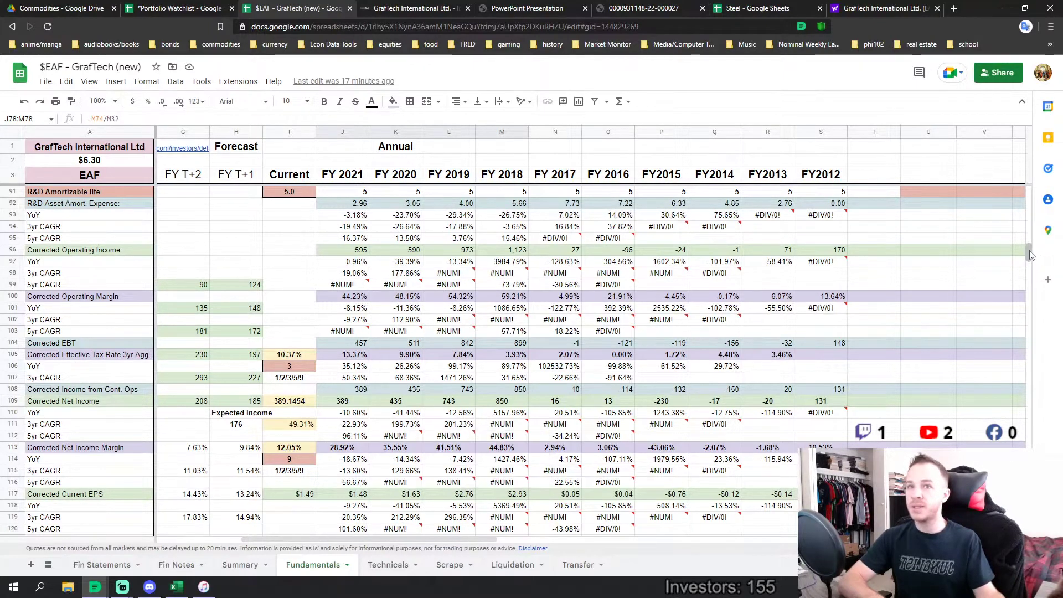
- Return to the Gross Margin row, select its FY 2021 cell, and compare it with the Reported Income Margin row
{"action": "left_click_drag", "start_coordinate": [1030, 254], "coordinate": [1030, 213]}
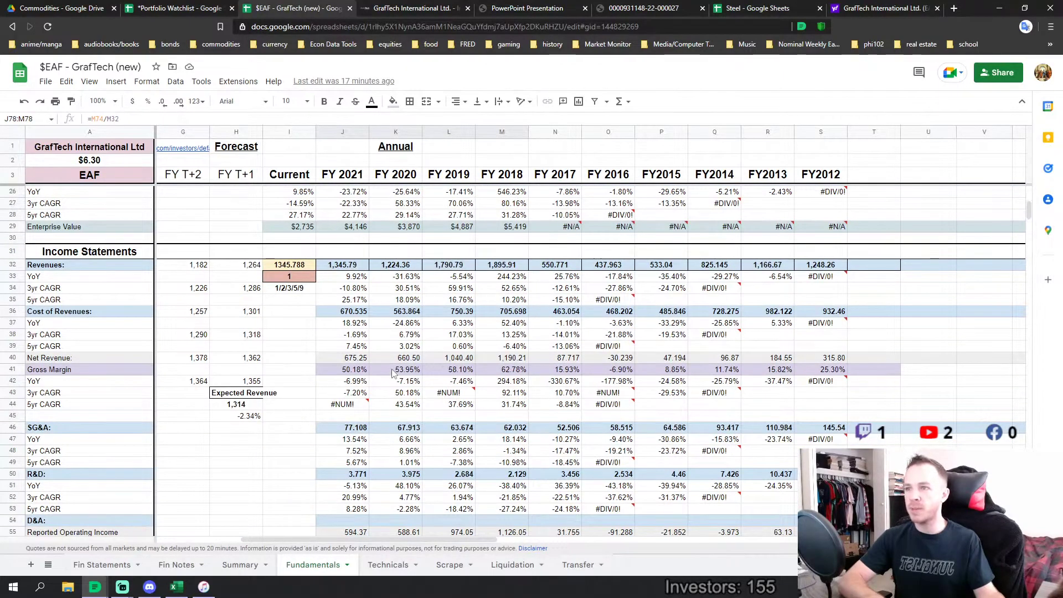
{"action": "left_click", "coordinate": [359, 374]}
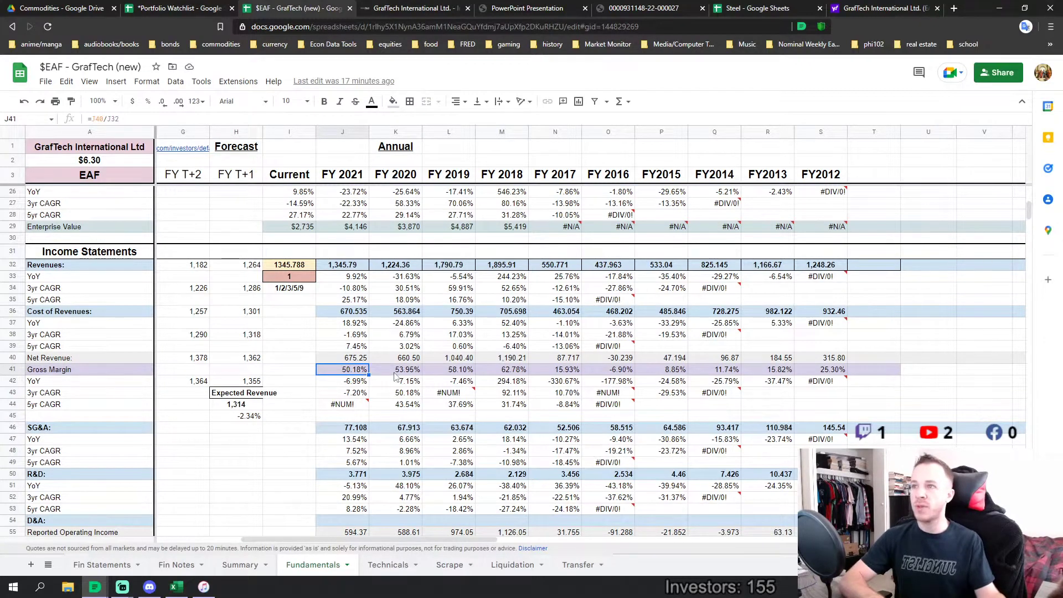
{"action": "scroll", "coordinate": [396, 376], "scroll_direction": "down", "scroll_amount": 8}
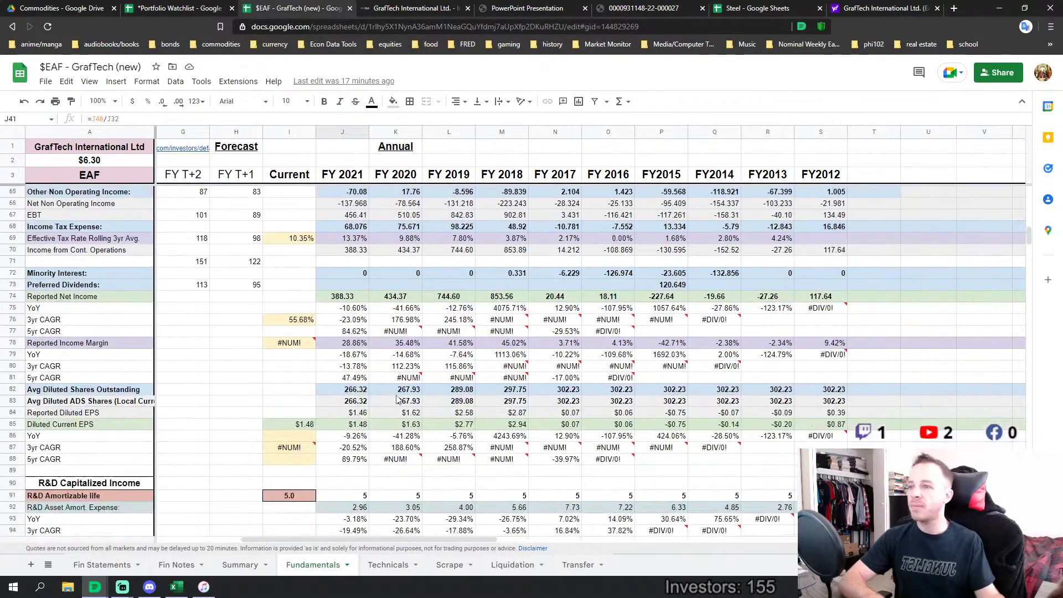
{"action": "scroll", "coordinate": [397, 399], "scroll_direction": "up", "scroll_amount": 1}
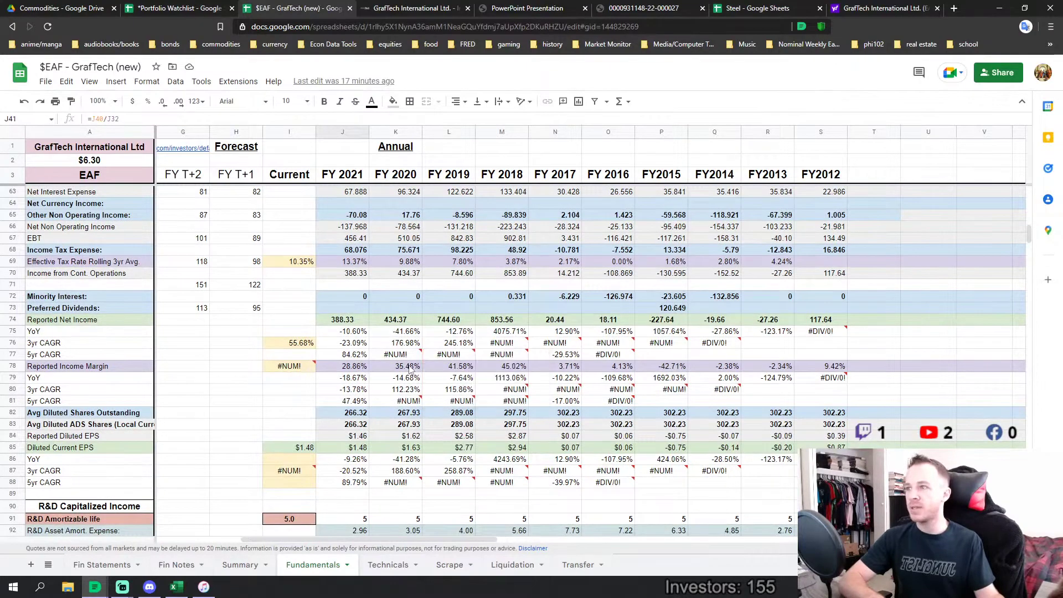
- Review the Corrected Net Income Margin and Corrected Current EPS rows alongside the expected income forecast
{"action": "scroll", "coordinate": [407, 365], "scroll_direction": "down", "scroll_amount": 3}
{"action": "scroll", "coordinate": [406, 378], "scroll_direction": "down", "scroll_amount": 4}
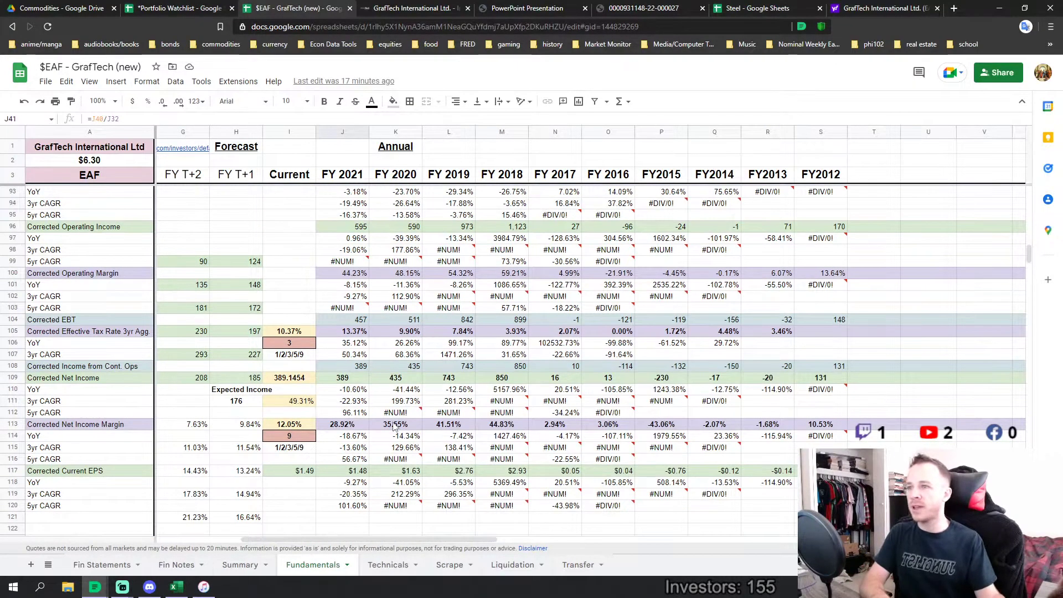
{"action": "scroll", "coordinate": [394, 425], "scroll_direction": "down", "scroll_amount": 2}
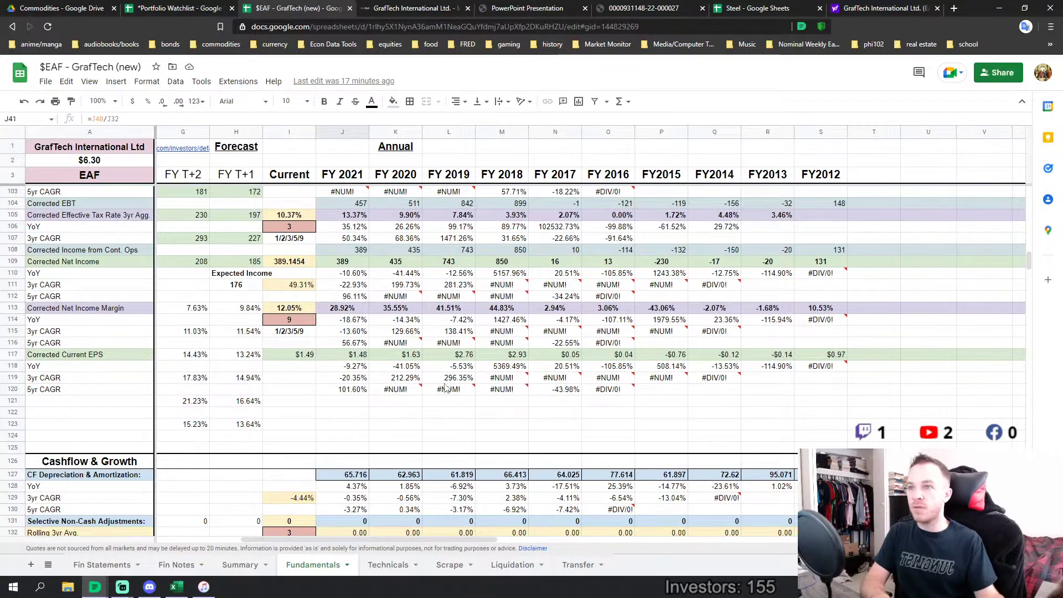
{"action": "scroll", "coordinate": [445, 387], "scroll_direction": "up", "scroll_amount": 1}
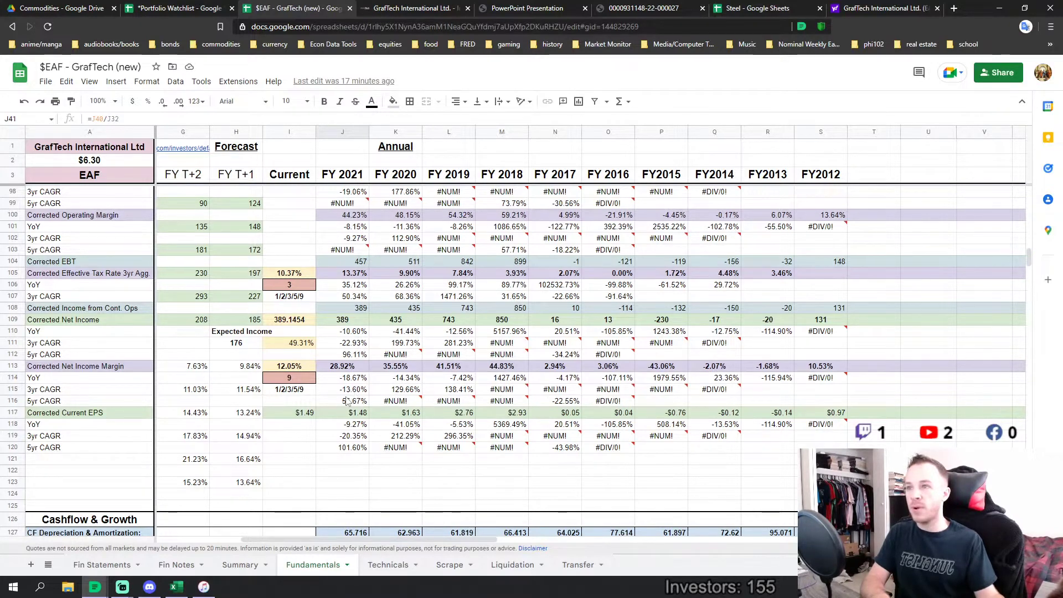
{"action": "scroll", "coordinate": [498, 376], "scroll_direction": "up", "scroll_amount": 1}
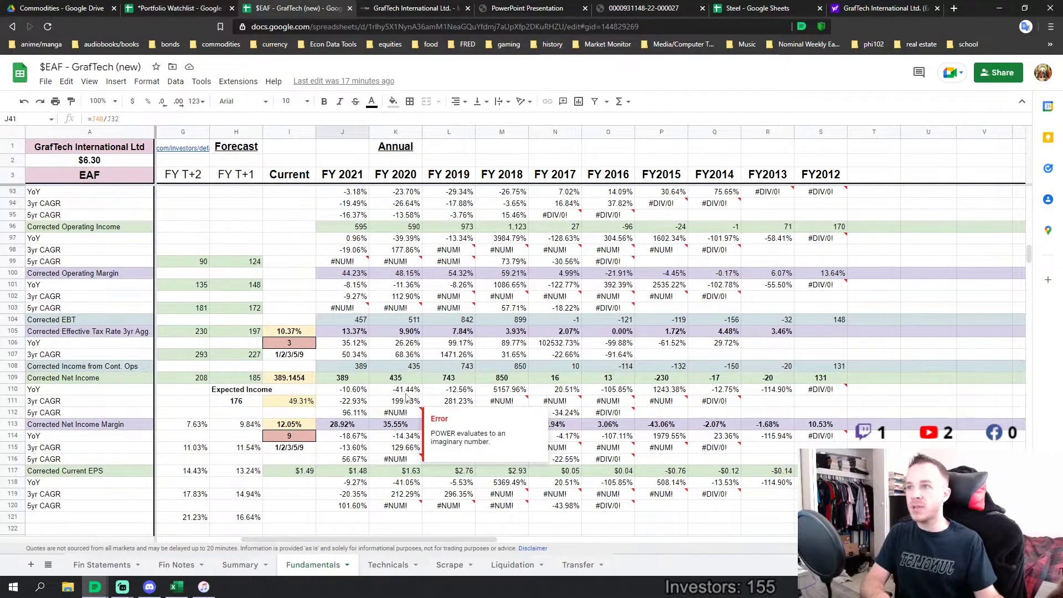
{"action": "scroll", "coordinate": [409, 397], "scroll_direction": "down", "scroll_amount": 2}
{"action": "scroll", "coordinate": [404, 398], "scroll_direction": "down", "scroll_amount": 2}
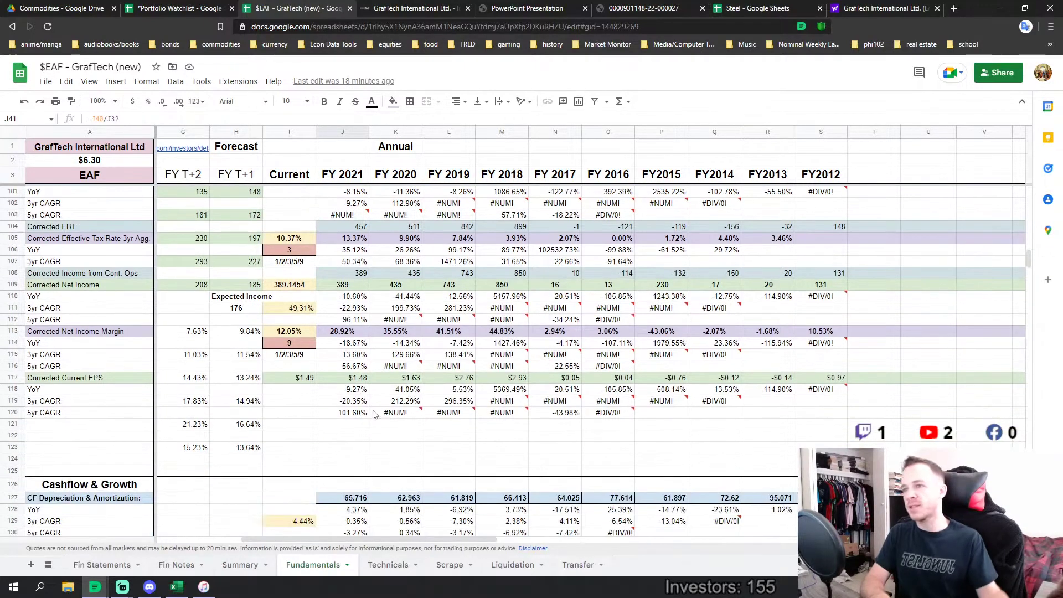
- Examine Free Cashflow to Equity for FY 2012–FY 2016 and FY 2017–FY 2021, and inspect the FY 2019 Cashflow Yield formula
{"action": "scroll", "coordinate": [433, 451], "scroll_direction": "down", "scroll_amount": 3}
{"action": "scroll", "coordinate": [432, 451], "scroll_direction": "down", "scroll_amount": 5}
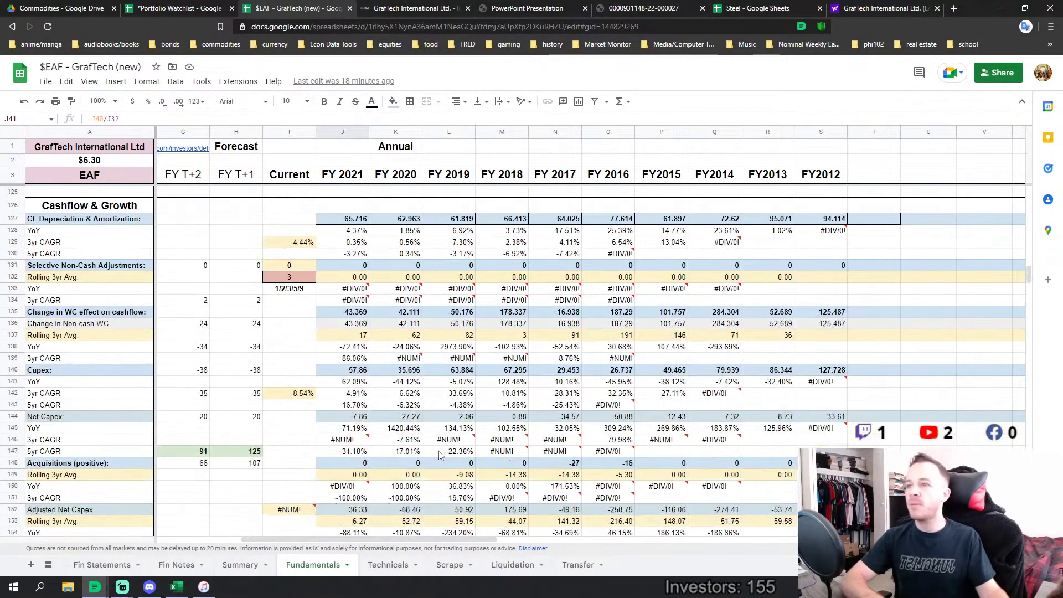
{"action": "scroll", "coordinate": [437, 452], "scroll_direction": "down", "scroll_amount": 2}
{"action": "scroll", "coordinate": [441, 453], "scroll_direction": "down", "scroll_amount": 2}
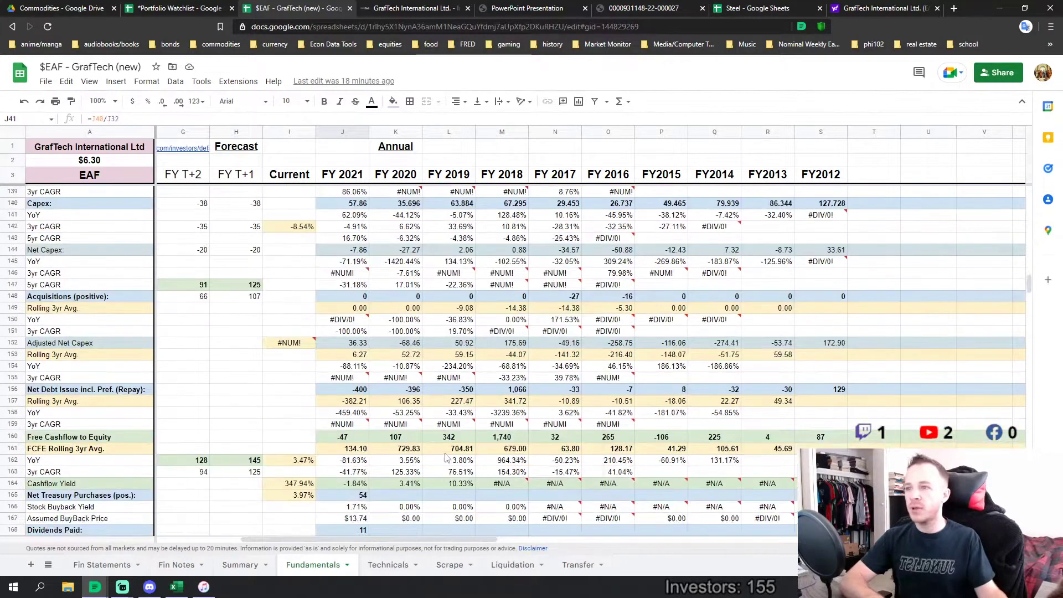
{"action": "scroll", "coordinate": [573, 451], "scroll_direction": "down", "scroll_amount": 2}
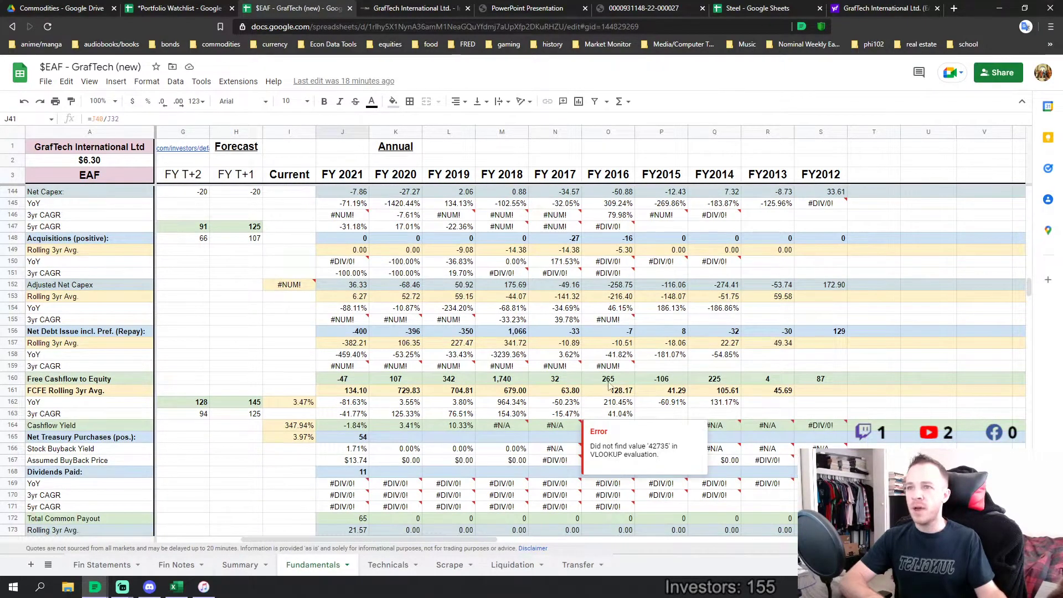
{"action": "left_click_drag", "start_coordinate": [607, 379], "coordinate": [824, 376]}
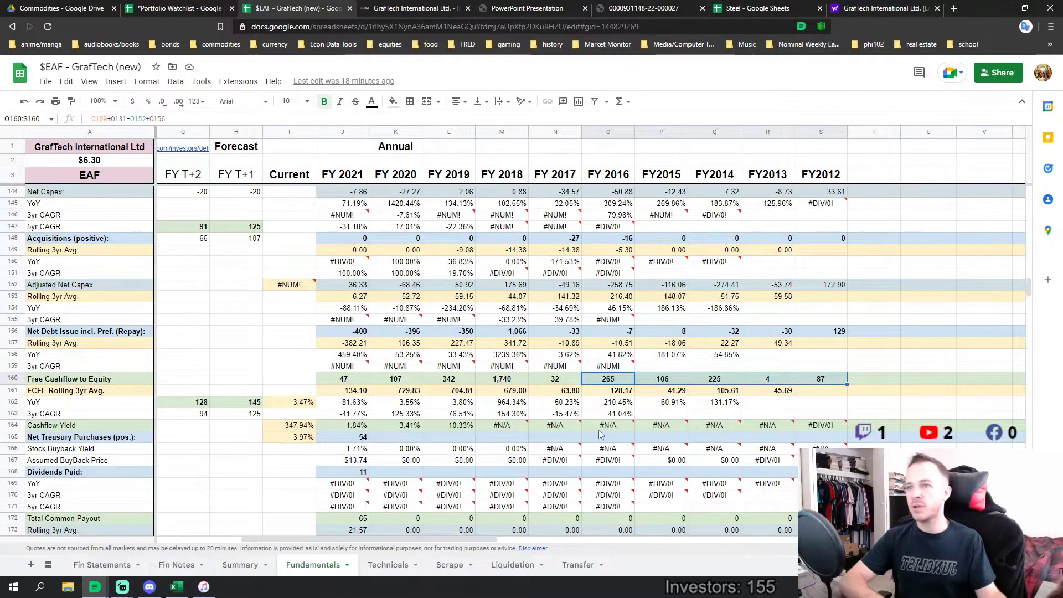
{"action": "left_click_drag", "start_coordinate": [554, 379], "coordinate": [346, 381]}
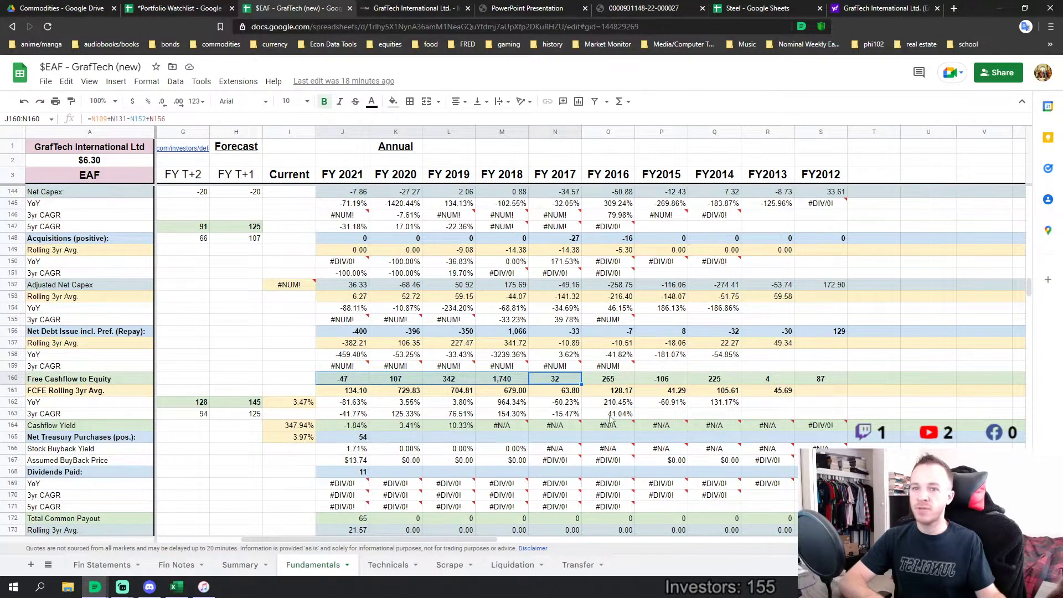
{"action": "left_click", "coordinate": [449, 426]}
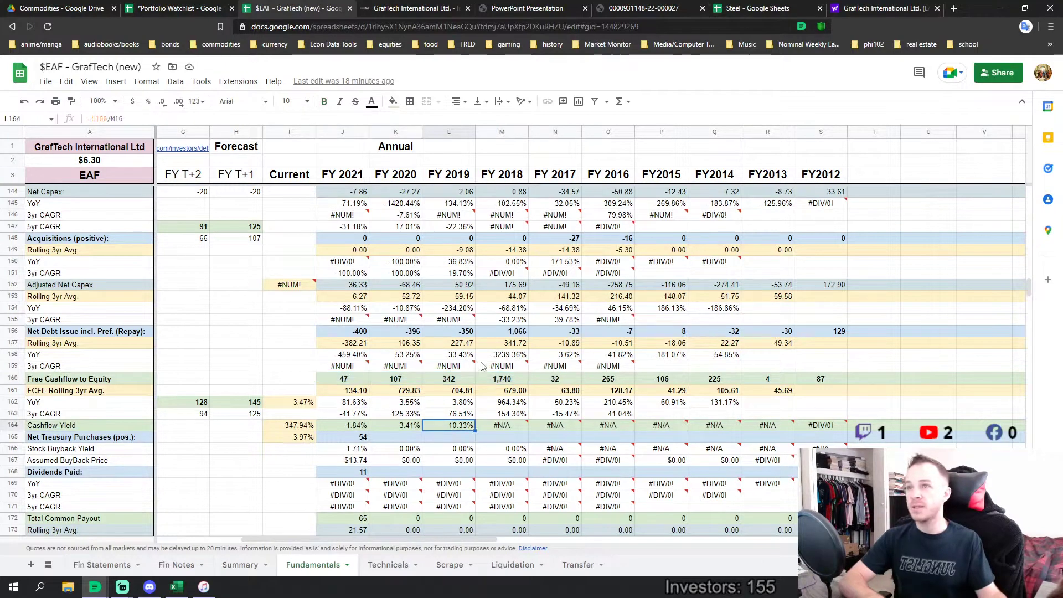
- Examine Free Cashflow to Equity for FY 2018–FY 2021, and inspect the FY 2018 Net Debt Issue formula that feeds it
{"action": "left_click_drag", "start_coordinate": [507, 381], "coordinate": [343, 381]}
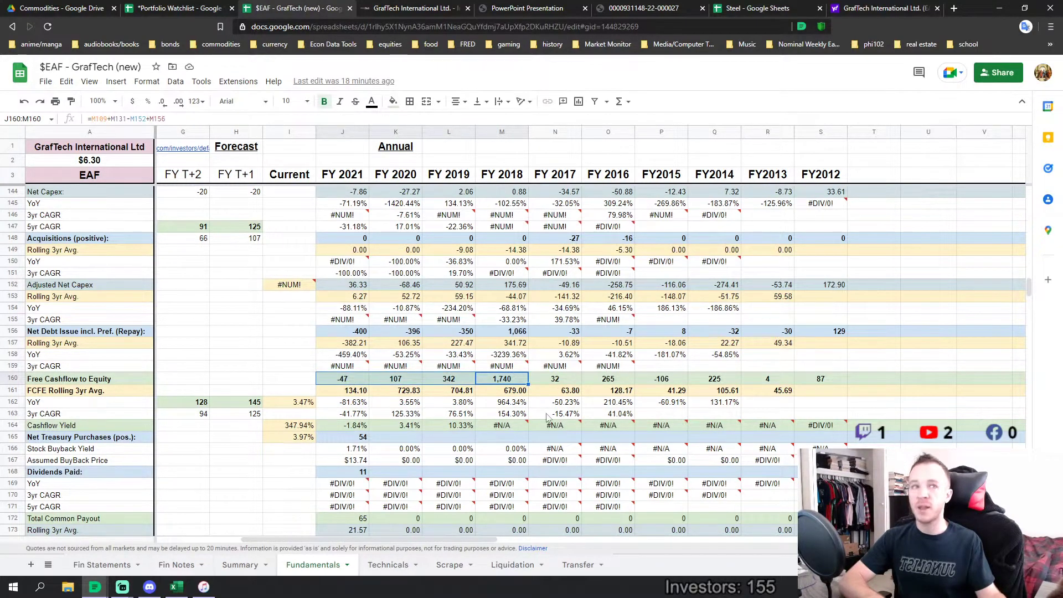
{"action": "left_click", "coordinate": [511, 415]}
{"action": "left_click", "coordinate": [508, 381]}
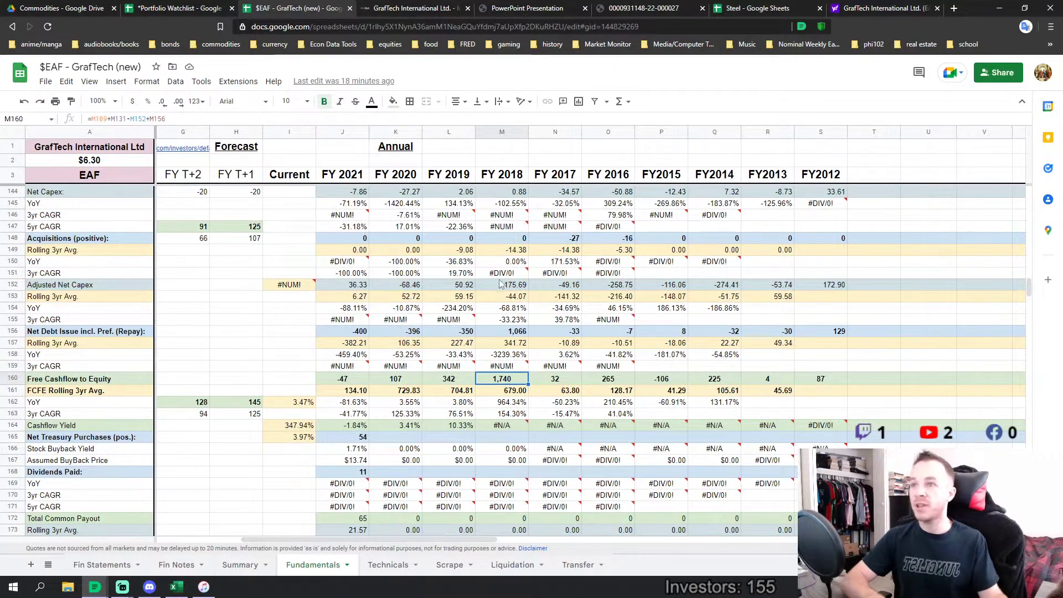
{"action": "mouse_move", "coordinate": [498, 281]}
{"action": "key", "text": "Up"}
{"action": "key", "text": "Up"}
{"action": "key", "text": "Up"}
{"action": "key", "text": "Up"}
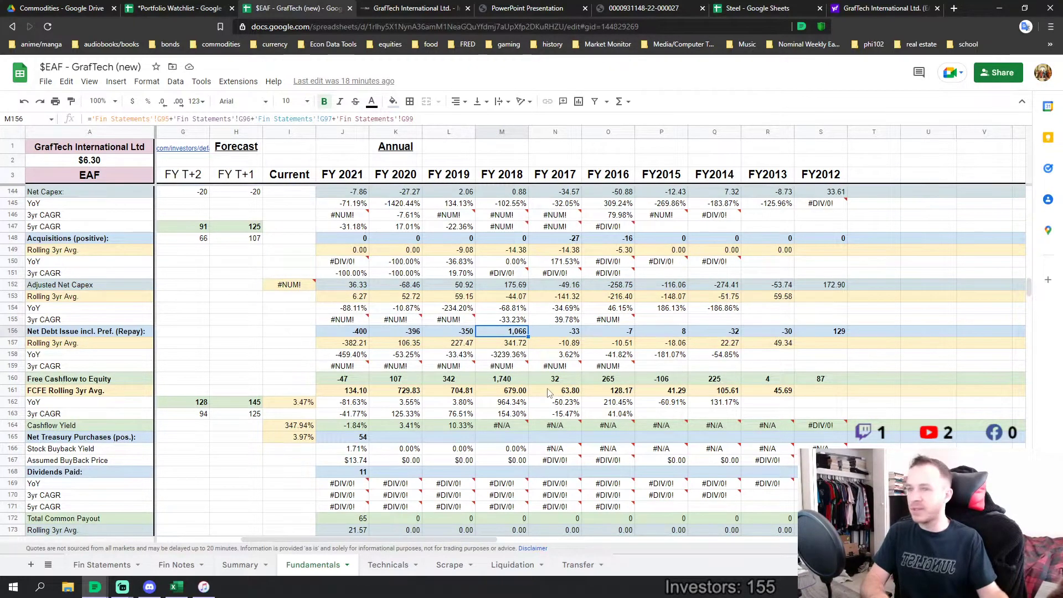
{"action": "mouse_move", "coordinate": [560, 372]}
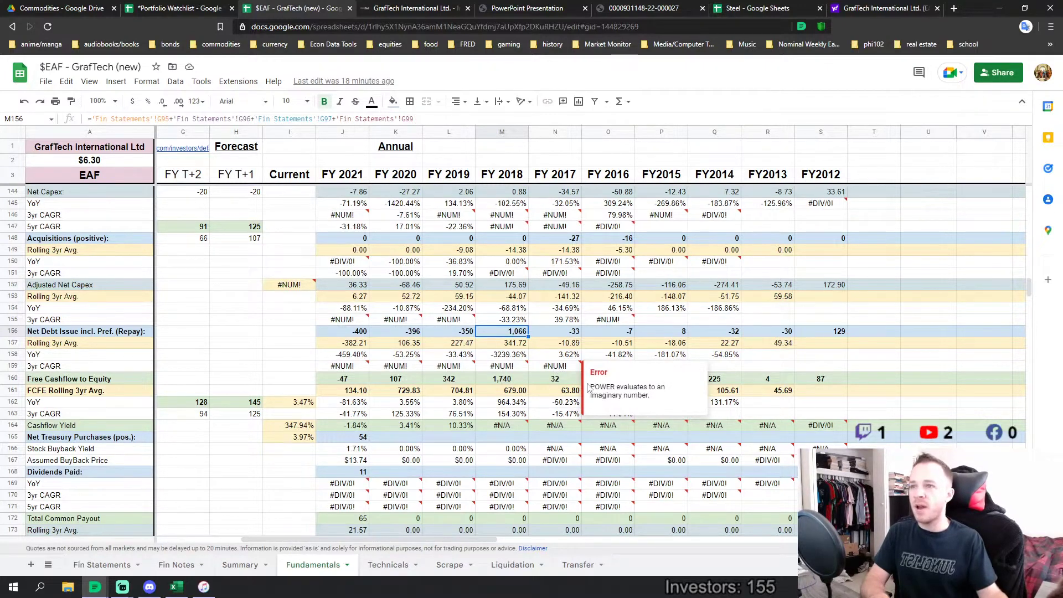
{"action": "left_click", "coordinate": [496, 380]}
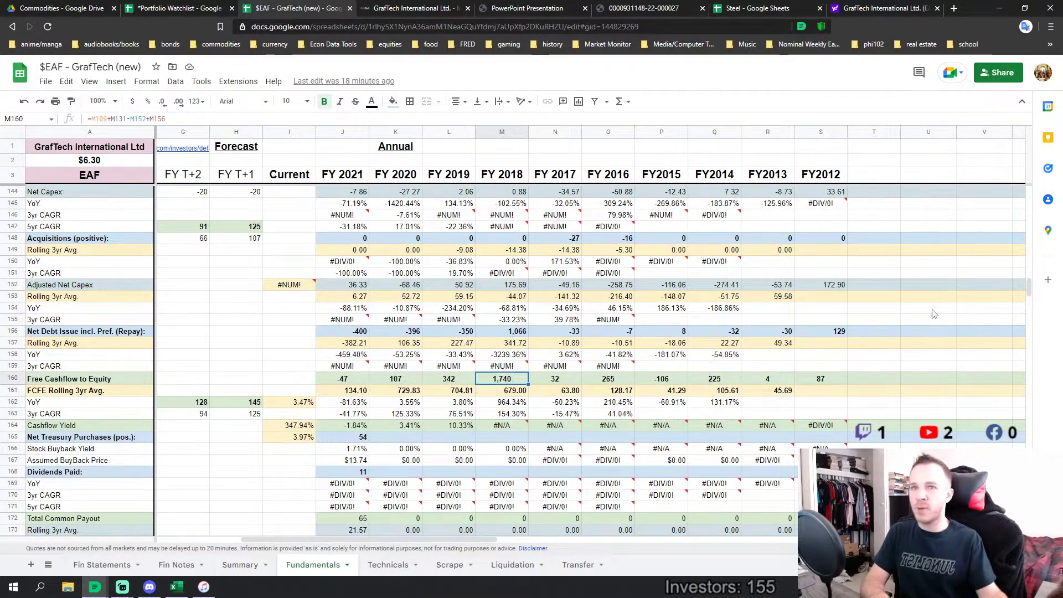
- Check FY 2018 Revenues in the Income Statements section, and return to the Free Cashflow to Equity rows
{"action": "left_click_drag", "start_coordinate": [1030, 291], "coordinate": [1030, 213]}
{"action": "left_click", "coordinate": [507, 288]}
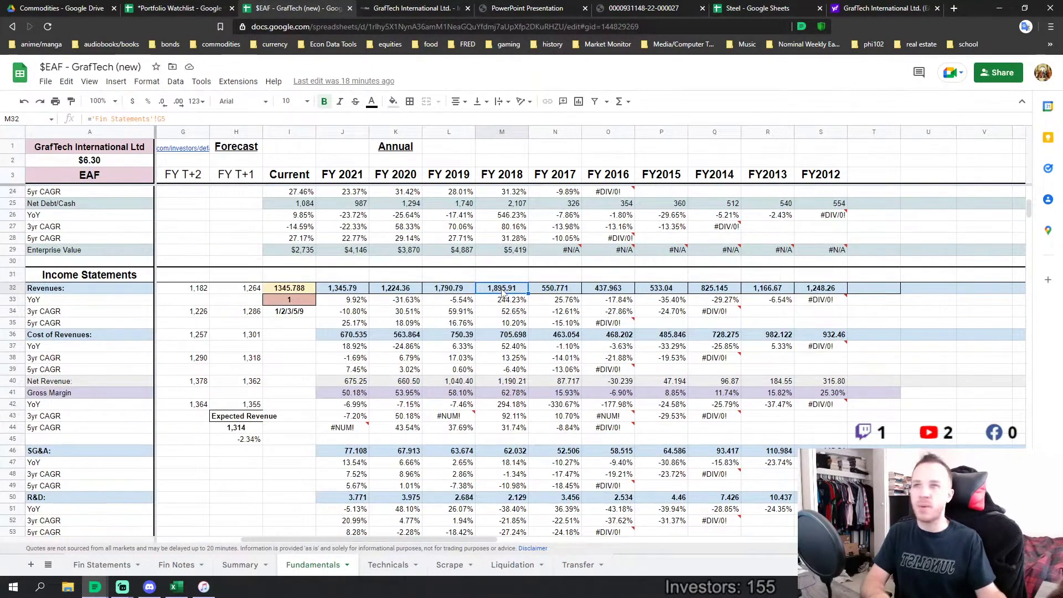
{"action": "left_click_drag", "start_coordinate": [1027, 201], "coordinate": [1045, 287]}
{"action": "scroll", "coordinate": [683, 375], "scroll_direction": "up", "scroll_amount": 1}
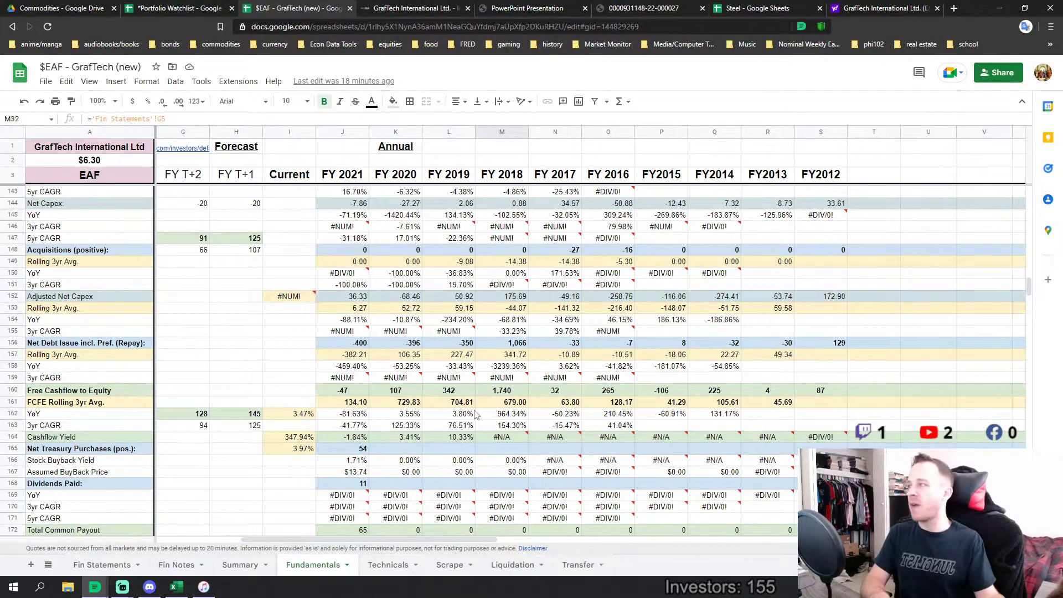
{"action": "mouse_move", "coordinate": [363, 381]}
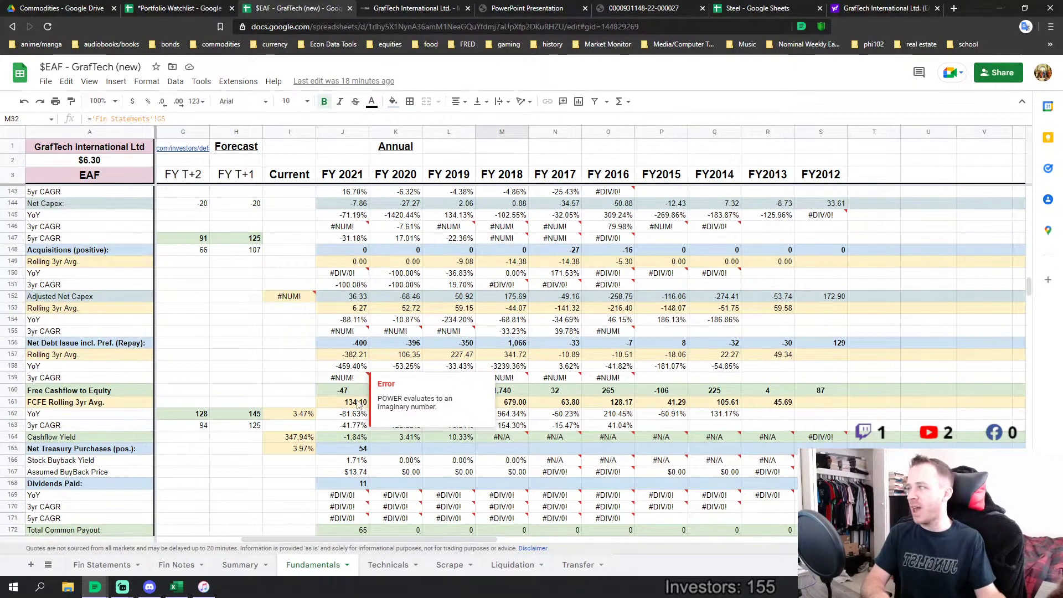
- Fill the FY 2021 Net Treasury Purchases and Dividends Paid formulas across their rows through FY 2012
{"action": "scroll", "coordinate": [387, 415], "scroll_direction": "down", "scroll_amount": 2}
{"action": "scroll", "coordinate": [393, 410], "scroll_direction": "down", "scroll_amount": 1}
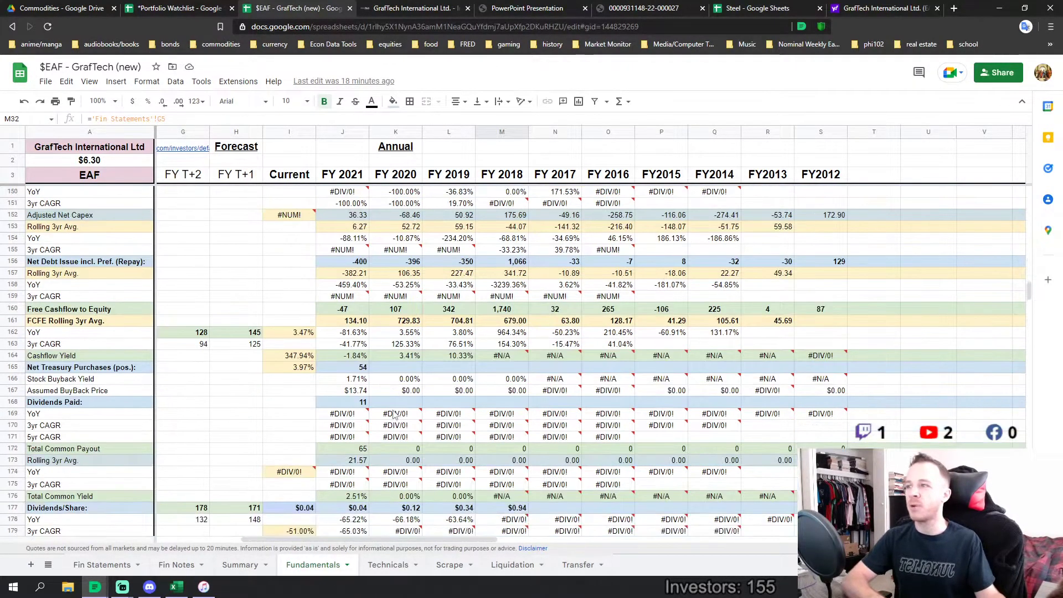
{"action": "left_click", "coordinate": [397, 370]}
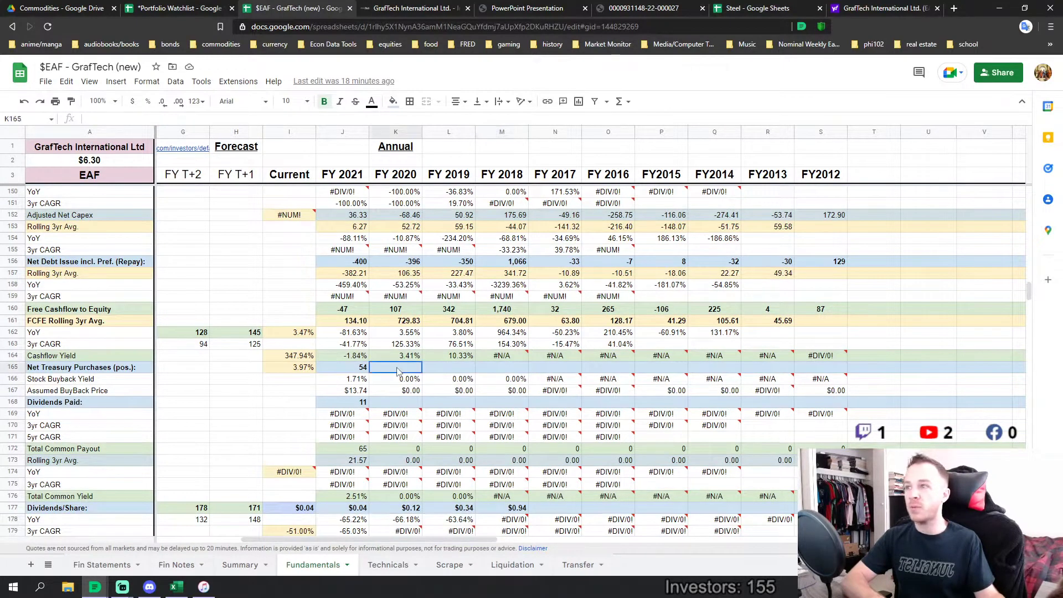
{"action": "left_click", "coordinate": [360, 371]}
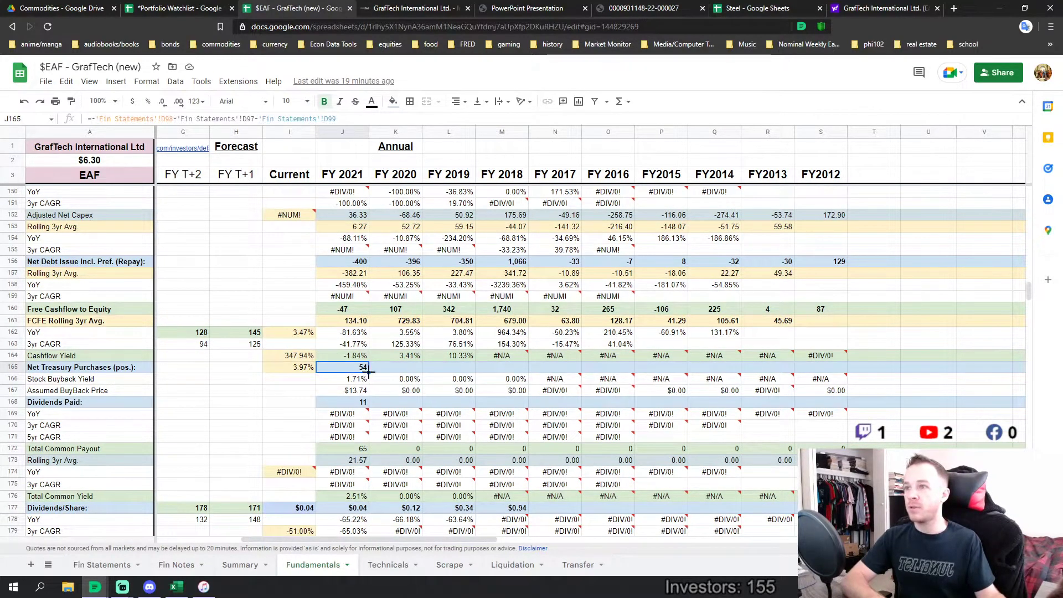
{"action": "left_click_drag", "start_coordinate": [368, 372], "coordinate": [845, 371]}
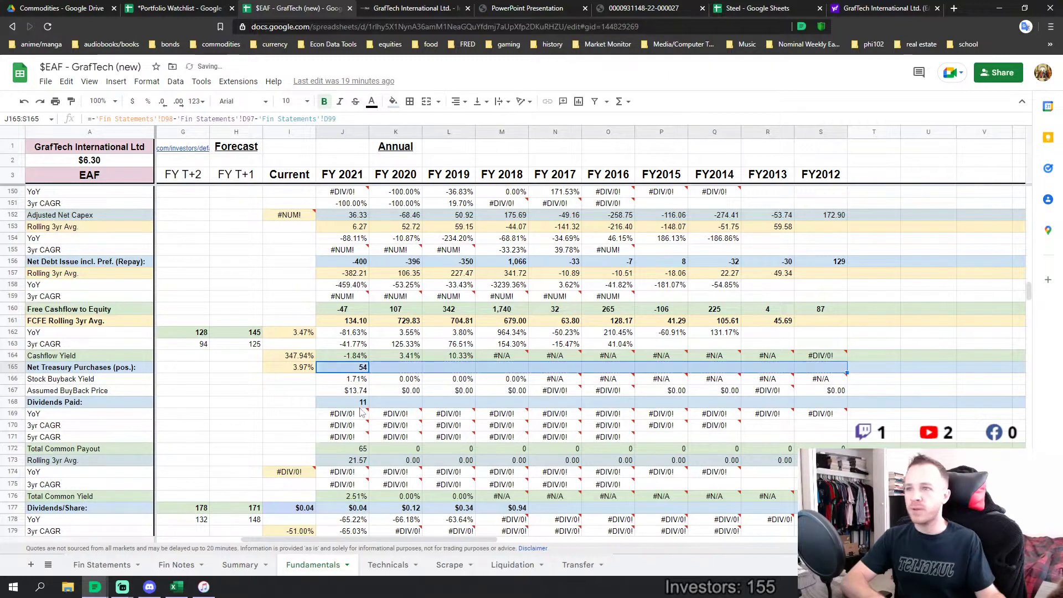
{"action": "left_click", "coordinate": [357, 402]}
{"action": "left_click_drag", "start_coordinate": [368, 408], "coordinate": [814, 407]}
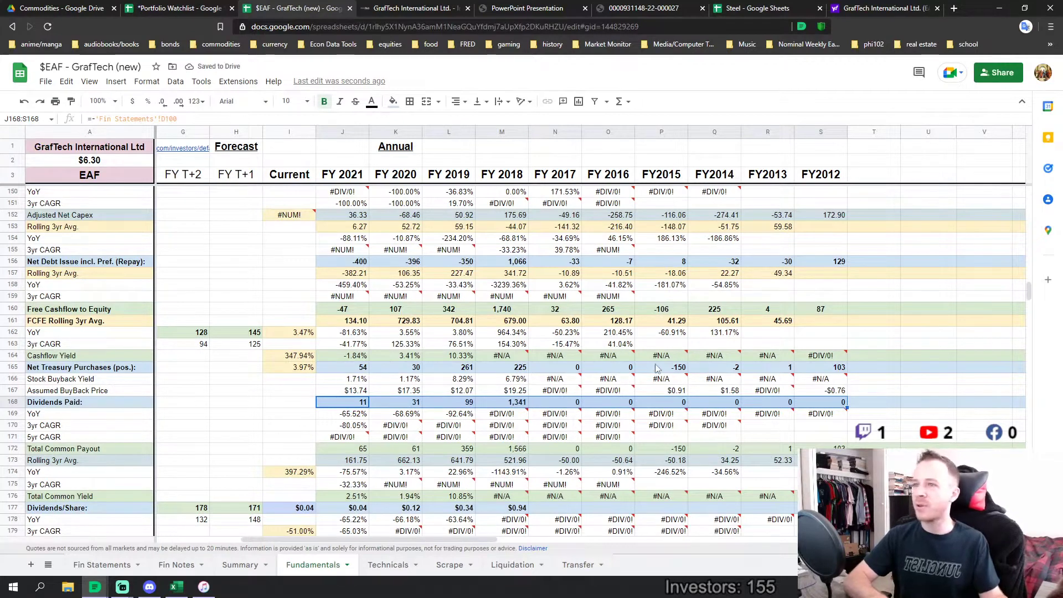
- Inspect the FY 2017 Net Treasury Purchases formula, and review Total Common Payout for FY 2012–FY 2016 and FY 2017–FY 2021
{"action": "left_click", "coordinate": [565, 366]}
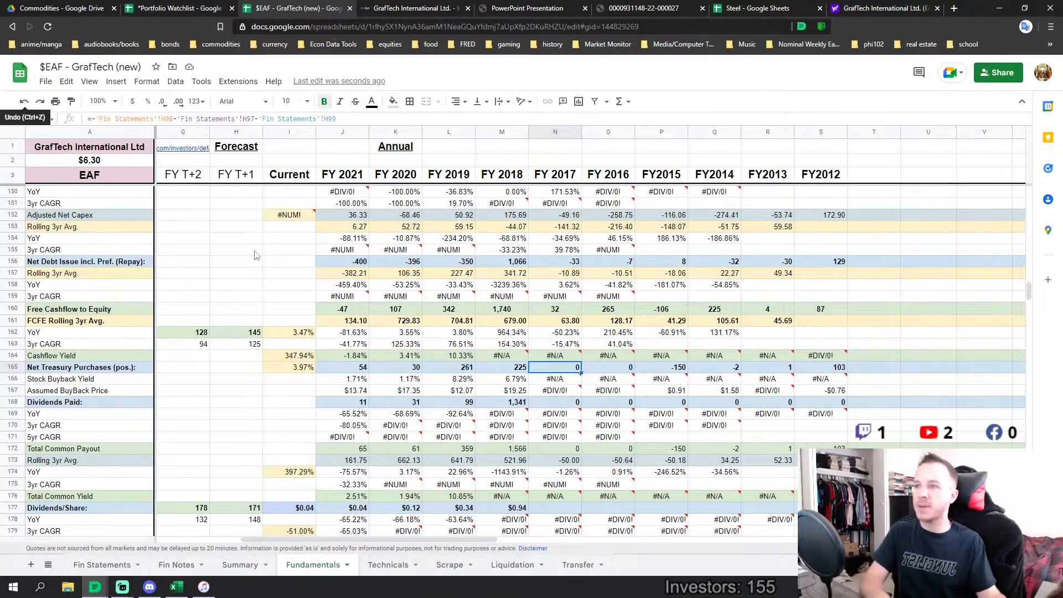
{"action": "left_click", "coordinate": [419, 426]}
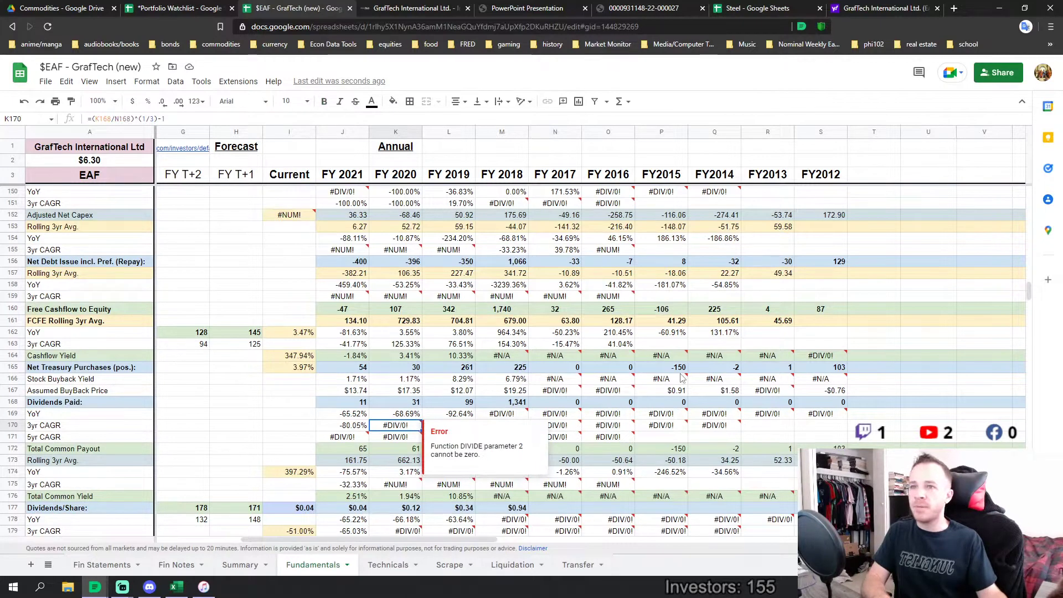
{"action": "left_click", "coordinate": [501, 484]}
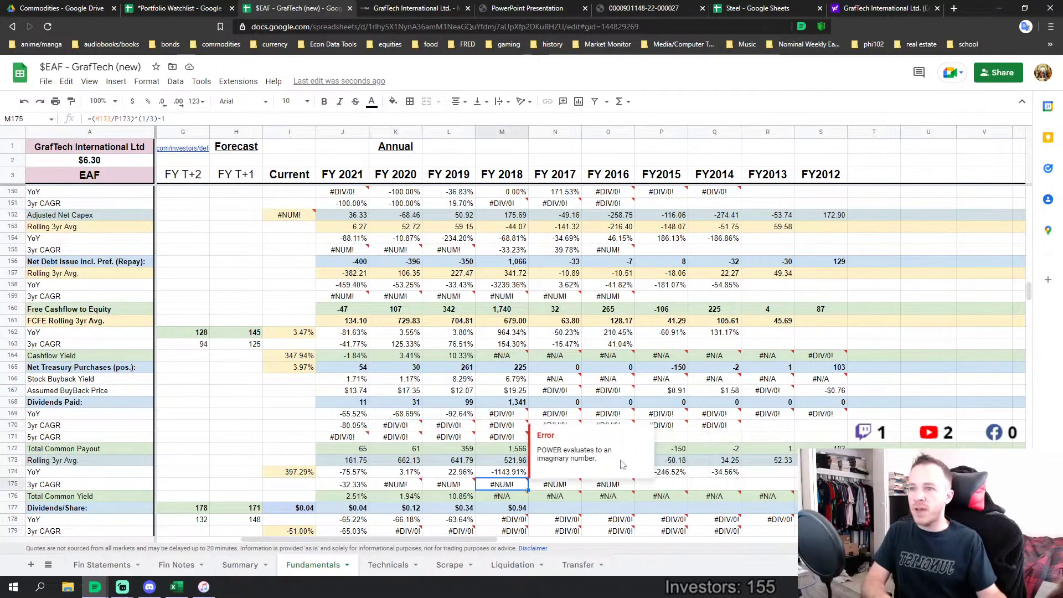
{"action": "left_click_drag", "start_coordinate": [792, 452], "coordinate": [630, 452]}
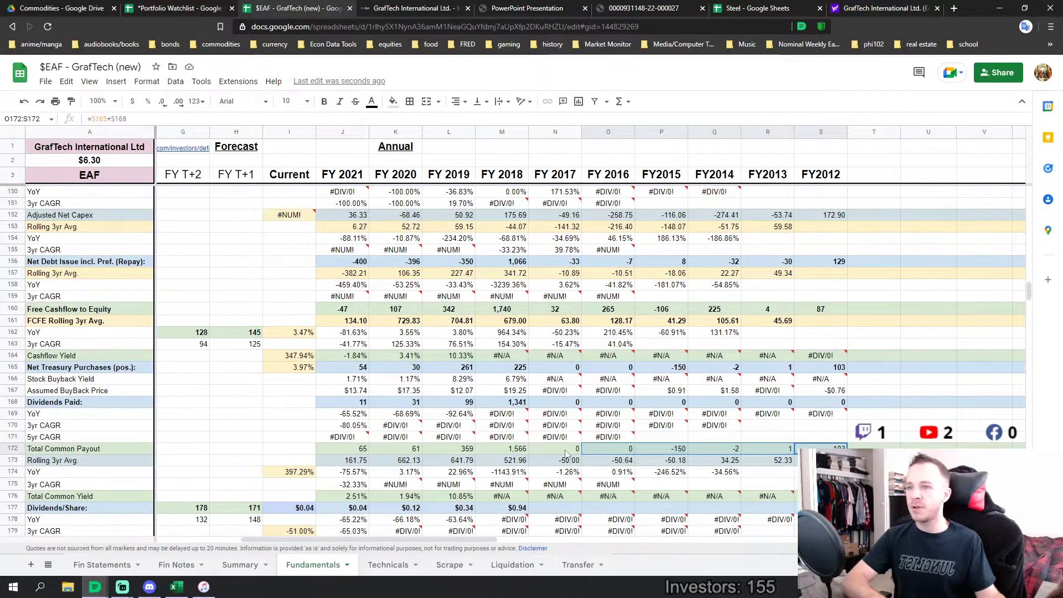
{"action": "left_click_drag", "start_coordinate": [558, 451], "coordinate": [343, 449]}
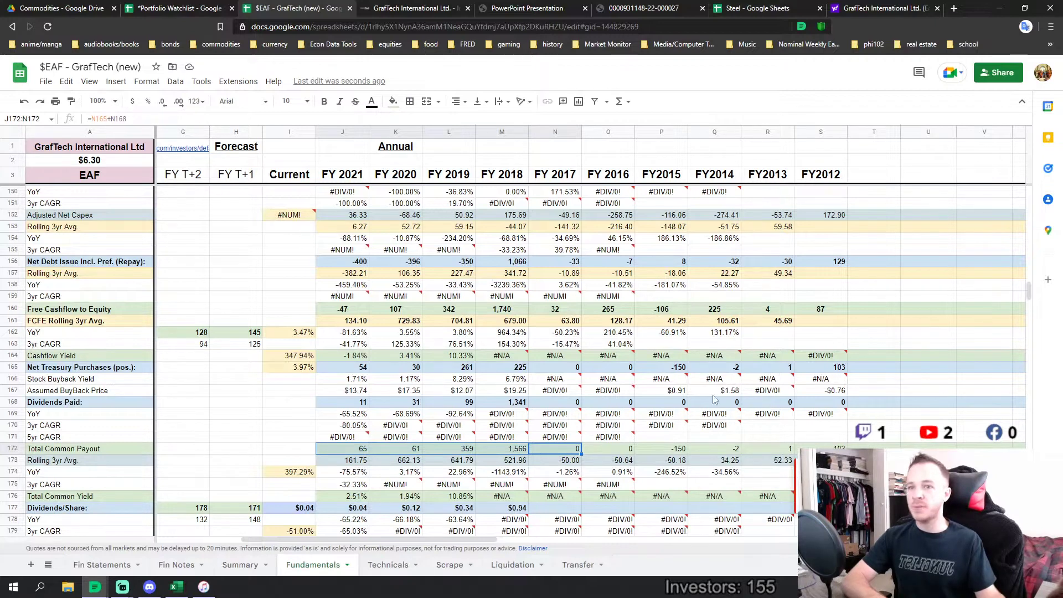
- Compare Free Cashflow to Equity for FY 2017–FY 2021 with FY 2018 treasury purchases and dividends, including dividends per share
{"action": "left_click_drag", "start_coordinate": [352, 309], "coordinate": [541, 313]}
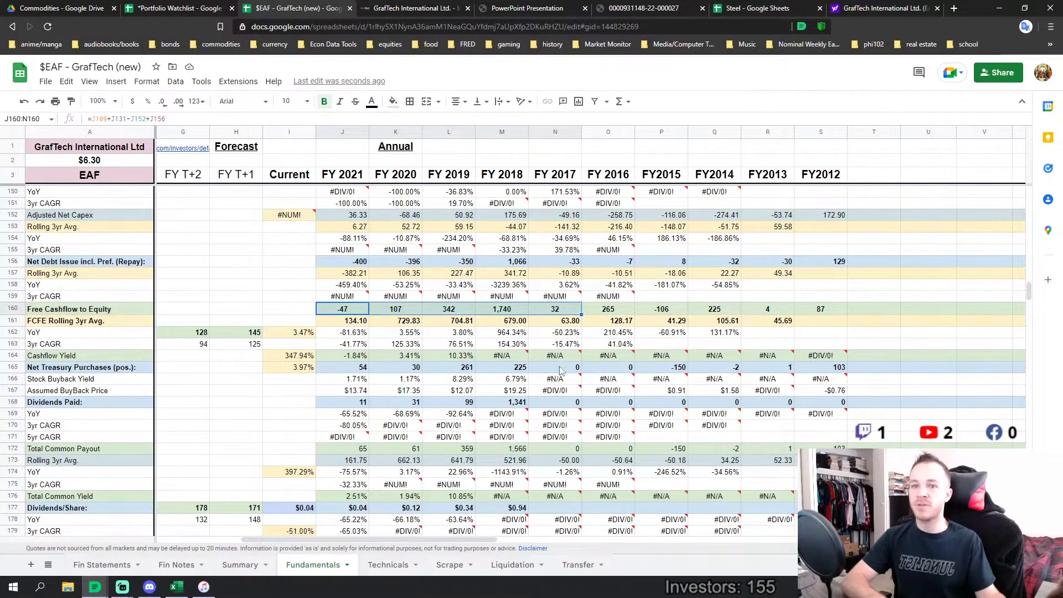
{"action": "mouse_move", "coordinate": [551, 369]}
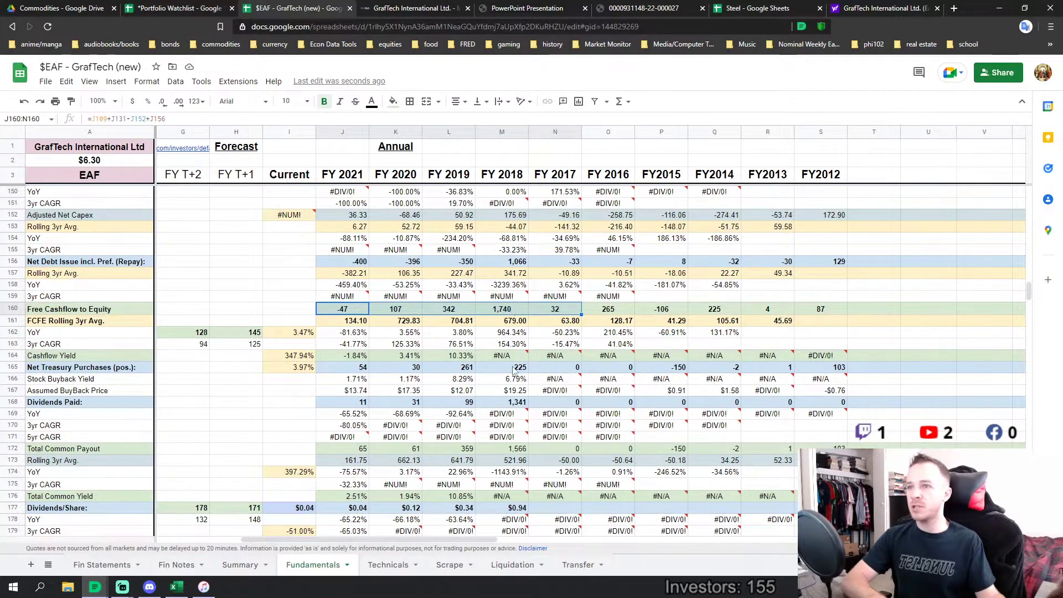
{"action": "left_click_drag", "start_coordinate": [516, 367], "coordinate": [520, 407]}
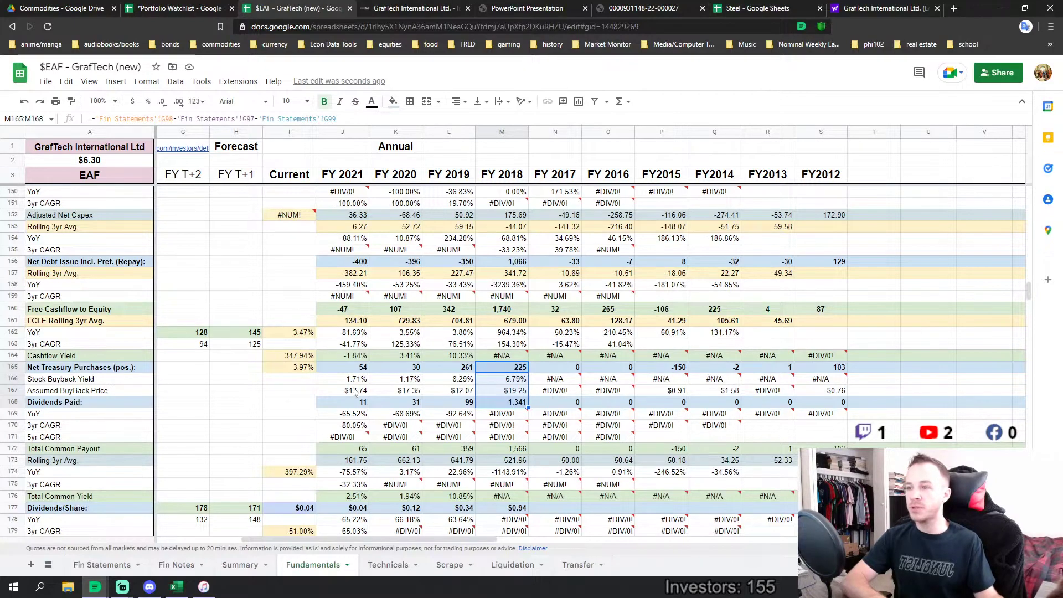
{"action": "scroll", "coordinate": [355, 391], "scroll_direction": "down", "scroll_amount": 6}
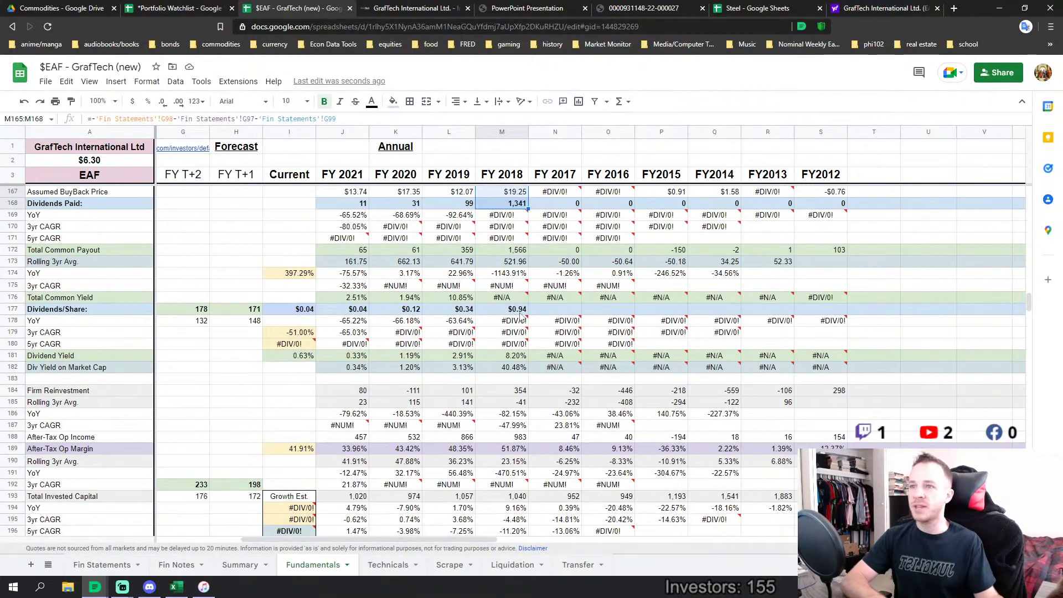
{"action": "left_click", "coordinate": [518, 313]}
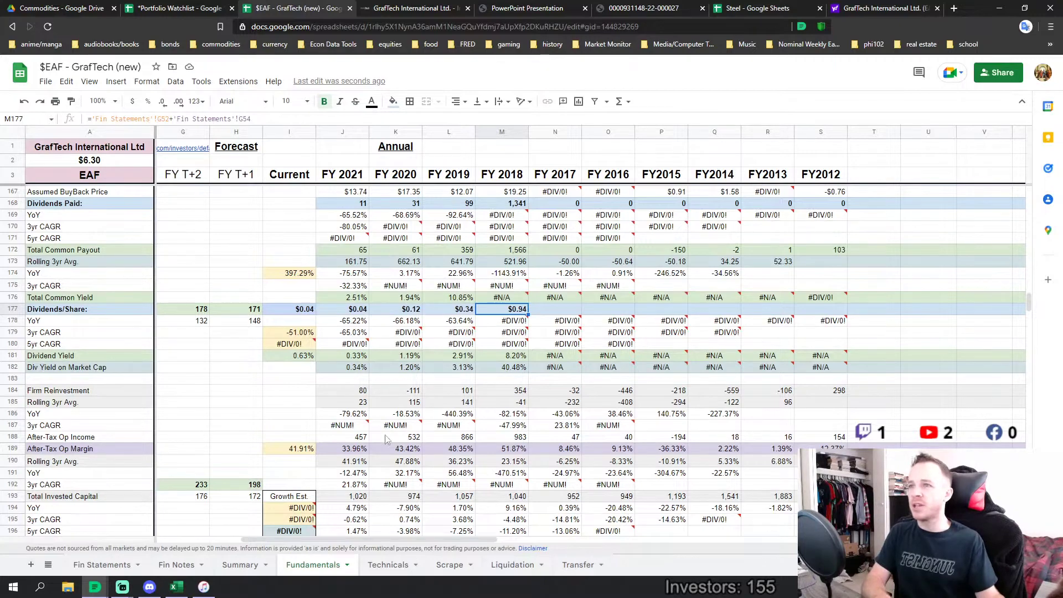
- Examine Non-Cash ROIC for FY 2018–FY 2021, and compare its Current-column formula with the FY 2019–FY 2021 figures
{"action": "scroll", "coordinate": [412, 437], "scroll_direction": "down", "scroll_amount": 3}
{"action": "scroll", "coordinate": [519, 356], "scroll_direction": "down", "scroll_amount": 5}
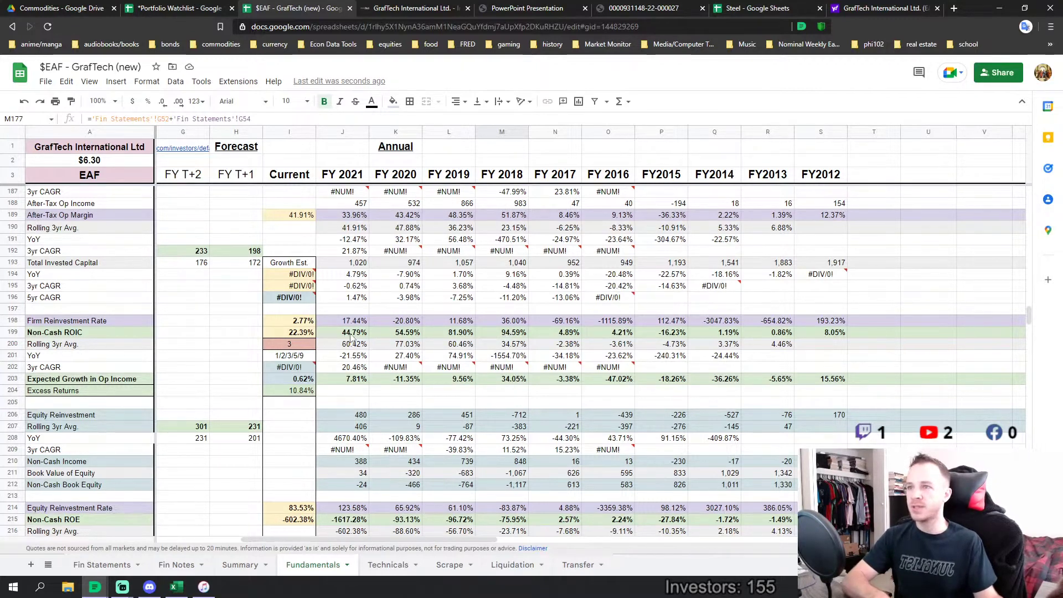
{"action": "left_click_drag", "start_coordinate": [350, 335], "coordinate": [495, 340]}
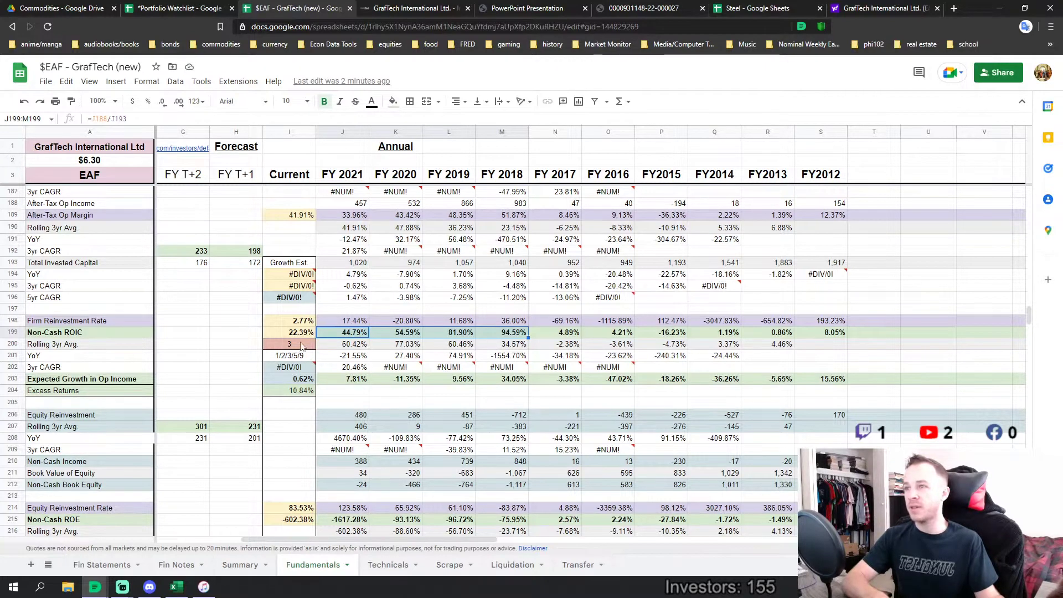
{"action": "key", "text": "Left"}
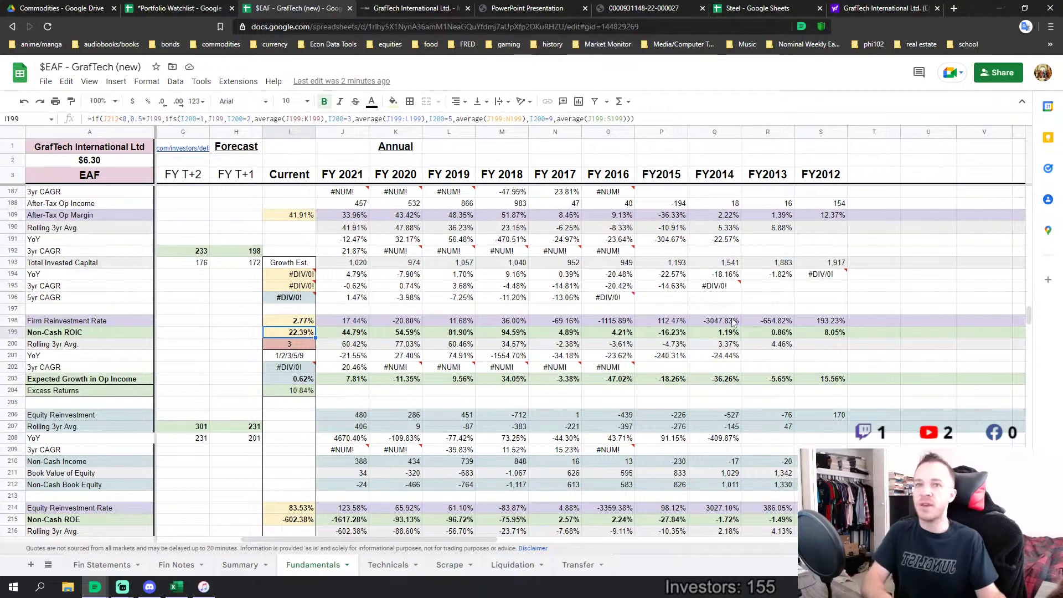
{"action": "left_click_drag", "start_coordinate": [354, 334], "coordinate": [448, 333]}
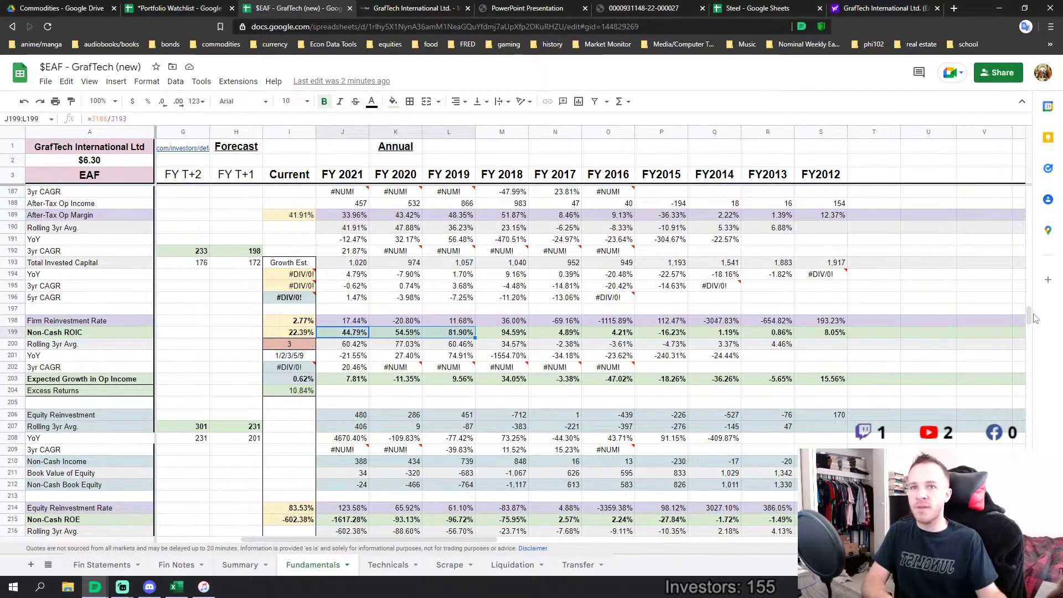
- Inspect the FY 2021 Shareholders' Equity formula in the balance sheet, and review the asset and liability rows above it
{"action": "left_click_drag", "start_coordinate": [1030, 314], "coordinate": [1030, 374]}
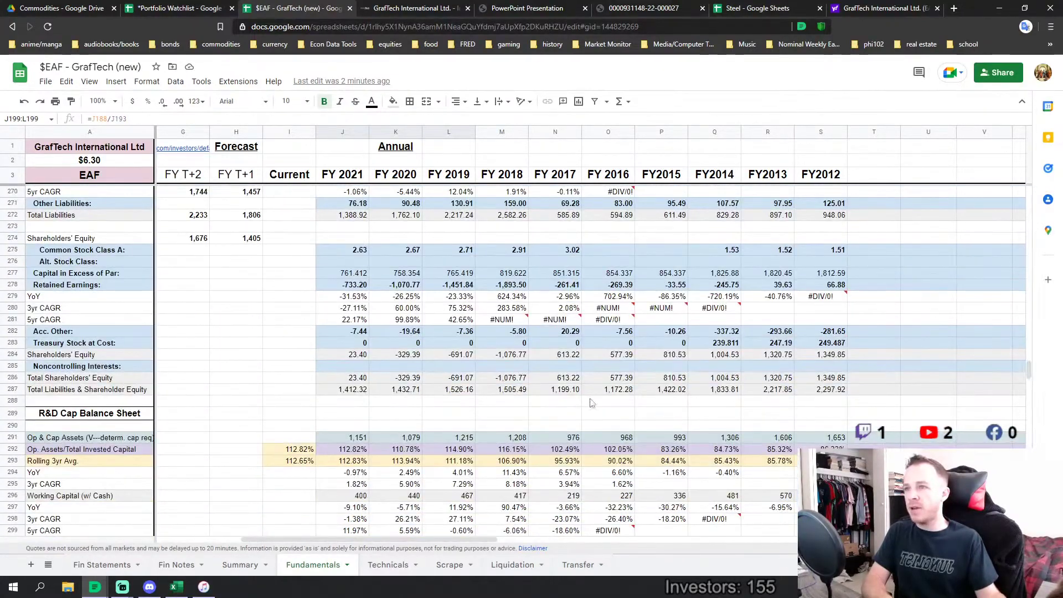
{"action": "left_click", "coordinate": [361, 358]}
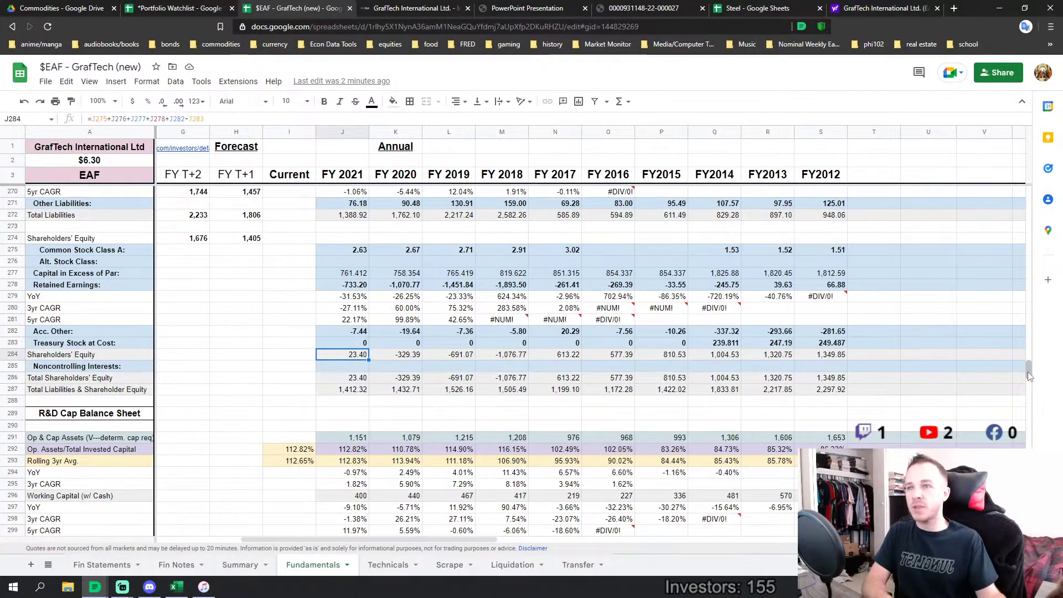
{"action": "scroll", "coordinate": [1035, 377], "scroll_direction": "down", "scroll_amount": 1}
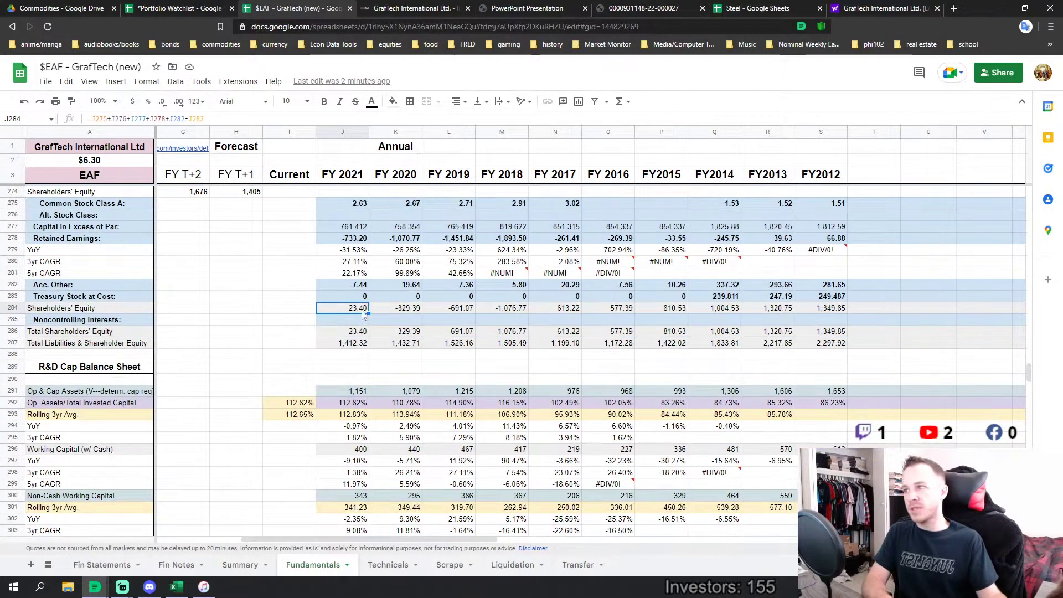
{"action": "scroll", "coordinate": [363, 313], "scroll_direction": "up", "scroll_amount": 15}
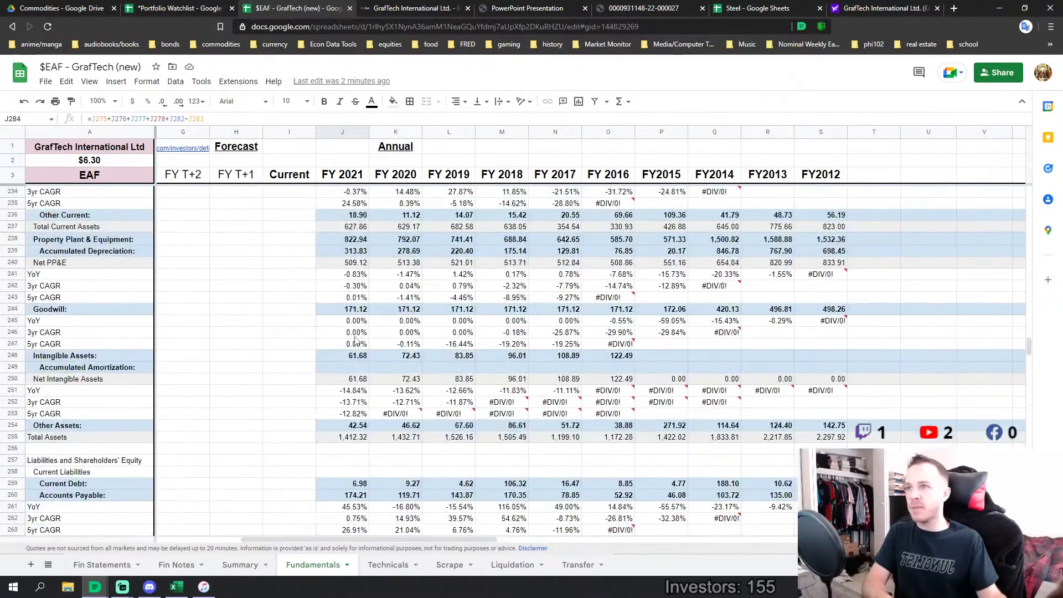
{"action": "scroll", "coordinate": [346, 324], "scroll_direction": "up", "scroll_amount": 4}
{"action": "scroll", "coordinate": [346, 324], "scroll_direction": "down", "scroll_amount": 12}
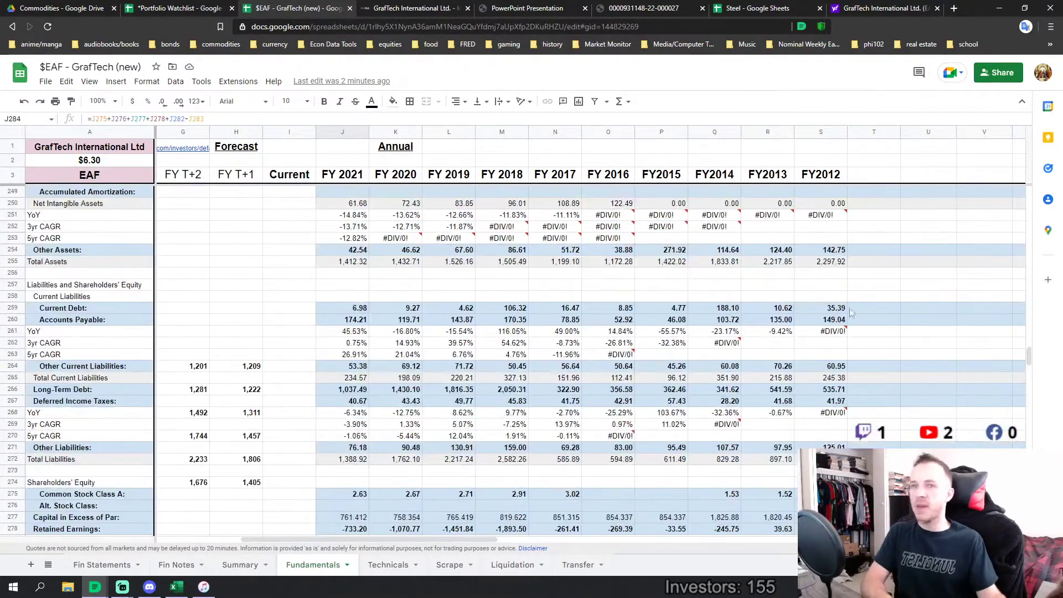
- Return to the Non-Cash ROIC row, recheck its Current-column formula, and select the row's FY T+1 forecast cell
{"action": "left_click_drag", "start_coordinate": [1029, 361], "coordinate": [1058, 324]}
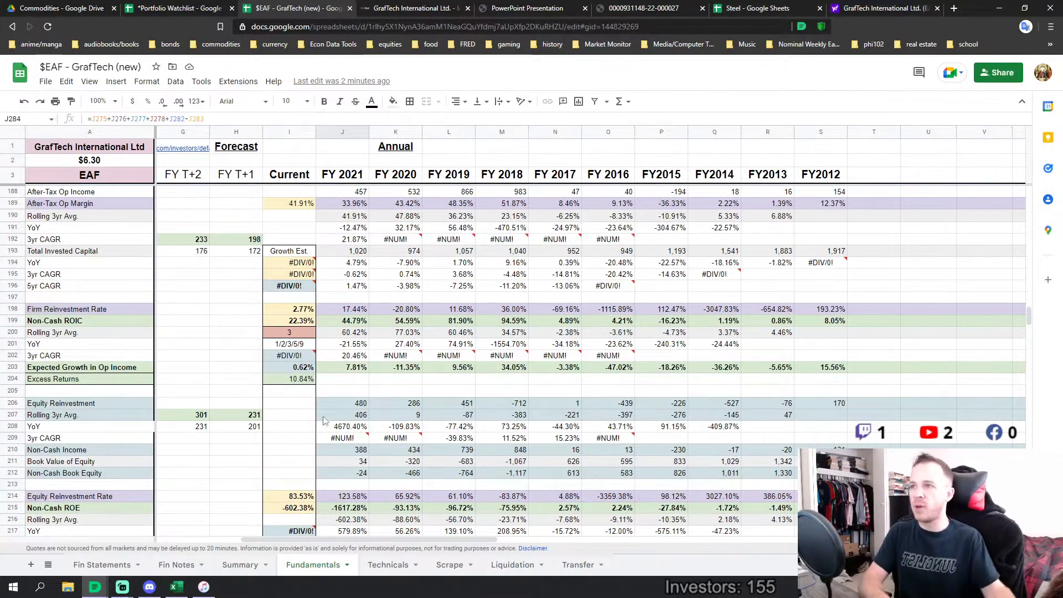
{"action": "left_click", "coordinate": [296, 322]}
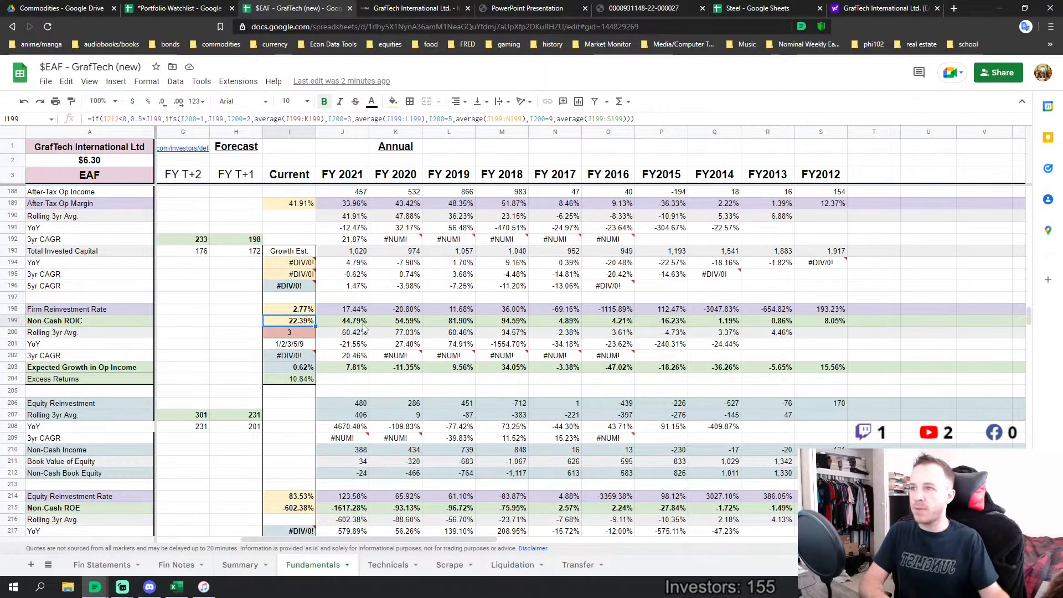
{"action": "left_click", "coordinate": [237, 325]}
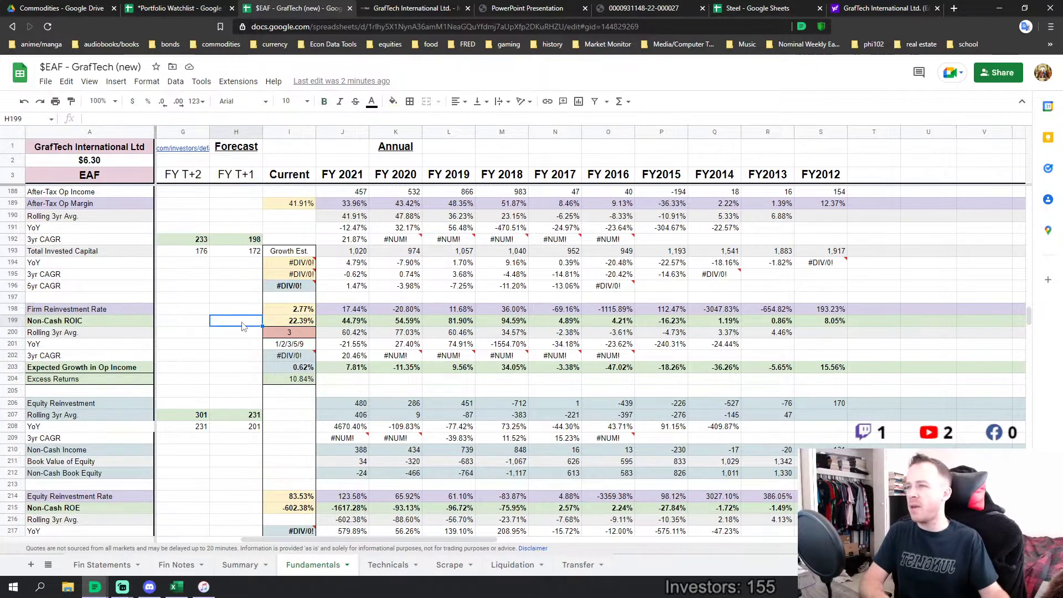
- Compare the Current-column Non-Cash ROIC formula with the FY 2018–FY 2021 Non-Cash ROIC figures it draws on
{"action": "scroll", "coordinate": [219, 382], "scroll_direction": "up", "scroll_amount": 1}
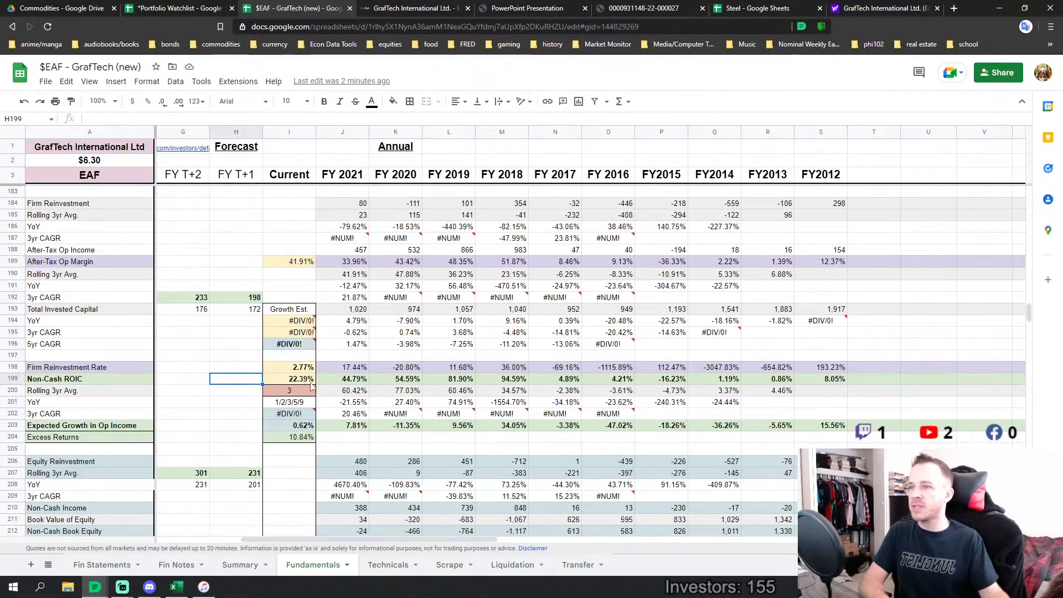
{"action": "mouse_move", "coordinate": [272, 416]}
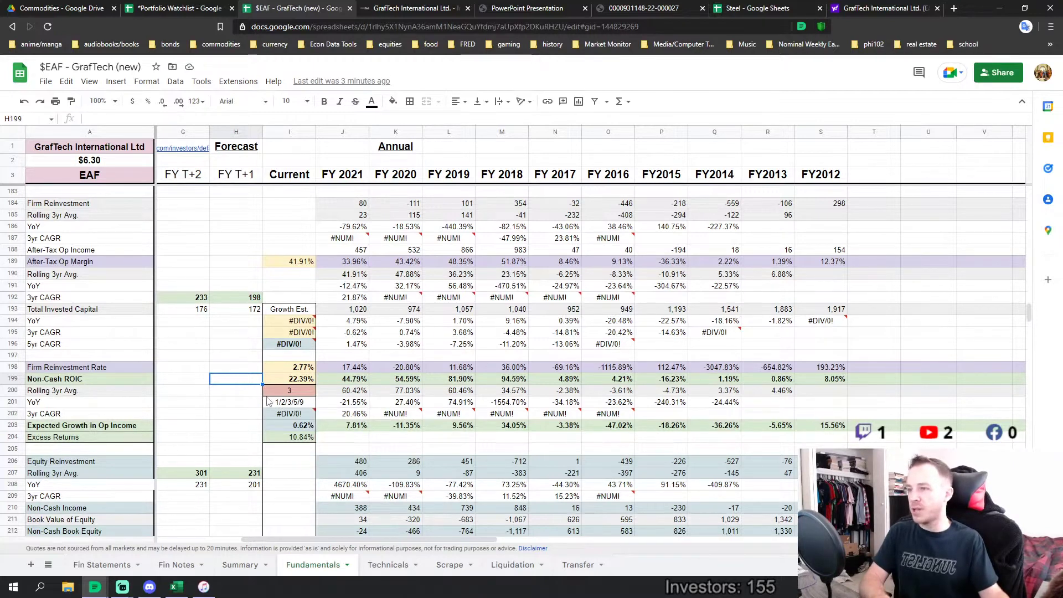
{"action": "left_click", "coordinate": [298, 381]}
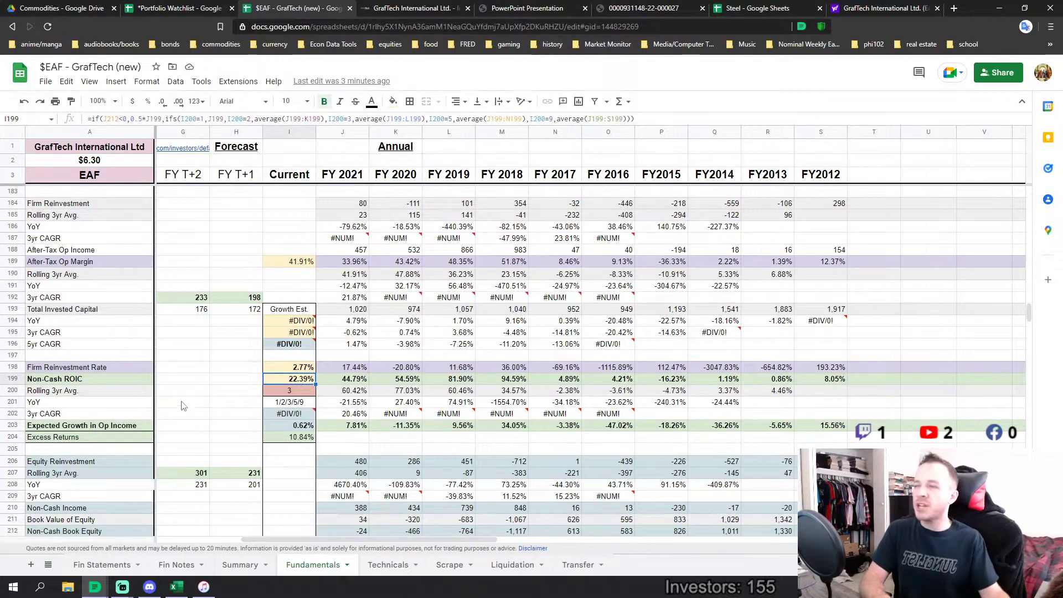
{"action": "scroll", "coordinate": [326, 368], "scroll_direction": "down", "scroll_amount": 2}
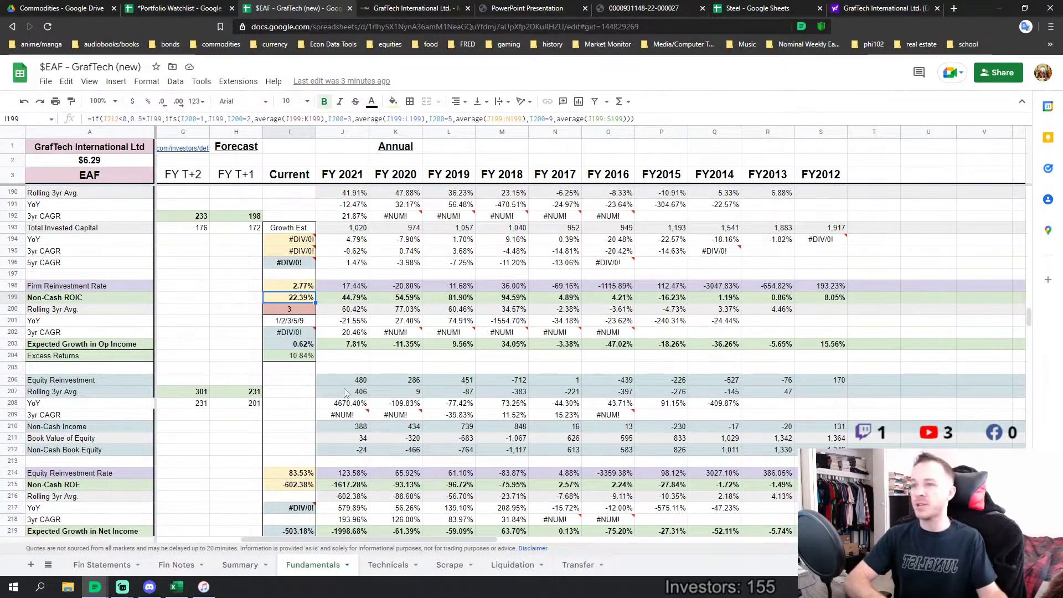
{"action": "scroll", "coordinate": [344, 387], "scroll_direction": "up", "scroll_amount": 1}
{"action": "left_click_drag", "start_coordinate": [346, 321], "coordinate": [502, 328]}
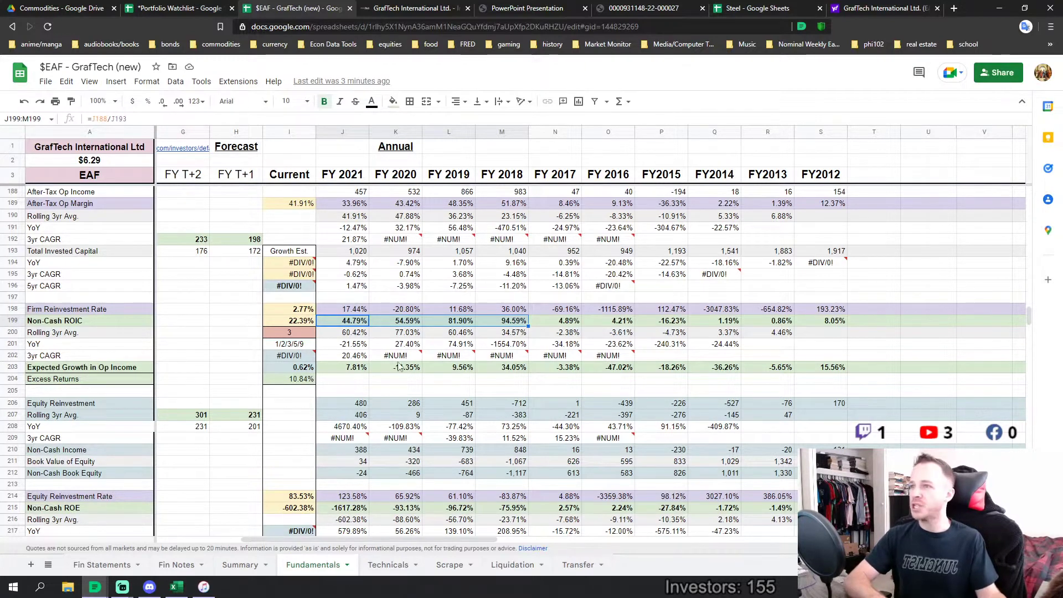
{"action": "left_click", "coordinate": [505, 323]}
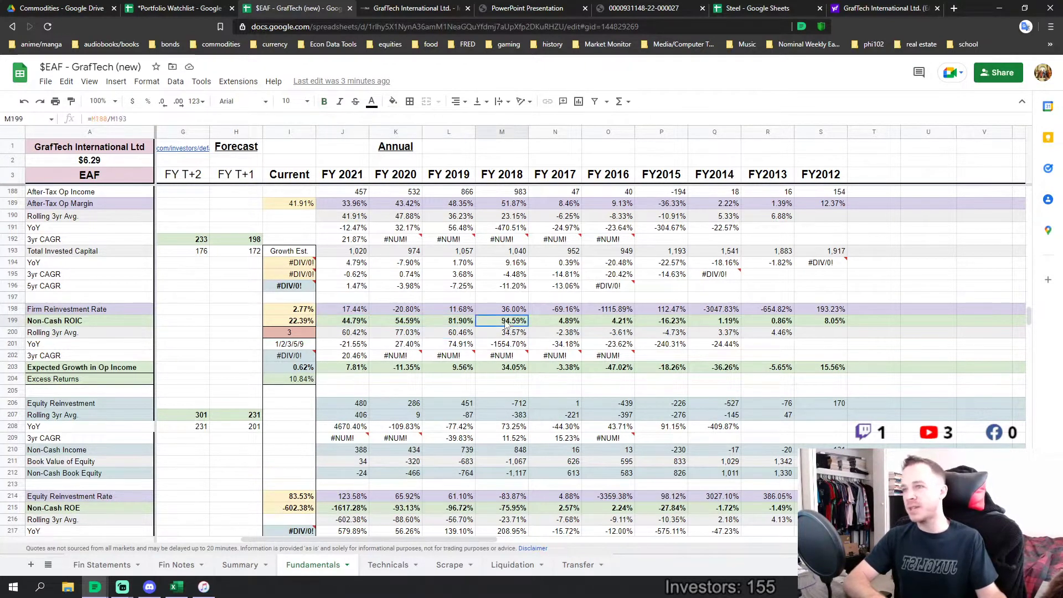
{"action": "left_click_drag", "start_coordinate": [505, 324], "coordinate": [360, 323]}
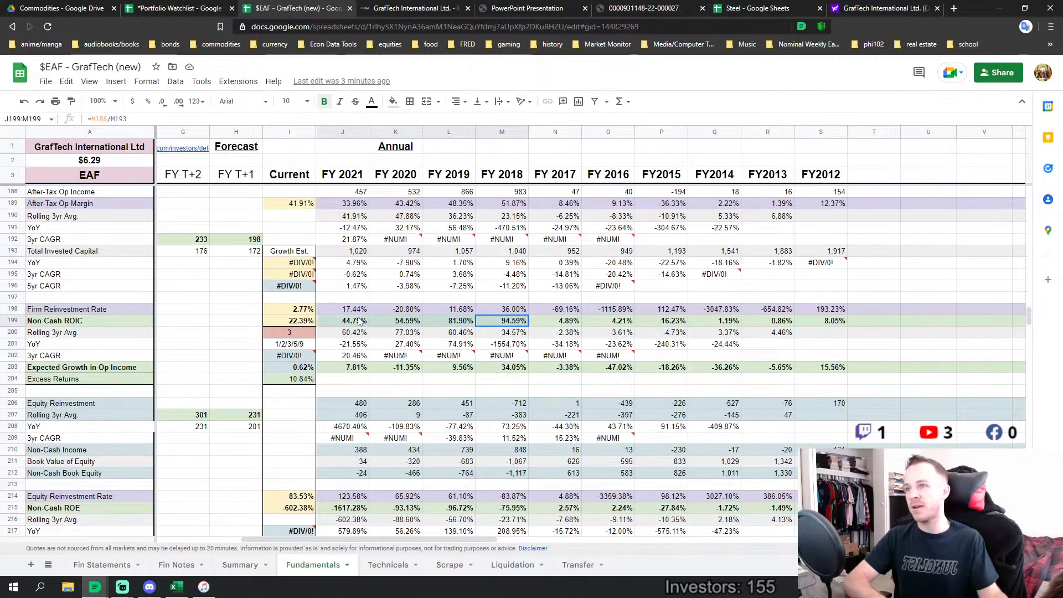
{"action": "left_click", "coordinate": [297, 325]}
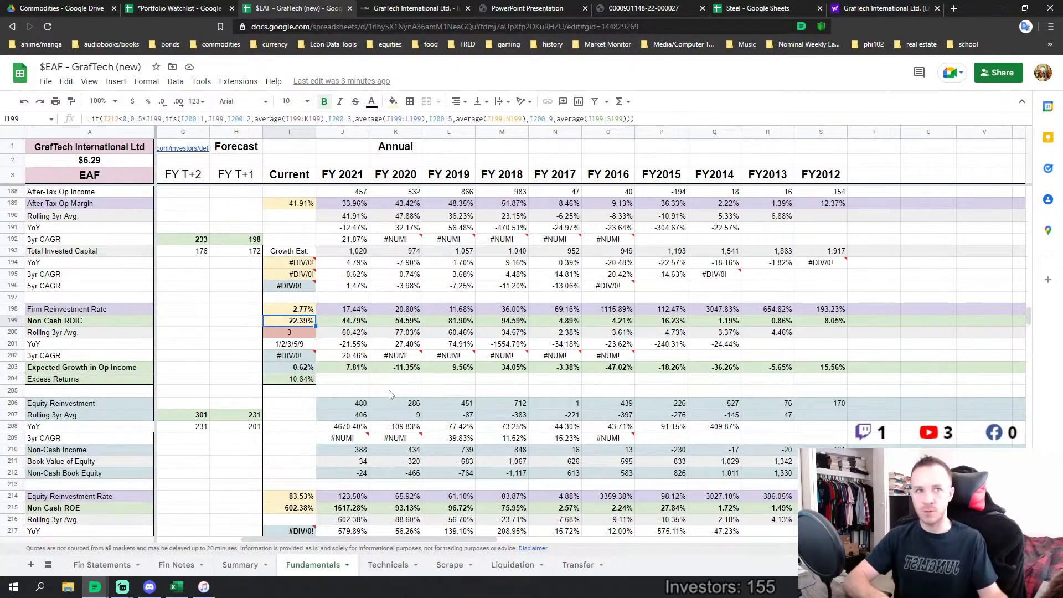
- Review Cash & Equivalents through FY 2021 in the balance sheet, and compare Accounts Receivable for FY 2012–FY 2016 with FY 2017–FY 2021
{"action": "scroll", "coordinate": [422, 374], "scroll_direction": "down", "scroll_amount": 5}
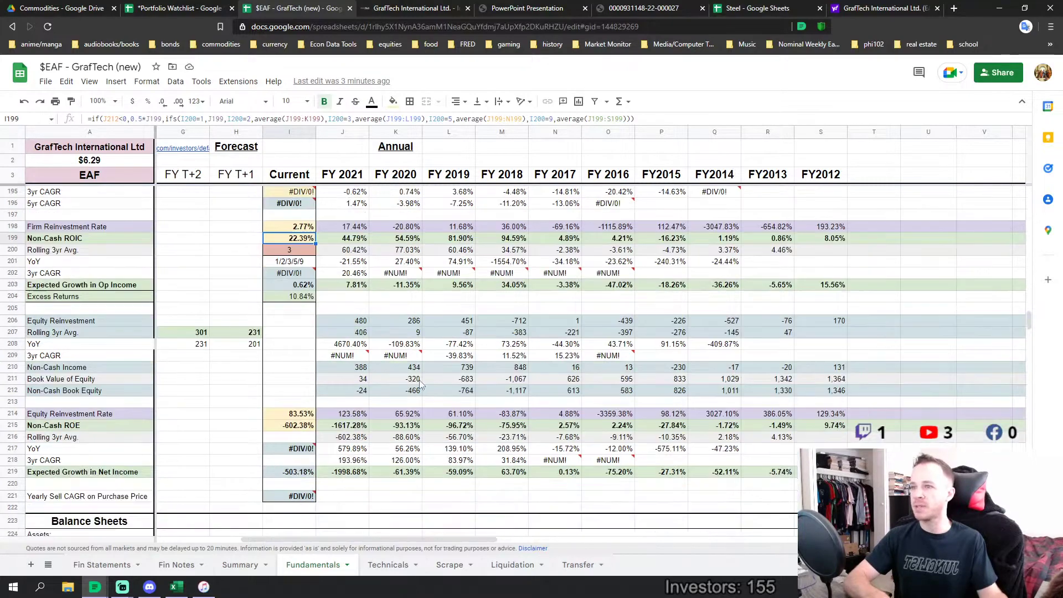
{"action": "scroll", "coordinate": [422, 374], "scroll_direction": "down", "scroll_amount": 6}
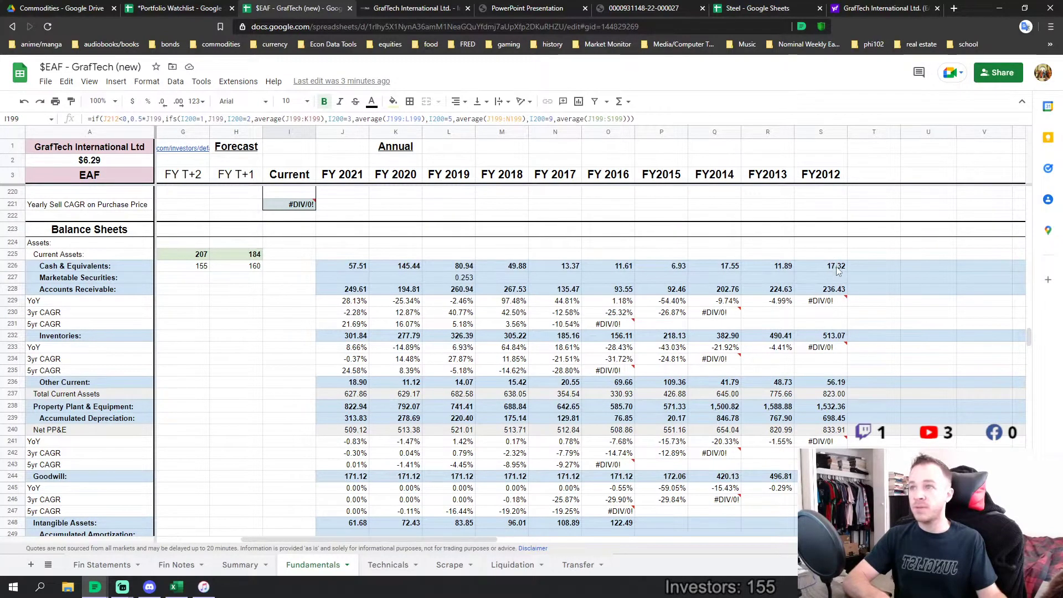
{"action": "left_click_drag", "start_coordinate": [835, 267], "coordinate": [345, 268]}
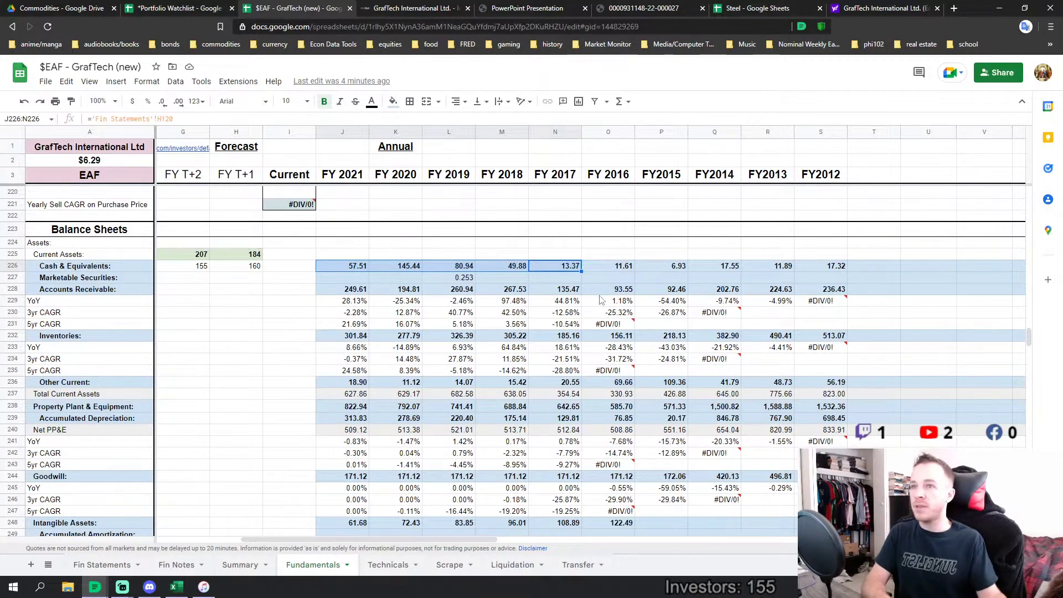
{"action": "left_click_drag", "start_coordinate": [816, 289], "coordinate": [616, 291]}
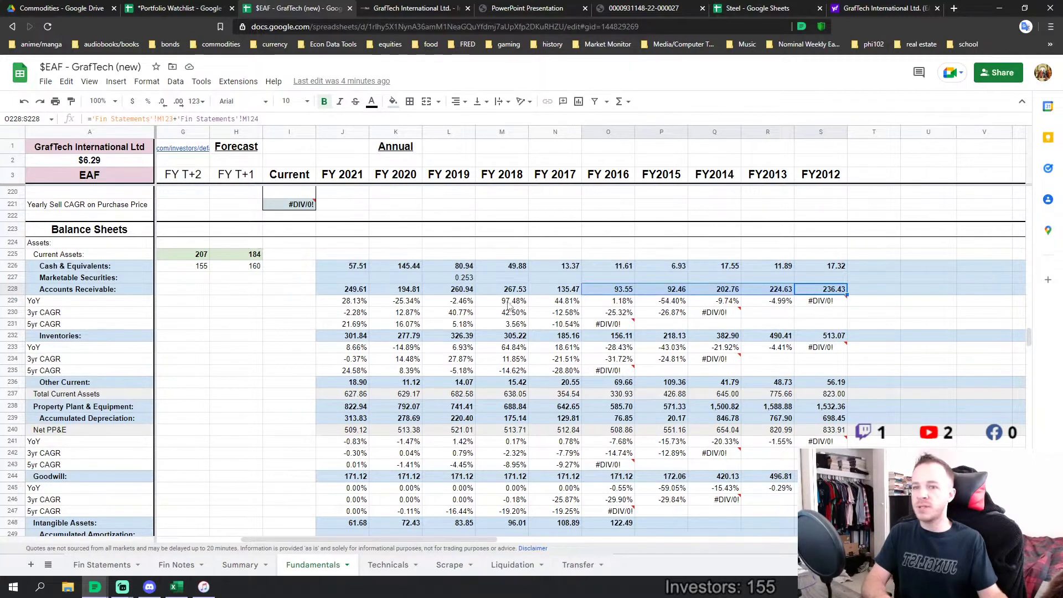
{"action": "left_click_drag", "start_coordinate": [555, 289], "coordinate": [342, 292]}
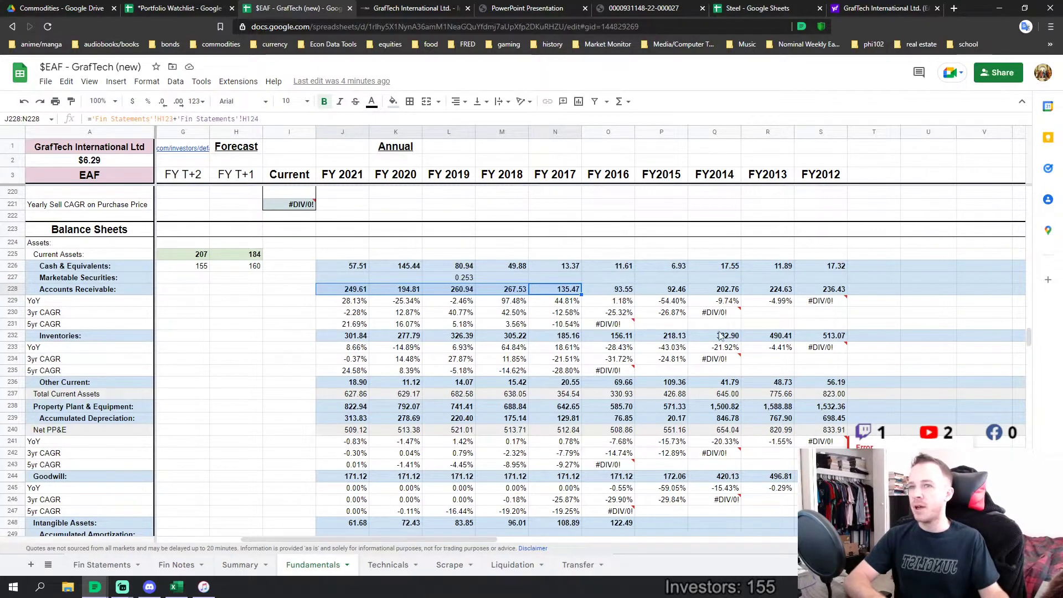
- Compare Inventories for FY 2012–FY 2016 with FY 2017–FY 2021 in the balance sheet
{"action": "left_click_drag", "start_coordinate": [795, 337], "coordinate": [608, 335]}
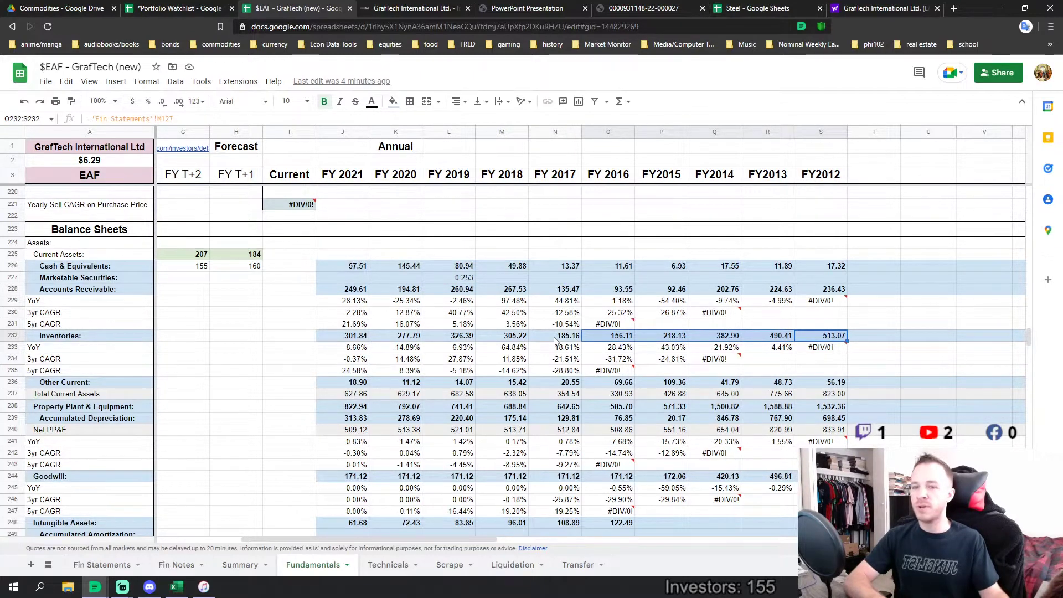
{"action": "left_click_drag", "start_coordinate": [554, 337], "coordinate": [353, 339]}
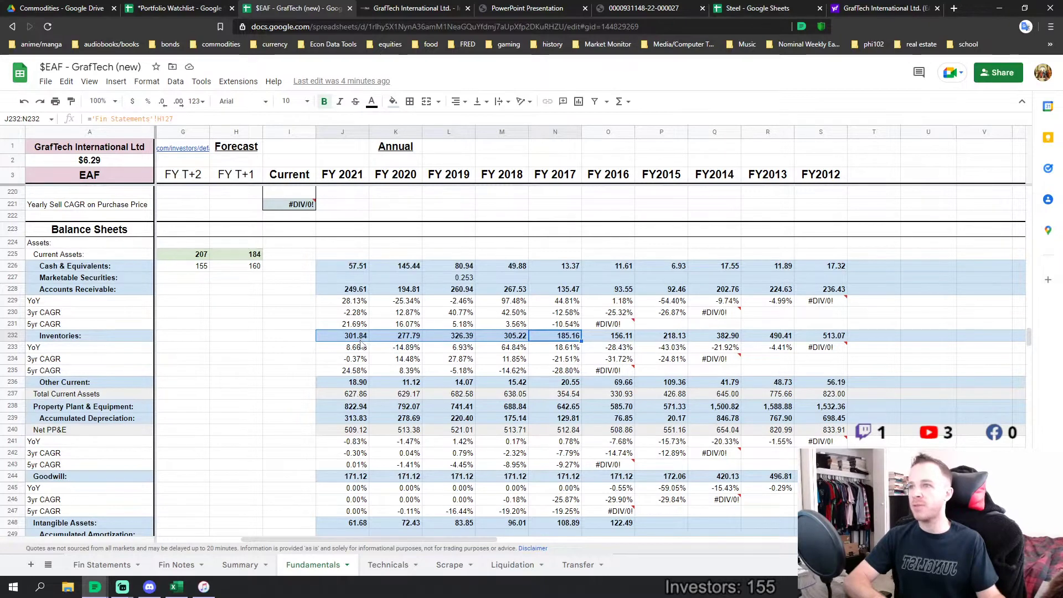
{"action": "left_click_drag", "start_coordinate": [609, 341], "coordinate": [818, 338]}
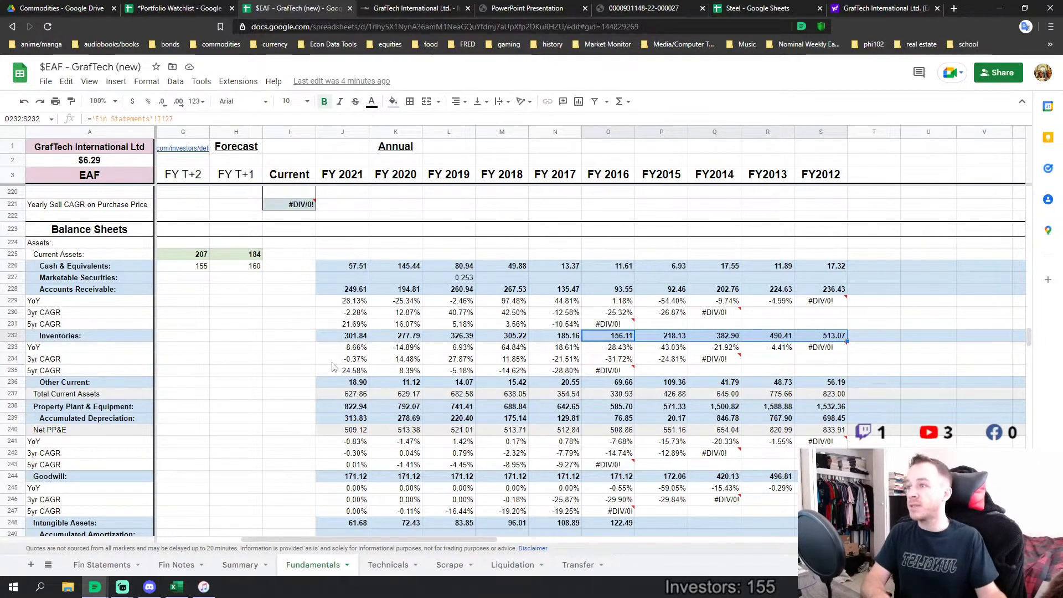
{"action": "scroll", "coordinate": [333, 367], "scroll_direction": "down", "scroll_amount": 1}
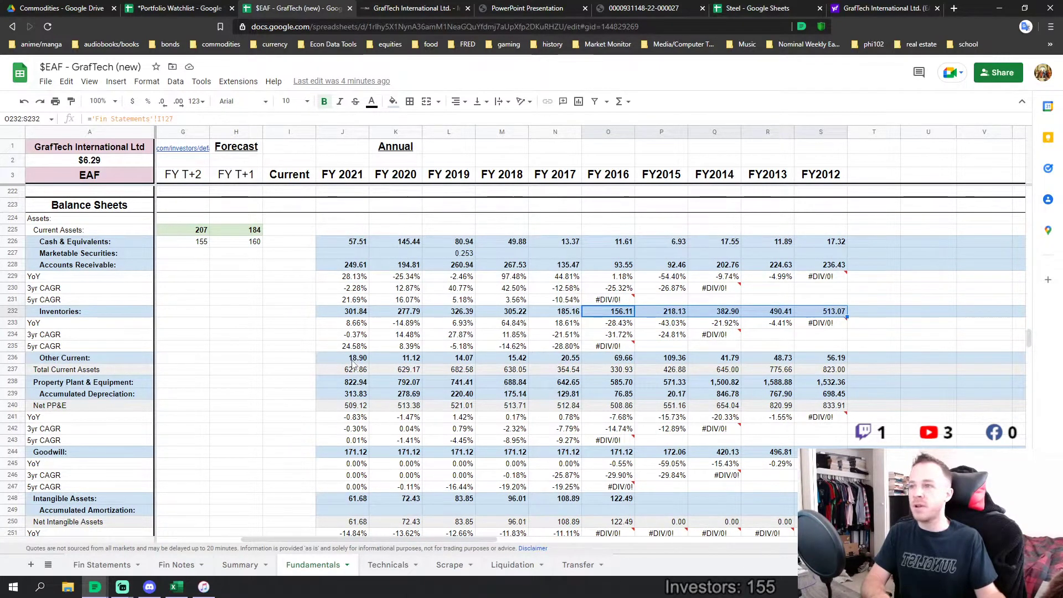
{"action": "scroll", "coordinate": [423, 396], "scroll_direction": "up", "scroll_amount": 2}
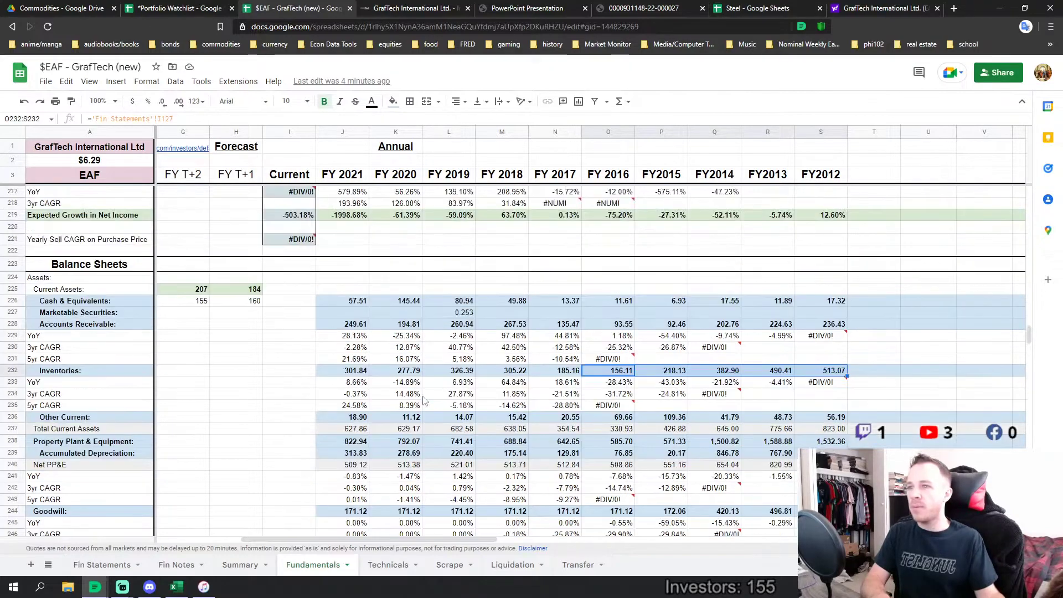
- Examine Long-Term Debt and Accounts Payable across FY 2012–FY 2021, and compare the payables with FY 2017–FY 2021 Accounts Receivable
{"action": "scroll", "coordinate": [423, 397], "scroll_direction": "down", "scroll_amount": 3}
{"action": "scroll", "coordinate": [424, 399], "scroll_direction": "down", "scroll_amount": 8}
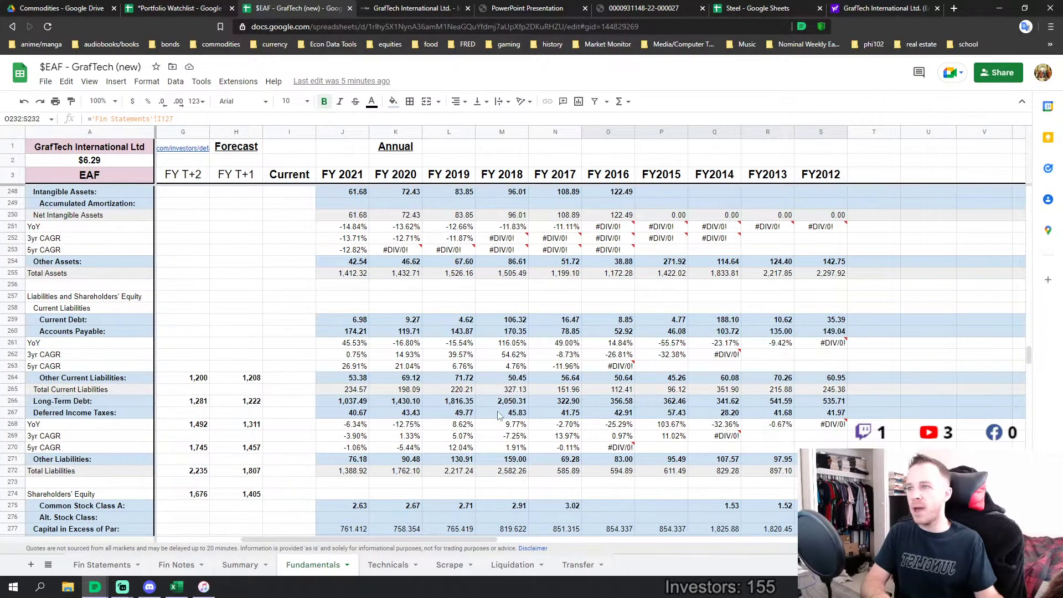
{"action": "left_click_drag", "start_coordinate": [353, 403], "coordinate": [812, 402]}
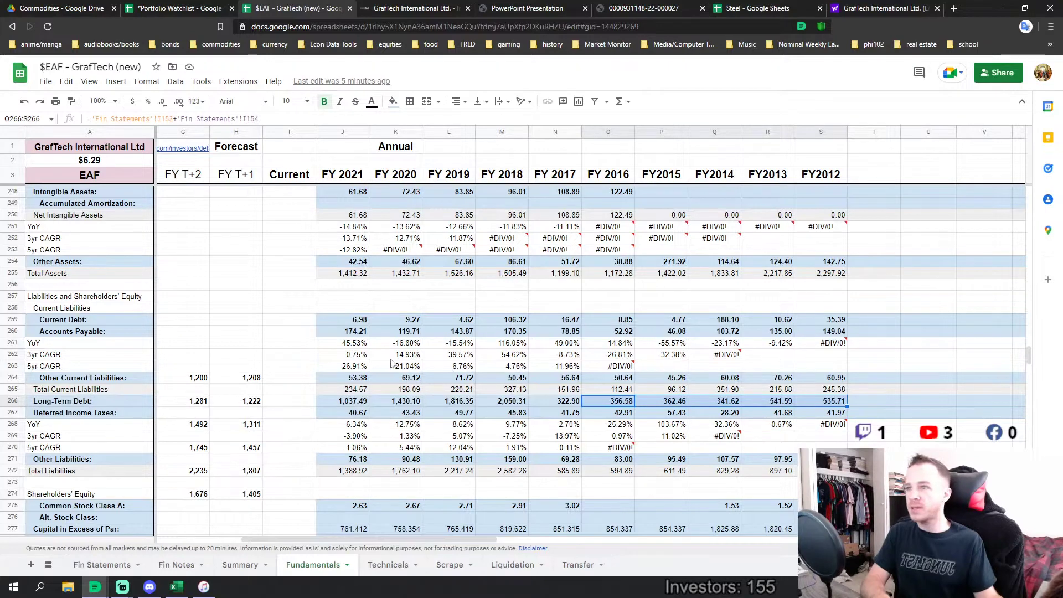
{"action": "left_click_drag", "start_coordinate": [827, 331], "coordinate": [627, 334]}
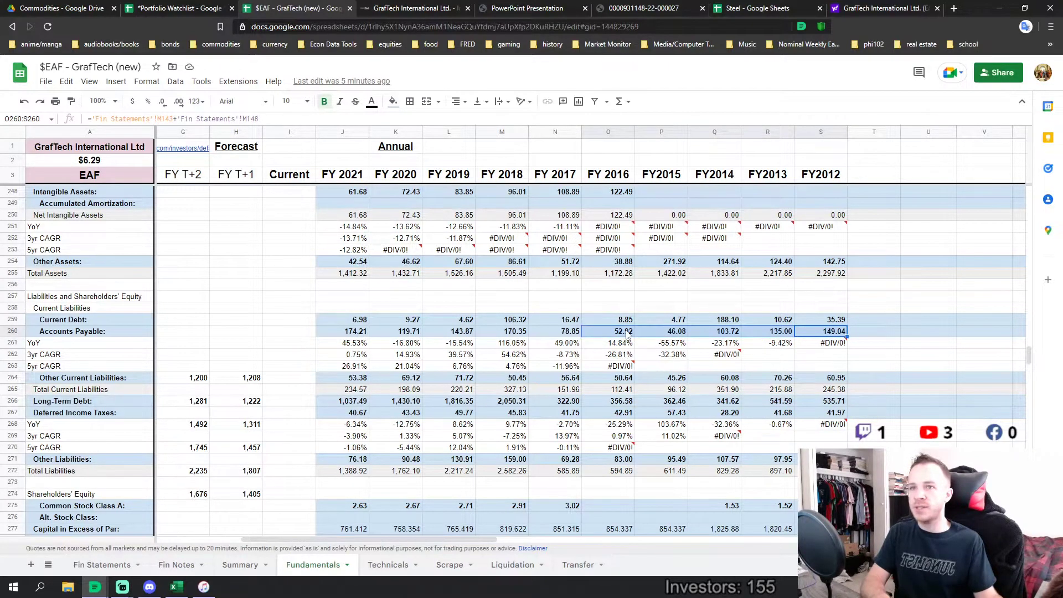
{"action": "left_click_drag", "start_coordinate": [553, 331], "coordinate": [346, 339]}
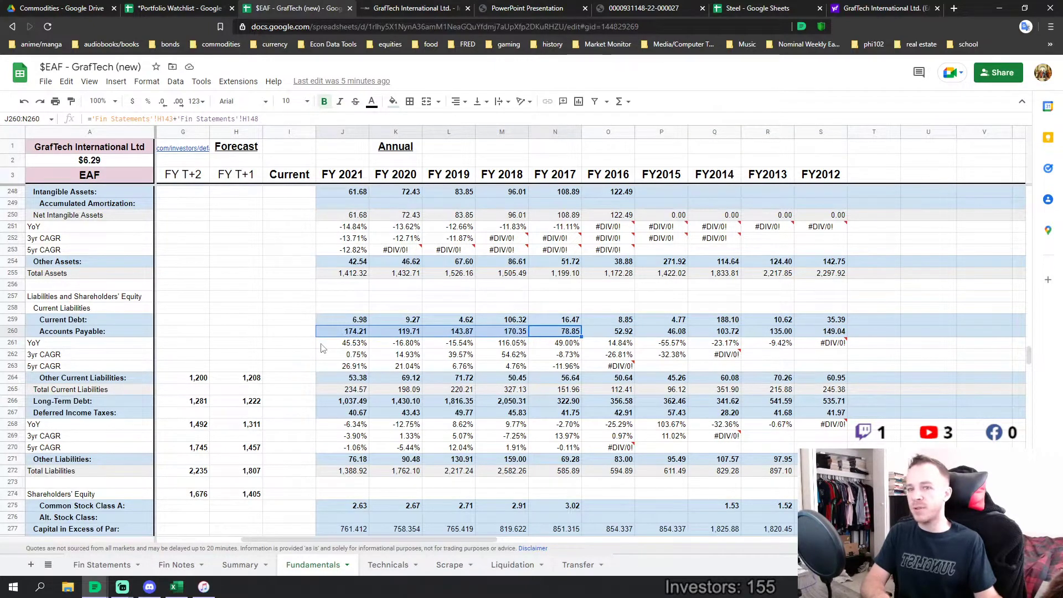
{"action": "scroll", "coordinate": [260, 391], "scroll_direction": "up", "scroll_amount": 5}
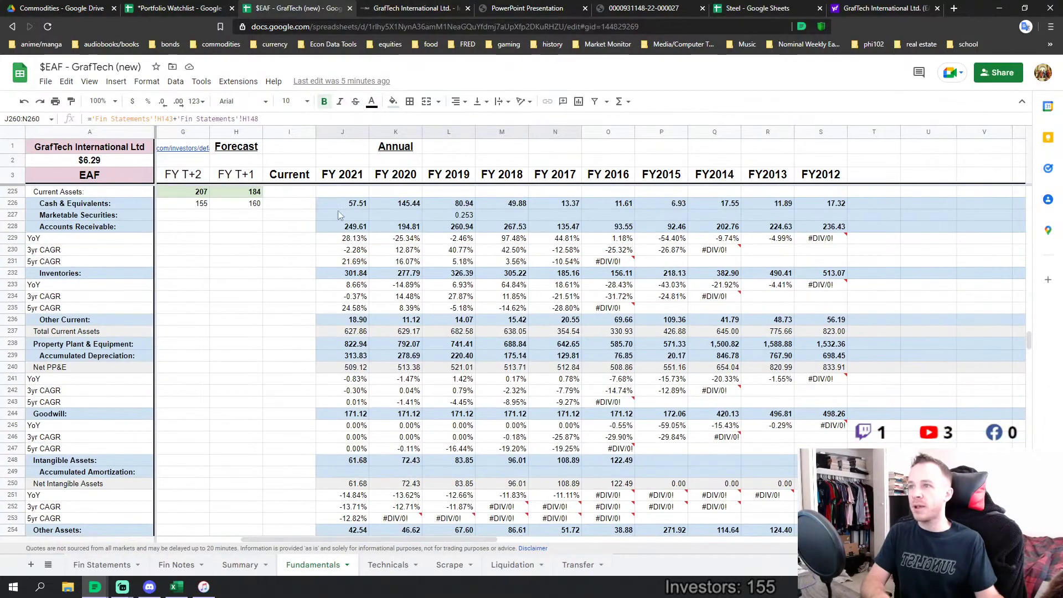
{"action": "left_click_drag", "start_coordinate": [354, 227], "coordinate": [565, 228]}
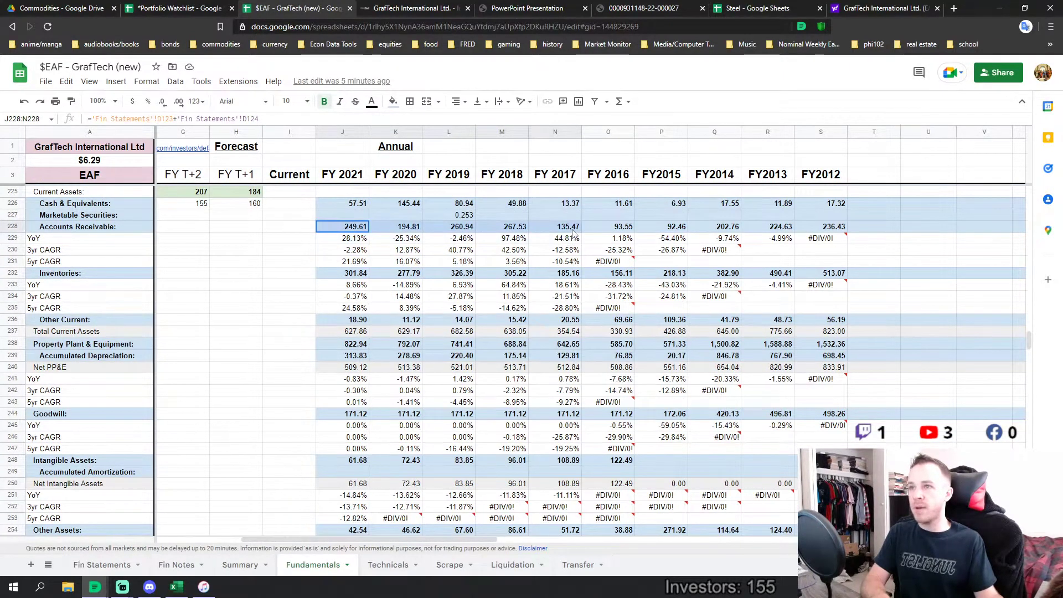
- Review the remaining asset, liability and equity rows of the balance sheet, and inspect the FY 2018 Shareholders' Equity formula
{"action": "scroll", "coordinate": [271, 352], "scroll_direction": "down", "scroll_amount": 1}
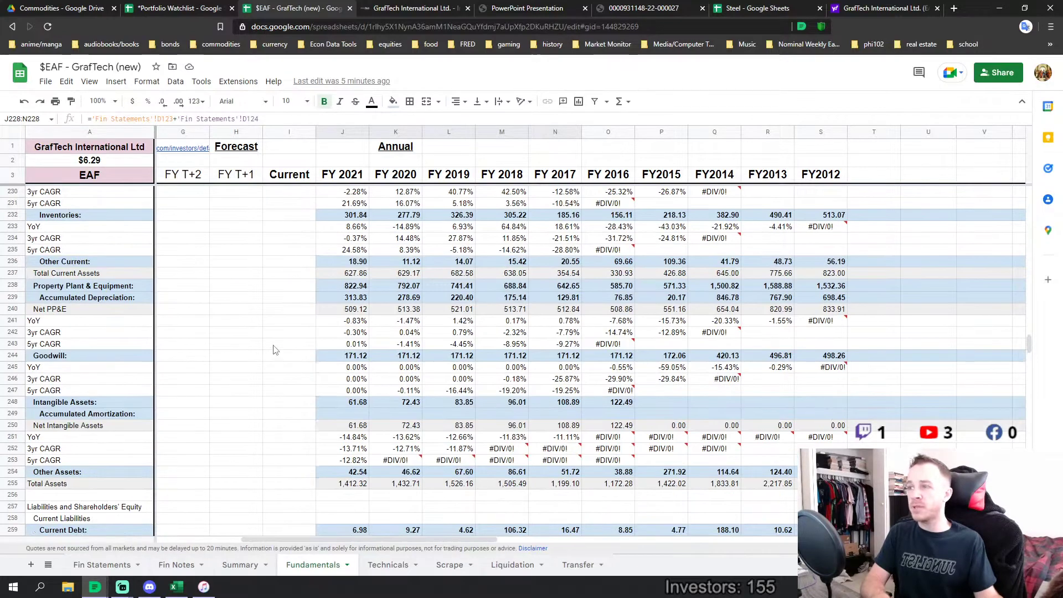
{"action": "scroll", "coordinate": [274, 350], "scroll_direction": "down", "scroll_amount": 3}
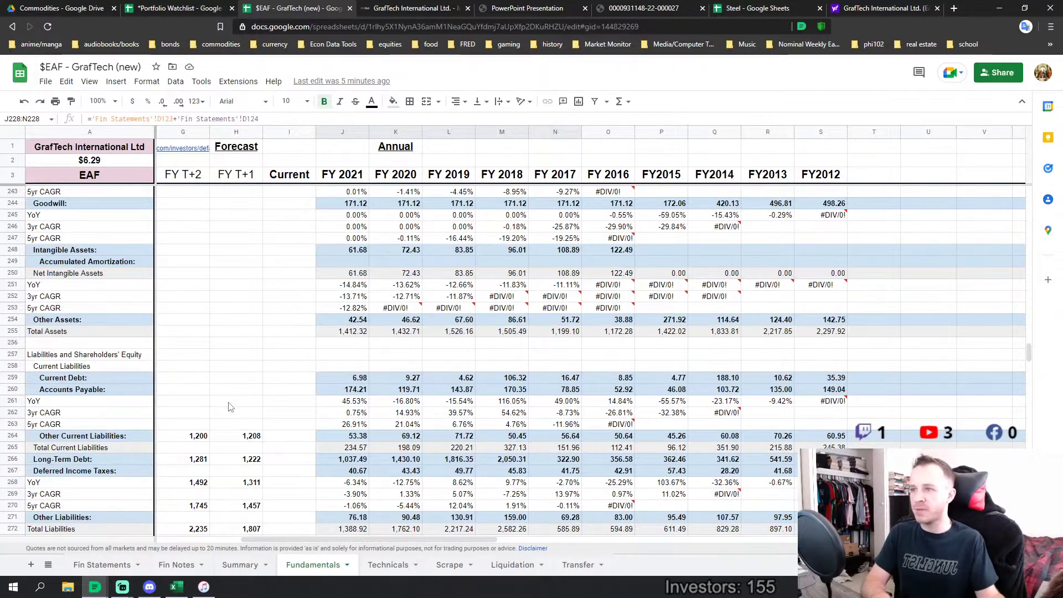
{"action": "scroll", "coordinate": [231, 408], "scroll_direction": "down", "scroll_amount": 5}
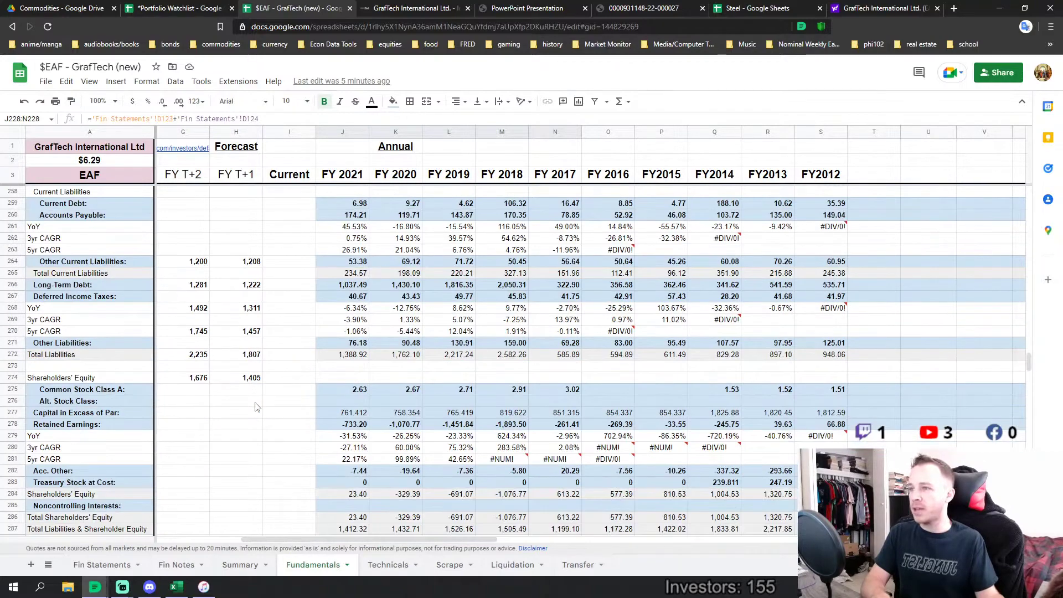
{"action": "scroll", "coordinate": [255, 410], "scroll_direction": "up", "scroll_amount": 1}
{"action": "scroll", "coordinate": [253, 414], "scroll_direction": "down", "scroll_amount": 2}
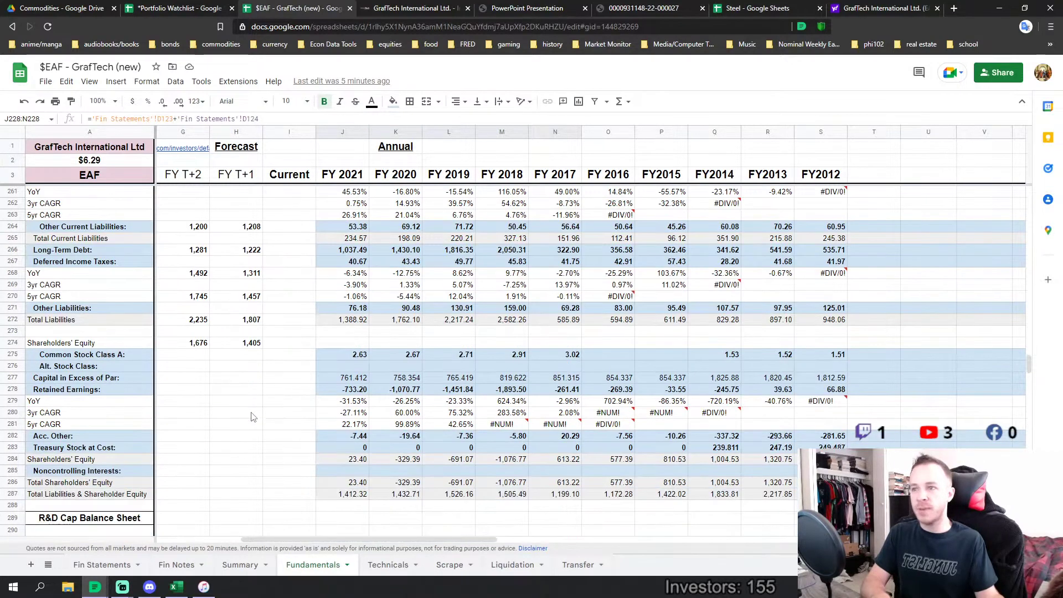
{"action": "left_click", "coordinate": [515, 463]}
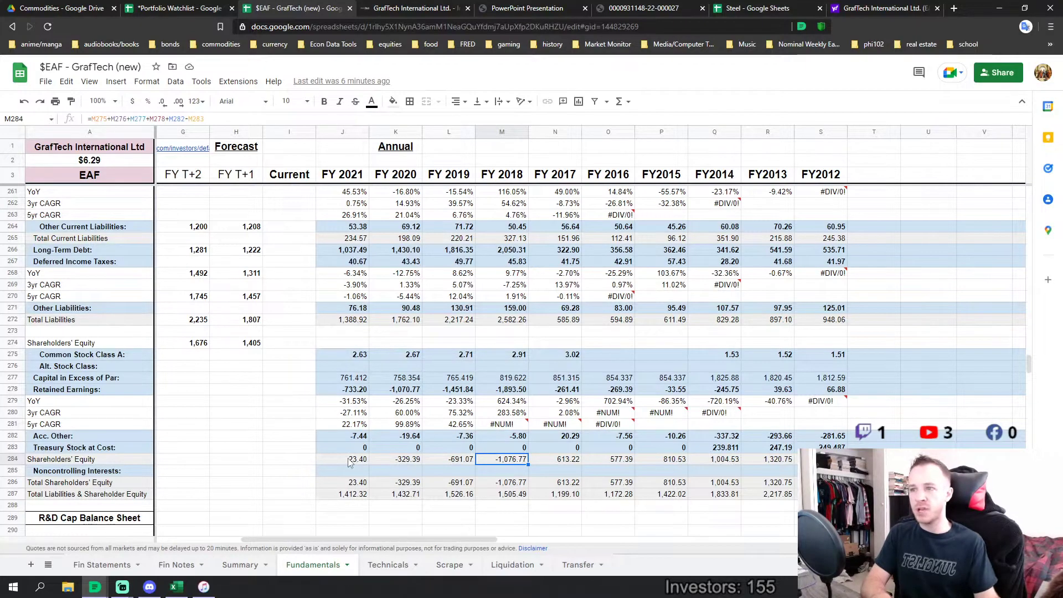
- Look through the R&D Cap Balance Sheet and the pricing ratios, and compare the P/E figures for FY 2018–FY 2021
{"action": "scroll", "coordinate": [370, 459], "scroll_direction": "down", "scroll_amount": 3}
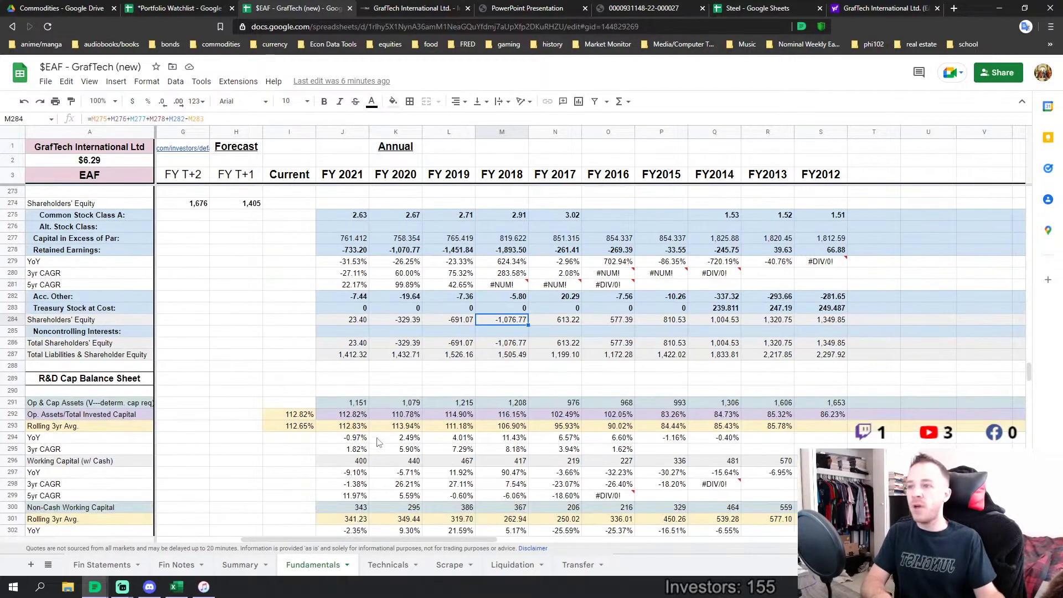
{"action": "scroll", "coordinate": [374, 357], "scroll_direction": "down", "scroll_amount": 6}
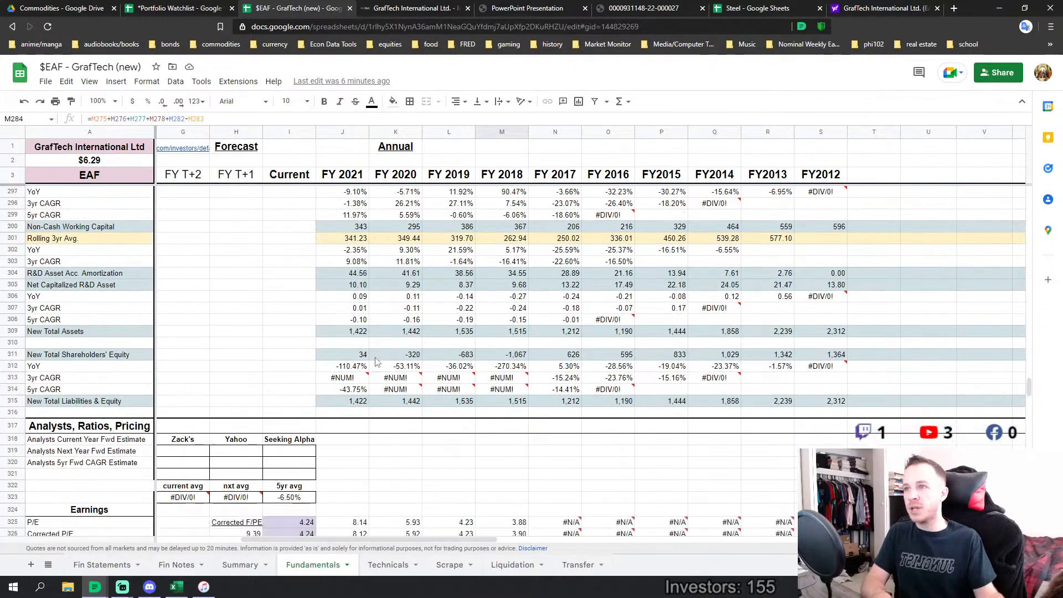
{"action": "scroll", "coordinate": [377, 361], "scroll_direction": "down", "scroll_amount": 3}
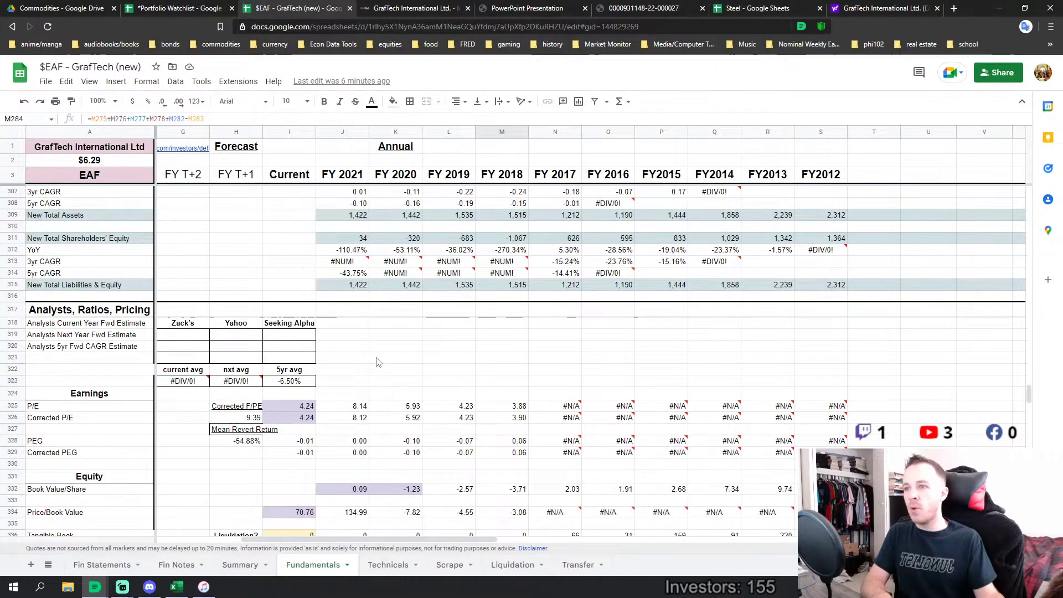
{"action": "scroll", "coordinate": [376, 362], "scroll_direction": "down", "scroll_amount": 4}
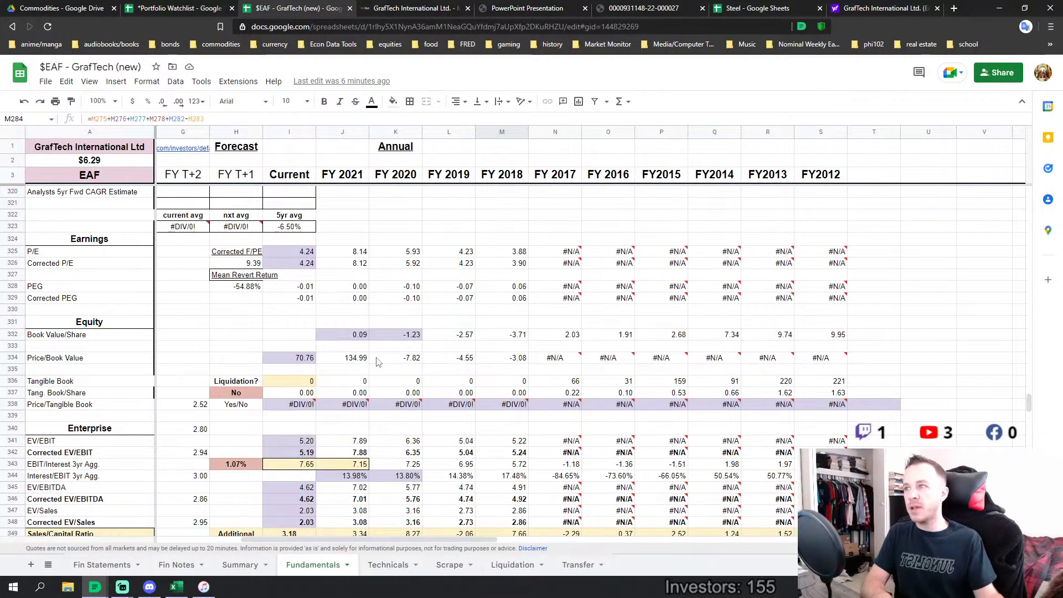
{"action": "scroll", "coordinate": [376, 361], "scroll_direction": "down", "scroll_amount": 1}
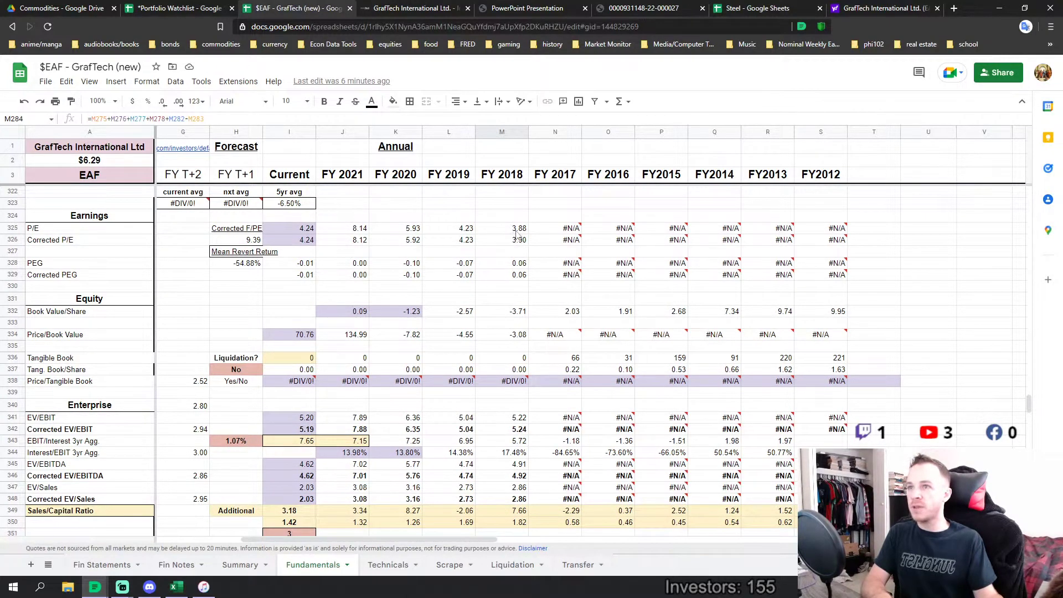
{"action": "left_click_drag", "start_coordinate": [516, 231], "coordinate": [354, 232]}
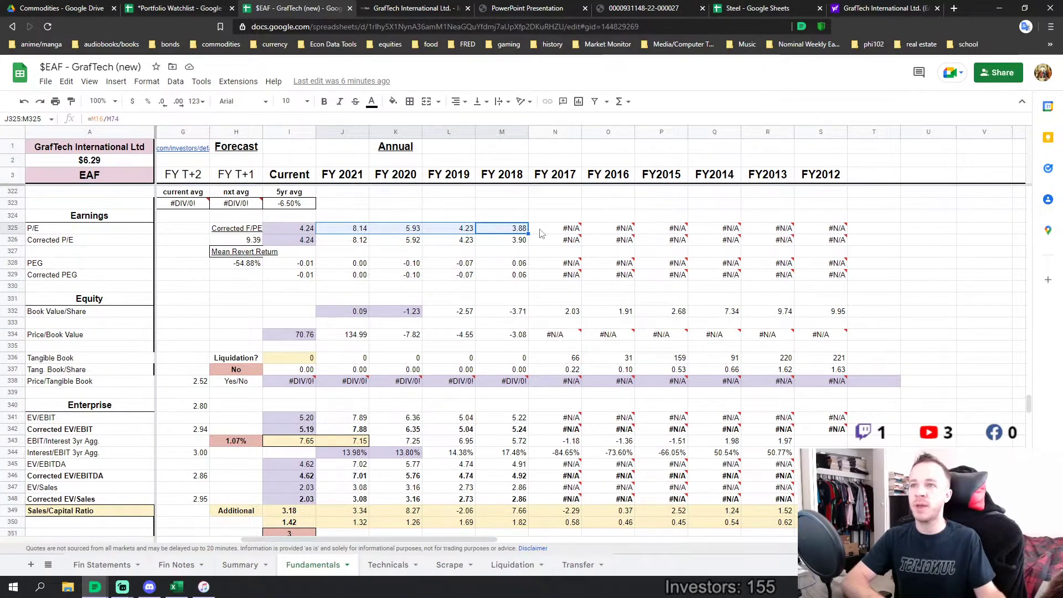
- Inspect the current P/E, and compare the second Sales/Capital Ratio row for FY 2012–FY 2017 with FY 2018–FY 2021
{"action": "mouse_move", "coordinate": [569, 230]}
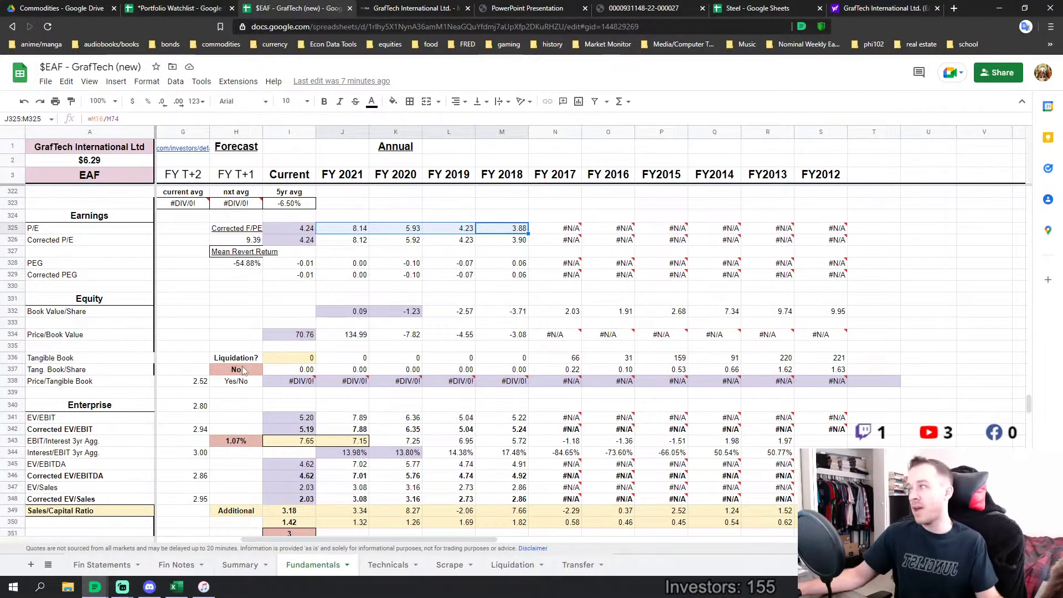
{"action": "left_click", "coordinate": [297, 231]}
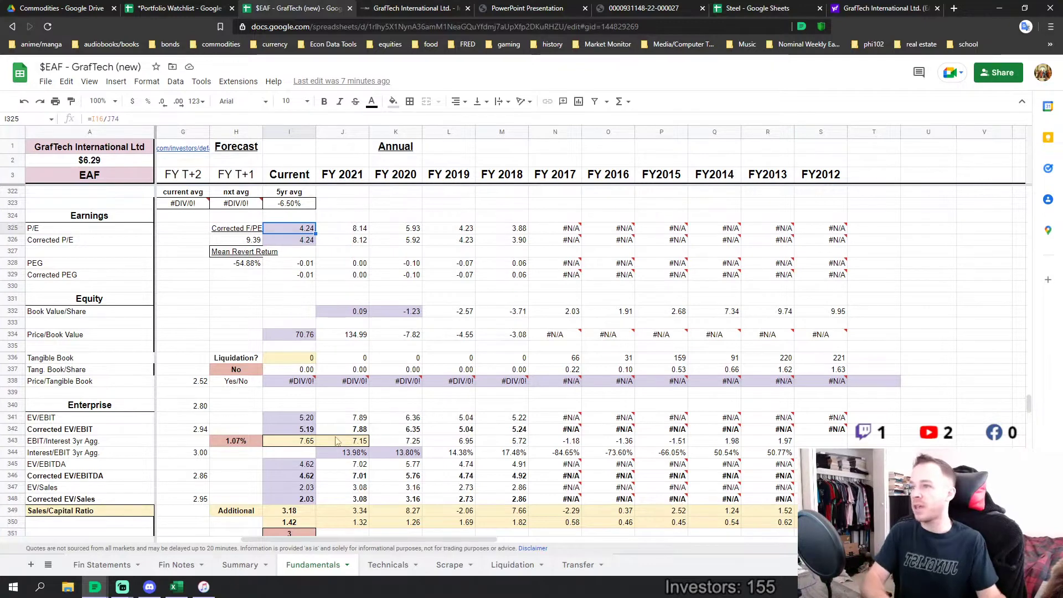
{"action": "scroll", "coordinate": [335, 394], "scroll_direction": "down", "scroll_amount": 2}
{"action": "scroll", "coordinate": [335, 394], "scroll_direction": "down", "scroll_amount": 2}
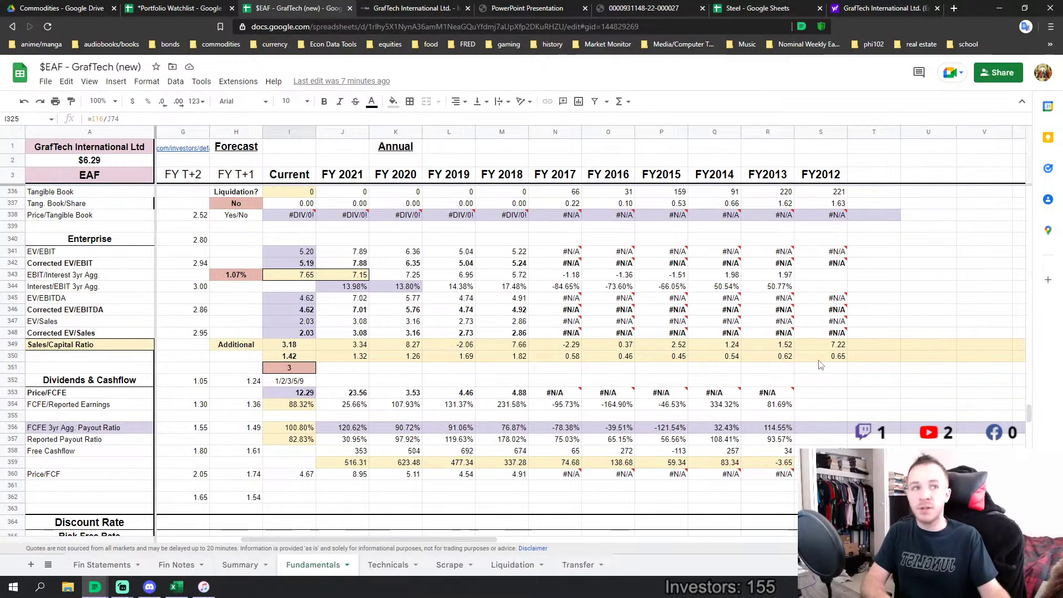
{"action": "left_click_drag", "start_coordinate": [820, 361], "coordinate": [556, 360]}
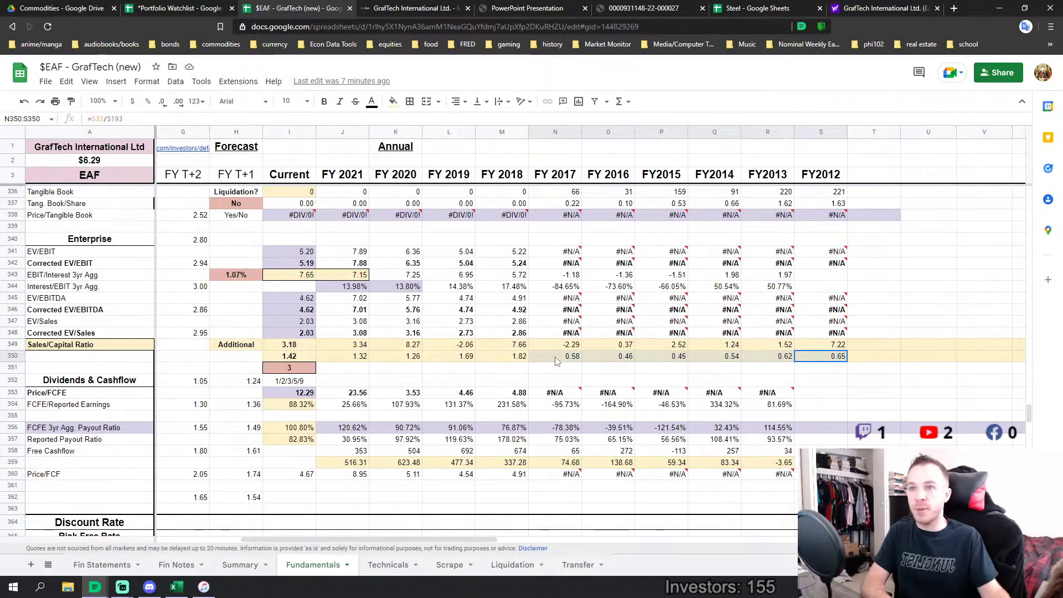
{"action": "left_click_drag", "start_coordinate": [556, 361], "coordinate": [556, 361]}
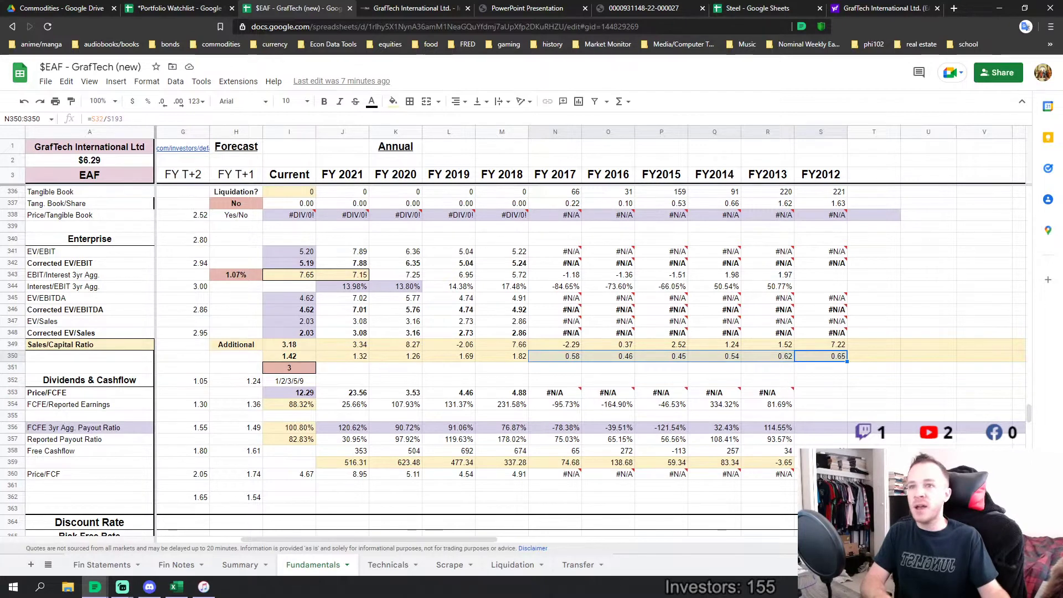
{"action": "left_click_drag", "start_coordinate": [508, 359], "coordinate": [361, 360]}
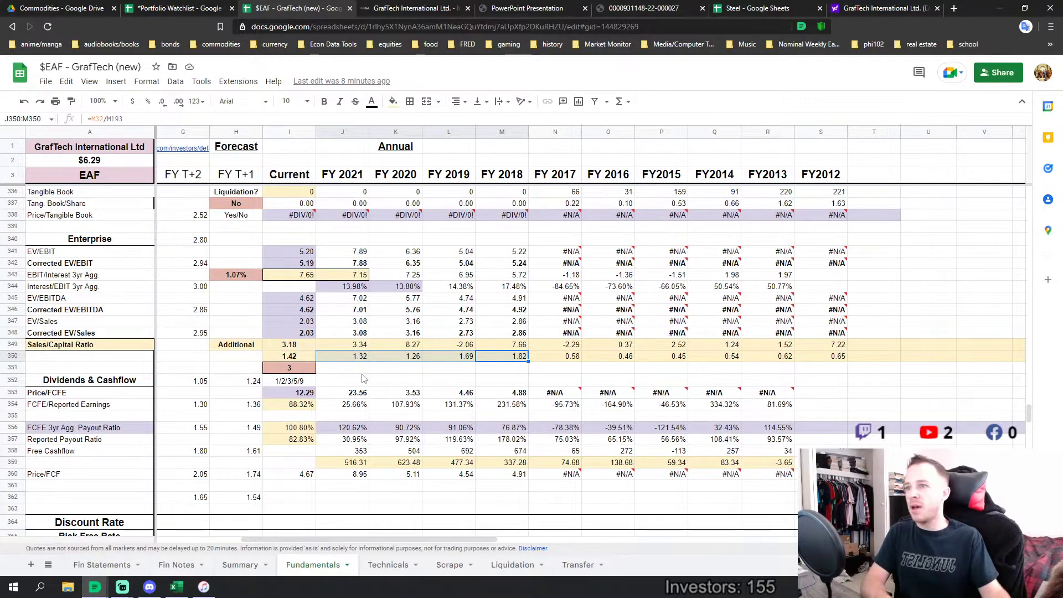
- Inspect the total Sales/Capital formula under Segments & Beta, and compare that total with the company's annual Sales/Capital Ratio row
{"action": "scroll", "coordinate": [373, 379], "scroll_direction": "down", "scroll_amount": 5}
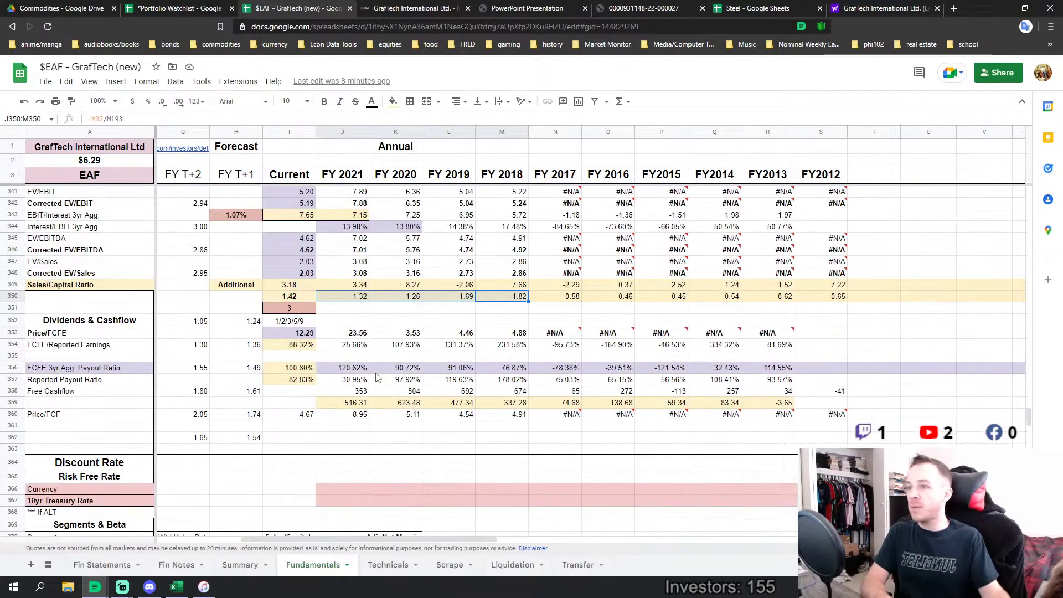
{"action": "scroll", "coordinate": [375, 378], "scroll_direction": "down", "scroll_amount": 2}
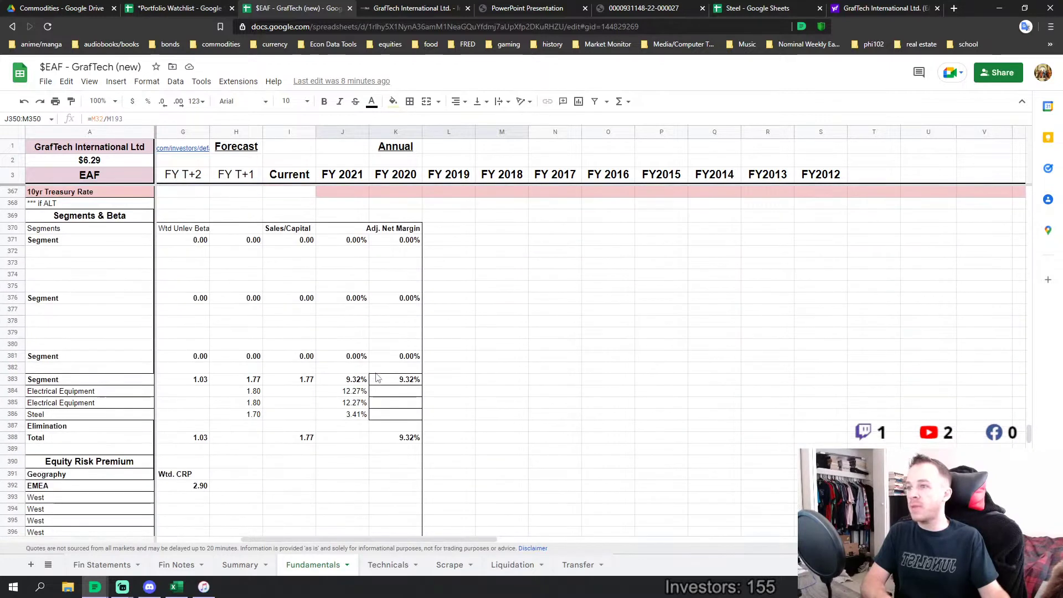
{"action": "left_click", "coordinate": [306, 440]}
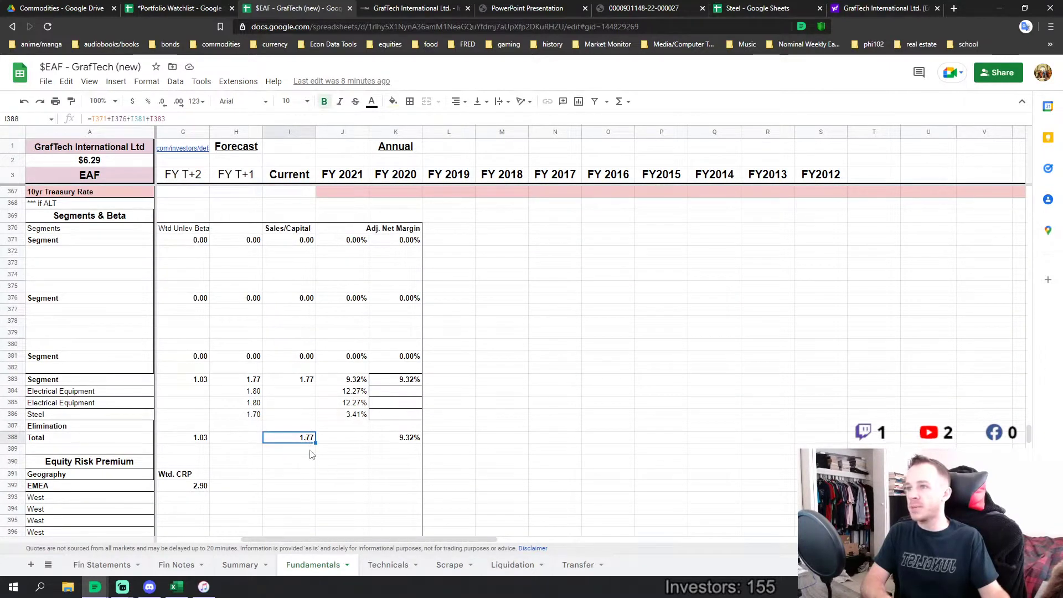
{"action": "scroll", "coordinate": [360, 388], "scroll_direction": "up", "scroll_amount": 5}
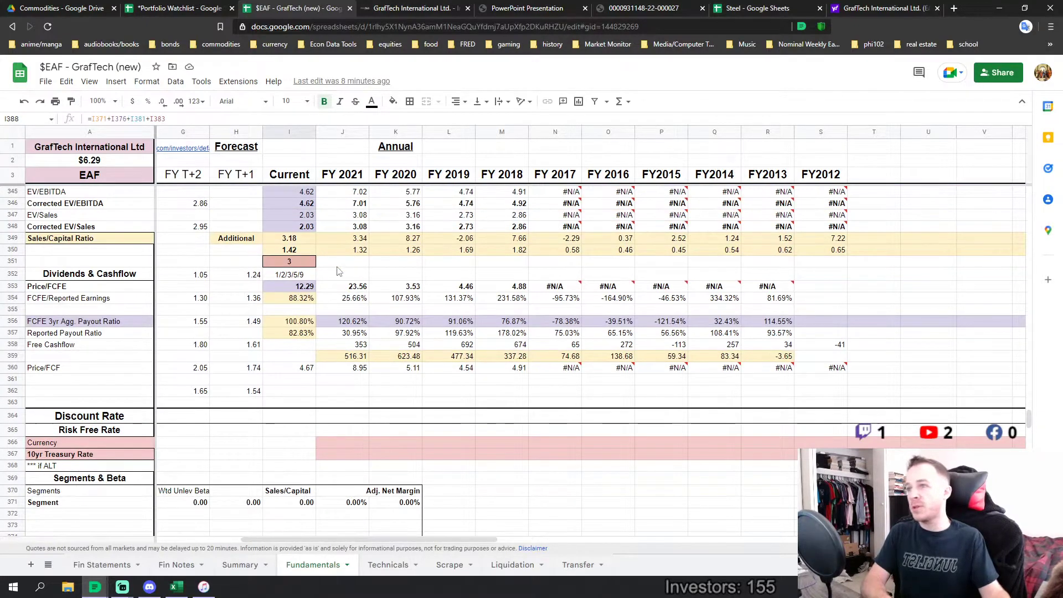
{"action": "scroll", "coordinate": [326, 327], "scroll_direction": "down", "scroll_amount": 5}
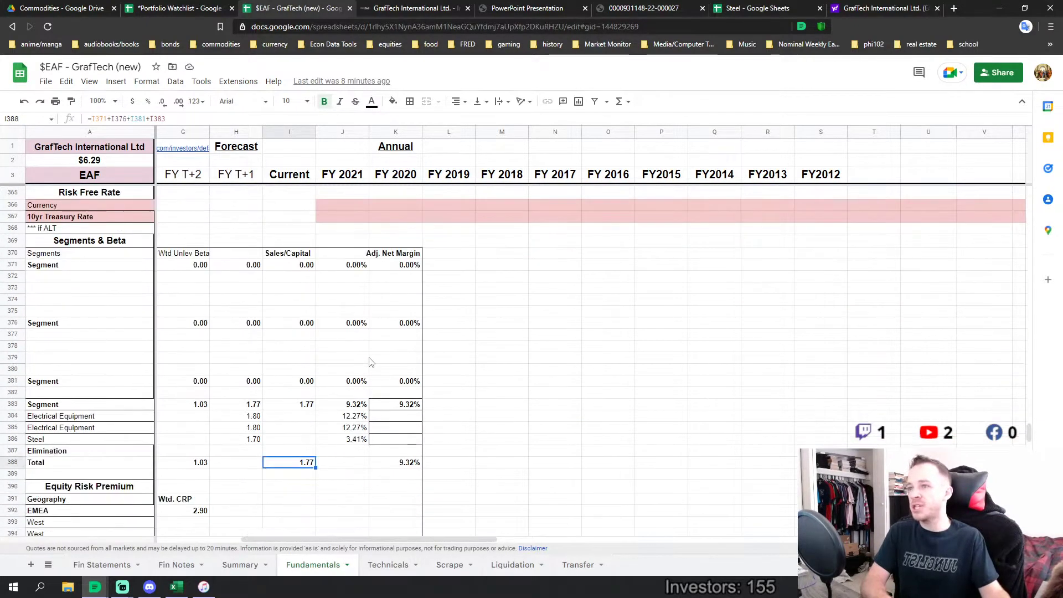
{"action": "scroll", "coordinate": [367, 362], "scroll_direction": "up", "scroll_amount": 2}
{"action": "scroll", "coordinate": [406, 499], "scroll_direction": "down", "scroll_amount": 2}
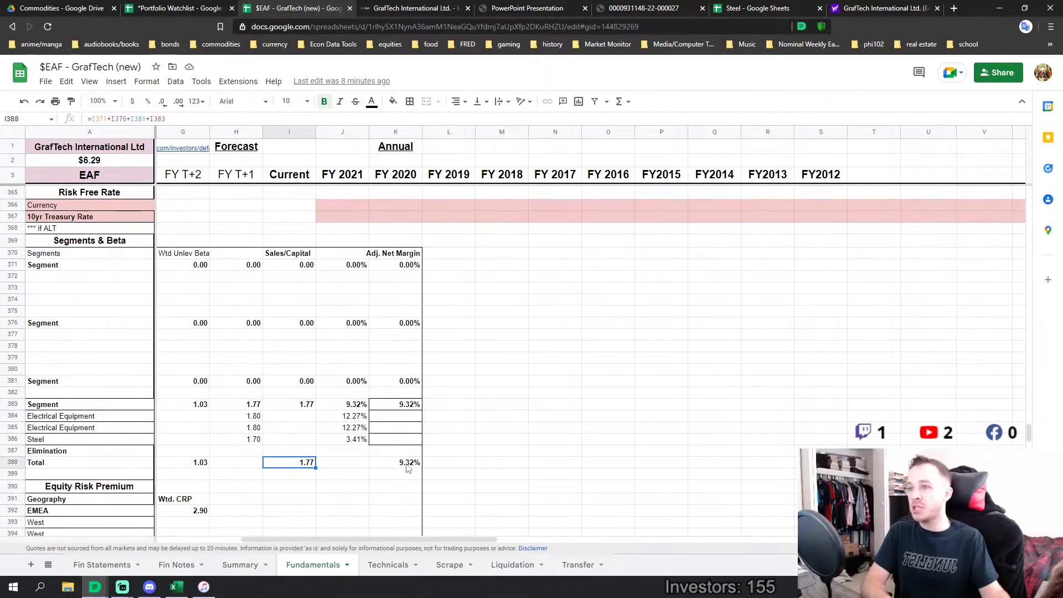
- Compare the segments' total Adj. Net Margin with the FY 2018–FY 2021 Corrected Net Income Margin, and check that margin's averaging period
{"action": "left_click", "coordinate": [408, 463]}
{"action": "left_click_drag", "start_coordinate": [1024, 435], "coordinate": [1018, 268]}
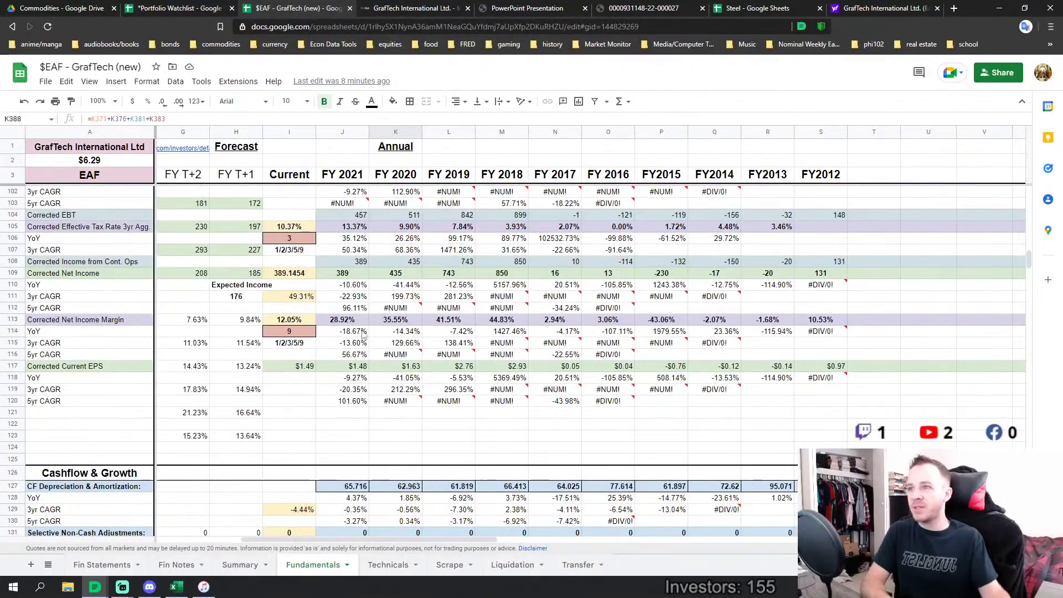
{"action": "left_click_drag", "start_coordinate": [350, 323], "coordinate": [521, 324]}
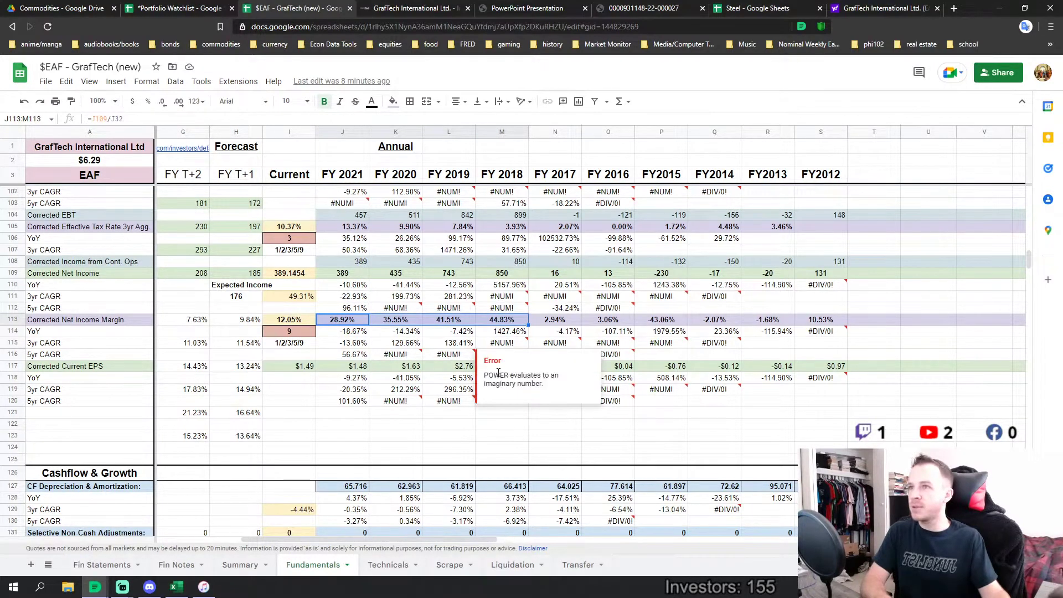
{"action": "left_click", "coordinate": [365, 436]}
{"action": "left_click", "coordinate": [302, 333]}
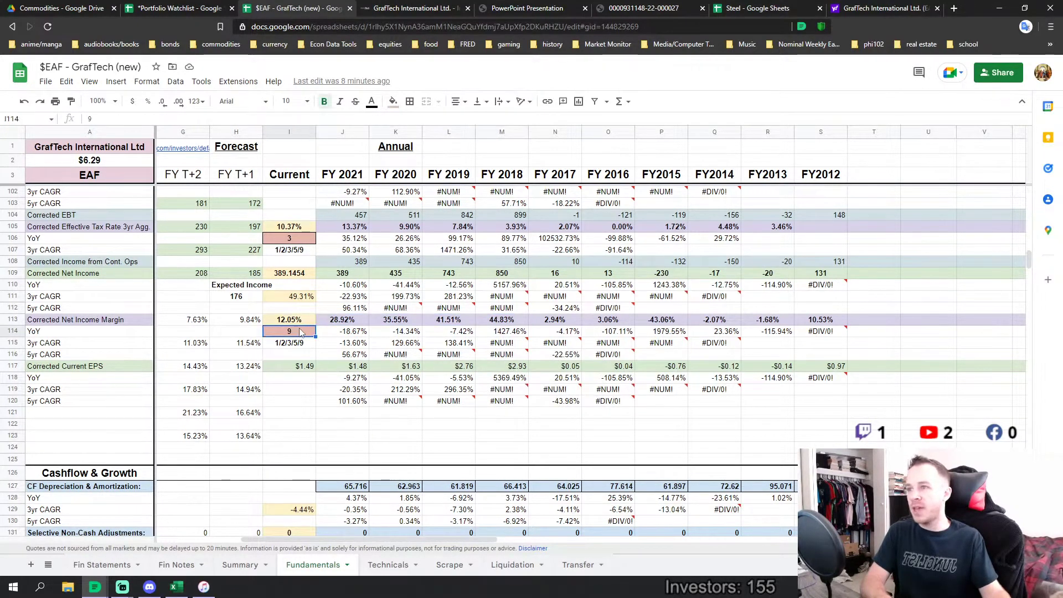
{"action": "left_click", "coordinate": [501, 412]}
{"action": "left_click_drag", "start_coordinate": [1031, 269], "coordinate": [1008, 204]}
{"action": "left_click_drag", "start_coordinate": [496, 540], "coordinate": [414, 539]}
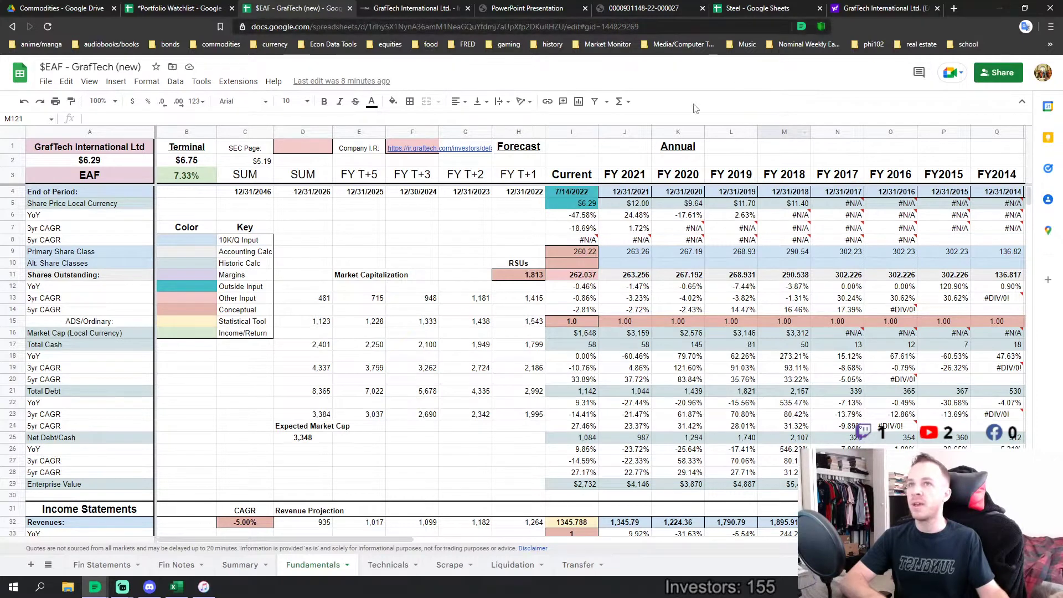
- Switch to the Steel spreadsheet, and examine its price graph, the currency correlation and the projected spot prices on the Special Import sheet
{"action": "left_click", "coordinate": [742, 8]}
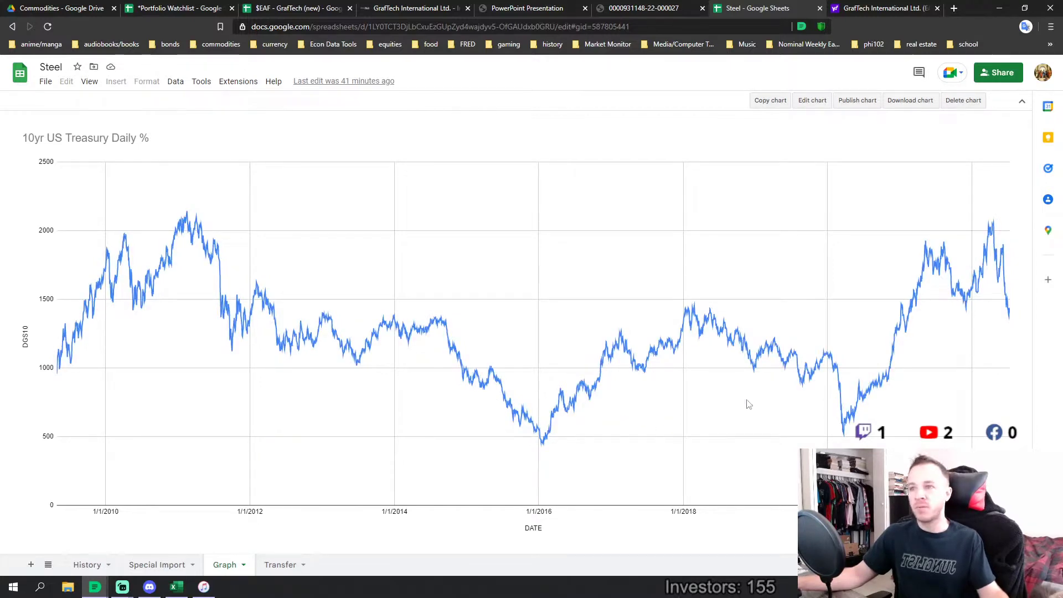
{"action": "left_click", "coordinate": [174, 566]}
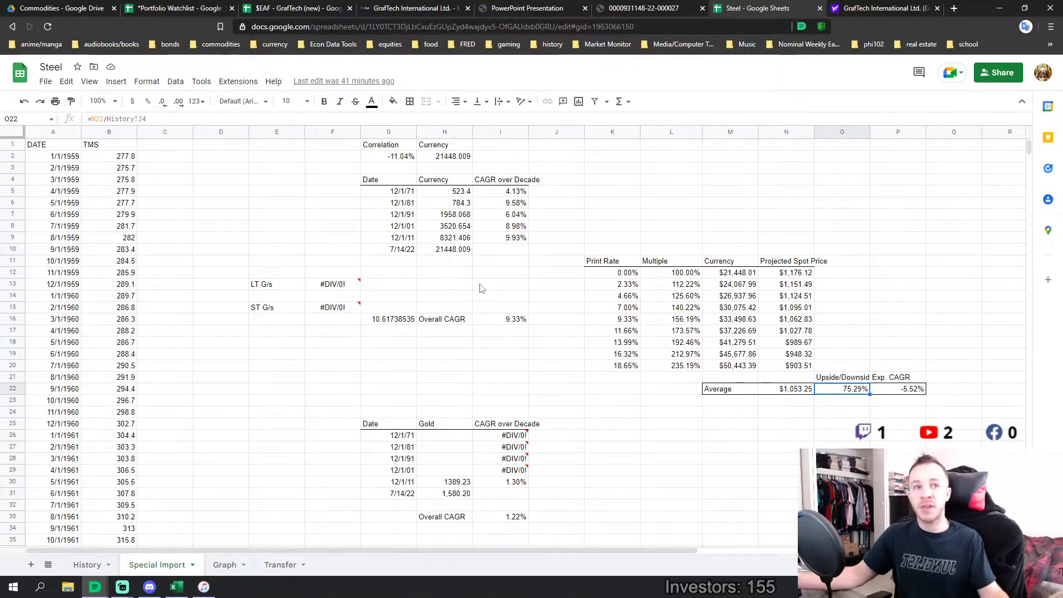
{"action": "left_click", "coordinate": [397, 159]}
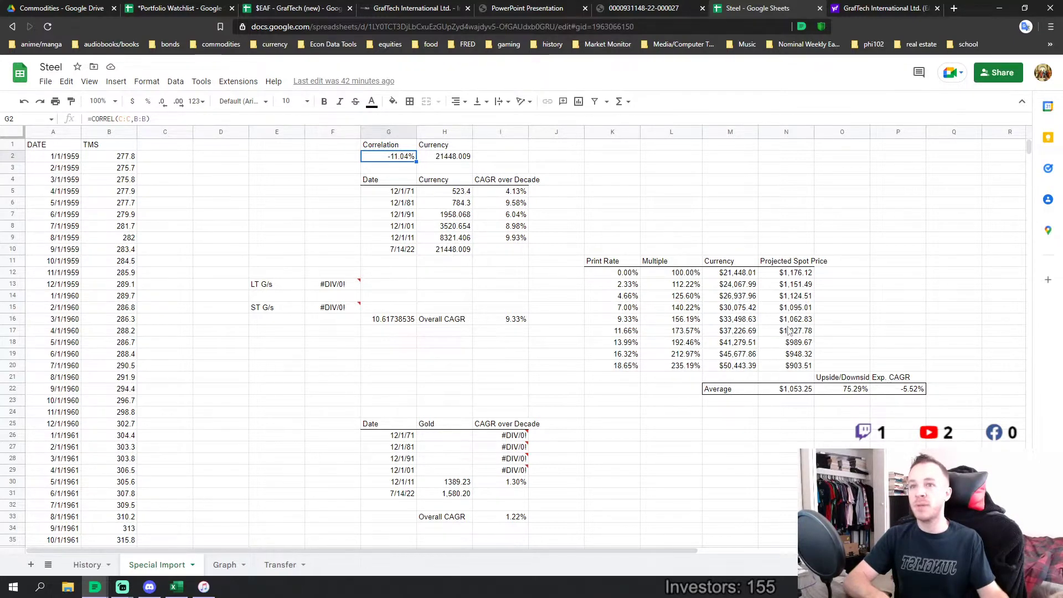
{"action": "left_click", "coordinate": [797, 366]}
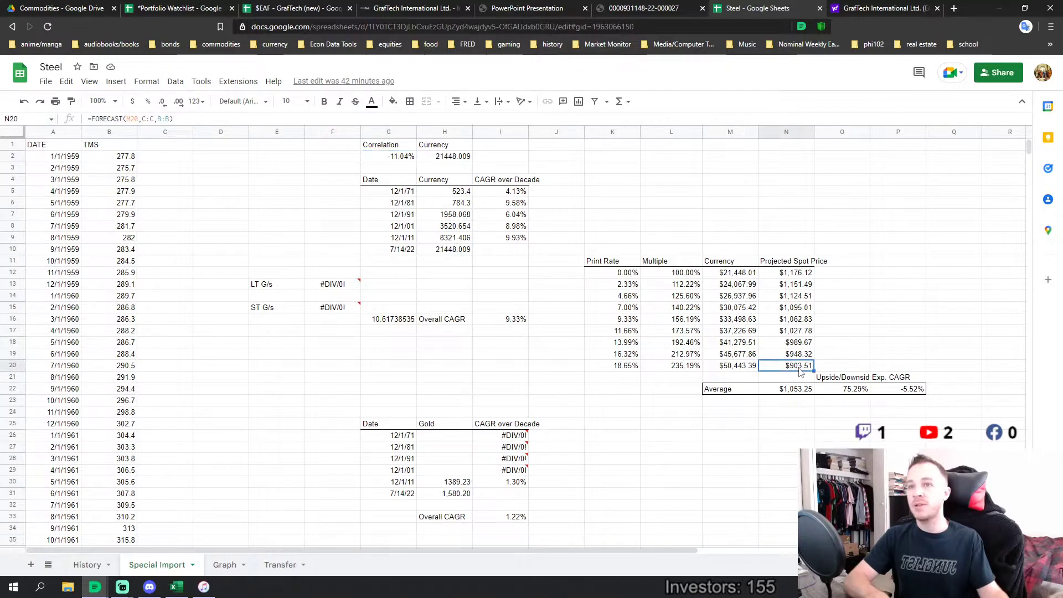
{"action": "left_click", "coordinate": [790, 276]}
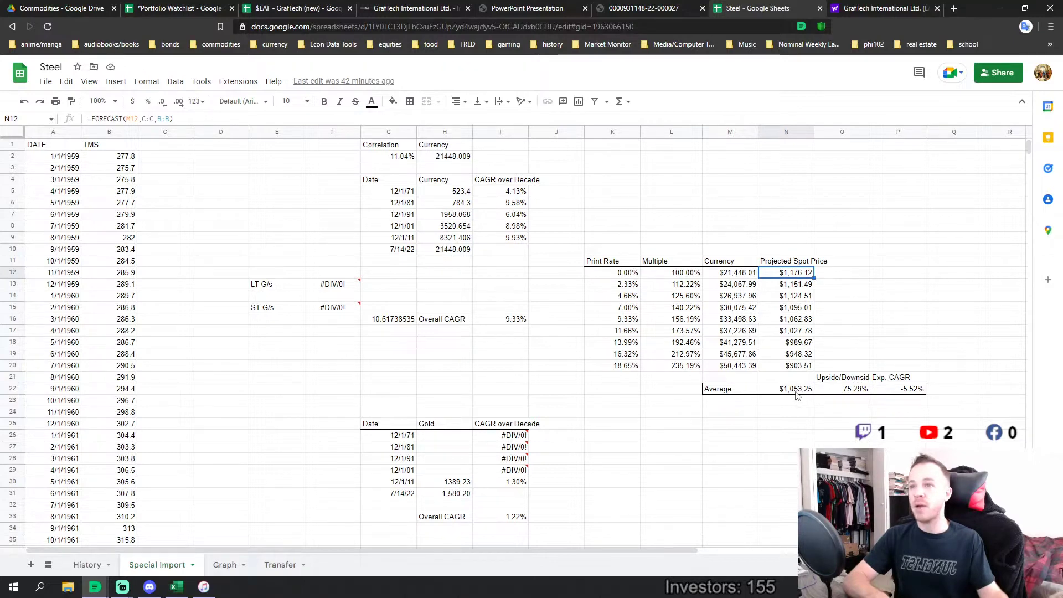
- Return to the GrafTech workbook, and move the Technicals sheet's line chart up and left to uncover the sorted prices starting at J37
{"action": "left_click", "coordinate": [299, 8]}
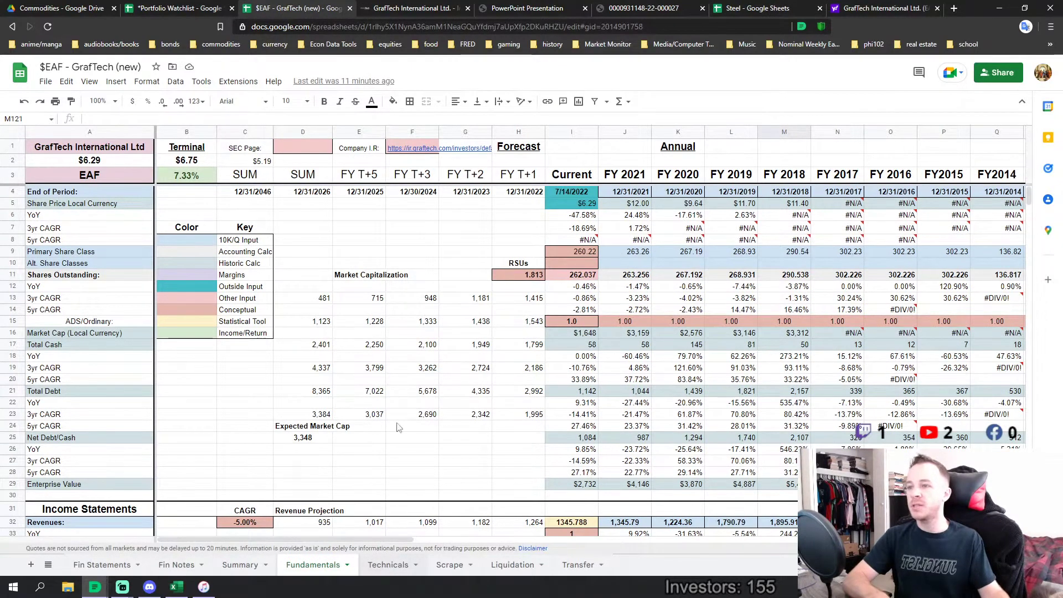
{"action": "left_click", "coordinate": [386, 565]}
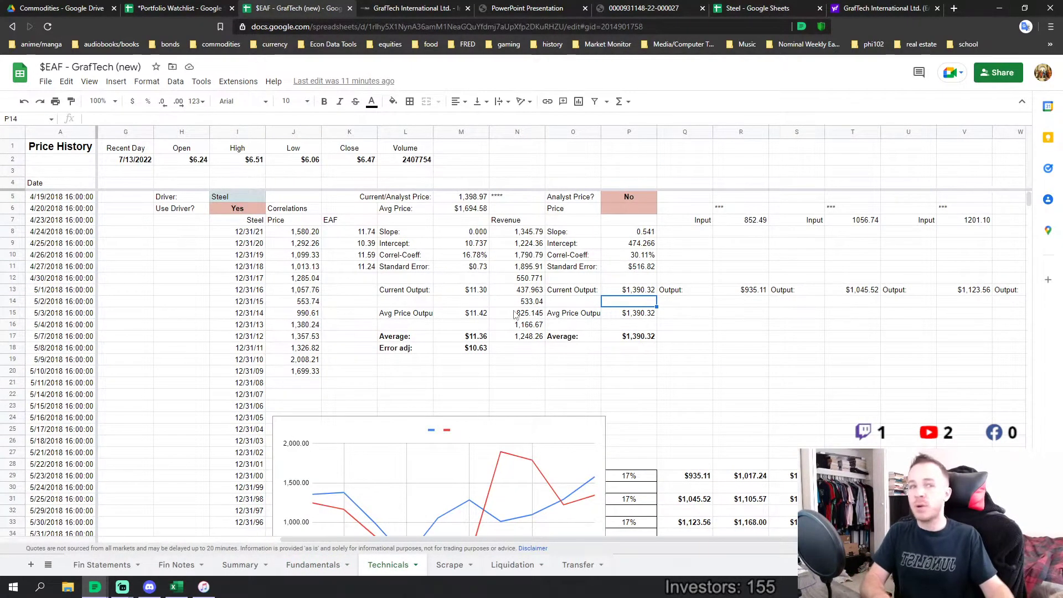
{"action": "scroll", "coordinate": [497, 357], "scroll_direction": "down", "scroll_amount": 3}
{"action": "scroll", "coordinate": [497, 359], "scroll_direction": "down", "scroll_amount": 5}
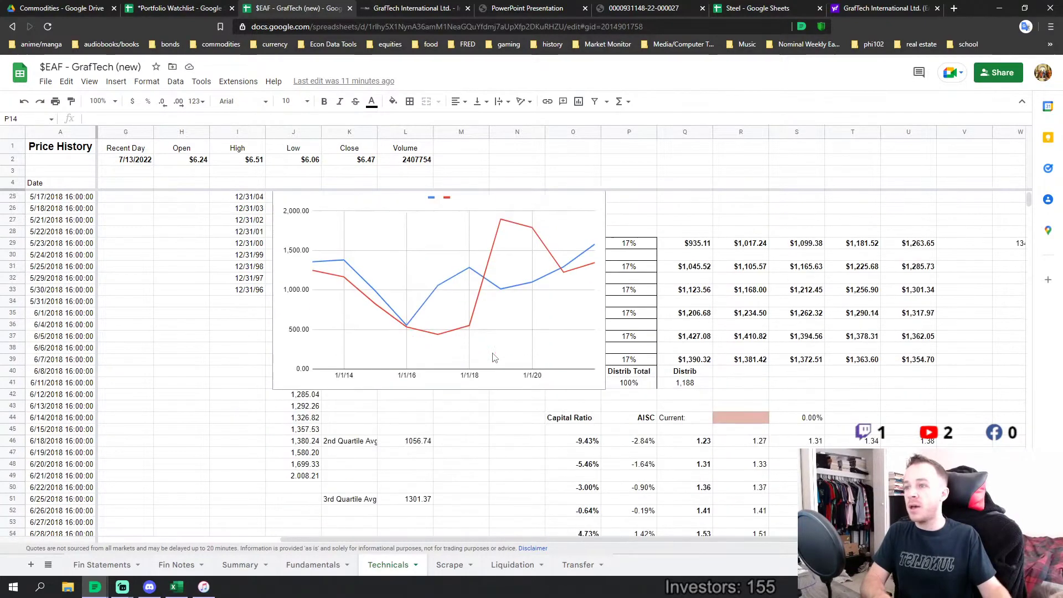
{"action": "scroll", "coordinate": [496, 283], "scroll_direction": "up", "scroll_amount": 3}
{"action": "left_click", "coordinate": [495, 283]}
{"action": "left_click_drag", "start_coordinate": [496, 283], "coordinate": [321, 206]}
- Examine the sorted steel prices in J37:J49 and the formulas of the 1st and 5th Quartile Avg
{"action": "scroll", "coordinate": [391, 407], "scroll_direction": "down", "scroll_amount": 4}
{"action": "scroll", "coordinate": [391, 408], "scroll_direction": "down", "scroll_amount": 3}
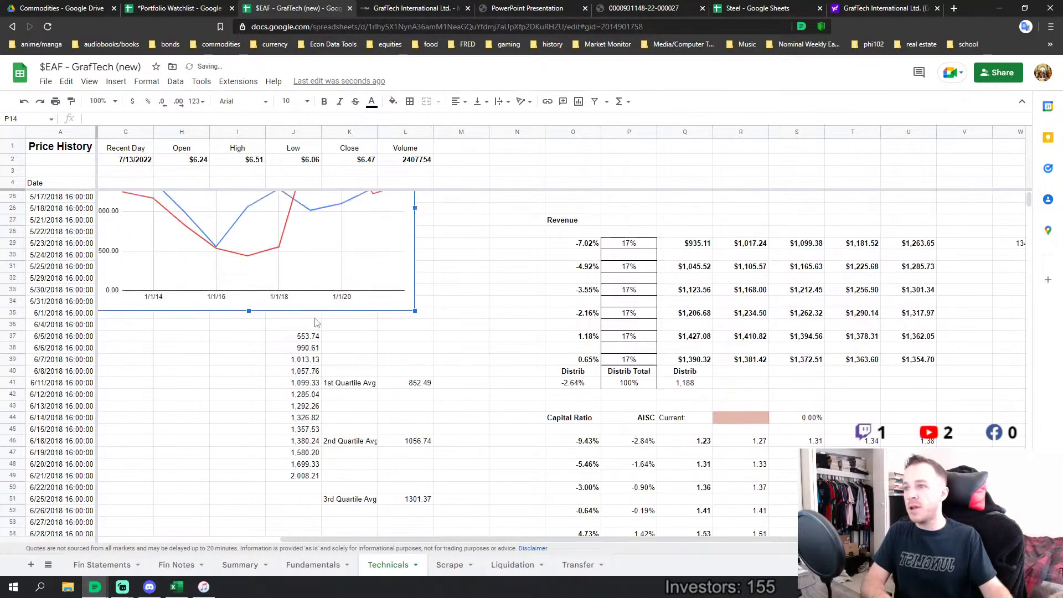
{"action": "scroll", "coordinate": [306, 221], "scroll_direction": "up", "scroll_amount": 2}
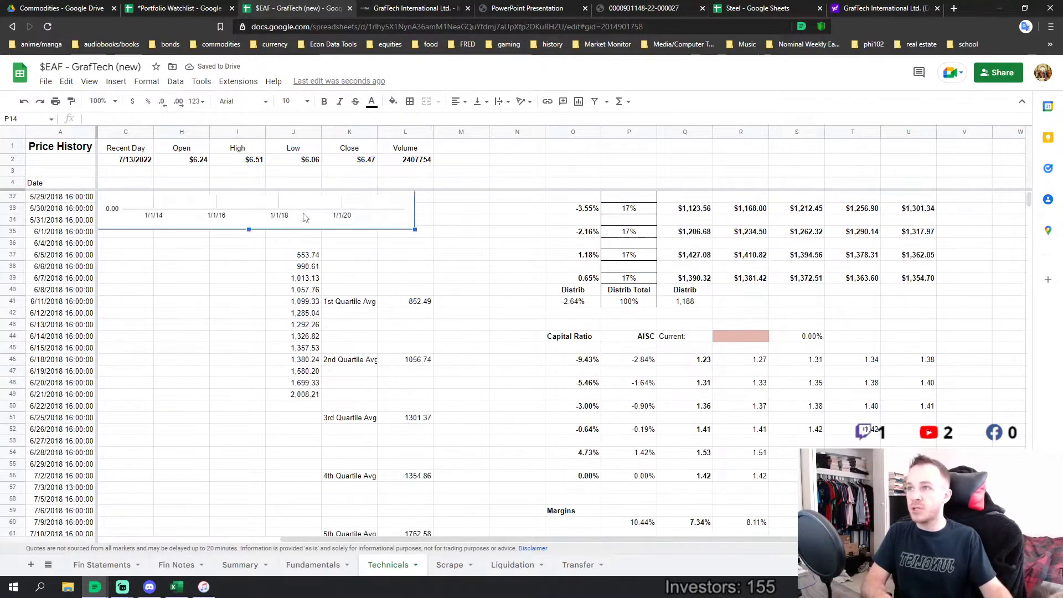
{"action": "scroll", "coordinate": [306, 222], "scroll_direction": "down", "scroll_amount": 1}
{"action": "left_click_drag", "start_coordinate": [307, 232], "coordinate": [310, 375]}
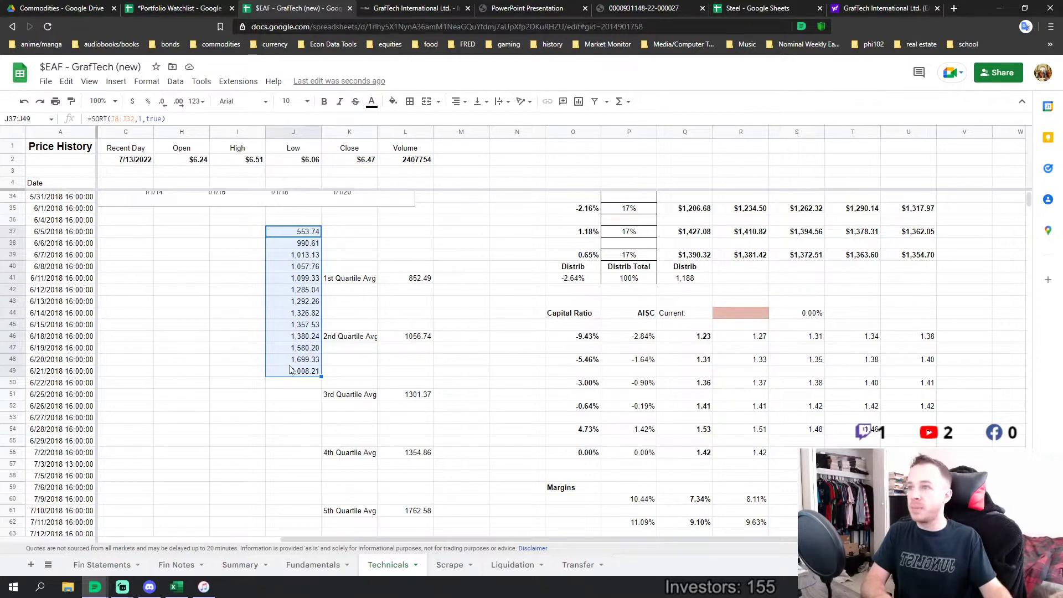
{"action": "scroll", "coordinate": [388, 370], "scroll_direction": "down", "scroll_amount": 1}
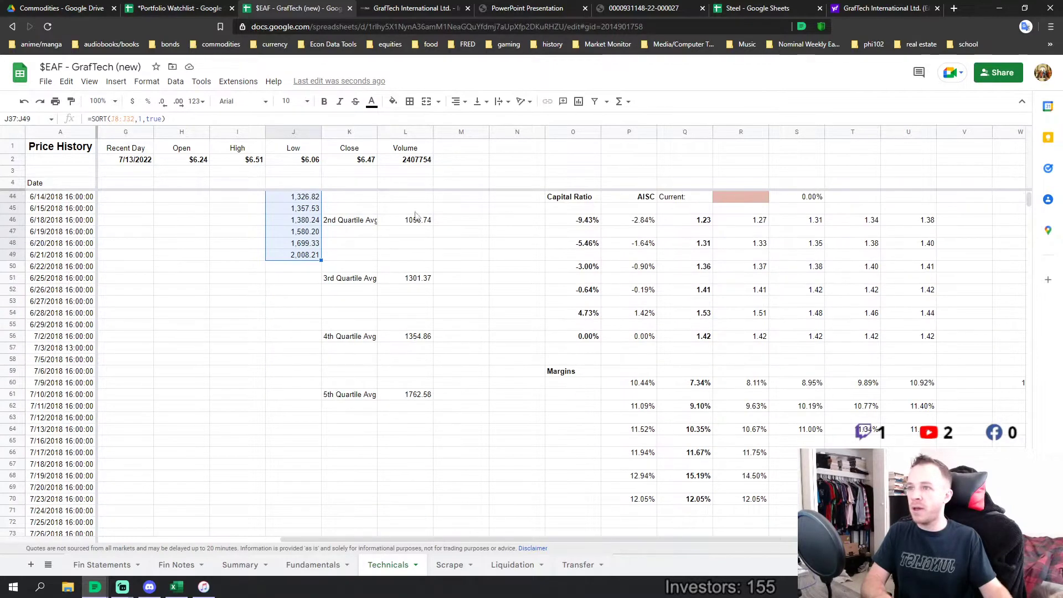
{"action": "scroll", "coordinate": [417, 371], "scroll_direction": "up", "scroll_amount": 1}
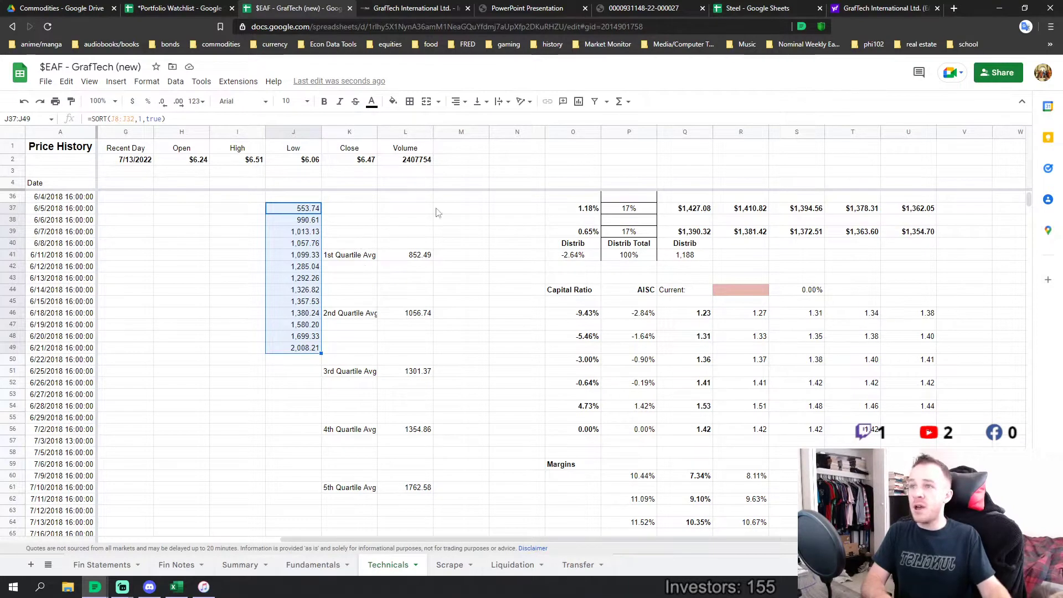
{"action": "left_click", "coordinate": [420, 257]}
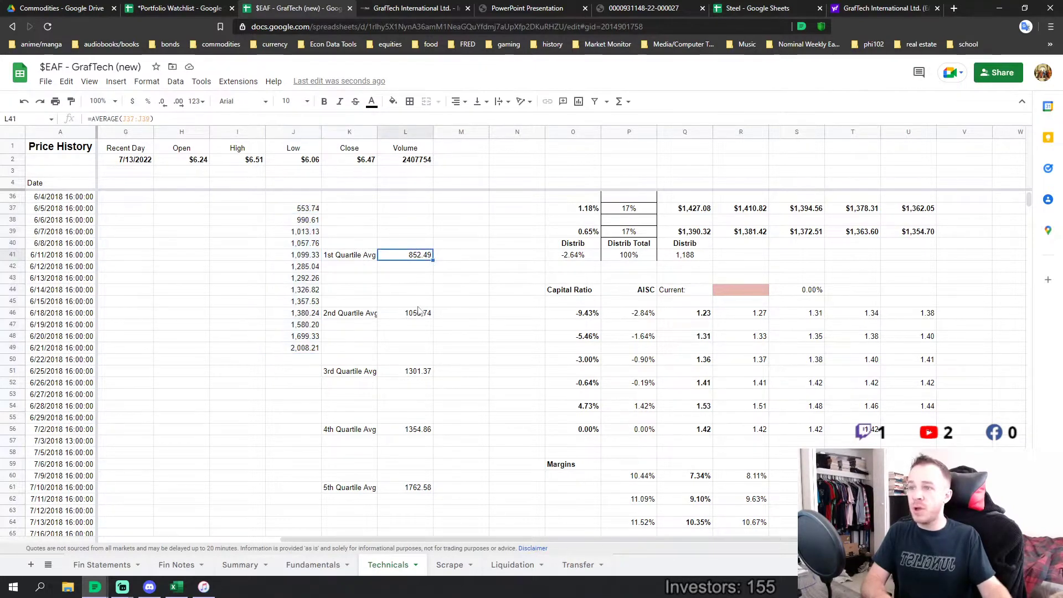
{"action": "left_click", "coordinate": [415, 489]}
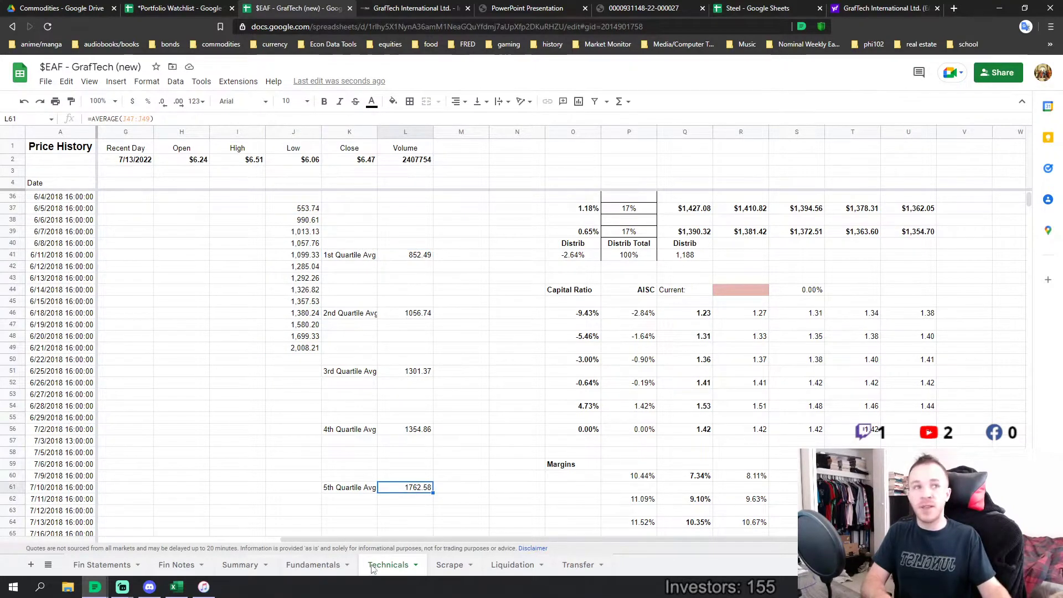
- Review the quartile price inputs, their revenue outputs and the Revenue distribution table on the Technicals sheet
{"action": "scroll", "coordinate": [344, 501], "scroll_direction": "up", "scroll_amount": 5}
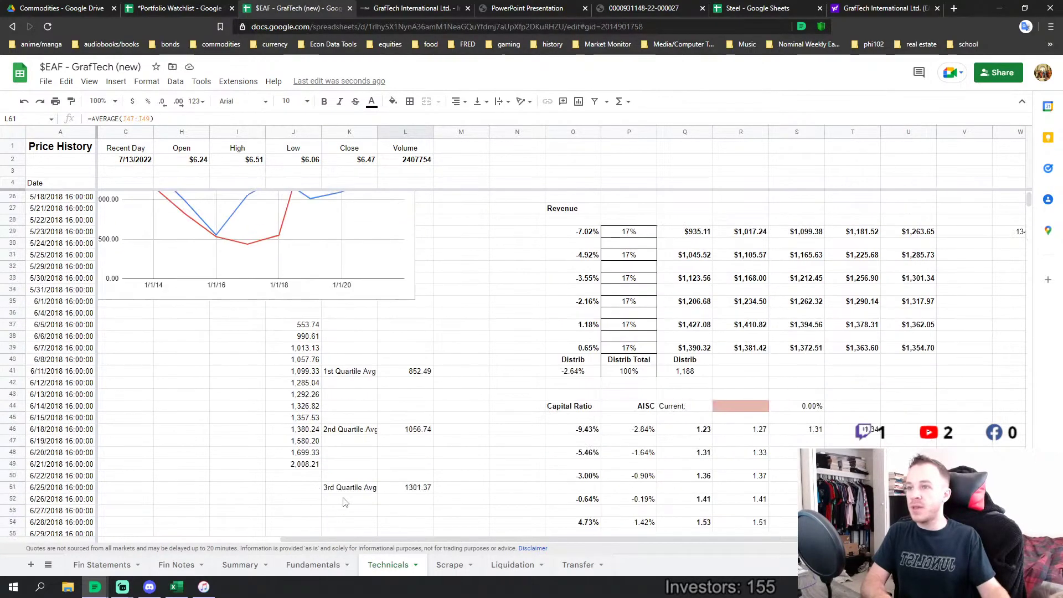
{"action": "scroll", "coordinate": [343, 500], "scroll_direction": "down", "scroll_amount": 3}
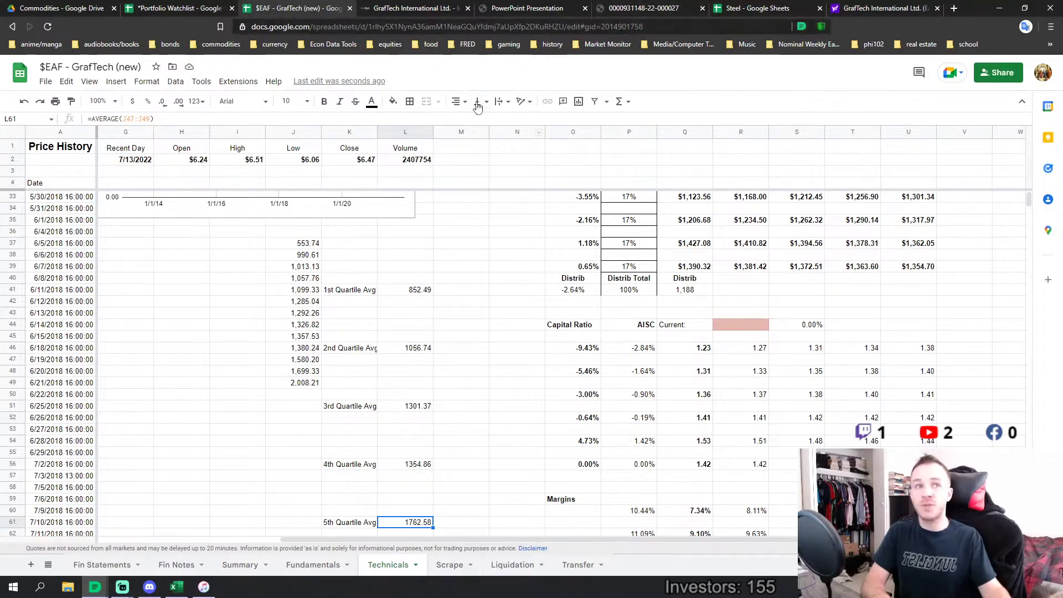
{"action": "scroll", "coordinate": [632, 376], "scroll_direction": "up", "scroll_amount": 6}
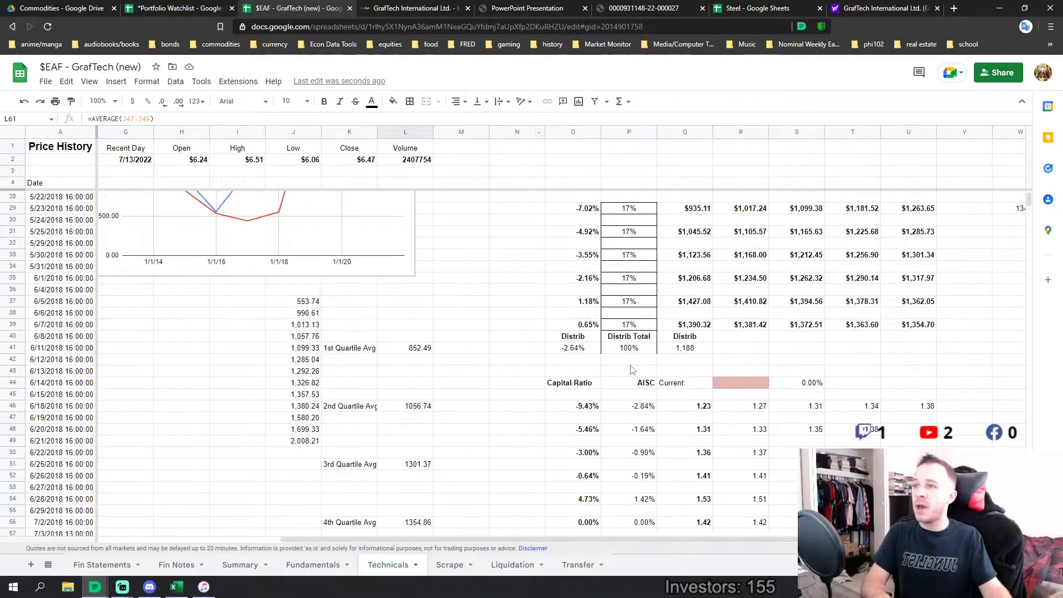
{"action": "scroll", "coordinate": [687, 385], "scroll_direction": "down", "scroll_amount": 3}
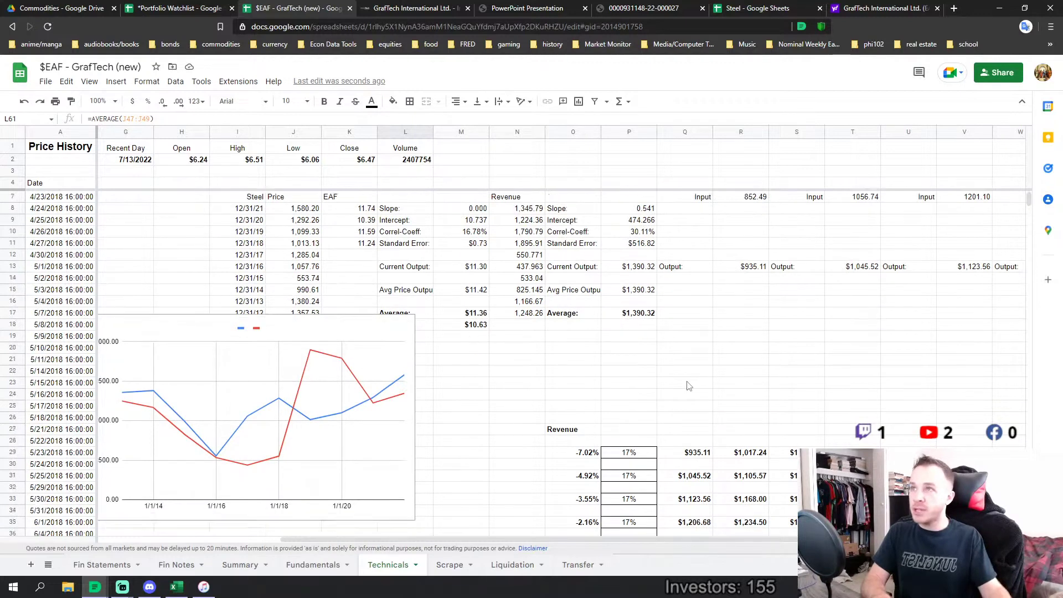
- Review the steel price driver data and line chart on the Technicals sheet, and examine the revenue correlation coefficient's formula in P10
{"action": "scroll", "coordinate": [687, 386], "scroll_direction": "up", "scroll_amount": 3}
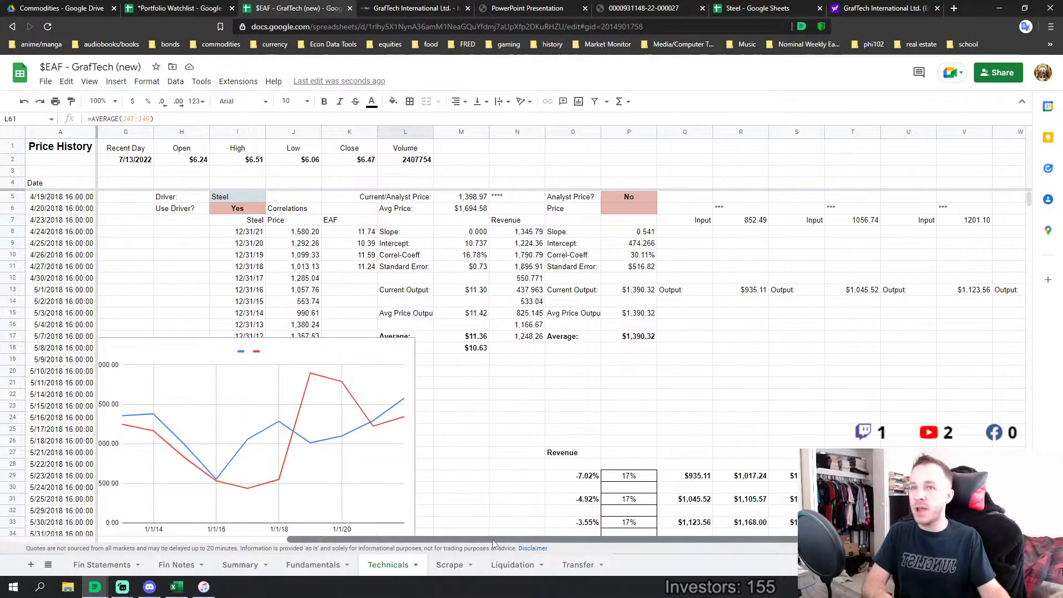
{"action": "left_click_drag", "start_coordinate": [493, 539], "coordinate": [609, 534]}
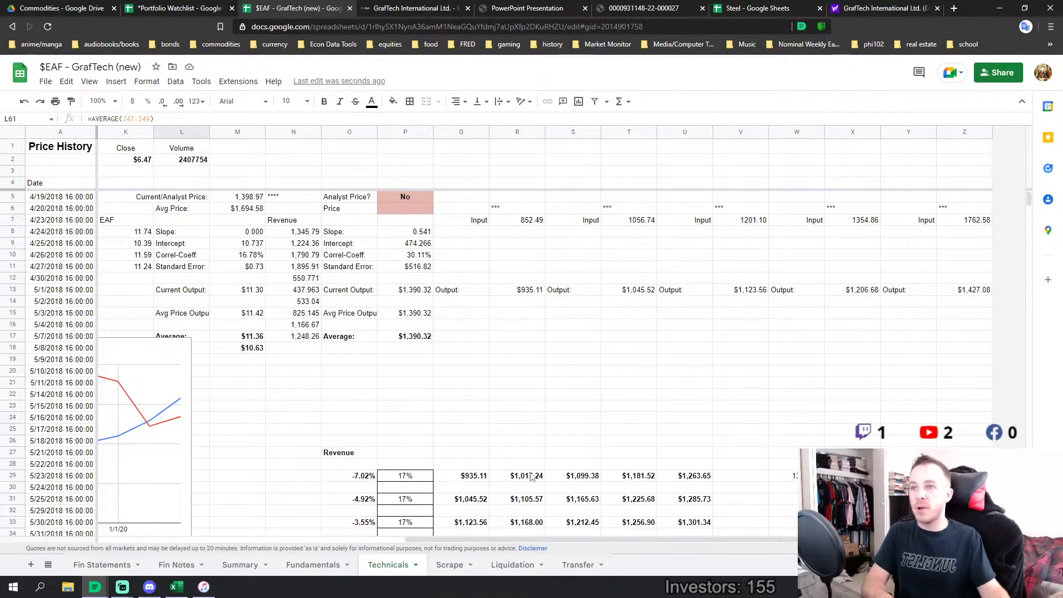
{"action": "left_click_drag", "start_coordinate": [486, 539], "coordinate": [301, 534]}
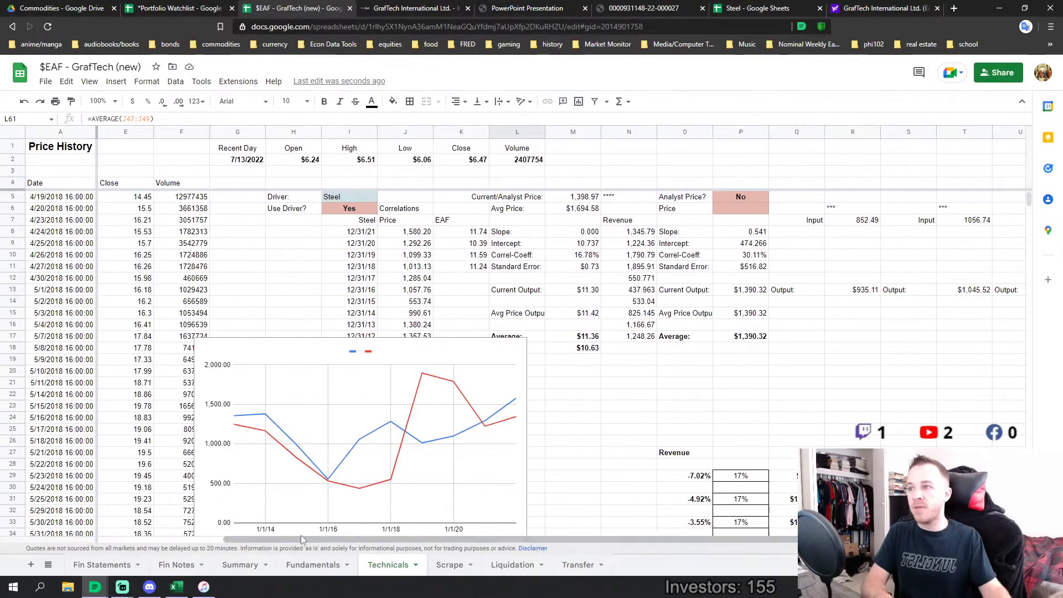
{"action": "scroll", "coordinate": [388, 365], "scroll_direction": "down", "scroll_amount": 3}
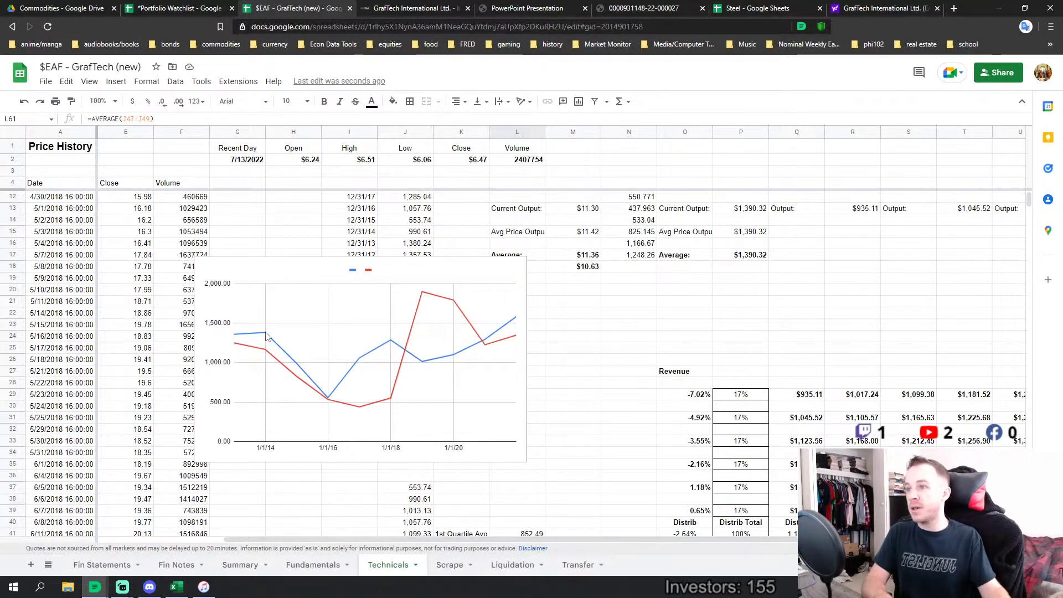
{"action": "left_click", "coordinate": [276, 346]}
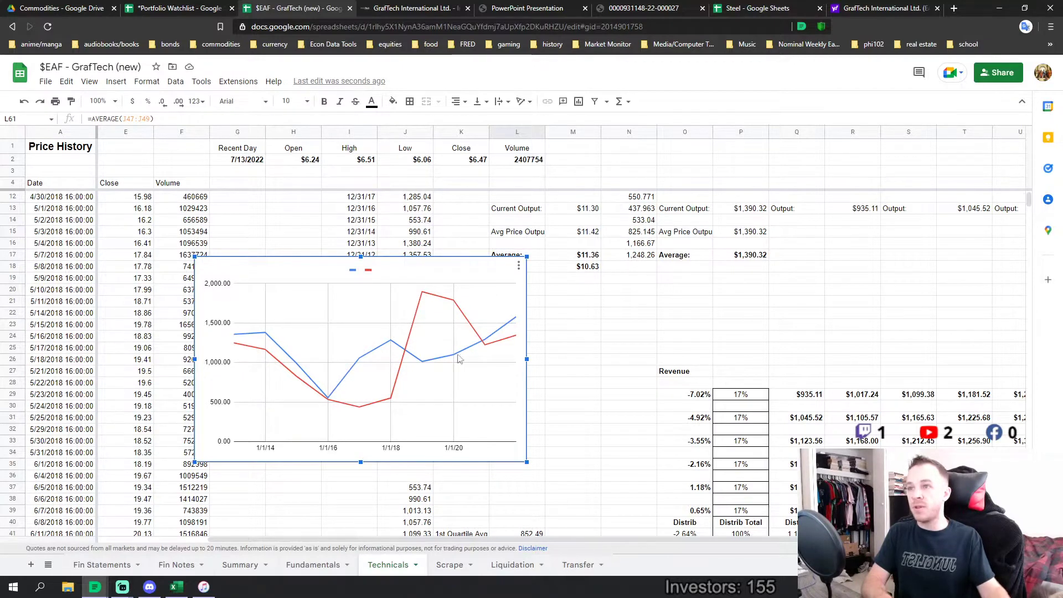
{"action": "scroll", "coordinate": [531, 310], "scroll_direction": "up", "scroll_amount": 3}
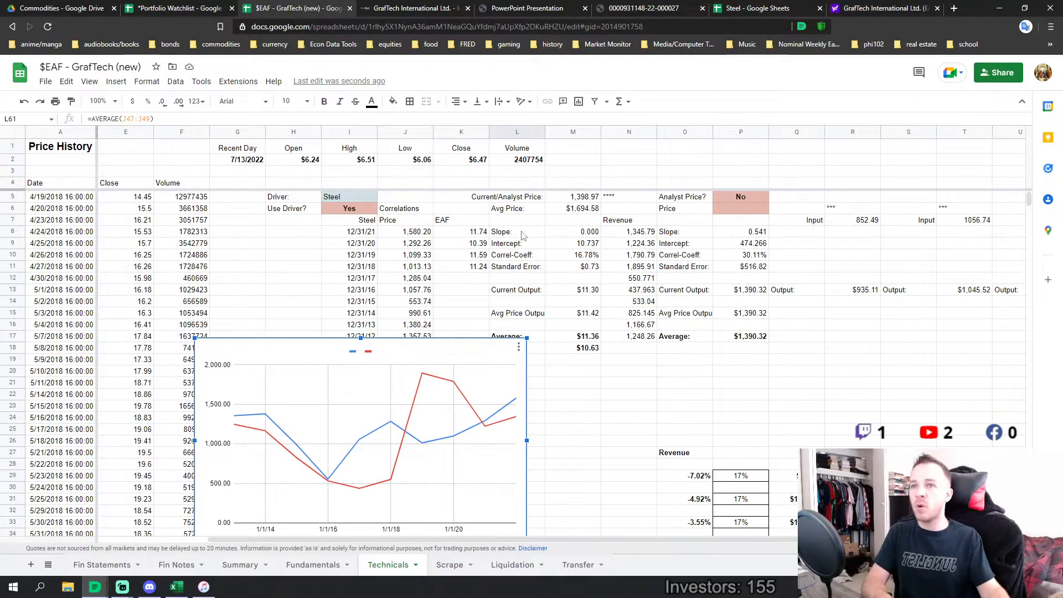
{"action": "left_click", "coordinate": [754, 256]}
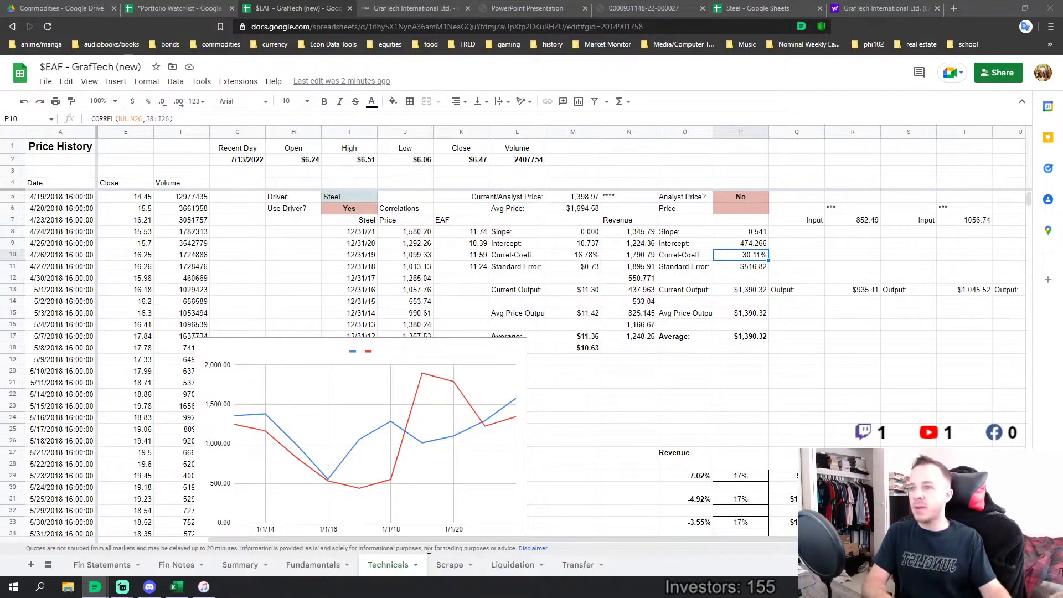
- Examine the FORECAST formulas behind the revenue outputs for the lowest and highest steel price inputs, in R13 and Z13
{"action": "left_click_drag", "start_coordinate": [426, 540], "coordinate": [610, 540]}
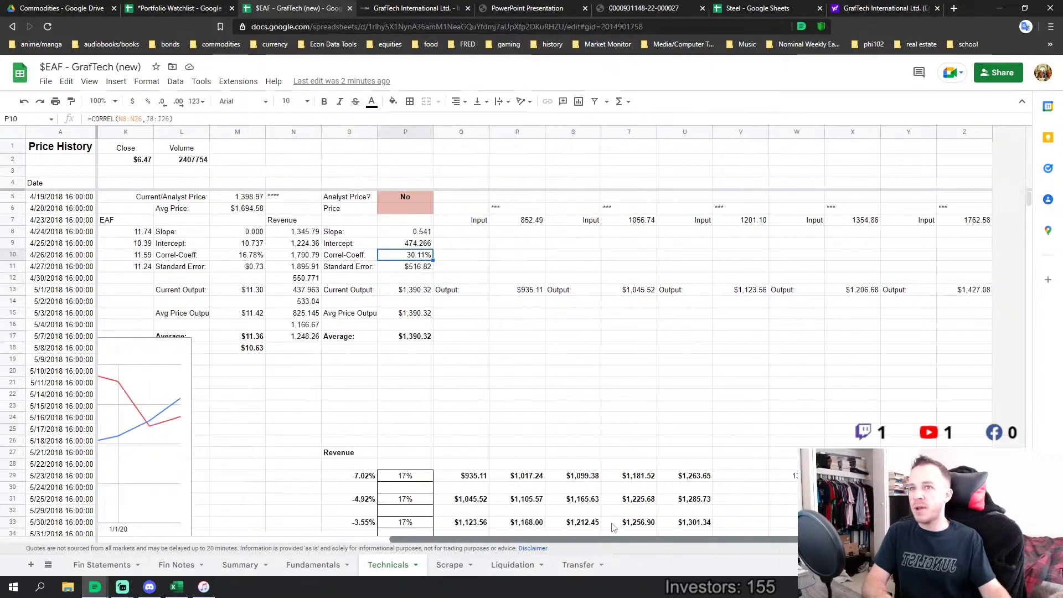
{"action": "left_click", "coordinate": [530, 292]}
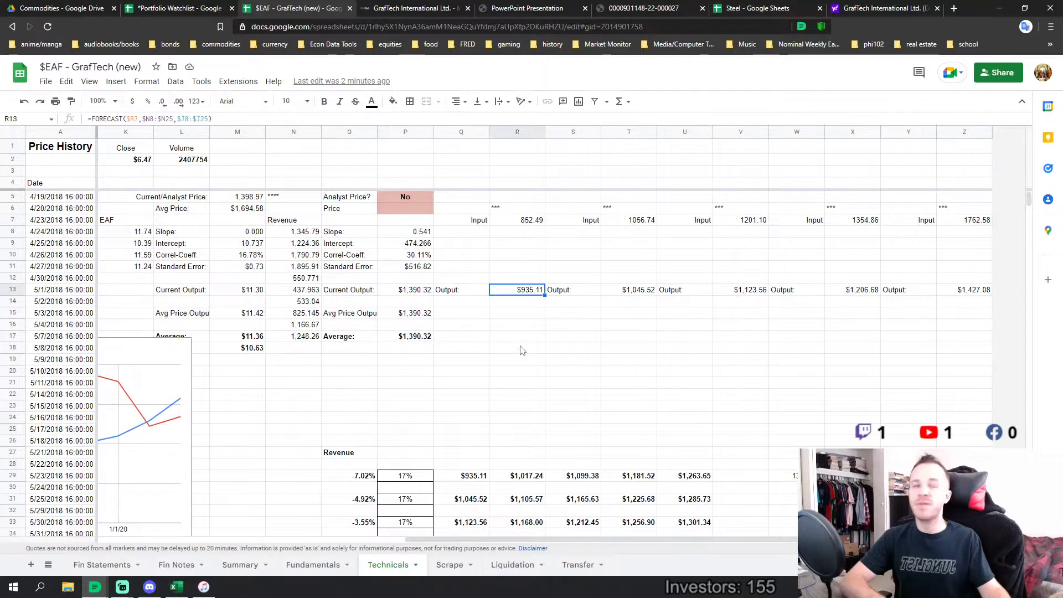
{"action": "left_click", "coordinate": [968, 292]}
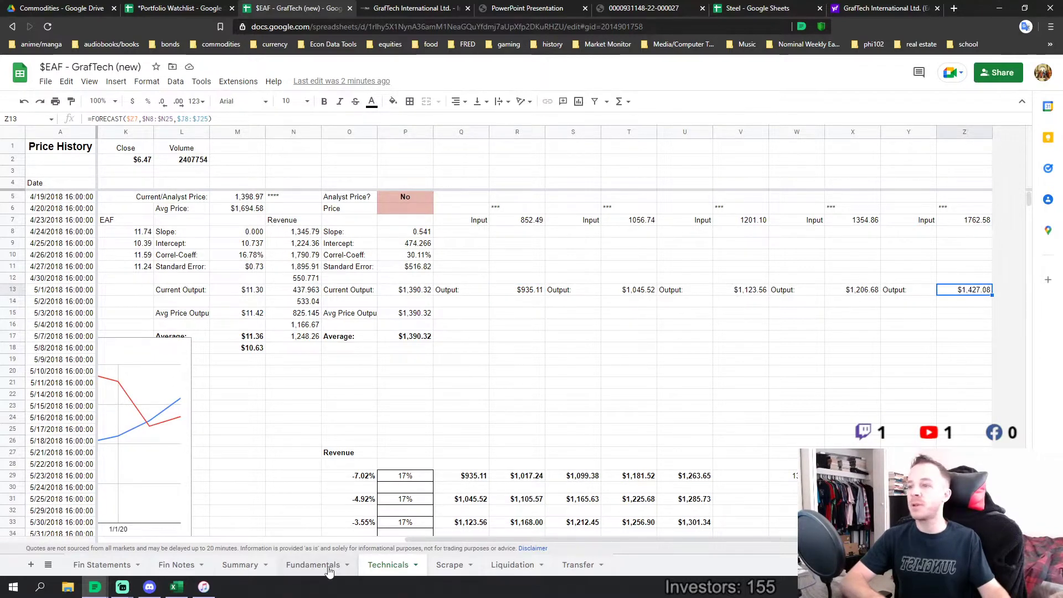
- Open the Fundamentals sheet, and examine the Revenue Projection formulas in D32 and D42 and the expected revenue change in D45
{"action": "left_click", "coordinate": [327, 566]}
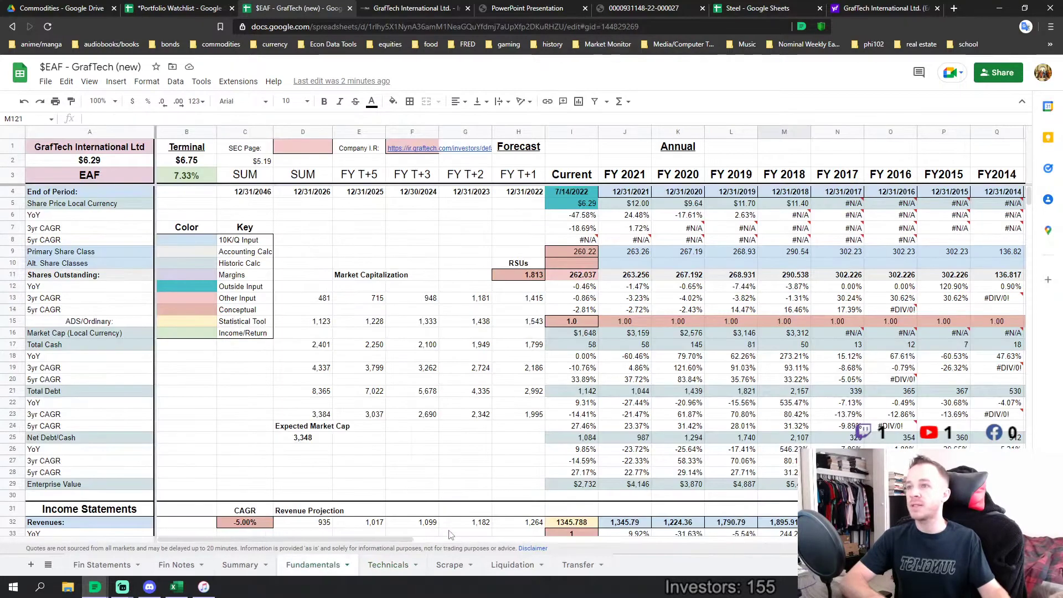
{"action": "scroll", "coordinate": [385, 408], "scroll_direction": "down", "scroll_amount": 7}
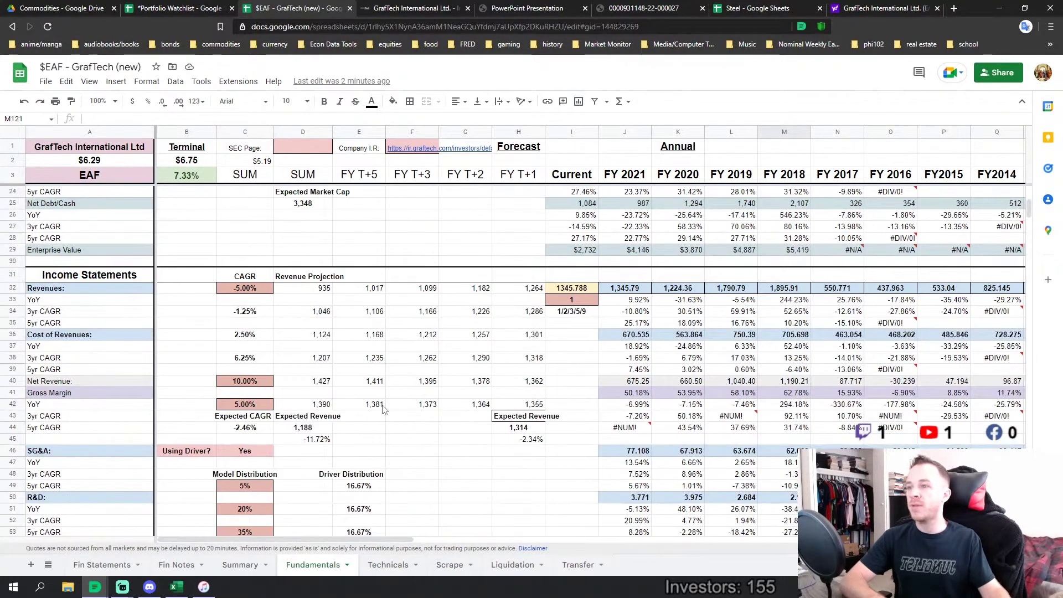
{"action": "left_click", "coordinate": [326, 290]}
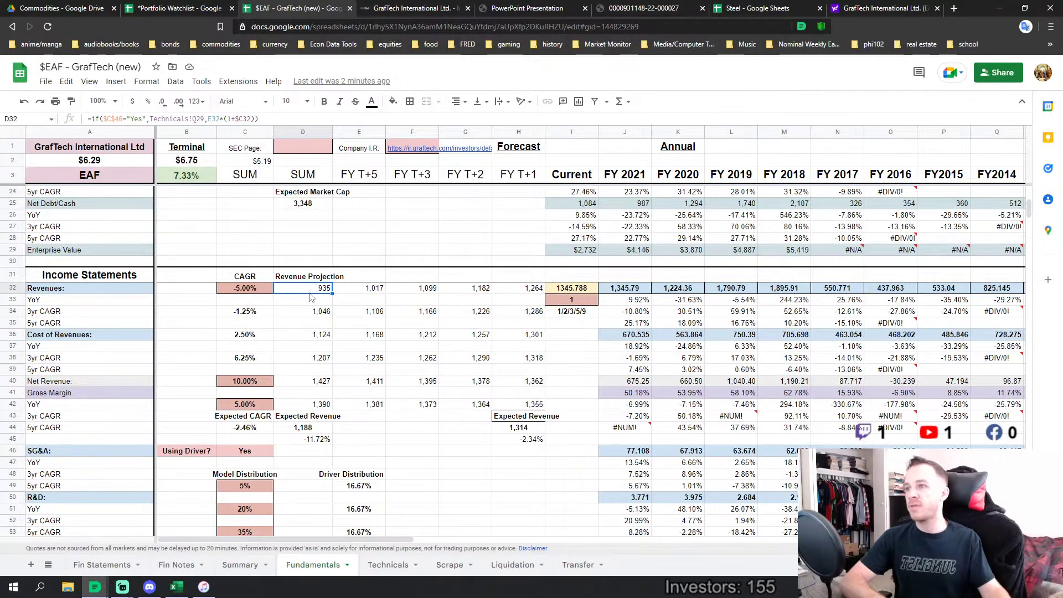
{"action": "left_click", "coordinate": [319, 407]}
{"action": "scroll", "coordinate": [325, 382], "scroll_direction": "down", "scroll_amount": 1}
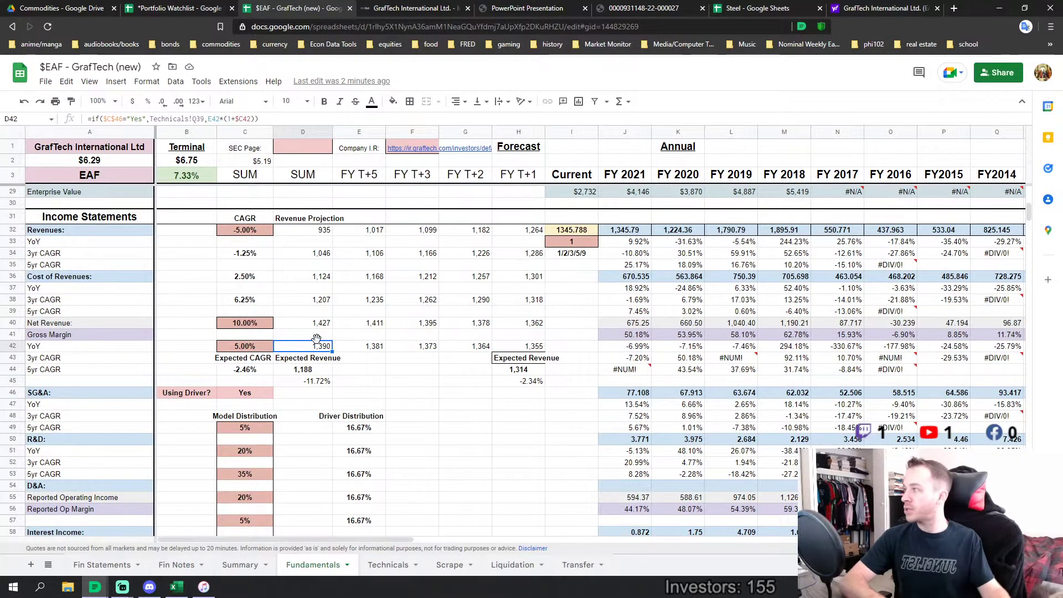
{"action": "left_click", "coordinate": [303, 371]}
{"action": "left_click", "coordinate": [312, 386]}
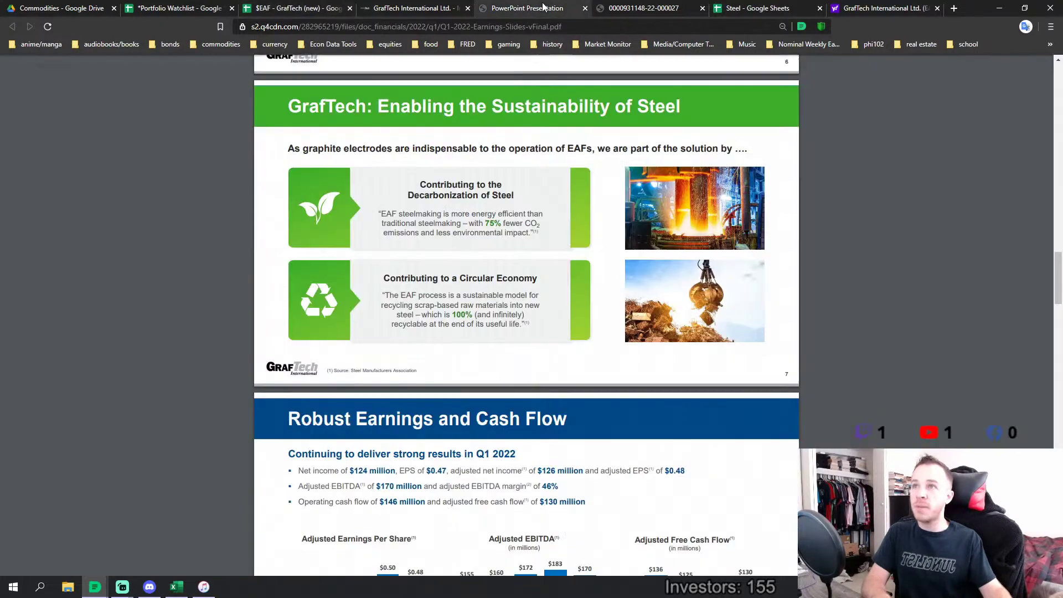
- Check the LTA volume and revenue estimates in the Q1 2022 earnings slides, and the annual filing's revenue breakdown by product and contract
{"action": "left_click", "coordinate": [545, 8]}
{"action": "scroll", "coordinate": [526, 246], "scroll_direction": "up", "scroll_amount": 4}
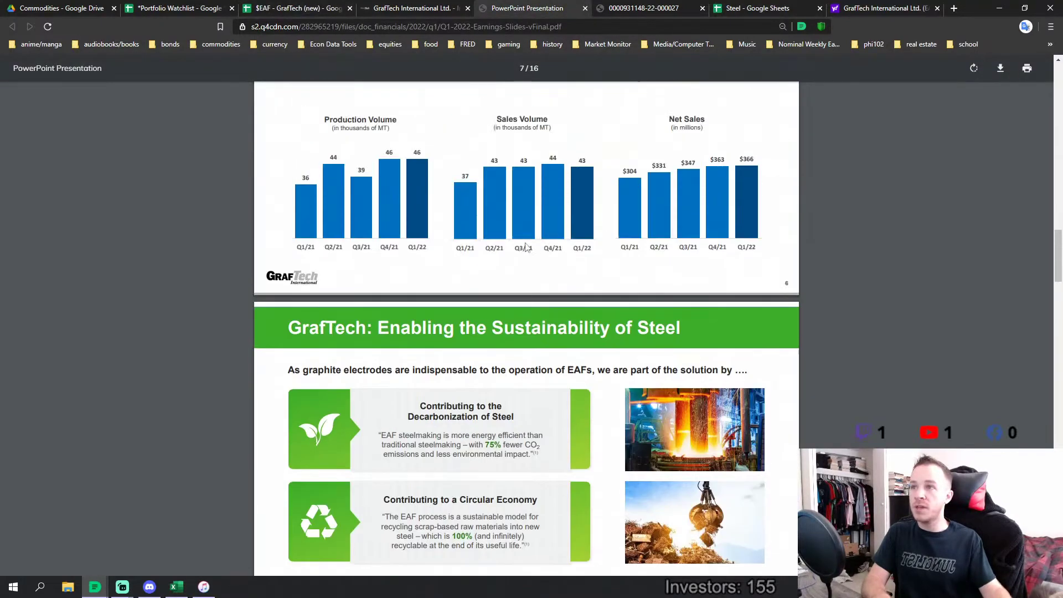
{"action": "scroll", "coordinate": [525, 246], "scroll_direction": "up", "scroll_amount": 8}
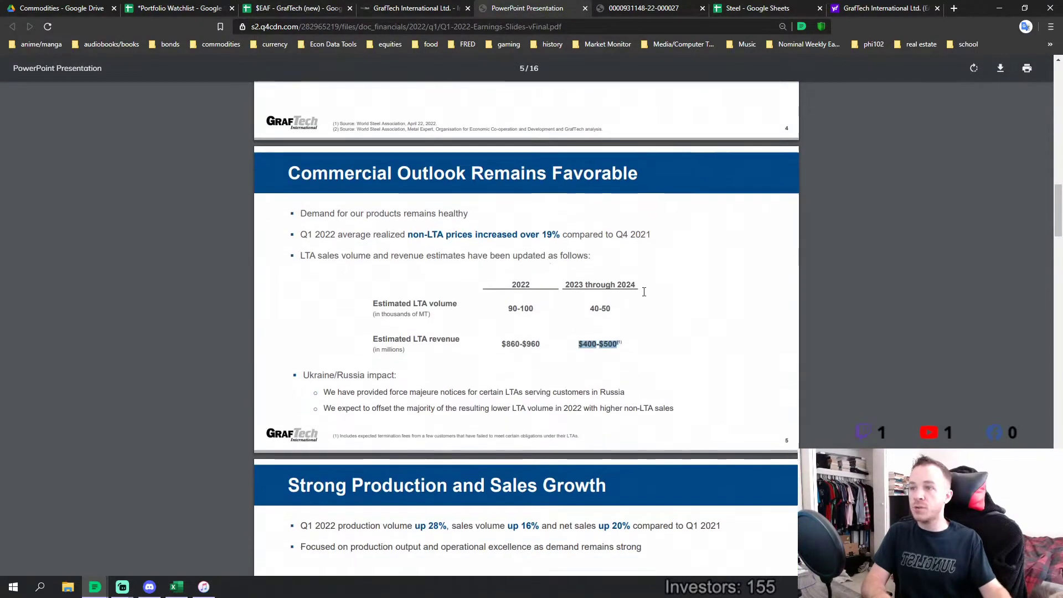
{"action": "scroll", "coordinate": [644, 291], "scroll_direction": "down", "scroll_amount": 2}
{"action": "scroll", "coordinate": [643, 291], "scroll_direction": "up", "scroll_amount": 8}
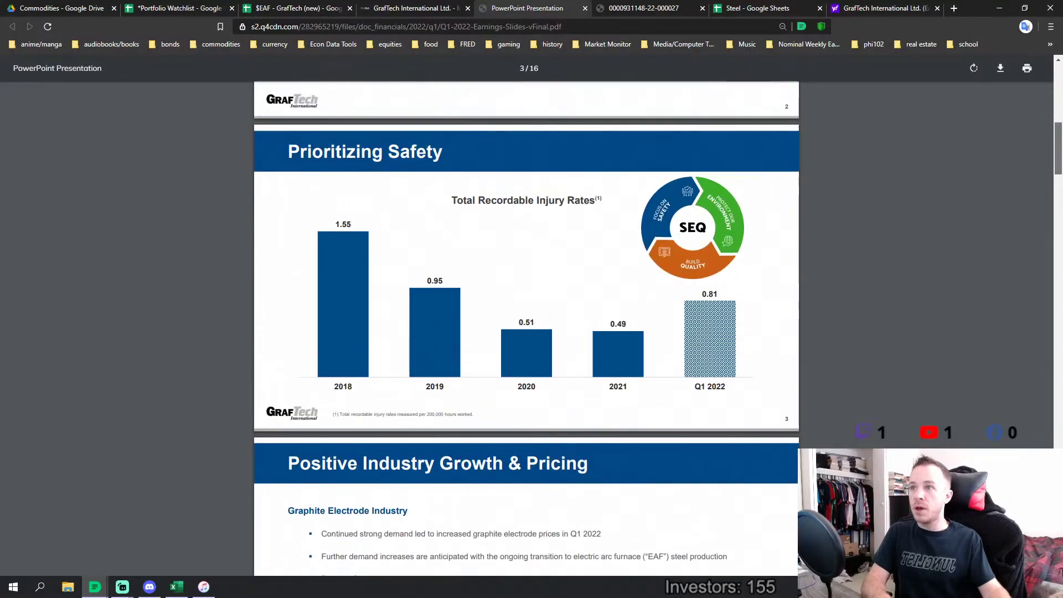
{"action": "scroll", "coordinate": [698, 282], "scroll_direction": "up", "scroll_amount": 5}
{"action": "scroll", "coordinate": [698, 282], "scroll_direction": "down", "scroll_amount": 10}
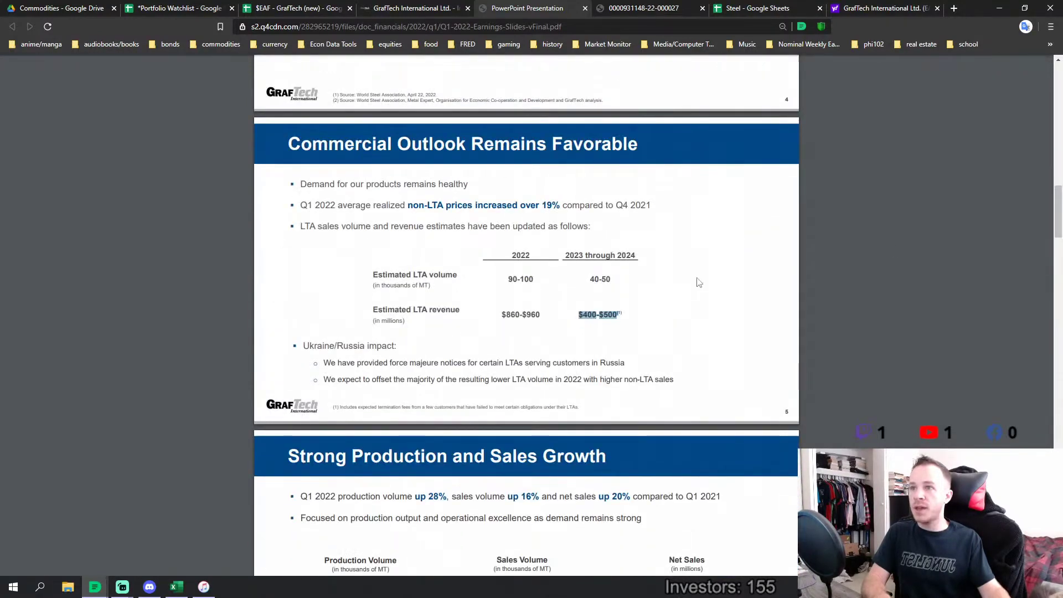
{"action": "scroll", "coordinate": [518, 383], "scroll_direction": "up", "scroll_amount": 1}
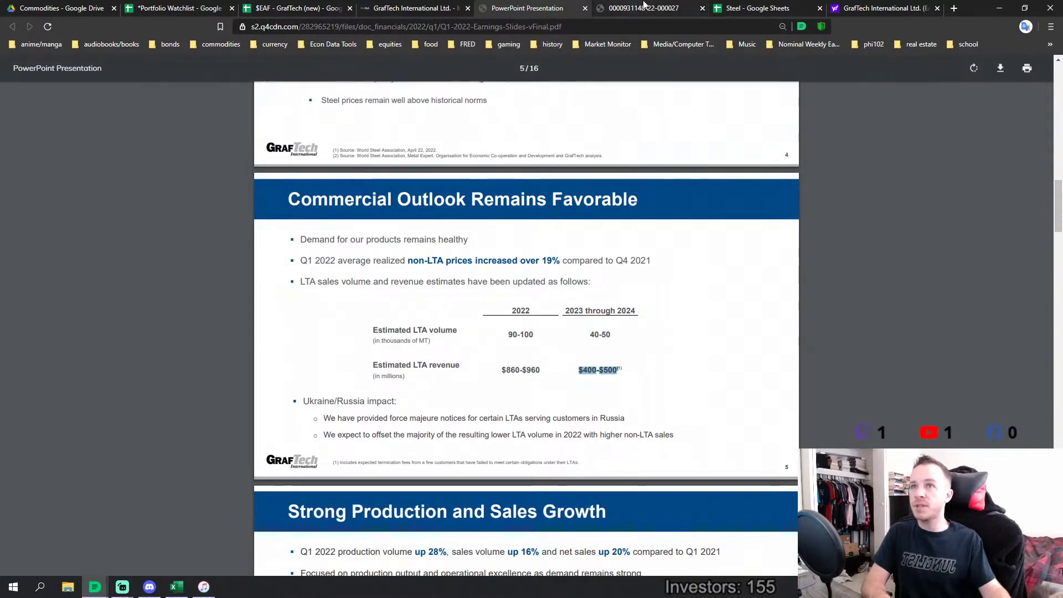
{"action": "left_click", "coordinate": [644, 6]}
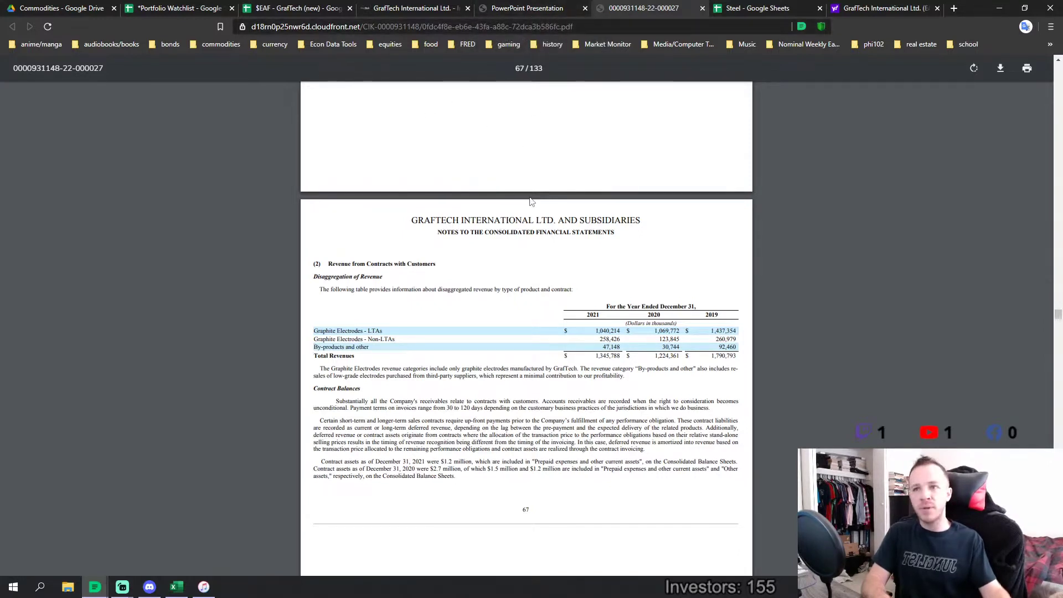
- Return to the GrafTech workbook, and review the projected corrected net income and net margins on the Fundamentals sheet
{"action": "left_click", "coordinate": [351, 5]}
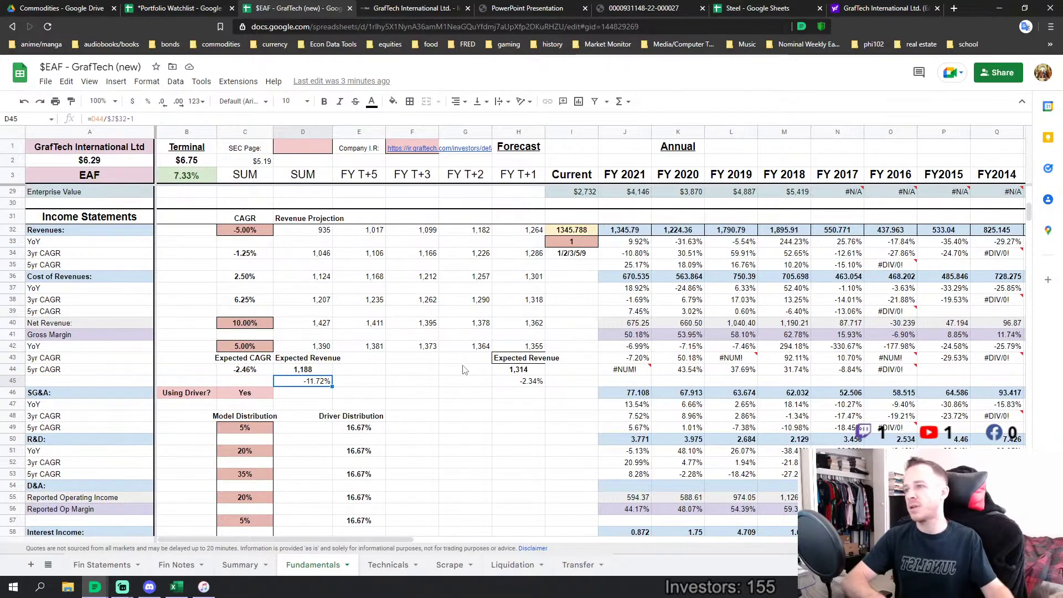
{"action": "scroll", "coordinate": [464, 370], "scroll_direction": "down", "scroll_amount": 15}
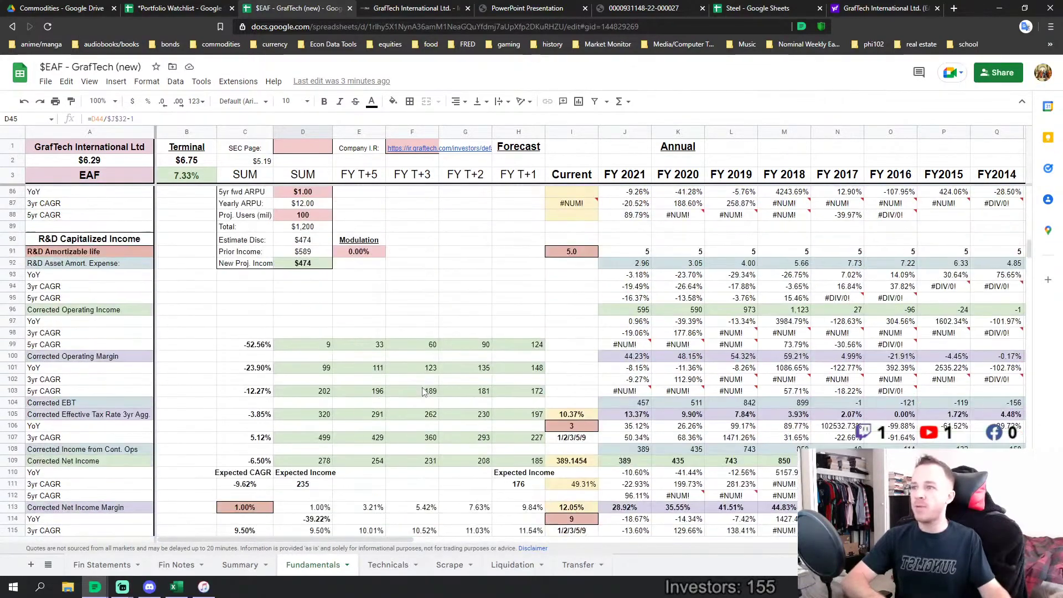
{"action": "scroll", "coordinate": [423, 391], "scroll_direction": "down", "scroll_amount": 1}
{"action": "scroll", "coordinate": [423, 391], "scroll_direction": "down", "scroll_amount": 6}
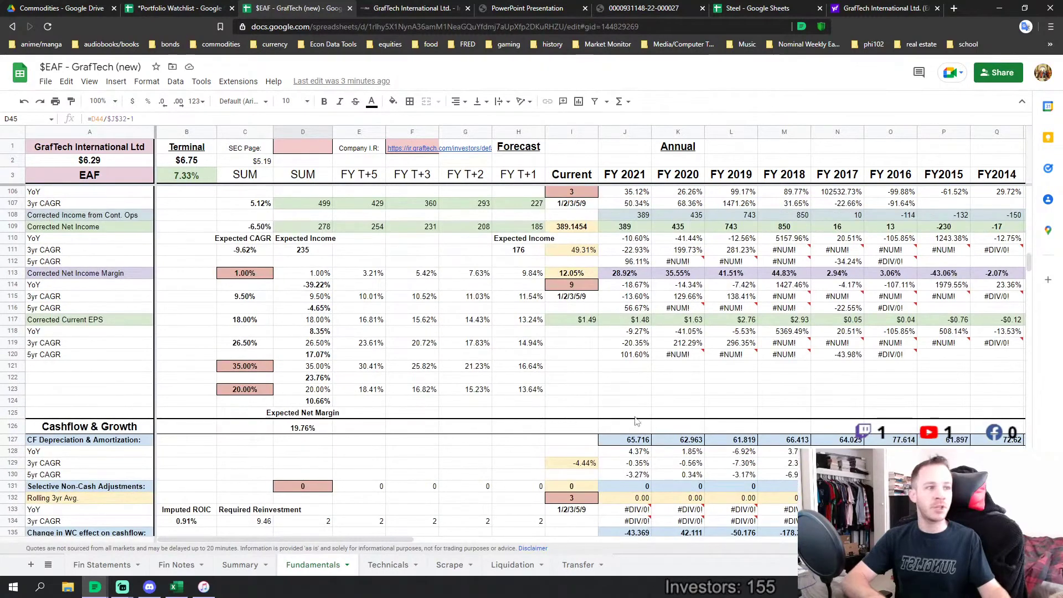
{"action": "left_click", "coordinate": [575, 356]}
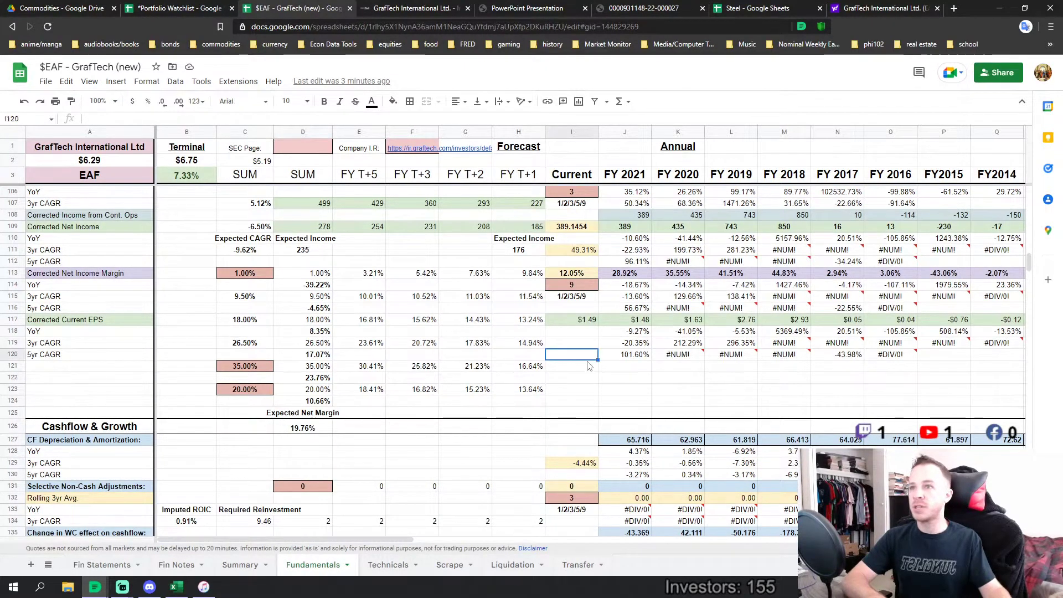
{"action": "scroll", "coordinate": [459, 418], "scroll_direction": "up", "scroll_amount": 1}
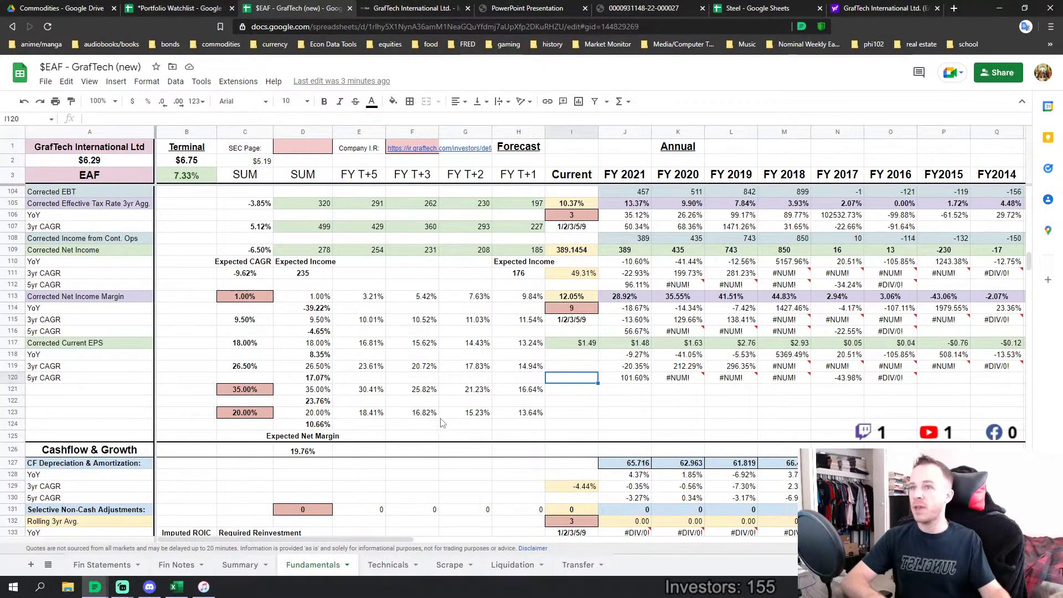
{"action": "scroll", "coordinate": [447, 422], "scroll_direction": "up", "scroll_amount": 2}
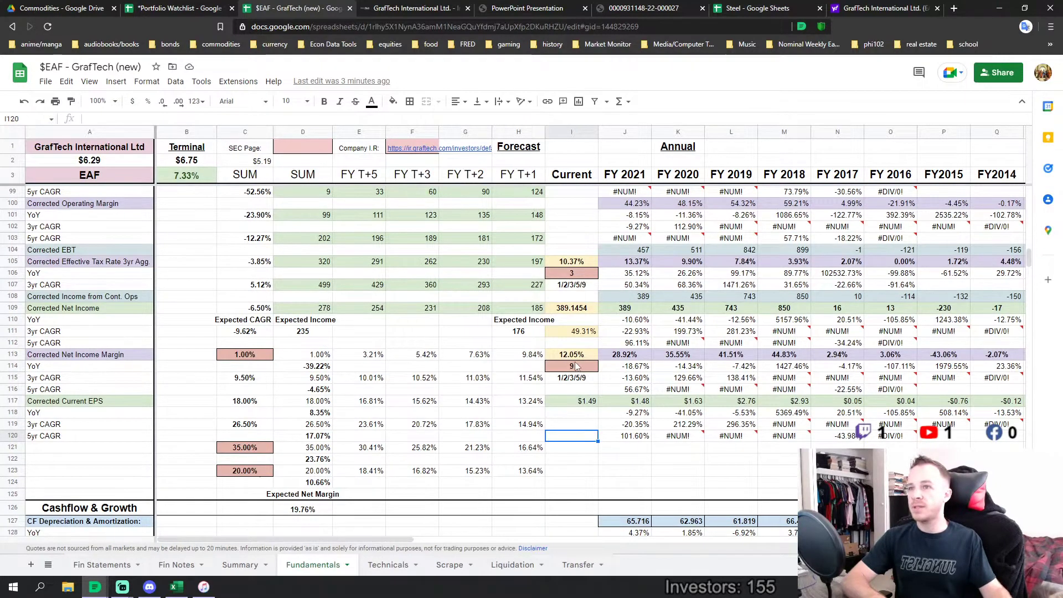
- Examine the averaging period in I114 and the corrected net income margins for FY 2018 to FY 2021 in J113:M113
{"action": "left_click", "coordinate": [579, 367]}
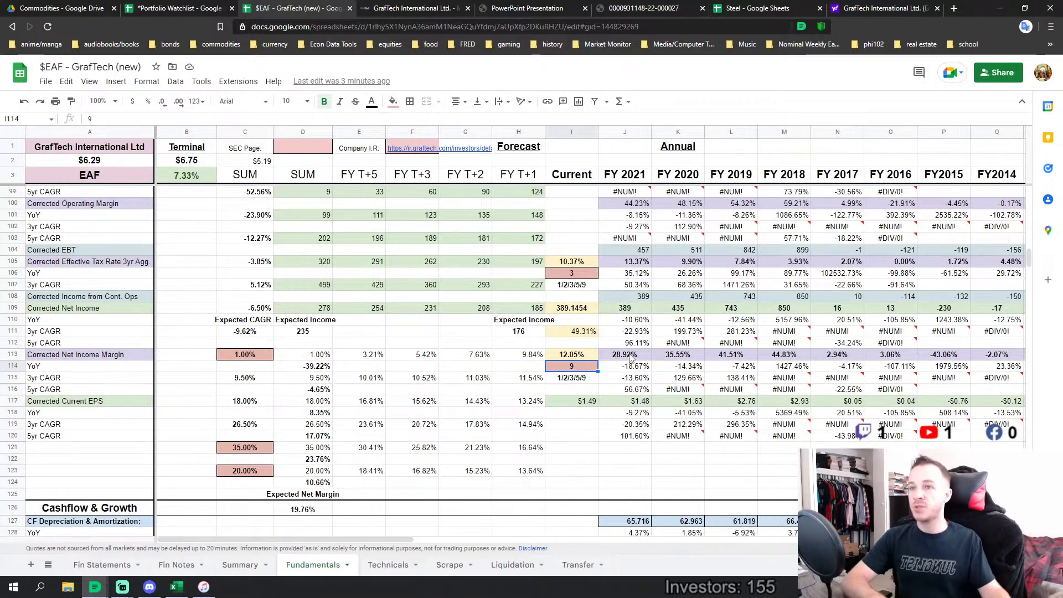
{"action": "left_click_drag", "start_coordinate": [631, 357], "coordinate": [777, 360]}
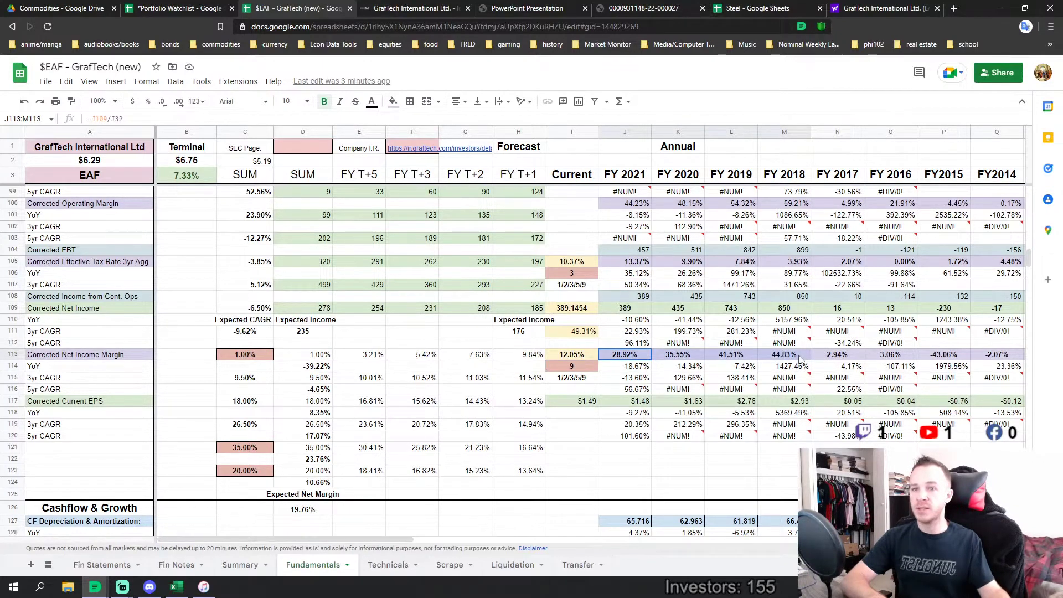
{"action": "left_click_drag", "start_coordinate": [798, 359], "coordinate": [799, 358]}
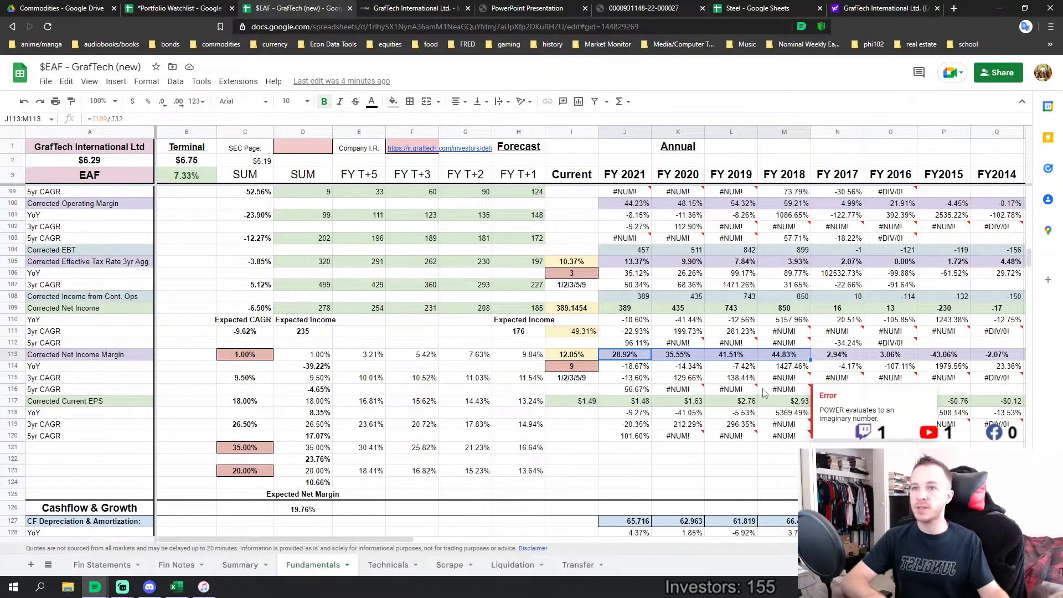
{"action": "left_click_drag", "start_coordinate": [770, 359], "coordinate": [630, 360]}
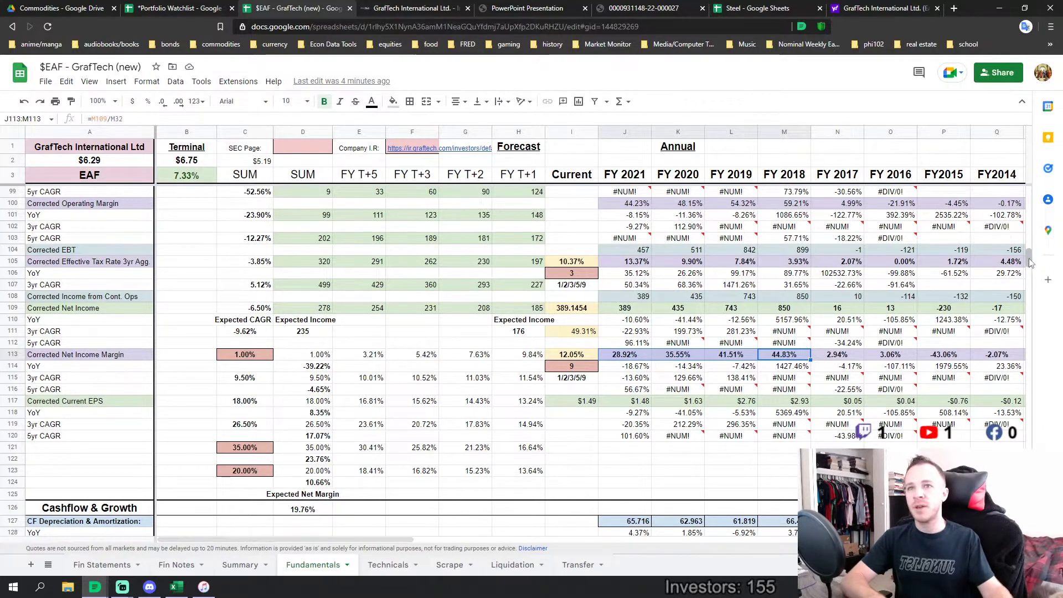
- Examine the segment totals in K388 and I388, and return to the corrected net income margin rows for comparison
{"action": "left_click_drag", "start_coordinate": [1028, 258], "coordinate": [1021, 445]}
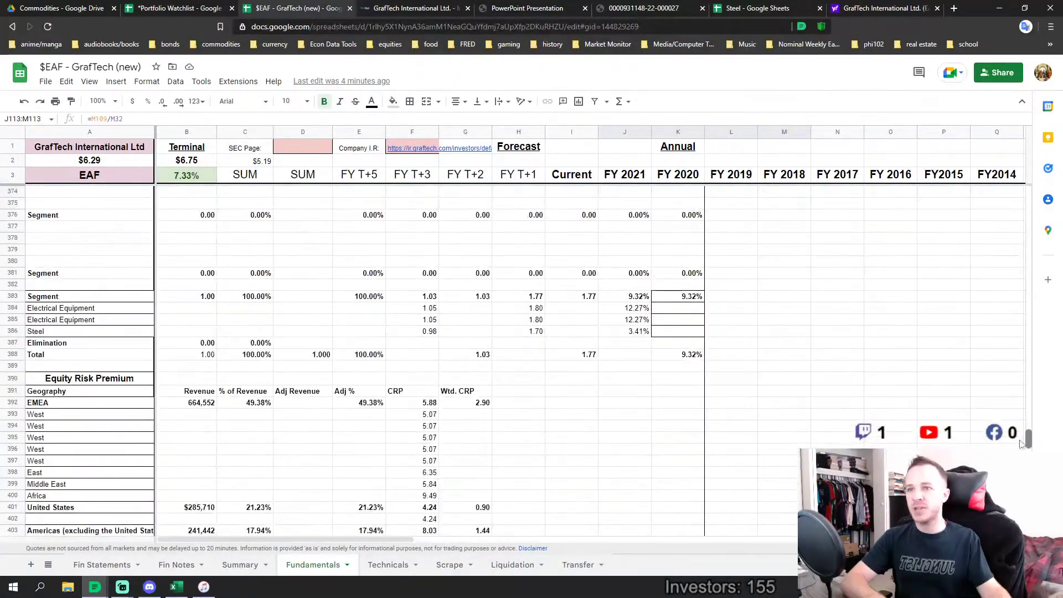
{"action": "left_click", "coordinate": [692, 354]}
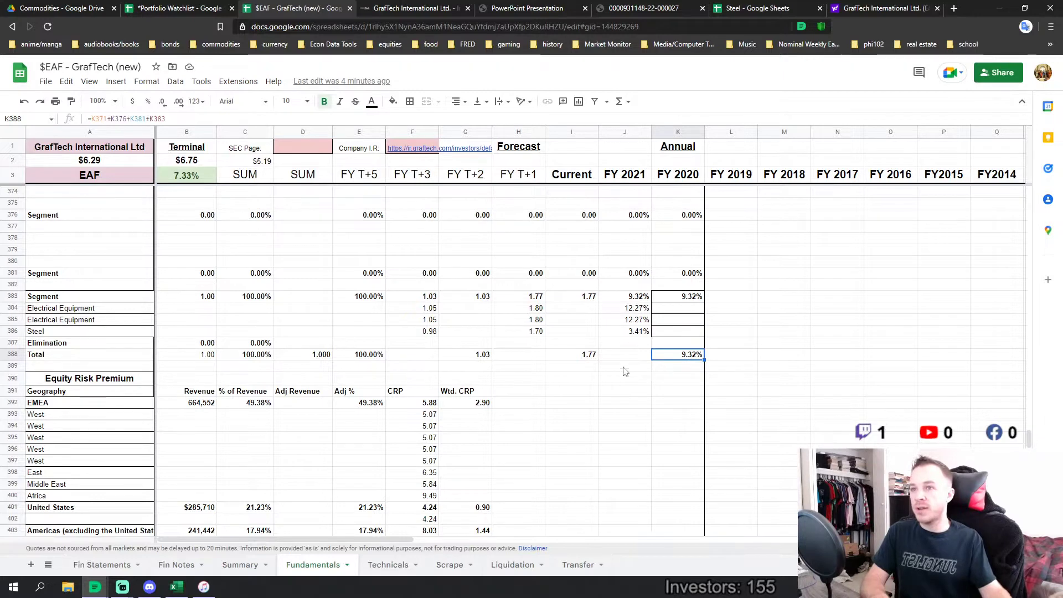
{"action": "left_click", "coordinate": [588, 362]}
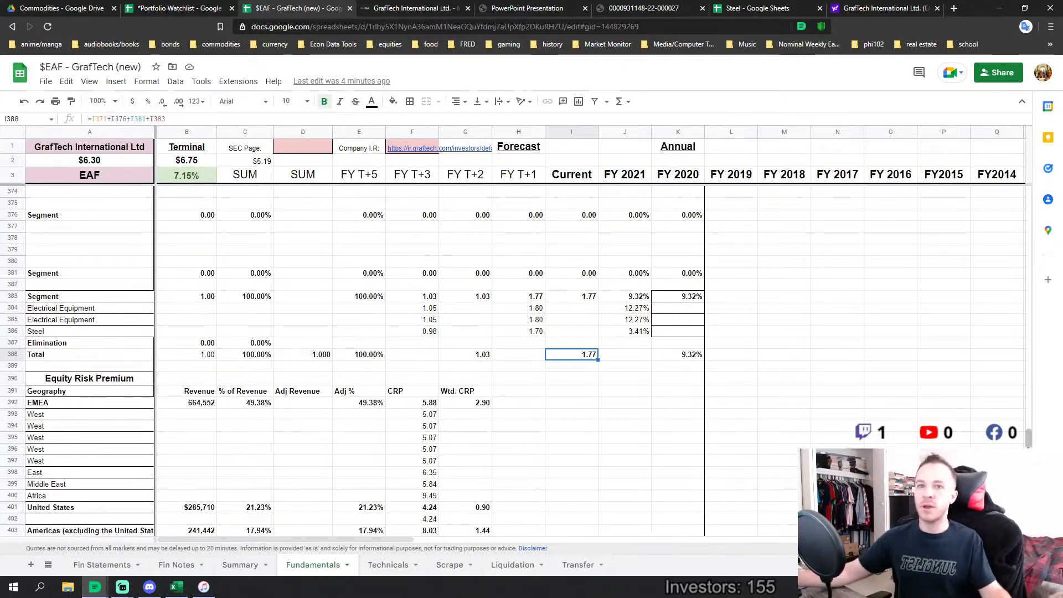
{"action": "left_click_drag", "start_coordinate": [1026, 443], "coordinate": [1033, 278]}
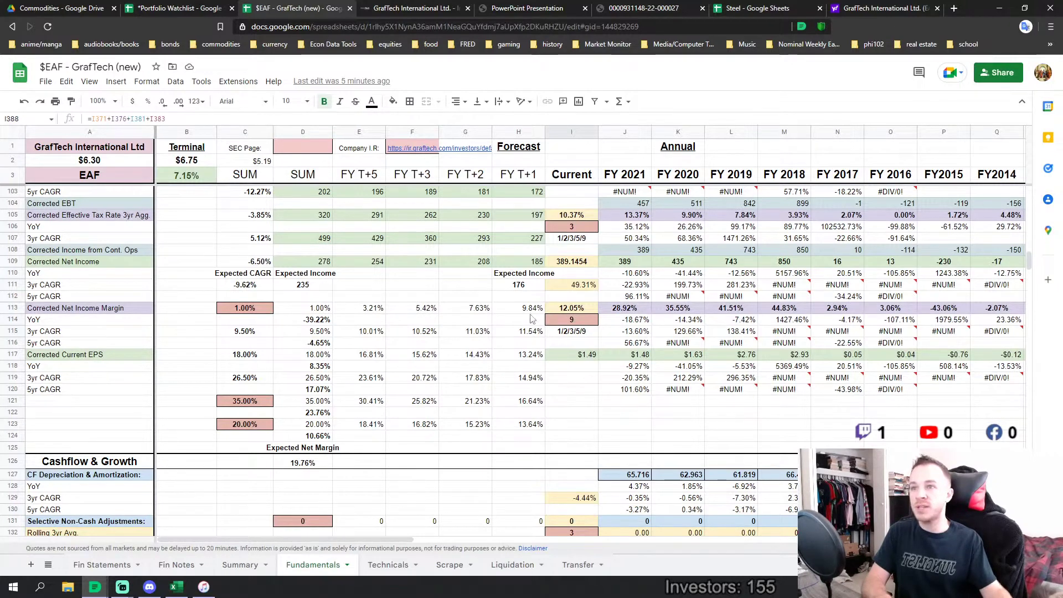
- Examine the FY T+1 net income margin scenarios in H113:H123 alongside the corrected operating income and net income rows above
{"action": "left_click_drag", "start_coordinate": [530, 314], "coordinate": [528, 424]}
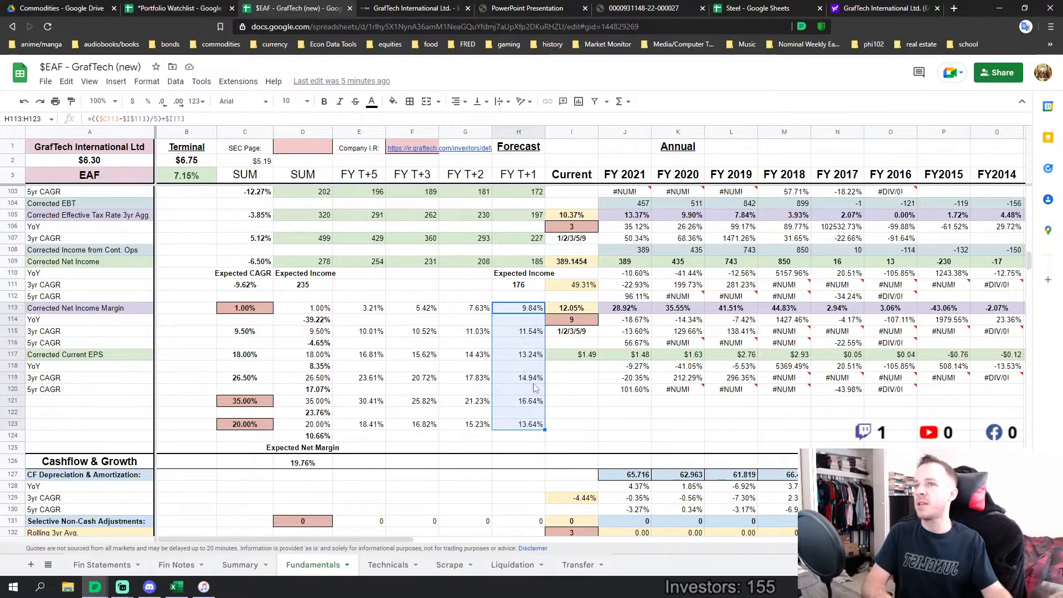
{"action": "scroll", "coordinate": [540, 306], "scroll_direction": "up", "scroll_amount": 3}
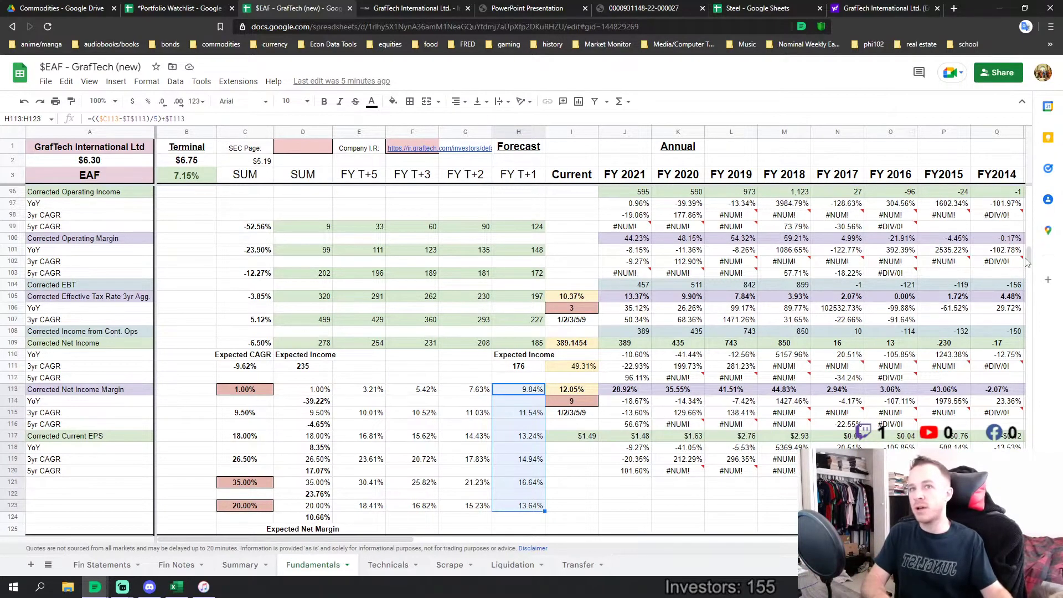
{"action": "mouse_move", "coordinate": [1026, 261]}
{"action": "left_mouse_down"}
{"action": "mouse_move", "coordinate": [1031, 213]}
{"action": "mouse_move", "coordinate": [1033, 260]}
{"action": "left_mouse_up"}
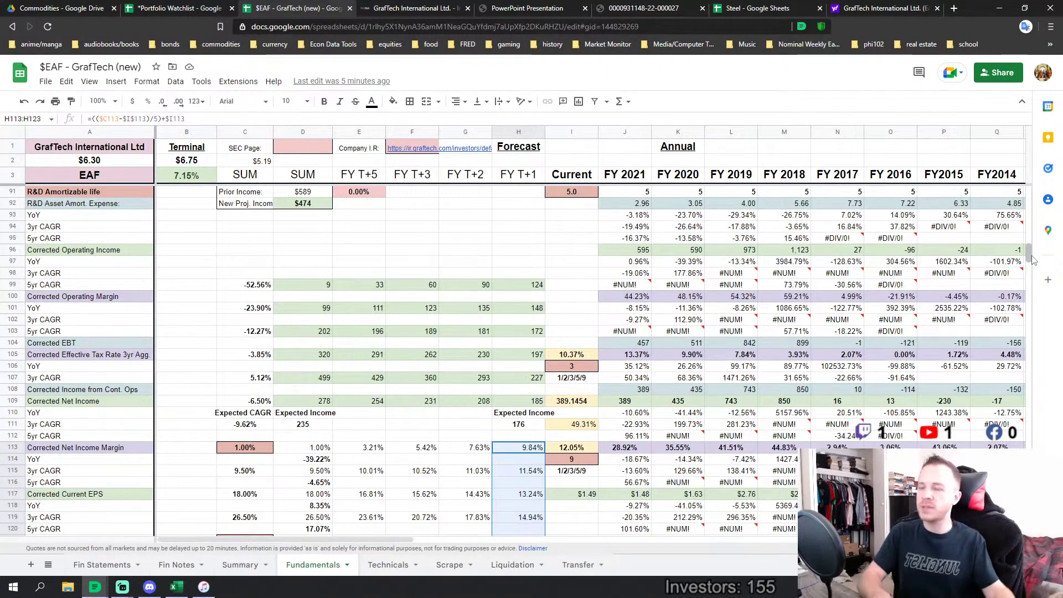
{"action": "scroll", "coordinate": [478, 268], "scroll_direction": "down", "scroll_amount": 2}
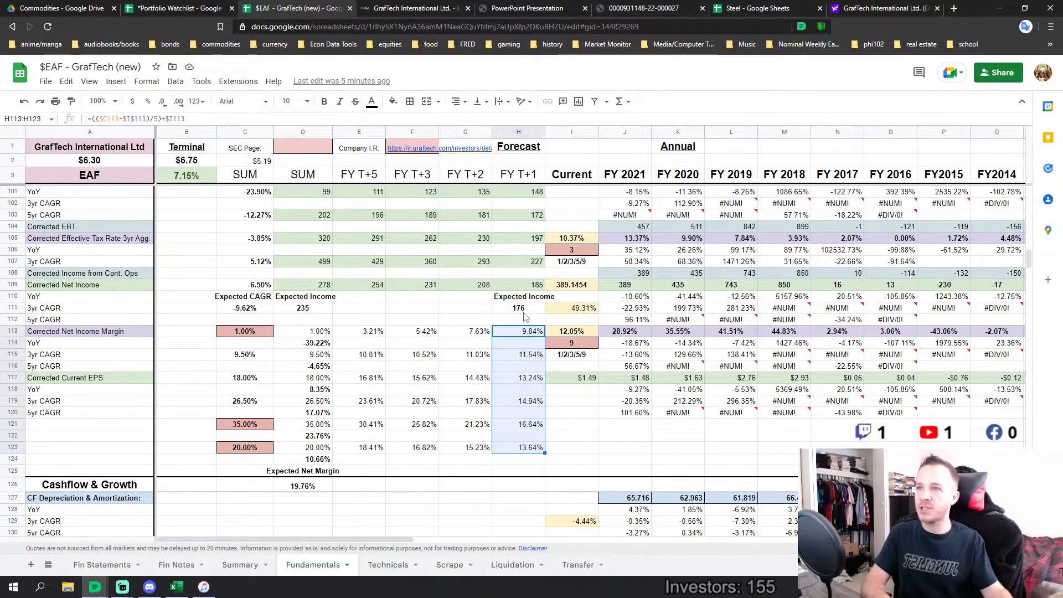
{"action": "scroll", "coordinate": [526, 326], "scroll_direction": "up", "scroll_amount": 1}
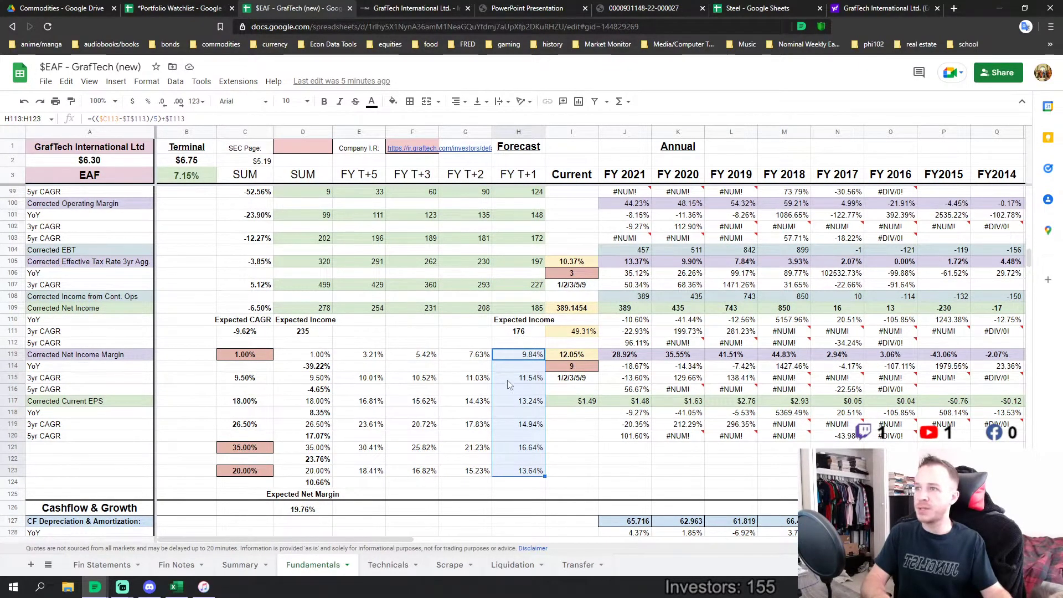
{"action": "scroll", "coordinate": [248, 445], "scroll_direction": "down", "scroll_amount": 1}
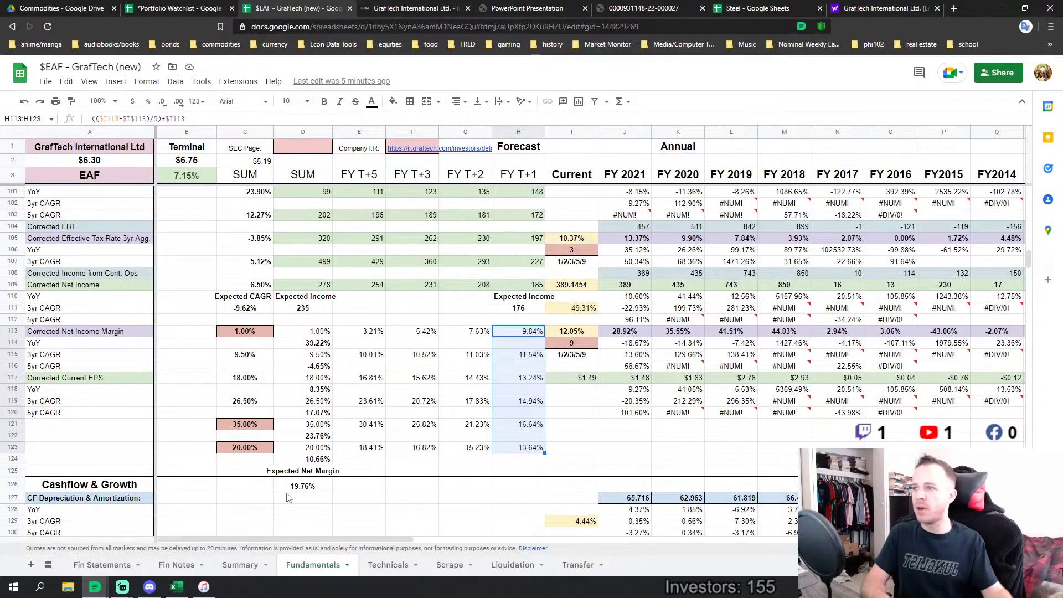
- Try a 30% corrected net income margin in C121, and undo the change
{"action": "left_click", "coordinate": [237, 425]}
{"action": "type", "text": "30"}
{"action": "key", "text": "Return"}
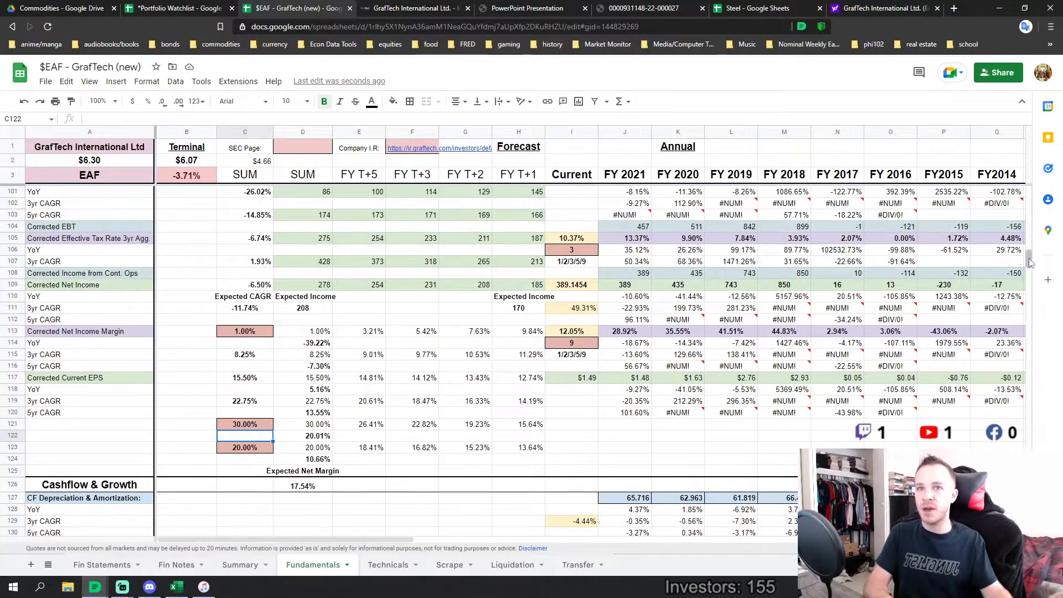
{"action": "left_click", "coordinate": [24, 102]}
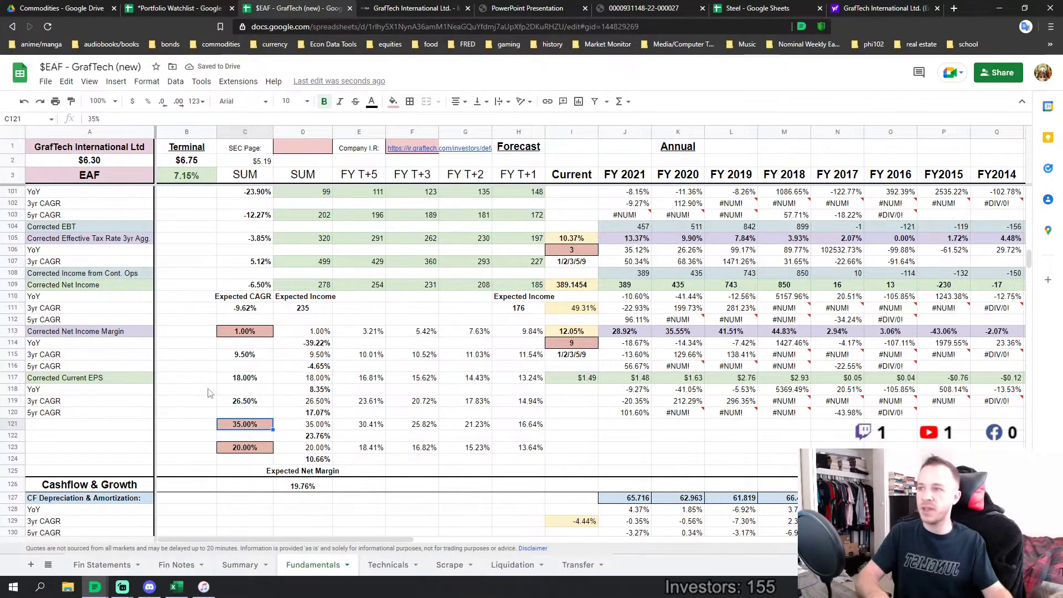
- Examine the ROIC, required reinvestment and terminal value formula in B148, and return to the net income margin scenarios
{"action": "scroll", "coordinate": [248, 288], "scroll_direction": "down", "scroll_amount": 2}
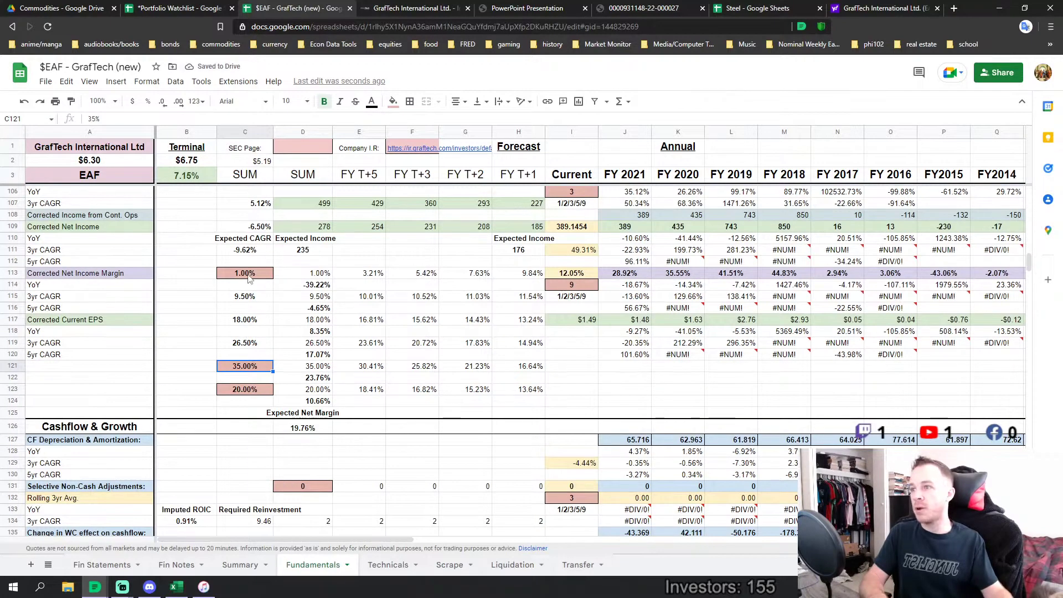
{"action": "scroll", "coordinate": [249, 279], "scroll_direction": "down", "scroll_amount": 2}
{"action": "scroll", "coordinate": [220, 340], "scroll_direction": "down", "scroll_amount": 8}
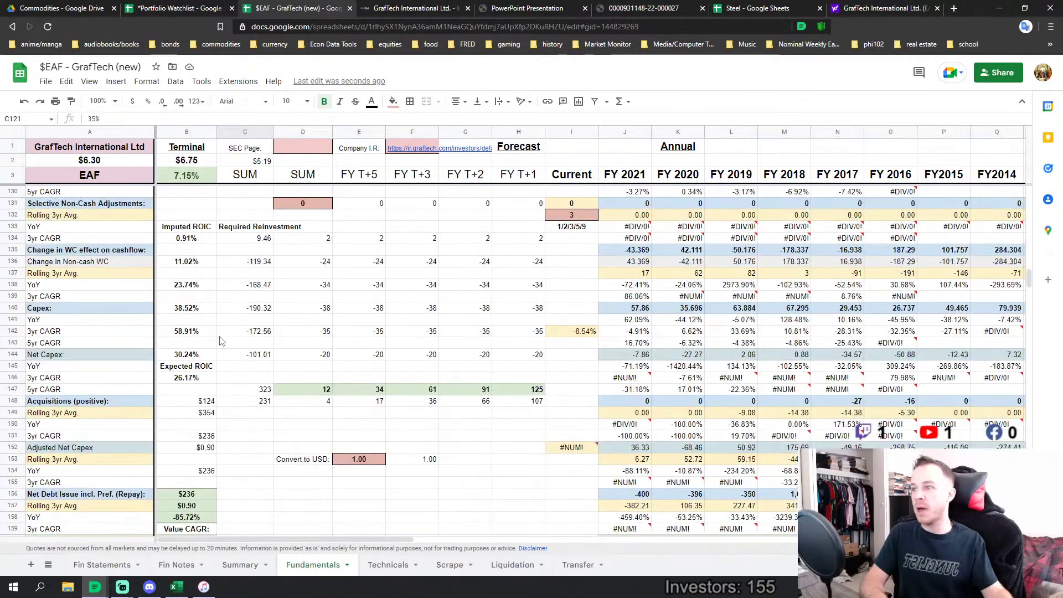
{"action": "left_click", "coordinate": [209, 403]}
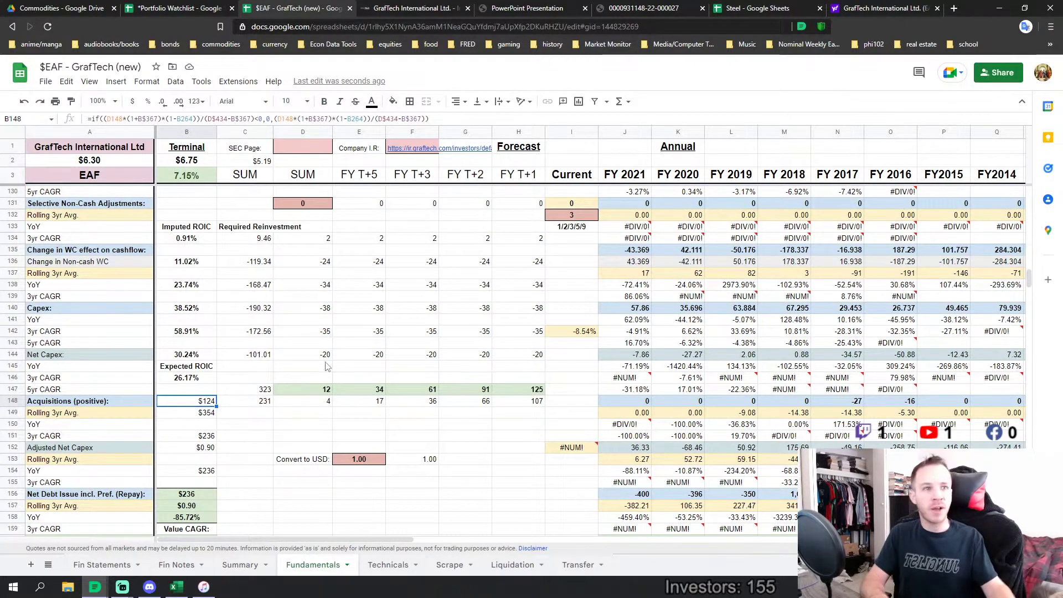
{"action": "scroll", "coordinate": [298, 470], "scroll_direction": "up", "scroll_amount": 4}
{"action": "scroll", "coordinate": [295, 379], "scroll_direction": "up", "scroll_amount": 5}
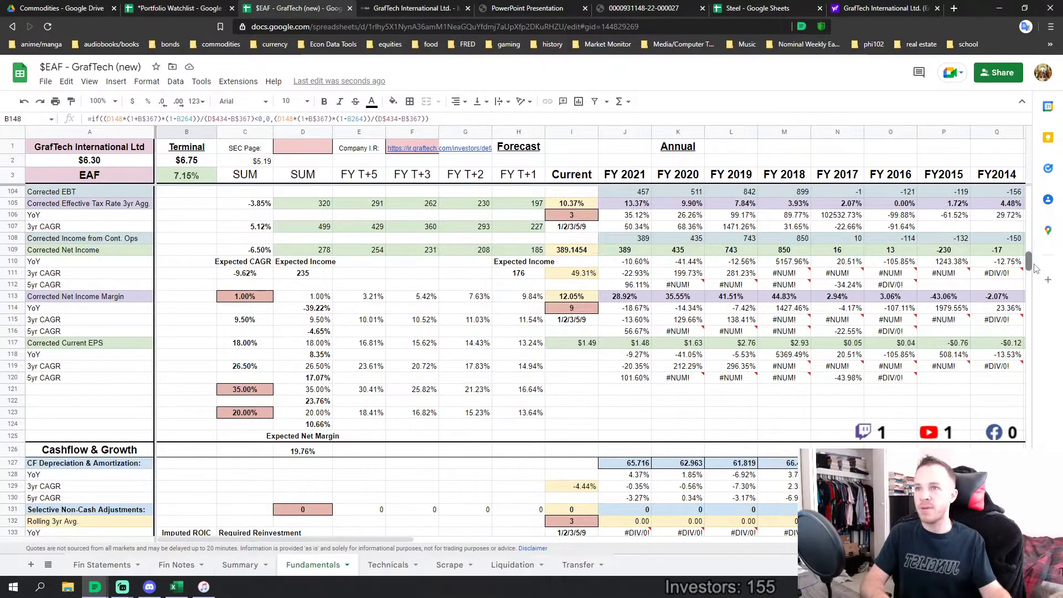
- Set the sales-to-capital scenario ratio in B360 of the Terminal column to 2.75
{"action": "left_click_drag", "start_coordinate": [1034, 268], "coordinate": [1054, 417]}
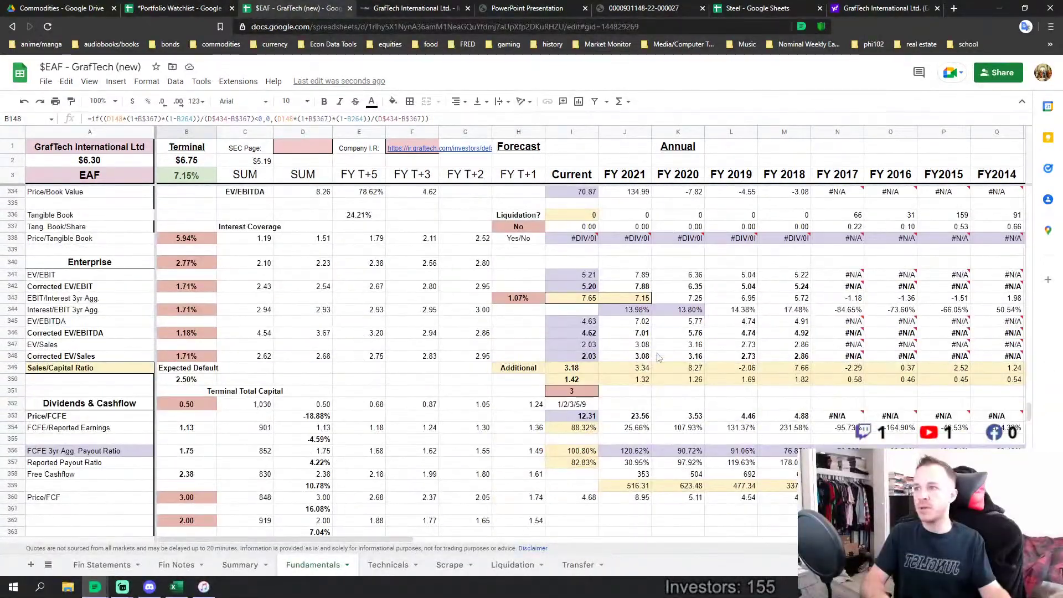
{"action": "scroll", "coordinate": [659, 357], "scroll_direction": "down", "scroll_amount": 2}
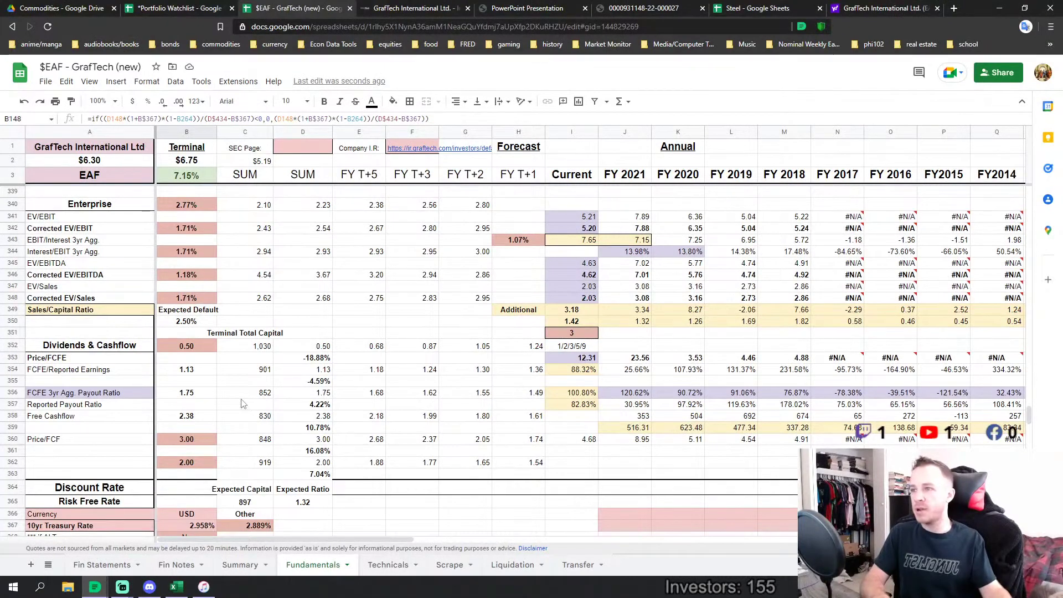
{"action": "scroll", "coordinate": [255, 382], "scroll_direction": "down", "scroll_amount": 1}
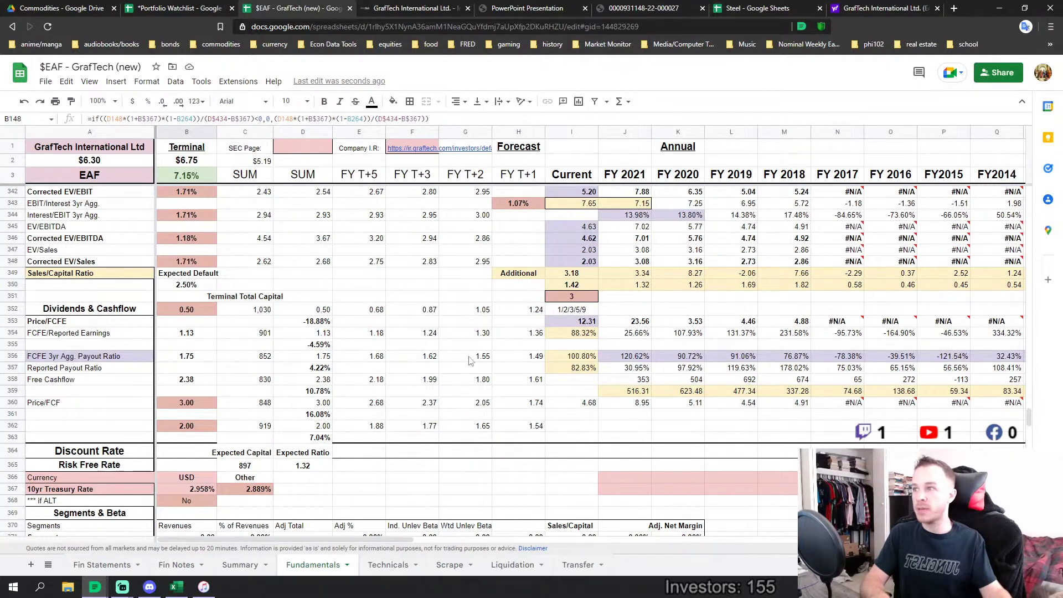
{"action": "left_click", "coordinate": [185, 404]}
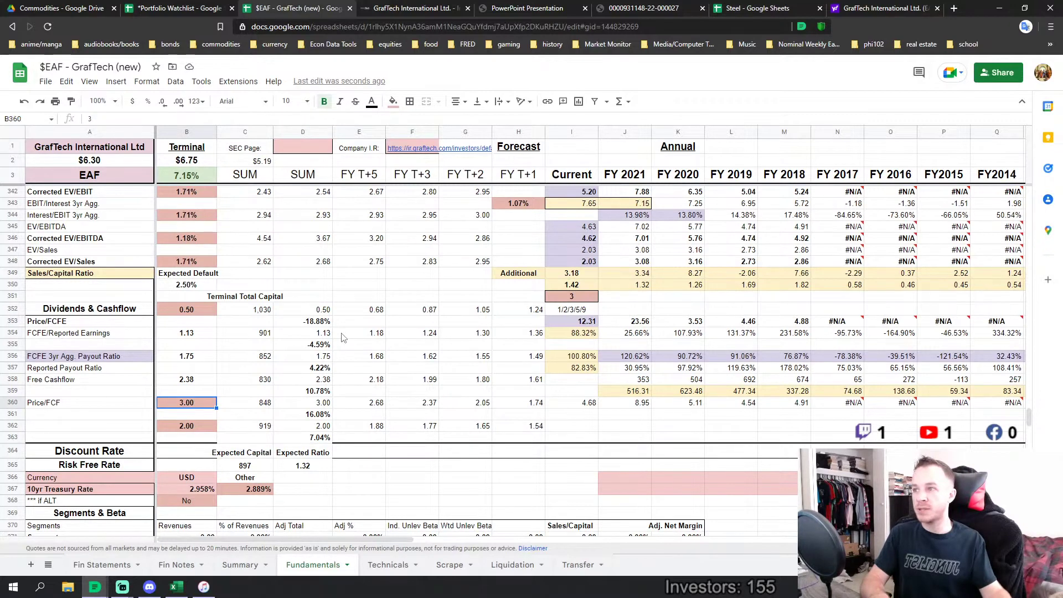
{"action": "type", "text": "2.75"}
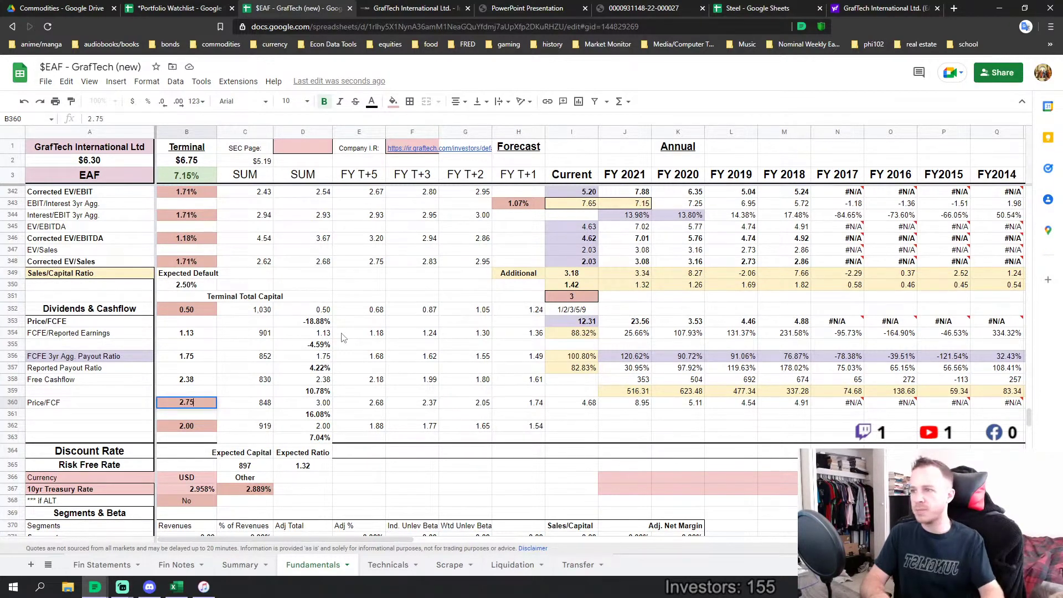
{"action": "key", "text": "Return"}
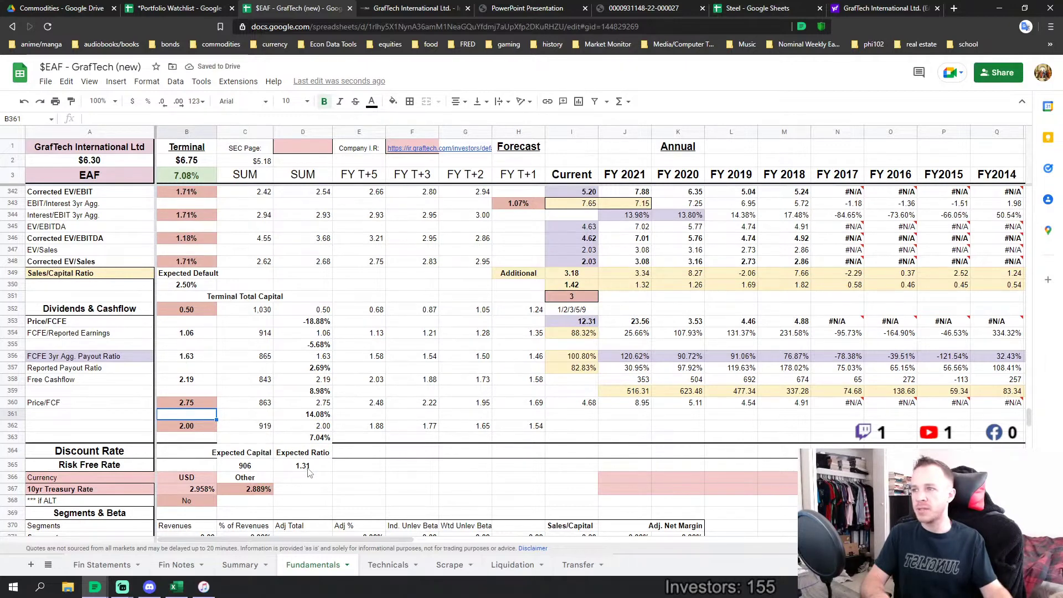
- Check the expected ratio in D365 against the terminal ratio scenarios in column B, and set the ratio in B362 to 1.75
{"action": "left_click", "coordinate": [309, 468]}
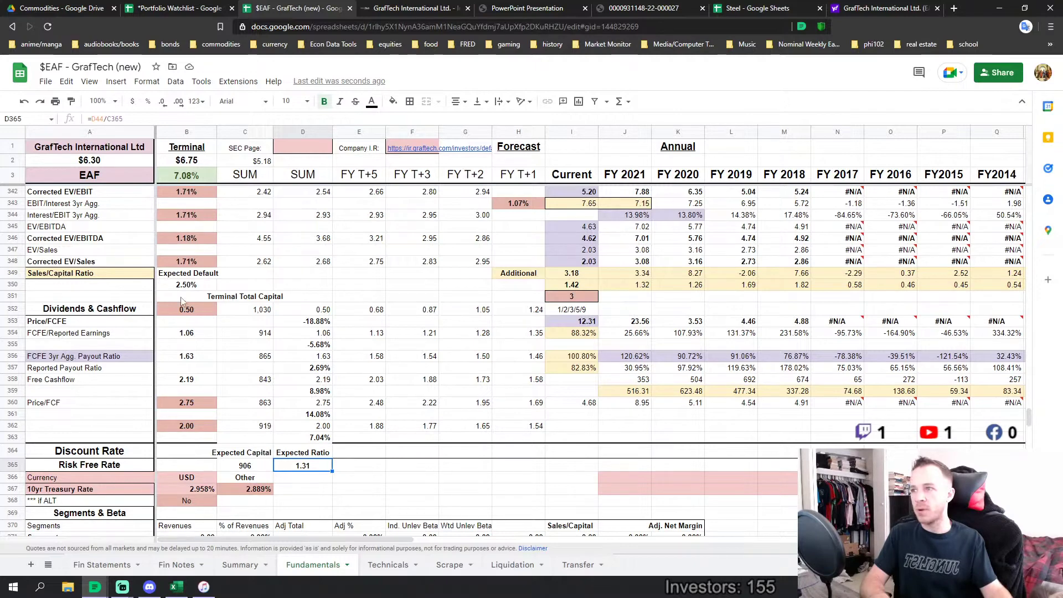
{"action": "left_click_drag", "start_coordinate": [182, 313], "coordinate": [186, 425]}
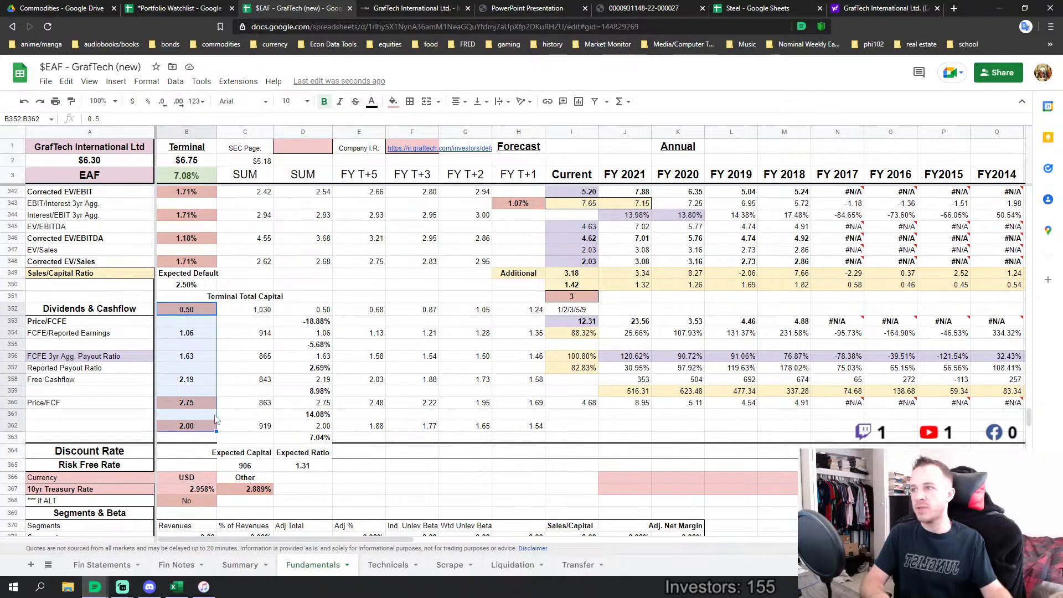
{"action": "scroll", "coordinate": [332, 352], "scroll_direction": "up", "scroll_amount": 4}
{"action": "scroll", "coordinate": [242, 364], "scroll_direction": "down", "scroll_amount": 4}
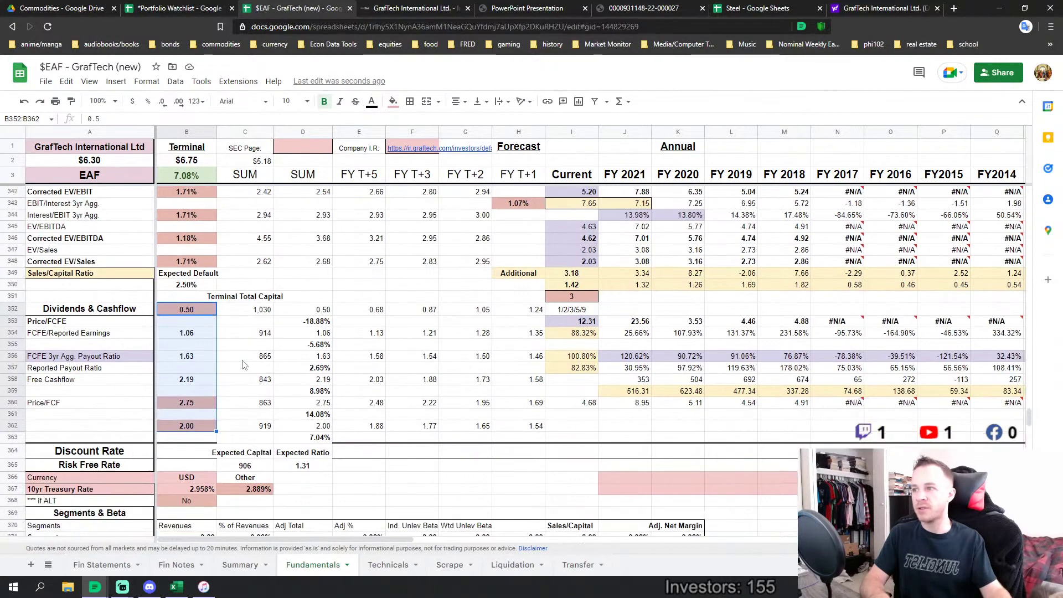
{"action": "left_click", "coordinate": [323, 426]}
{"action": "left_click", "coordinate": [296, 465]}
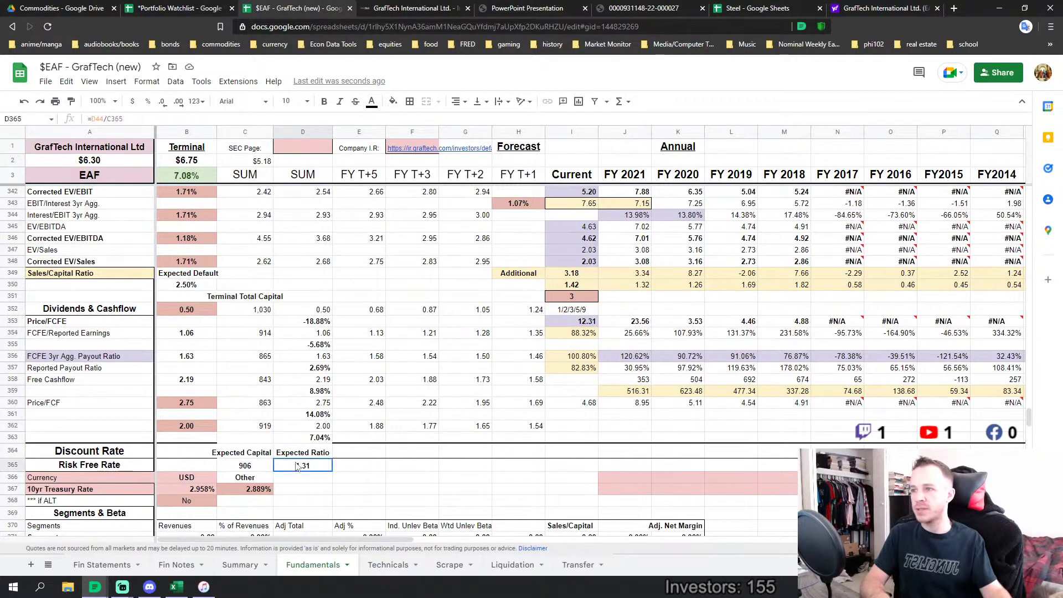
{"action": "left_click_drag", "start_coordinate": [201, 359], "coordinate": [197, 380]}
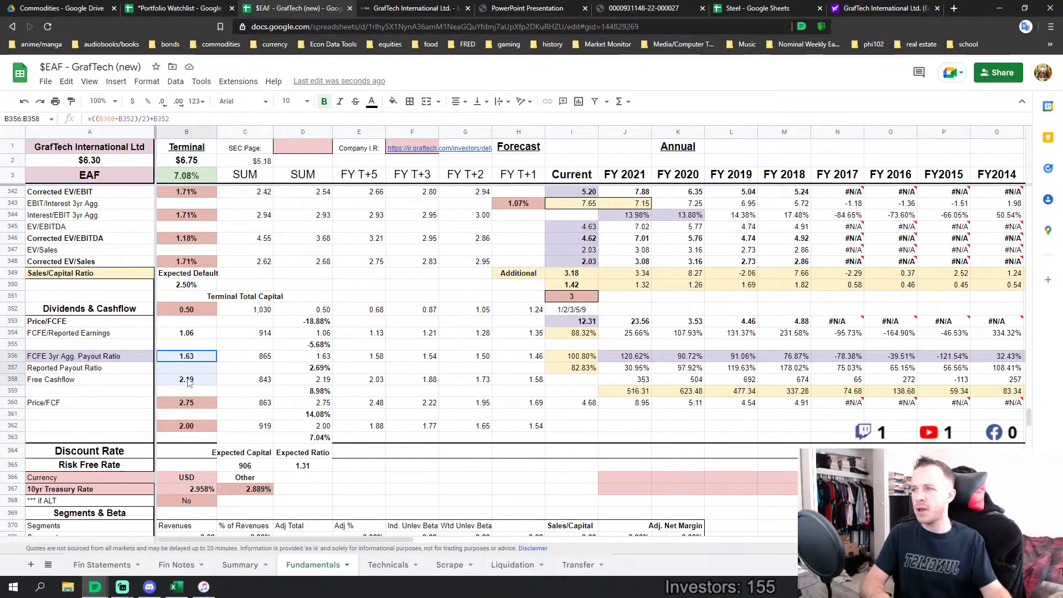
{"action": "left_click", "coordinate": [197, 427]}
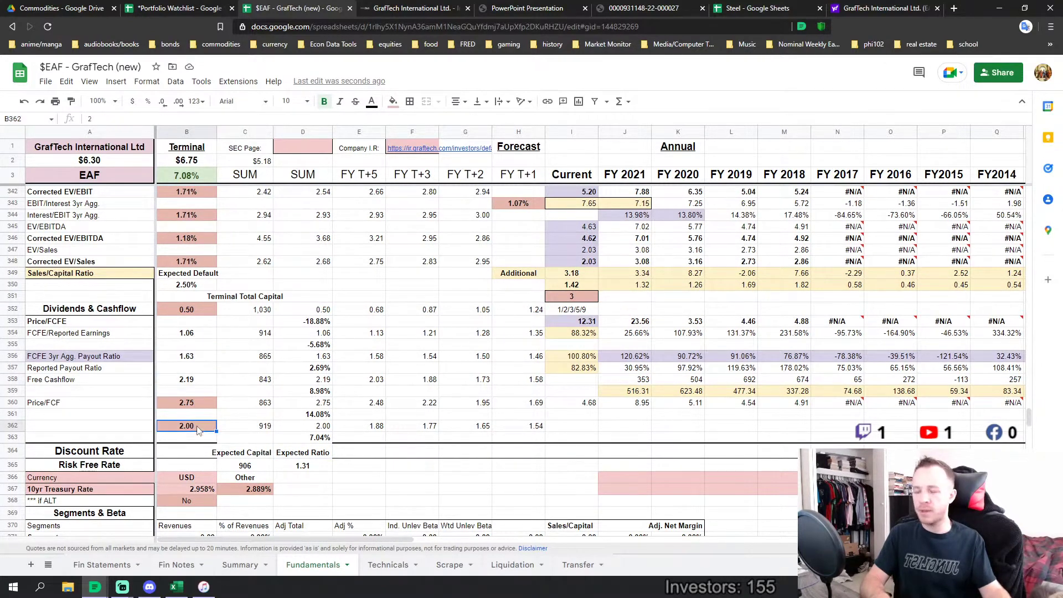
{"action": "type", "text": "1.75"}
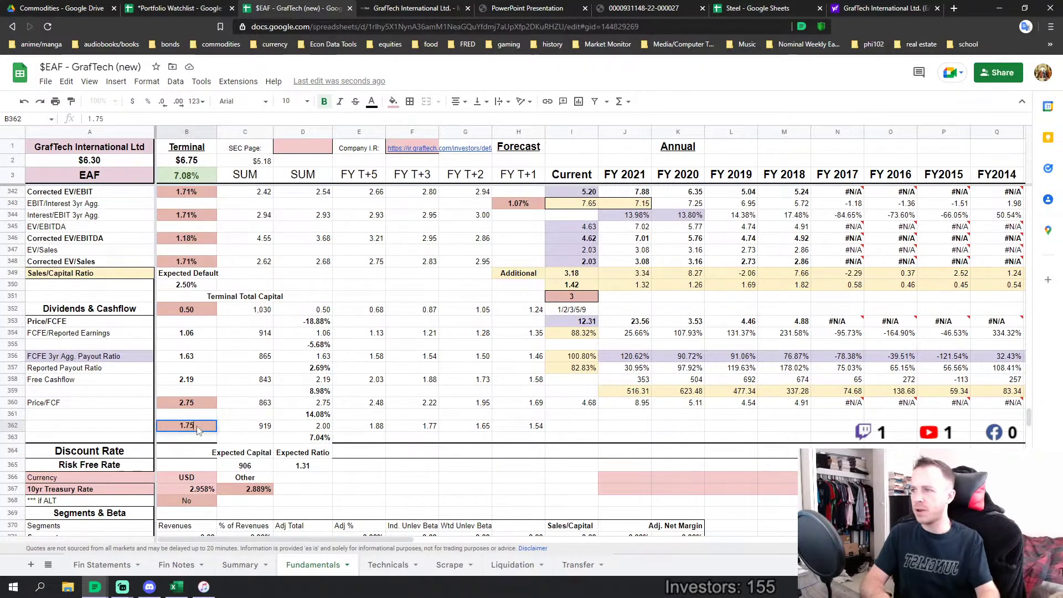
{"action": "key", "text": "Return"}
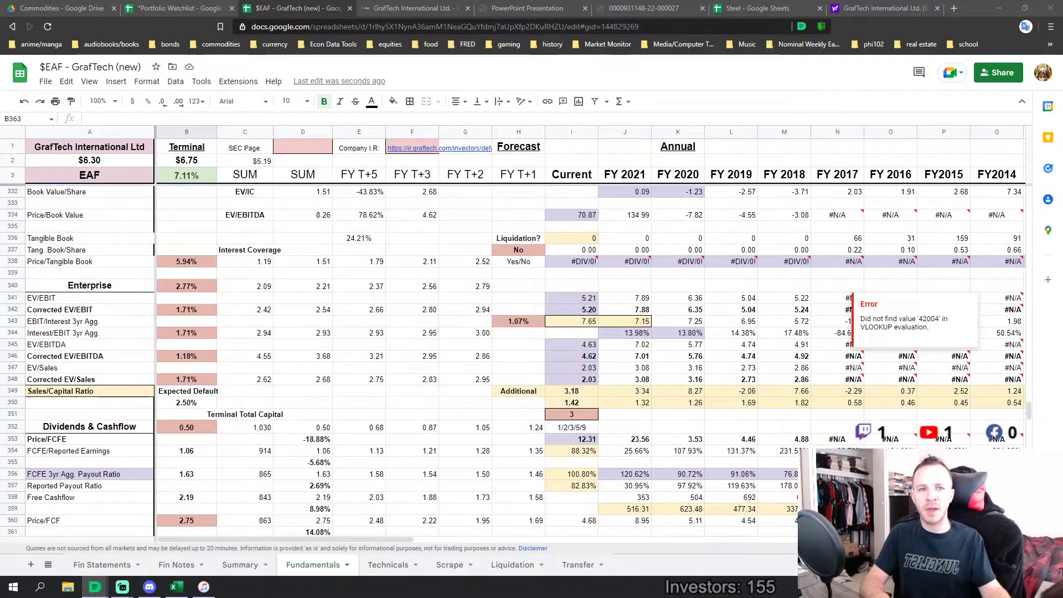
- Go through the interest coverage default rates from B338 down, and set the rate in B342 to 2.31%
{"action": "left_click", "coordinate": [183, 261]}
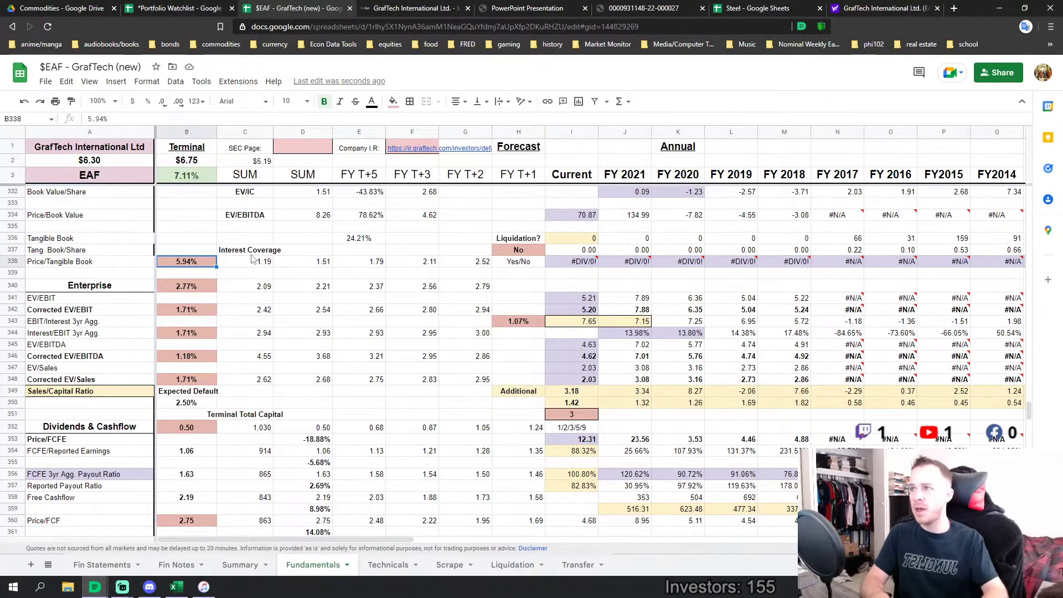
{"action": "key", "text": "Down"}
{"action": "key", "text": "Down"}
{"action": "mouse_move", "coordinate": [1029, 366]}
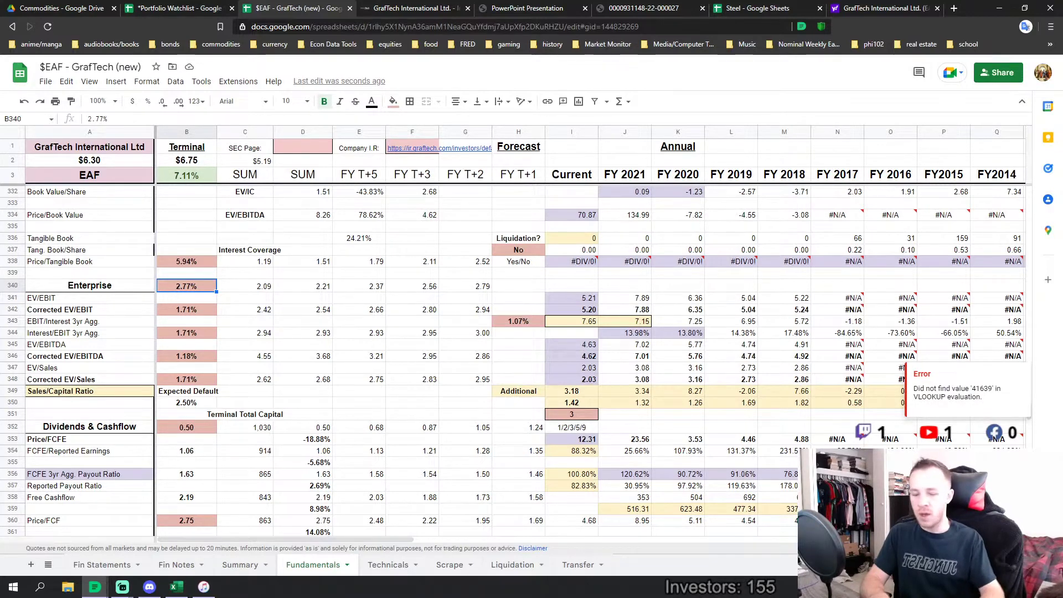
{"action": "key", "text": "Down"}
{"action": "key", "text": "Down"}
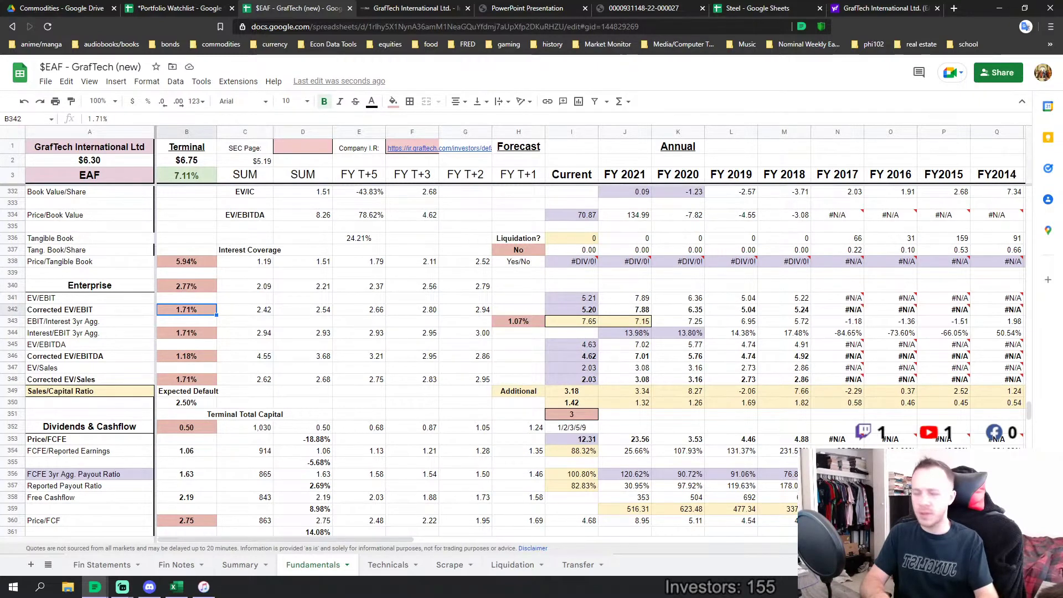
{"action": "type", "text": "2.31%"}
{"action": "key", "text": "Return"}
- Review the remaining default rates in B344:B348, and examine the terminal capital scenarios, expected capital and expected ratio below them
{"action": "key", "text": "Down"}
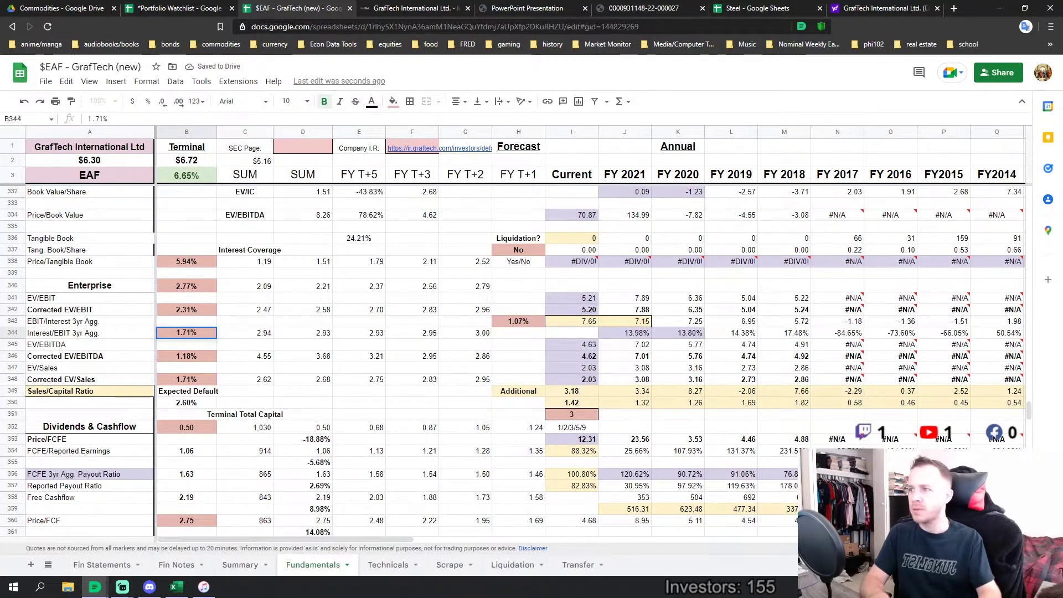
{"action": "key", "text": "Down"}
{"action": "key", "text": "Down"}
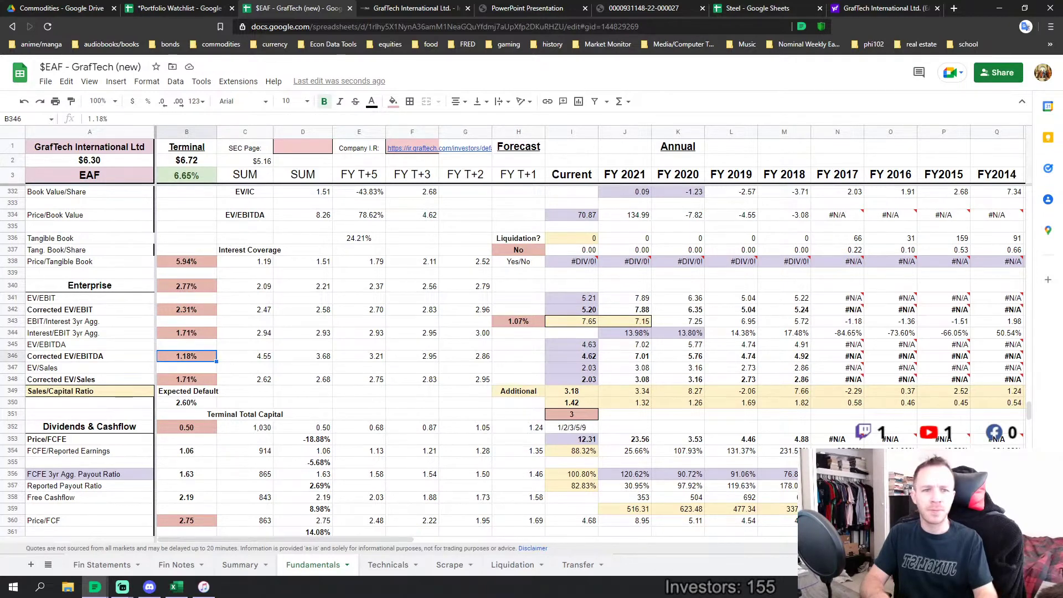
{"action": "key", "text": "Down"}
{"action": "key", "text": "Down"}
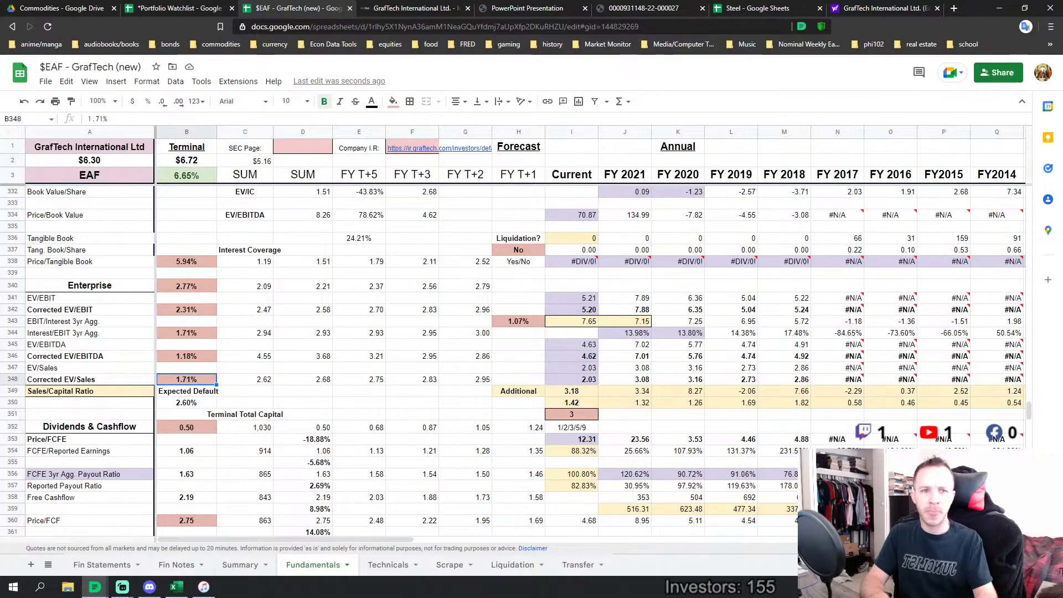
{"action": "left_click", "coordinate": [352, 224]}
{"action": "scroll", "coordinate": [606, 368], "scroll_direction": "down", "scroll_amount": 5}
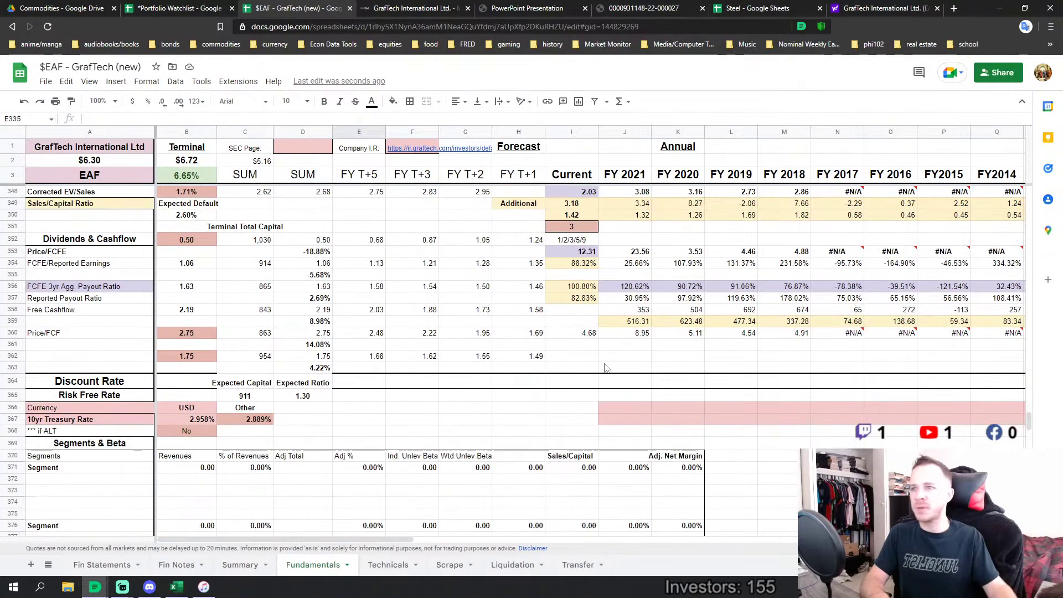
{"action": "mouse_move", "coordinate": [846, 252]}
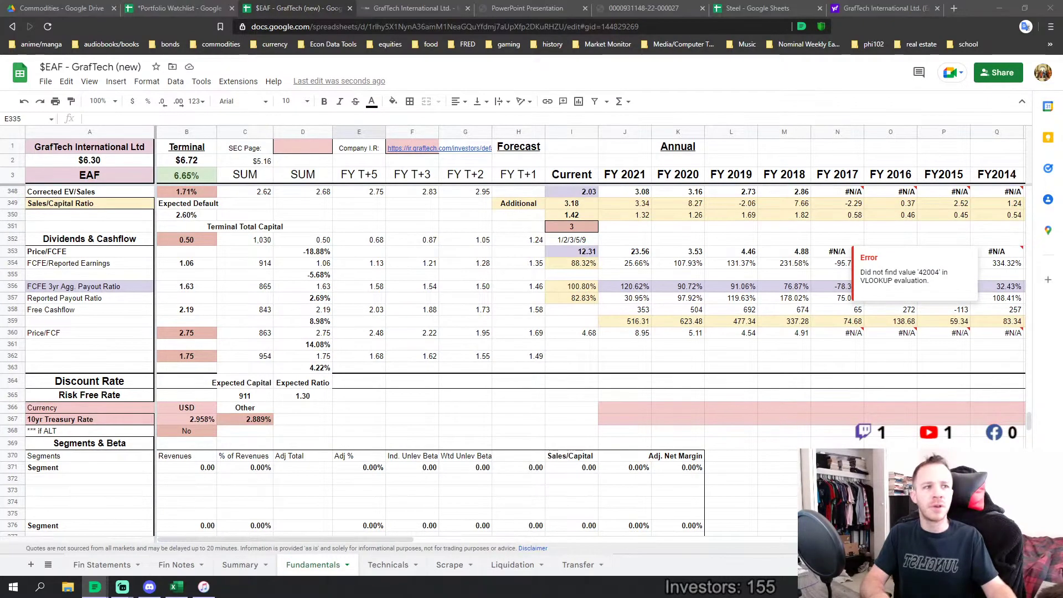
{"action": "scroll", "coordinate": [484, 320], "scroll_direction": "up", "scroll_amount": 1}
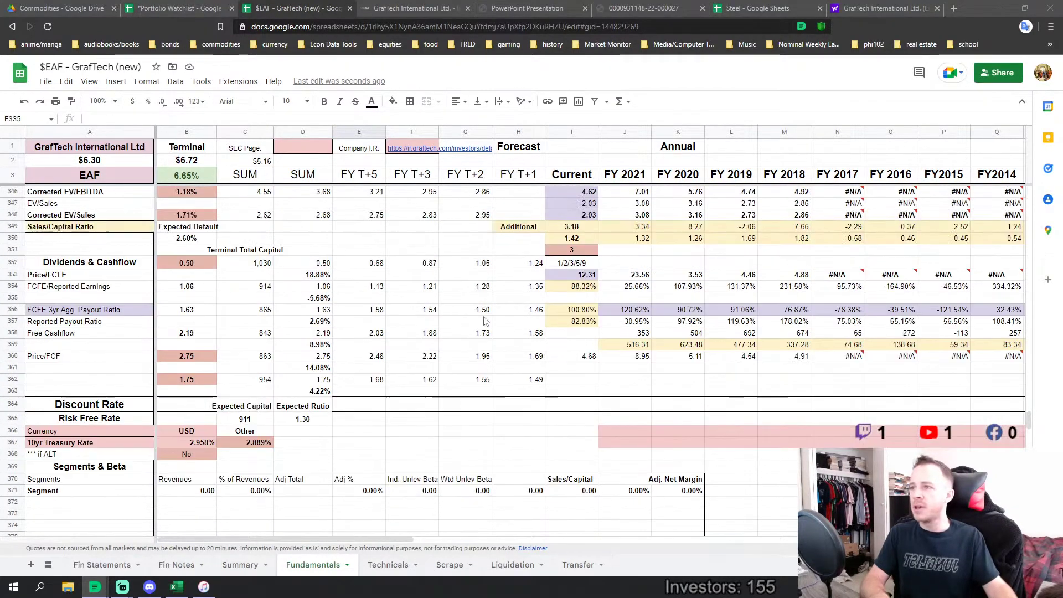
- Set the averaging period for the current Sales/Capital Ratio in I351 to 5, comparing the outcome with the previous period
{"action": "scroll", "coordinate": [1028, 423], "scroll_direction": "up", "scroll_amount": 3}
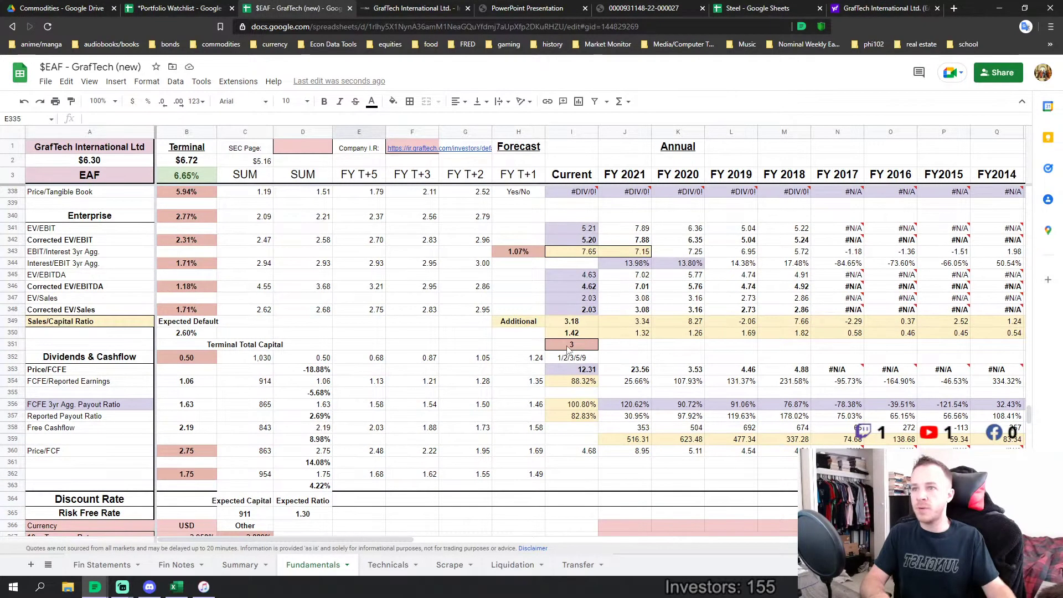
{"action": "left_click", "coordinate": [568, 346]}
{"action": "type", "text": "5"}
{"action": "key", "text": "Return"}
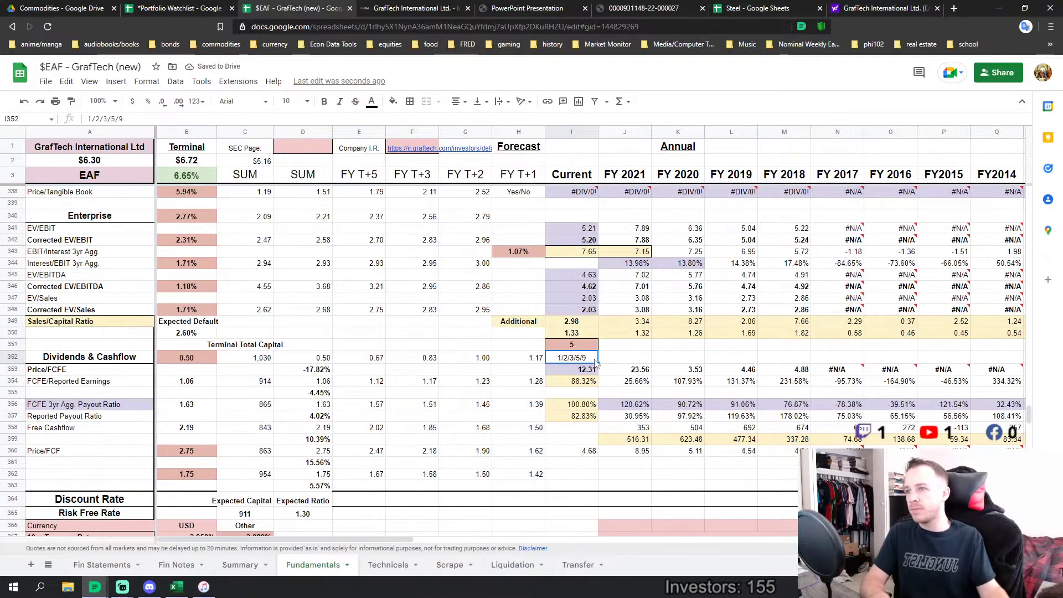
{"action": "scroll", "coordinate": [41, 199], "scroll_direction": "up", "scroll_amount": 2}
{"action": "left_click", "coordinate": [24, 101]}
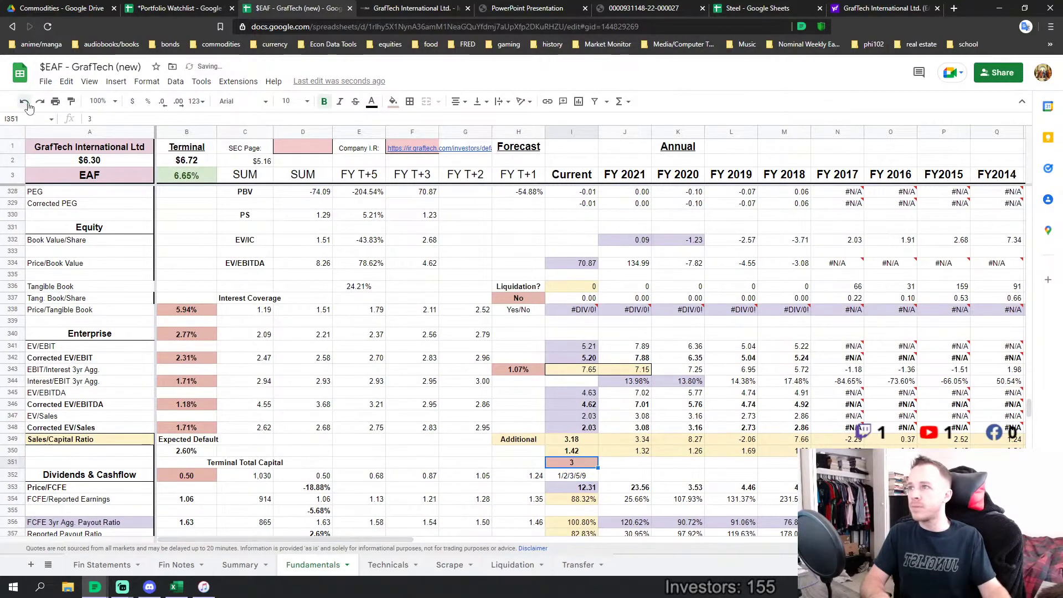
{"action": "scroll", "coordinate": [657, 414], "scroll_direction": "down", "scroll_amount": 1}
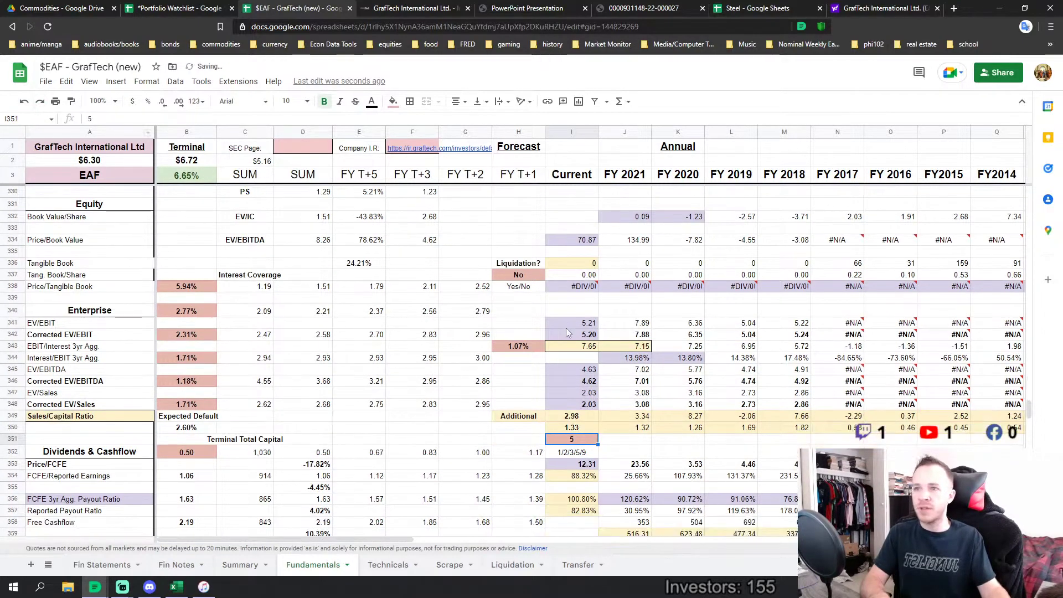
- Set the current default rate in H343, beside the EBIT/Interest 3yr aggregate, to 0.85%
{"action": "left_click", "coordinate": [522, 347]}
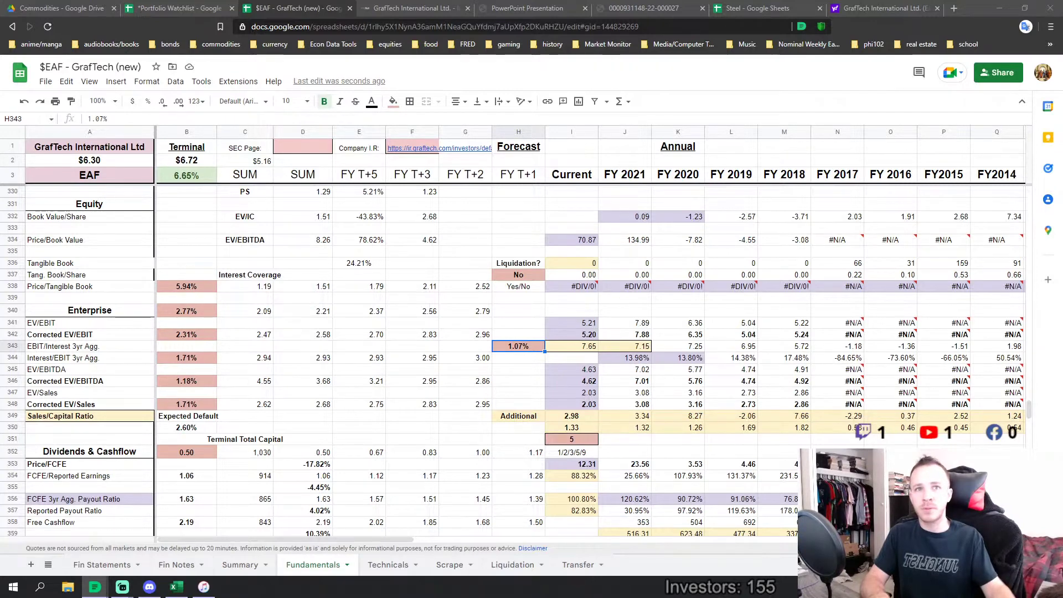
{"action": "type", "text": "0.85"}
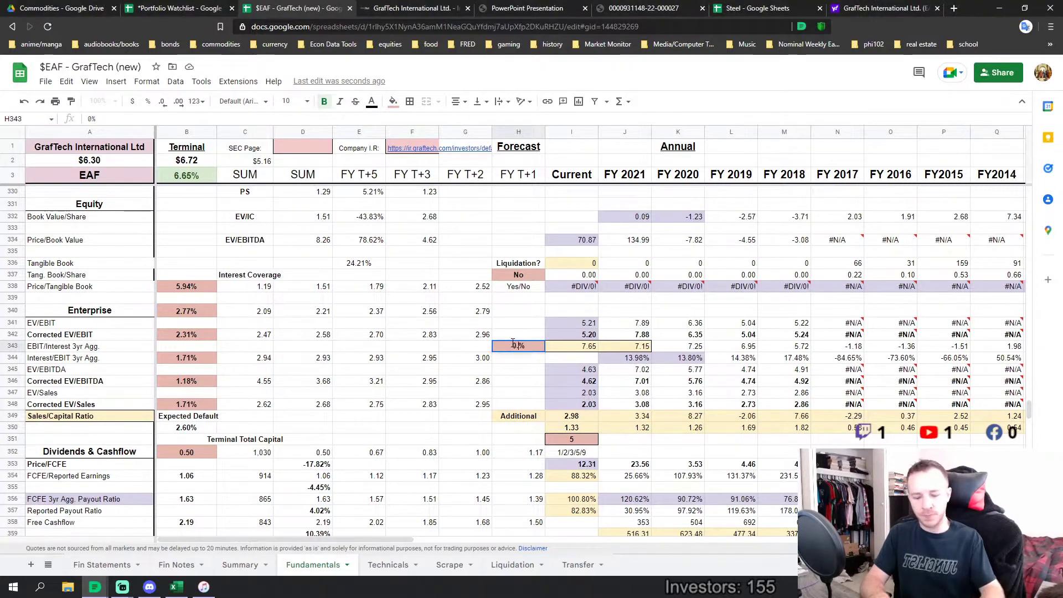
{"action": "key", "text": "Return"}
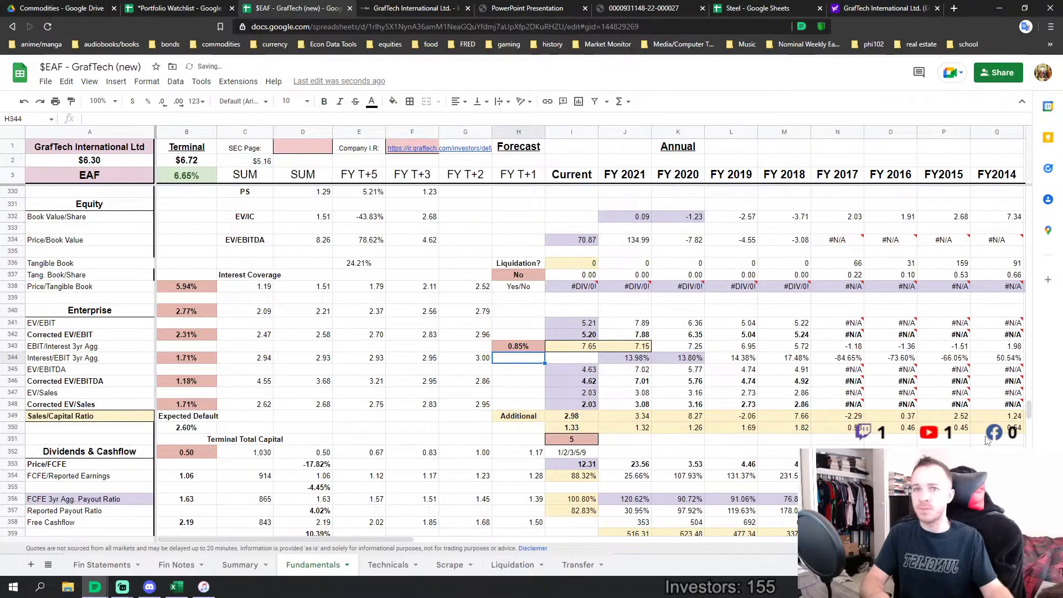
- Compare the FY 2021 Non-Cash ROIC in J199 with the terminal Expected ROIC in B146
{"action": "left_click_drag", "start_coordinate": [1027, 407], "coordinate": [1006, 320]}
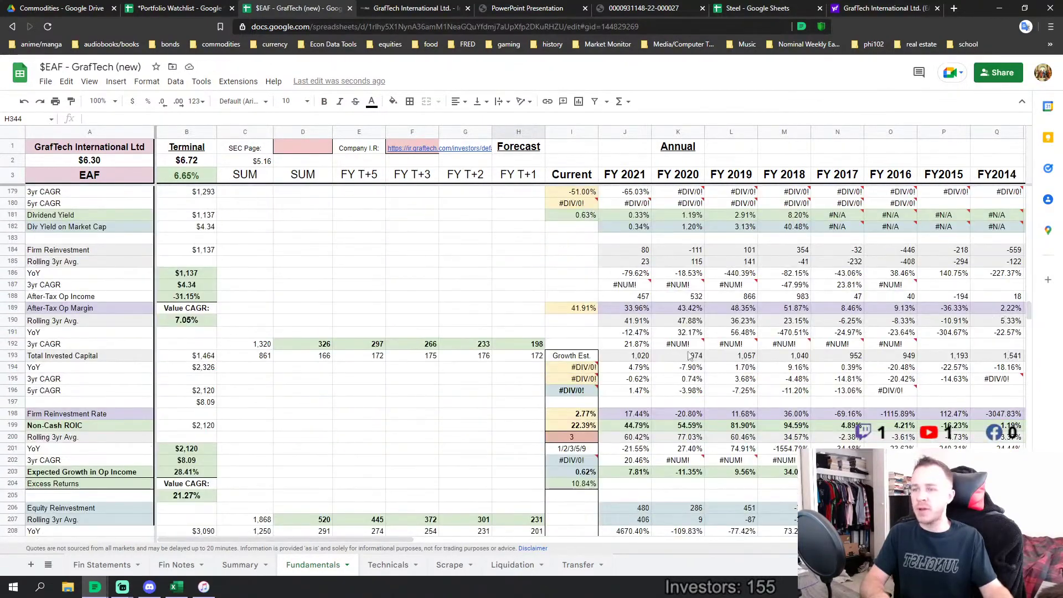
{"action": "scroll", "coordinate": [489, 358], "scroll_direction": "down", "scroll_amount": 1}
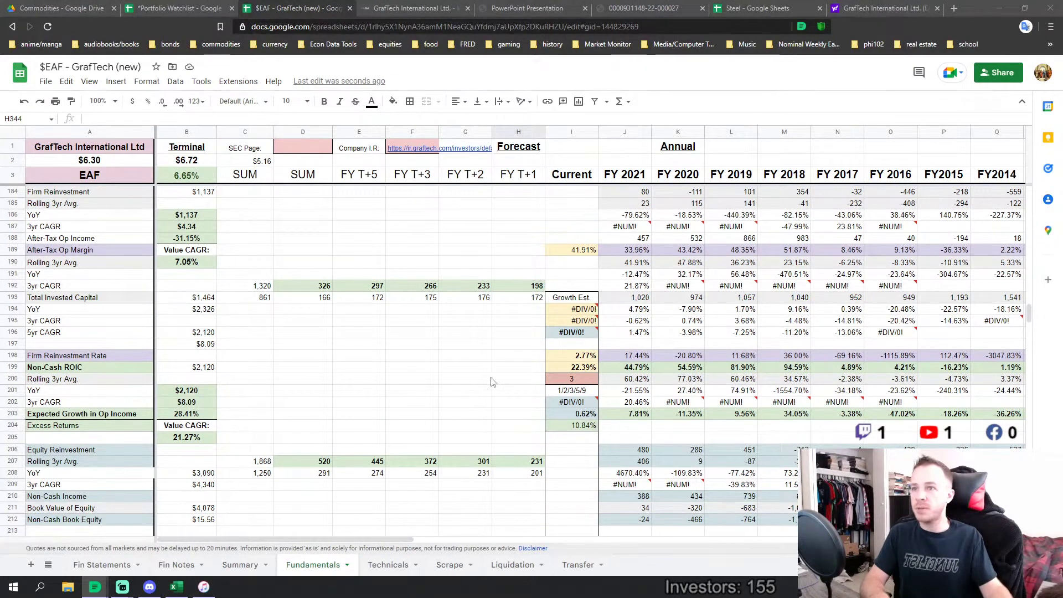
{"action": "scroll", "coordinate": [548, 365], "scroll_direction": "down", "scroll_amount": 1}
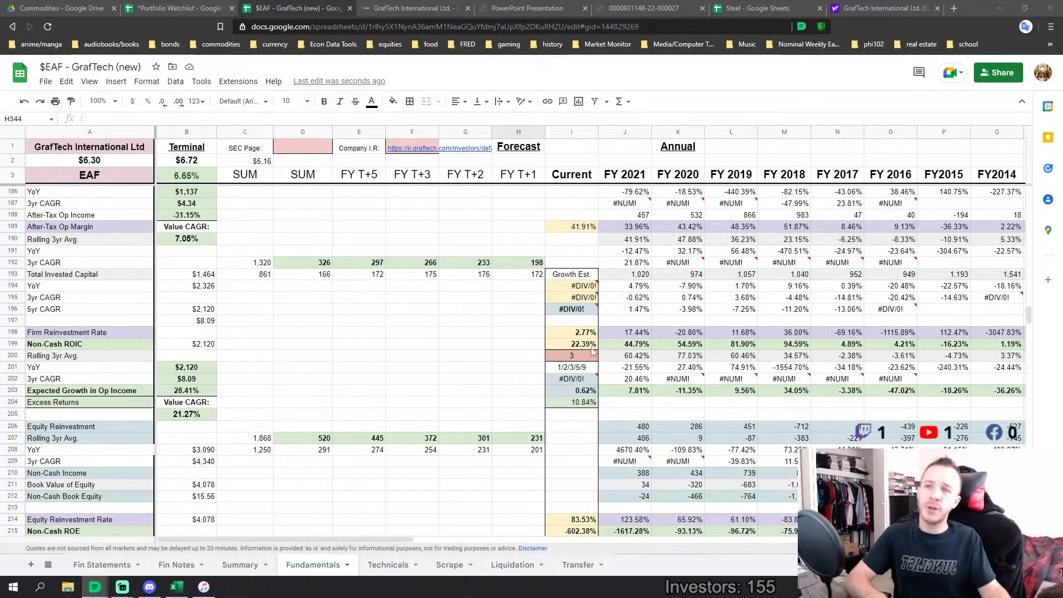
{"action": "left_click", "coordinate": [611, 344]}
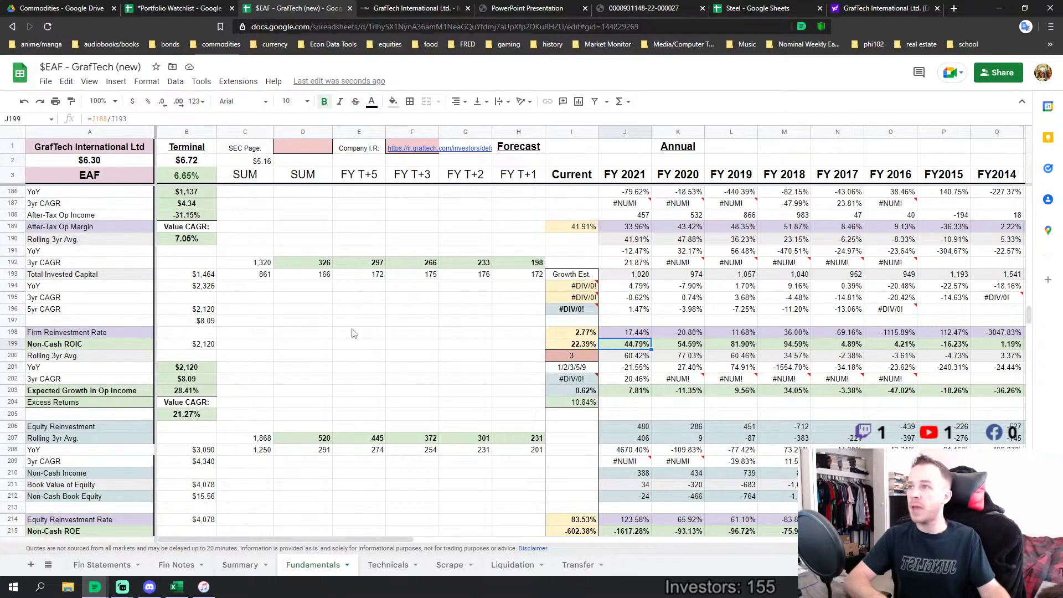
{"action": "scroll", "coordinate": [354, 332], "scroll_direction": "up", "scroll_amount": 15}
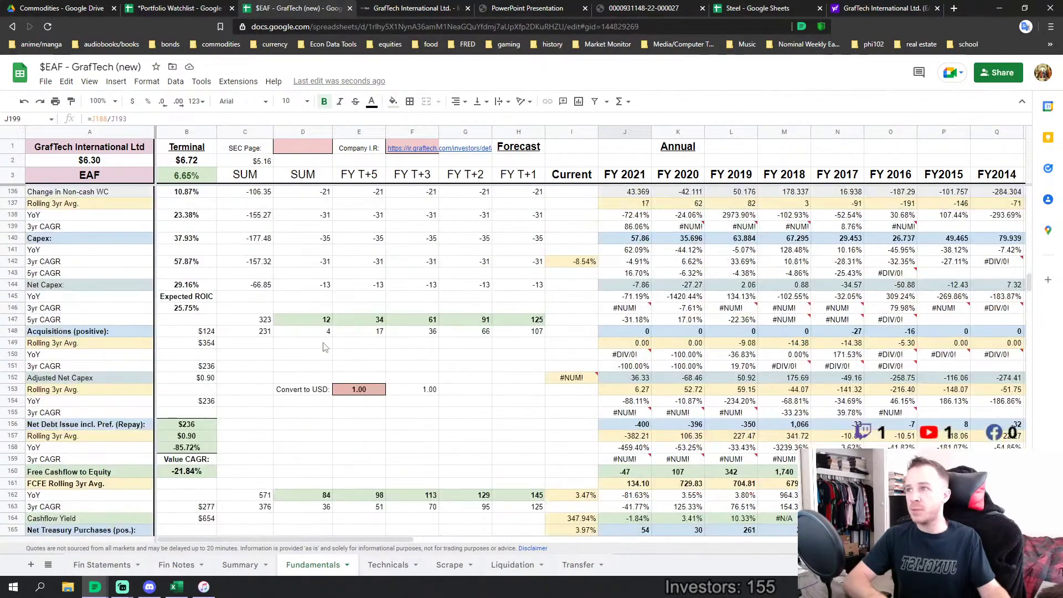
{"action": "scroll", "coordinate": [325, 347], "scroll_direction": "up", "scroll_amount": 3}
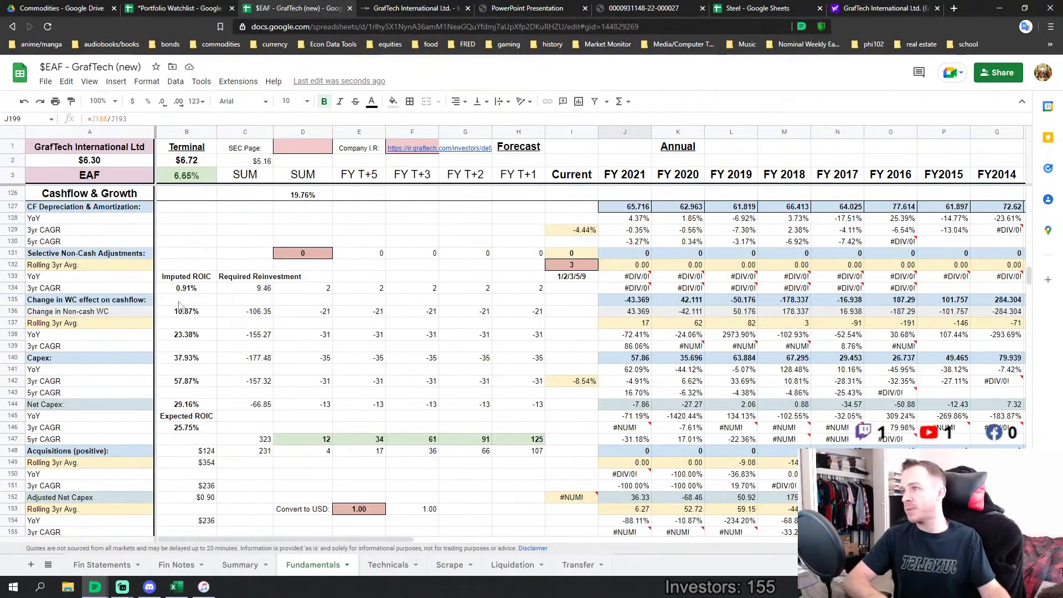
{"action": "left_click", "coordinate": [187, 427]}
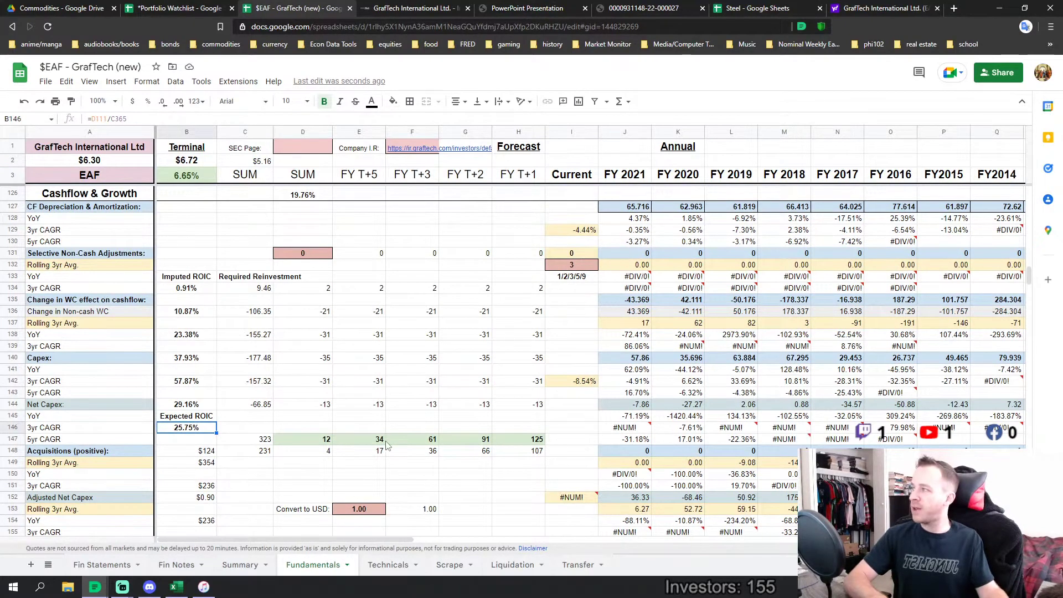
- Review the net margin scenarios and the reinvestment and cash flow projections down to the FY 2021 Non-Cash ROIC in J199
{"action": "scroll", "coordinate": [226, 325], "scroll_direction": "up", "scroll_amount": 5}
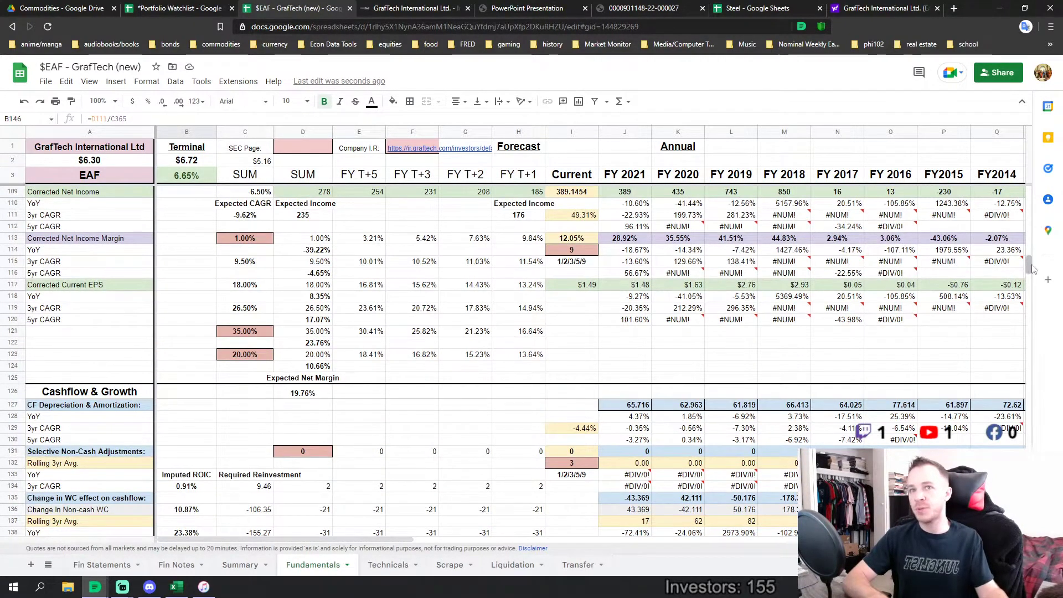
{"action": "mouse_move", "coordinate": [1028, 264]}
{"action": "left_mouse_down"}
{"action": "mouse_move", "coordinate": [1028, 326]}
{"action": "mouse_move", "coordinate": [1028, 210]}
{"action": "mouse_move", "coordinate": [1035, 282]}
{"action": "left_mouse_up"}
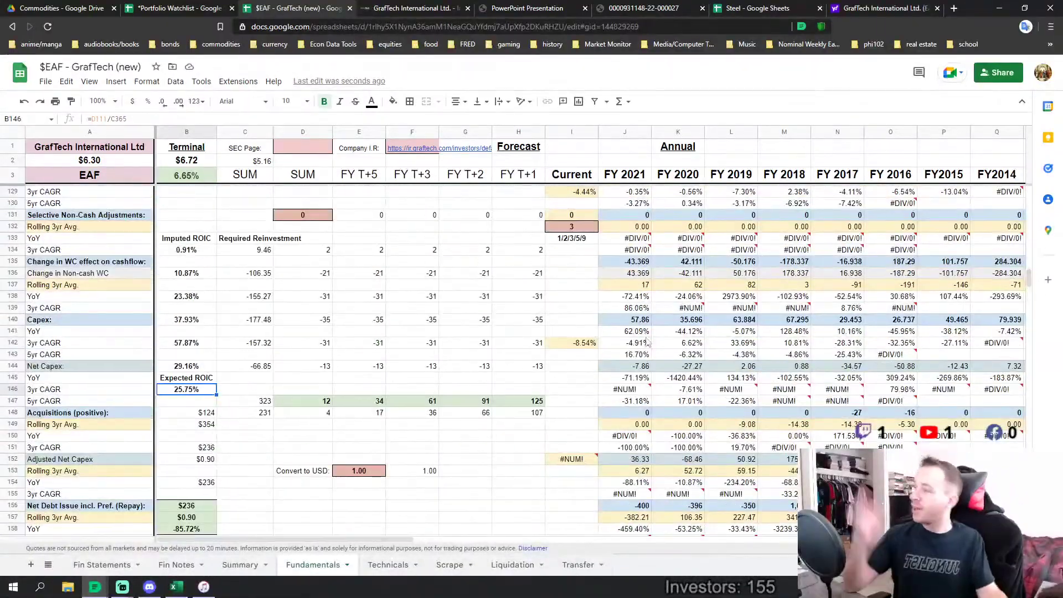
{"action": "scroll", "coordinate": [316, 426], "scroll_direction": "down", "scroll_amount": 5}
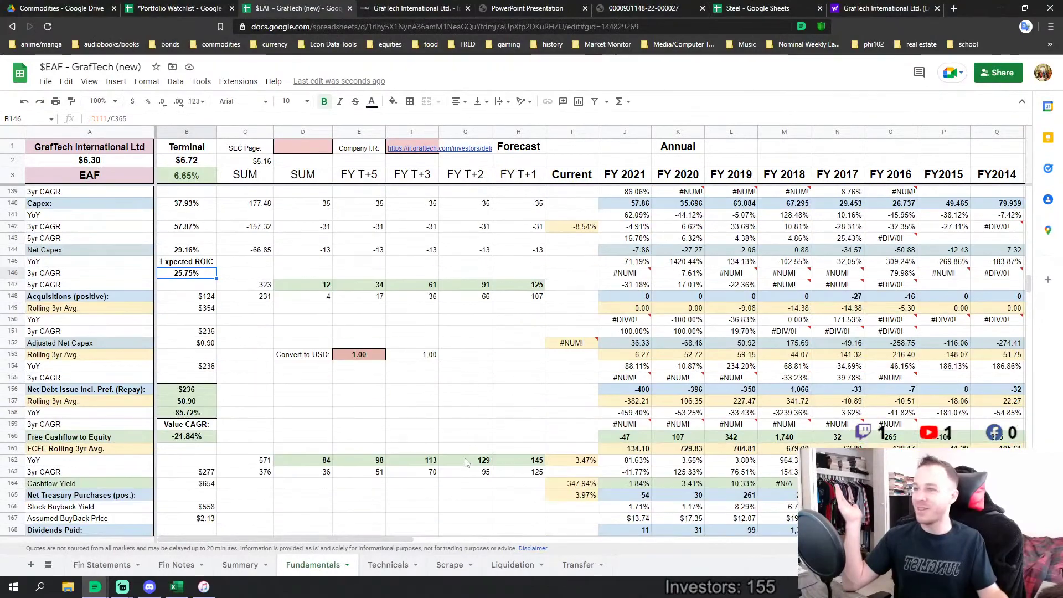
{"action": "scroll", "coordinate": [442, 442], "scroll_direction": "up", "scroll_amount": 1}
{"action": "scroll", "coordinate": [587, 462], "scroll_direction": "down", "scroll_amount": 2}
{"action": "scroll", "coordinate": [587, 463], "scroll_direction": "down", "scroll_amount": 6}
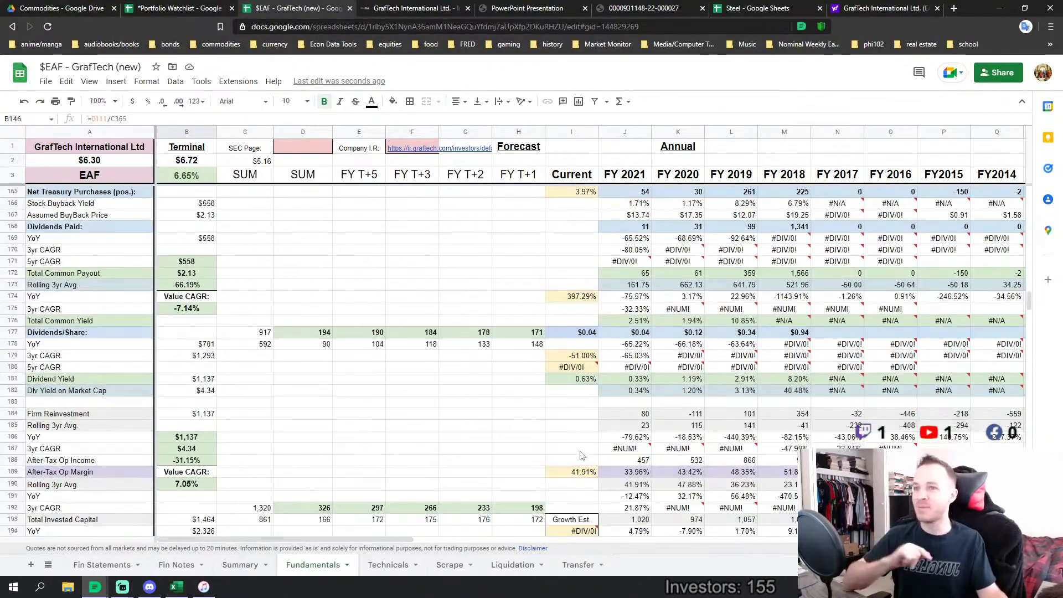
{"action": "left_click", "coordinate": [630, 438]}
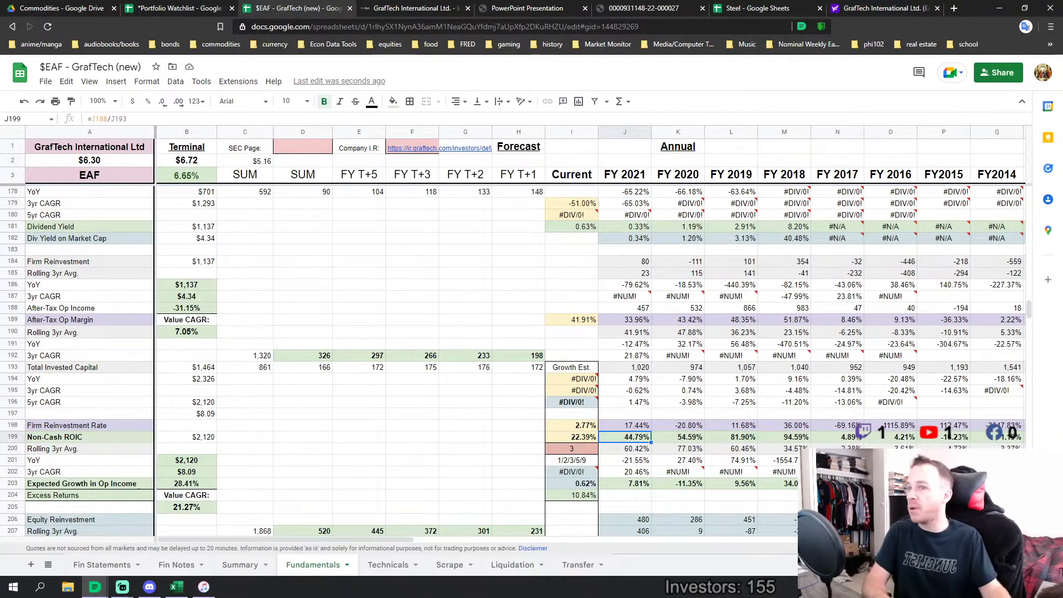
- Check the Expected ROIC formula in B146 and the Corrected Net Income Margin history in row 113
{"action": "scroll", "coordinate": [242, 338], "scroll_direction": "up", "scroll_amount": 8}
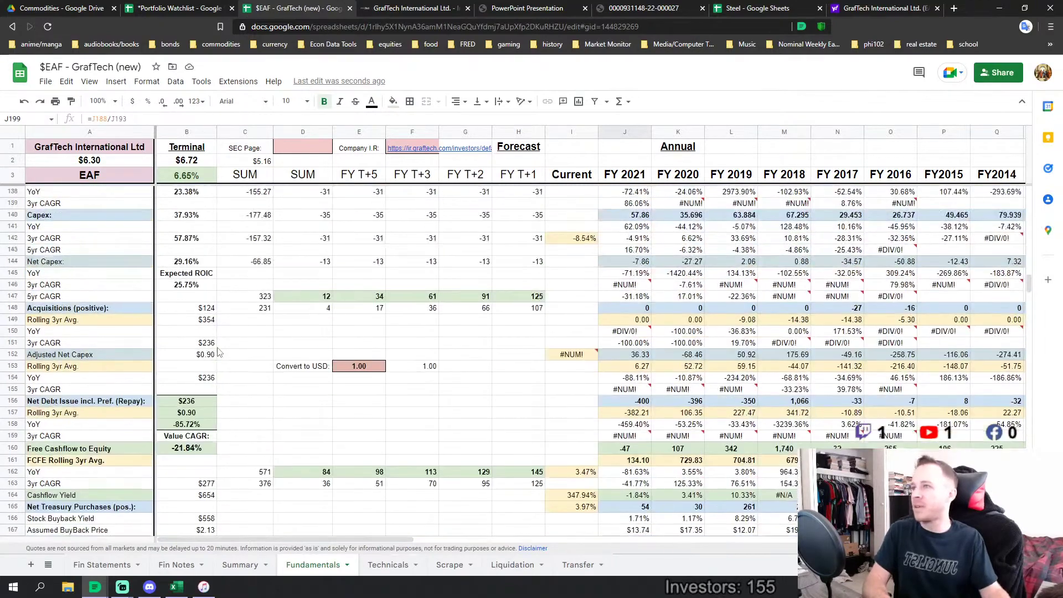
{"action": "left_click", "coordinate": [186, 284]}
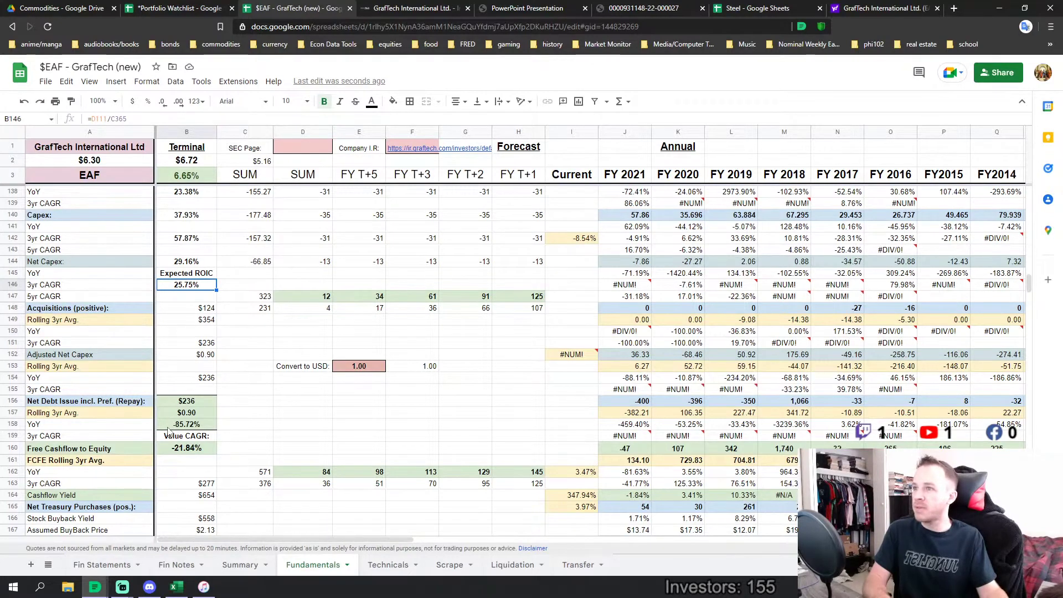
{"action": "scroll", "coordinate": [349, 391], "scroll_direction": "up", "scroll_amount": 8}
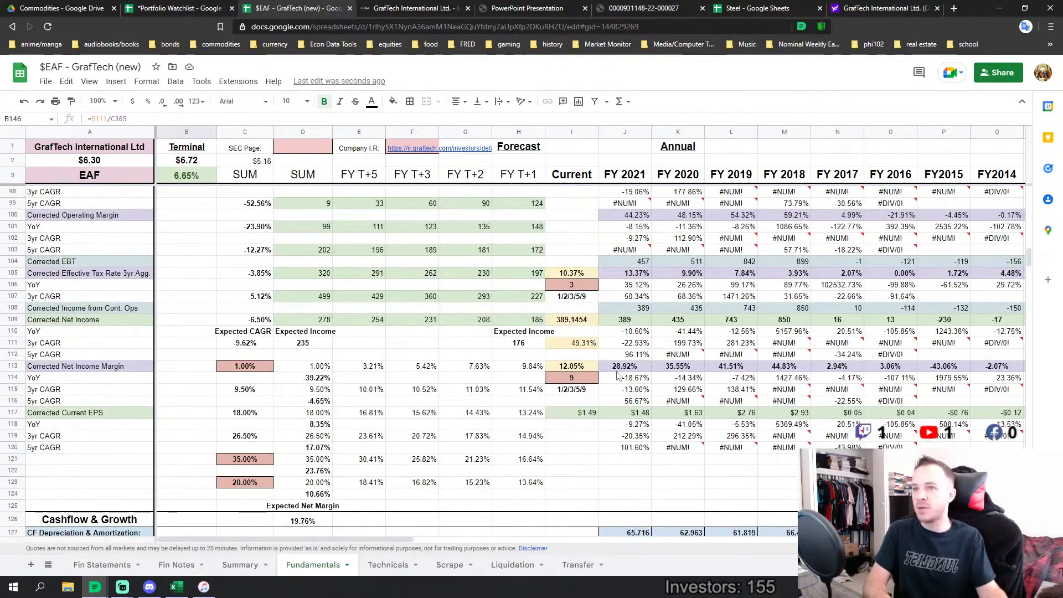
- Examine Non-Cash ROIC for FY 2021 back to FY 2017 in J199:N199 against the Expected ROIC in B146
{"action": "scroll", "coordinate": [270, 492], "scroll_direction": "down", "scroll_amount": 10}
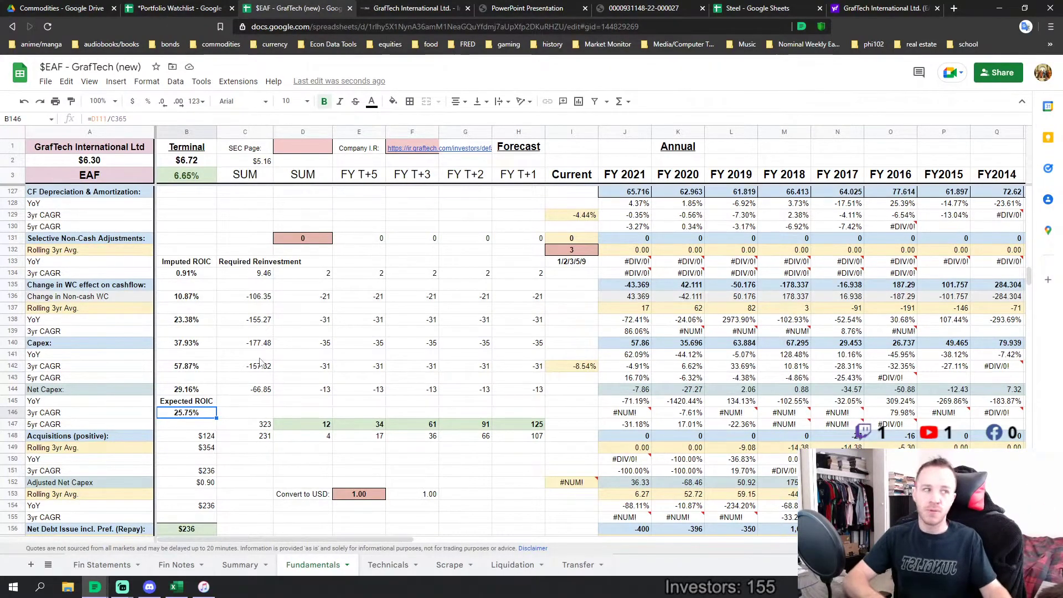
{"action": "scroll", "coordinate": [401, 351], "scroll_direction": "down", "scroll_amount": 10}
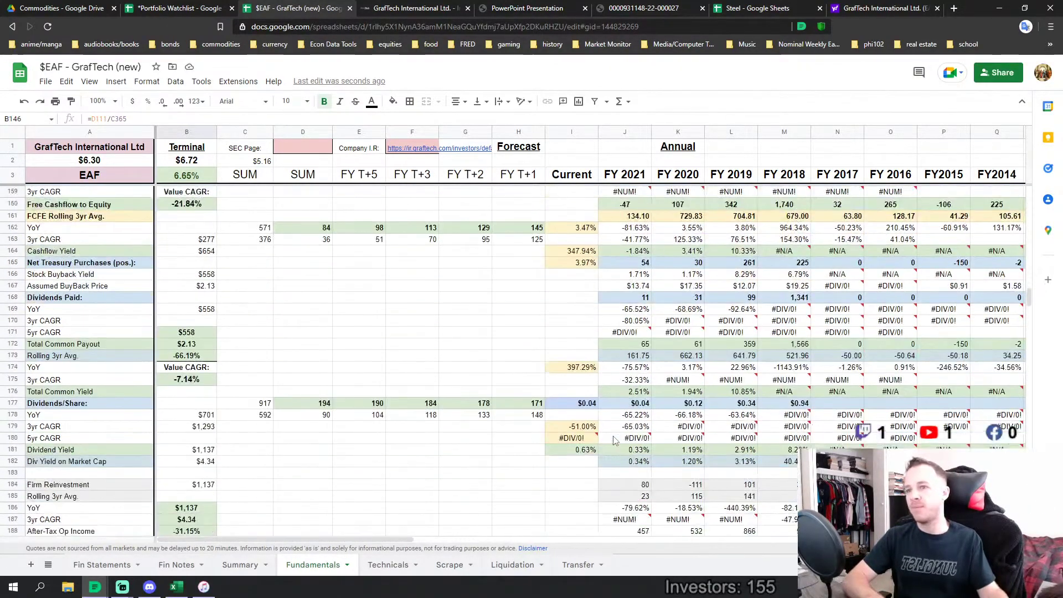
{"action": "scroll", "coordinate": [607, 461], "scroll_direction": "down", "scroll_amount": 1}
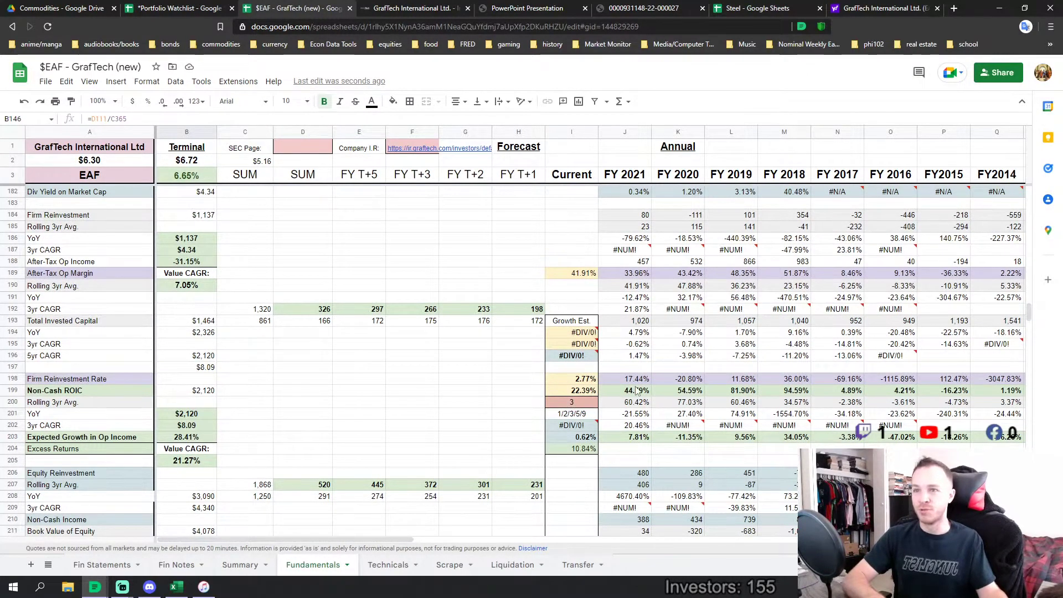
{"action": "left_click_drag", "start_coordinate": [636, 389], "coordinate": [795, 394]}
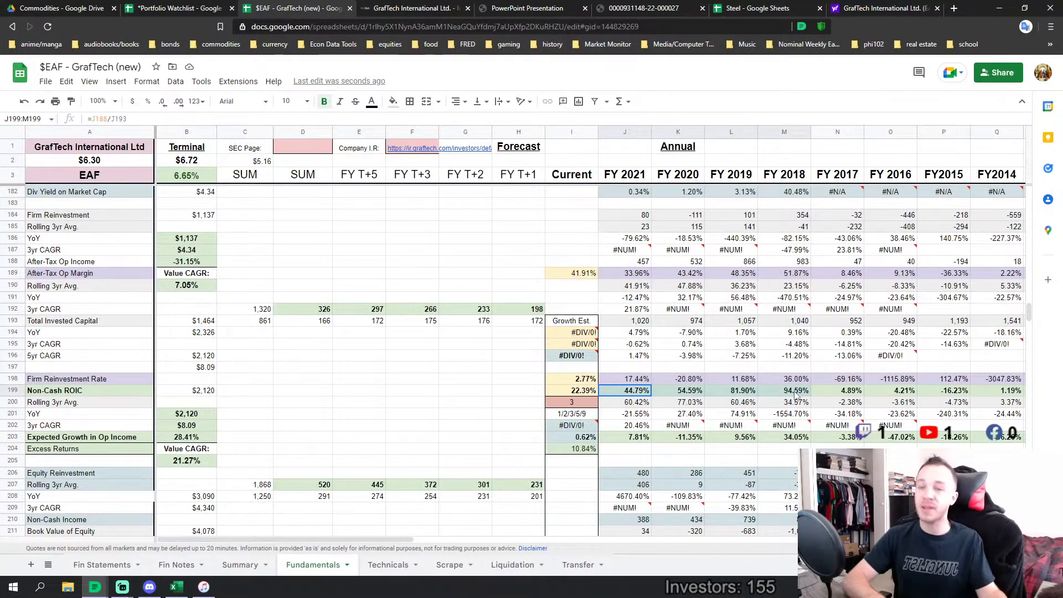
{"action": "mouse_move", "coordinate": [566, 335]}
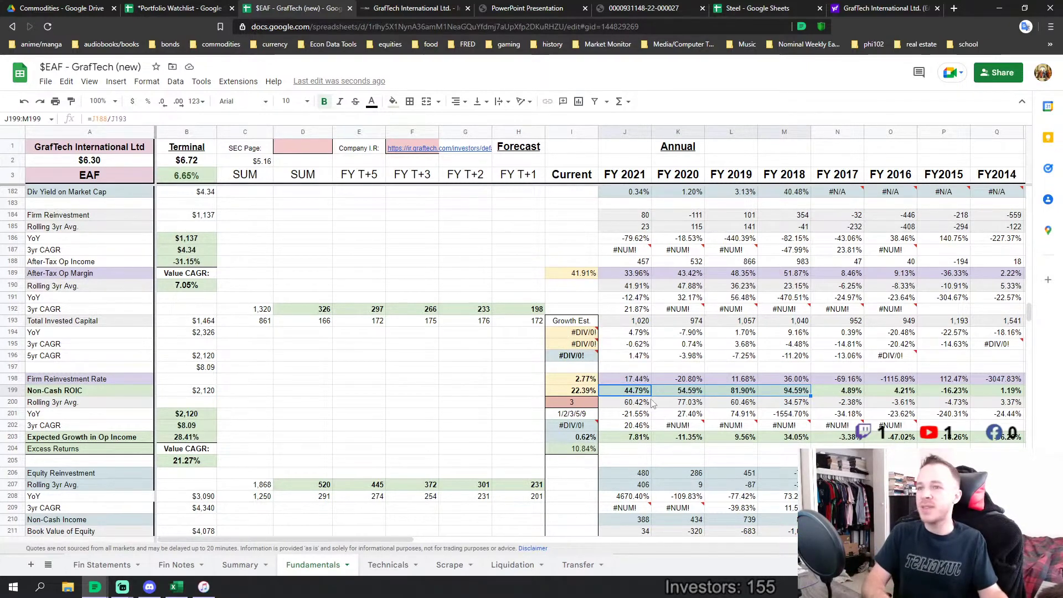
{"action": "left_click_drag", "start_coordinate": [644, 392], "coordinate": [837, 399]}
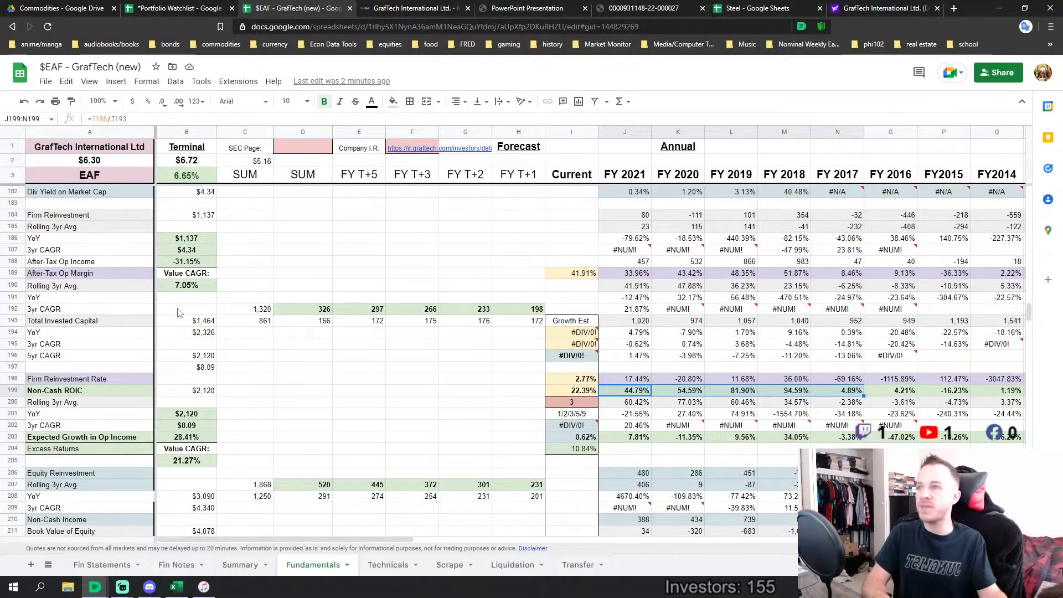
{"action": "scroll", "coordinate": [181, 308], "scroll_direction": "up", "scroll_amount": 10}
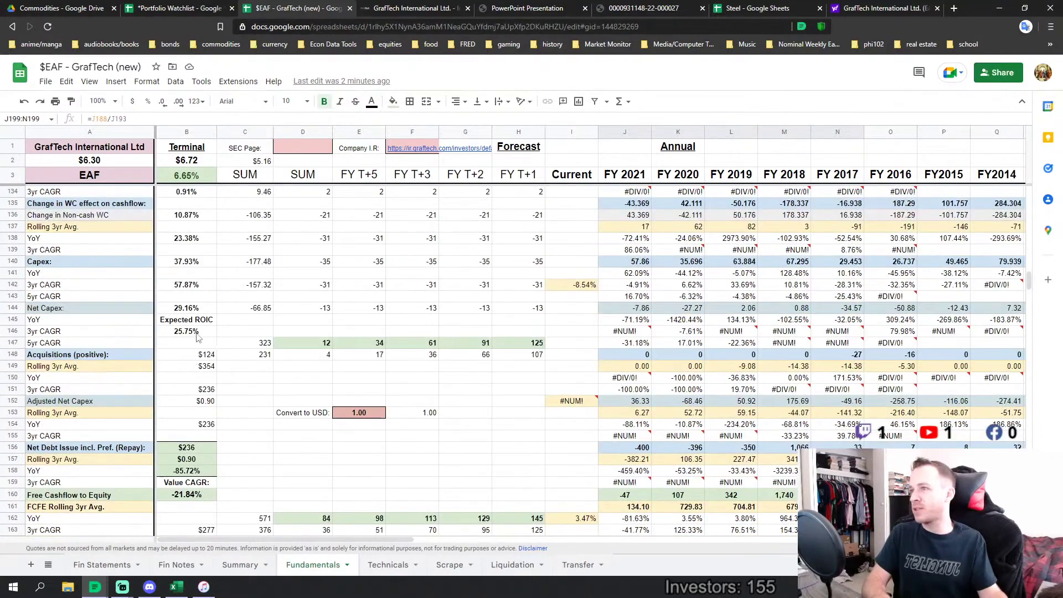
{"action": "left_click", "coordinate": [198, 334]}
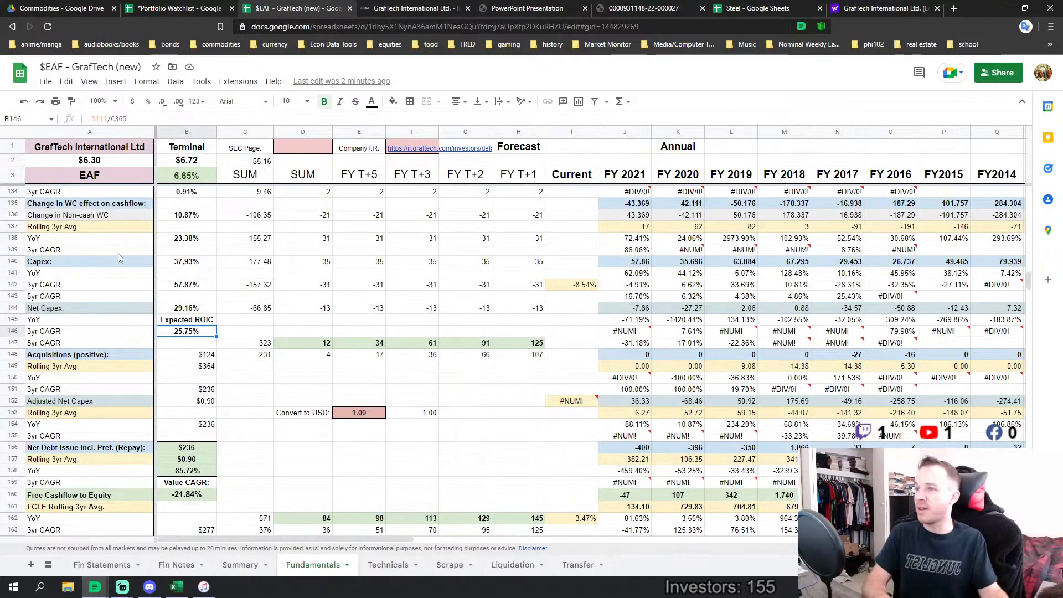
- Skim the remaining cash flow and balance sheet sections of Fundamentals, and open the Summary sheet to view the valuation models
{"action": "scroll", "coordinate": [204, 342], "scroll_direction": "up", "scroll_amount": 4}
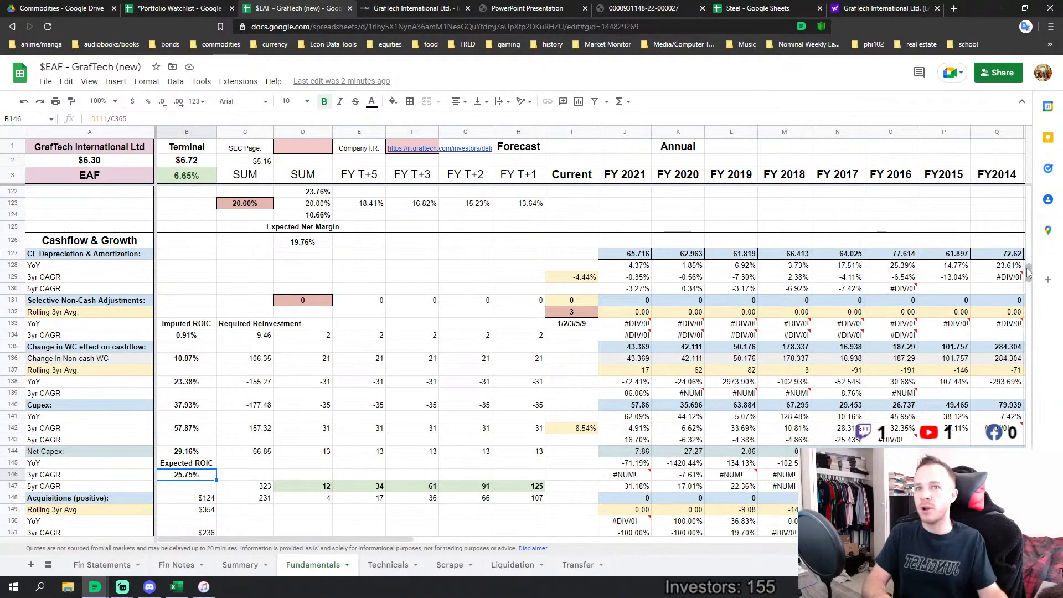
{"action": "left_click_drag", "start_coordinate": [1028, 272], "coordinate": [1028, 347]}
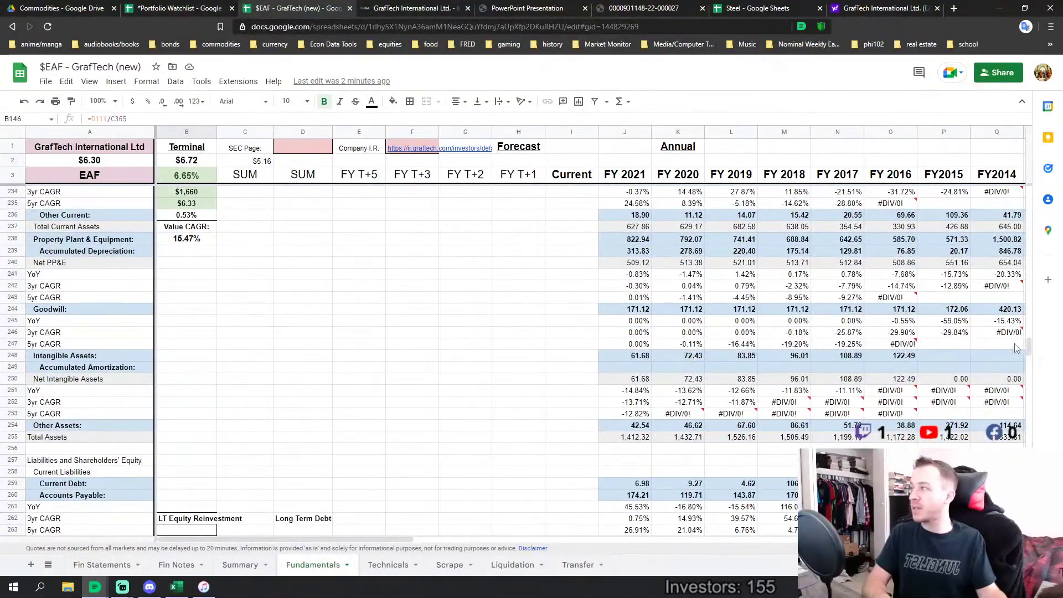
{"action": "left_click", "coordinate": [471, 347]}
{"action": "left_click_drag", "start_coordinate": [1028, 351], "coordinate": [1039, 355]}
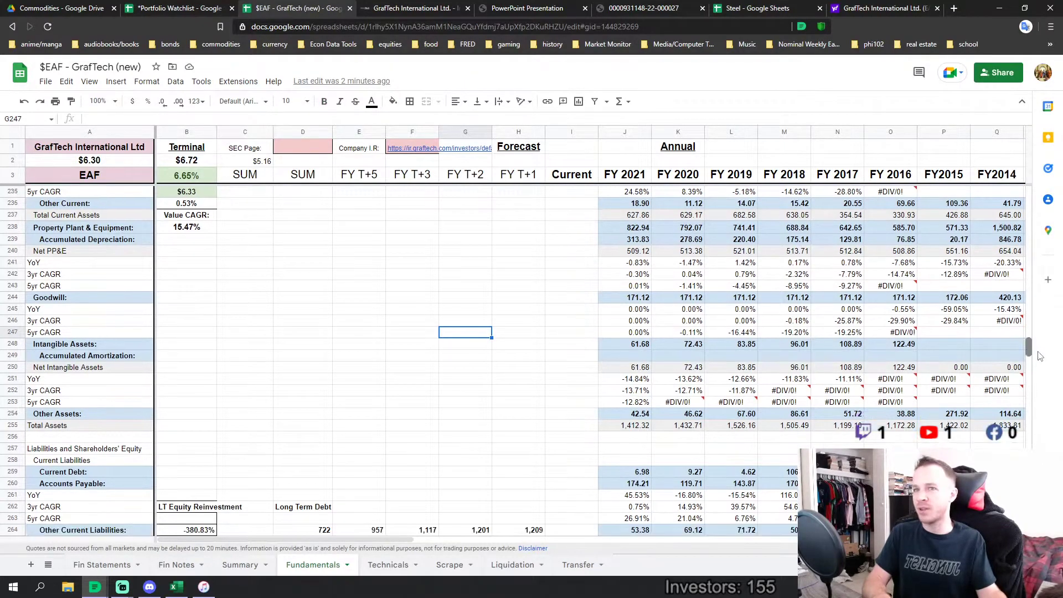
{"action": "scroll", "coordinate": [1029, 360], "scroll_direction": "up", "scroll_amount": 20}
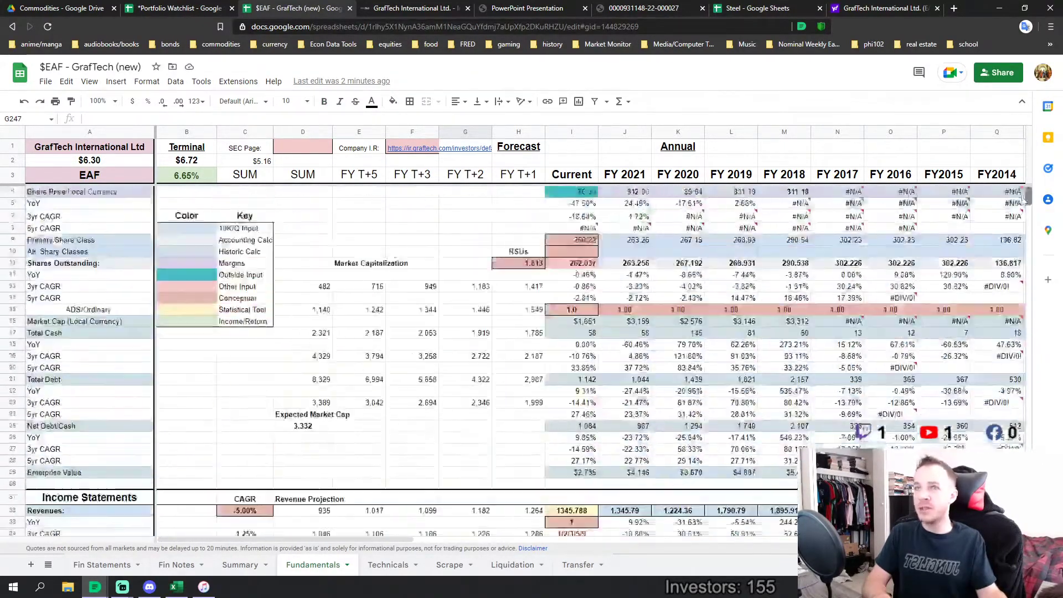
{"action": "left_click", "coordinate": [240, 563]}
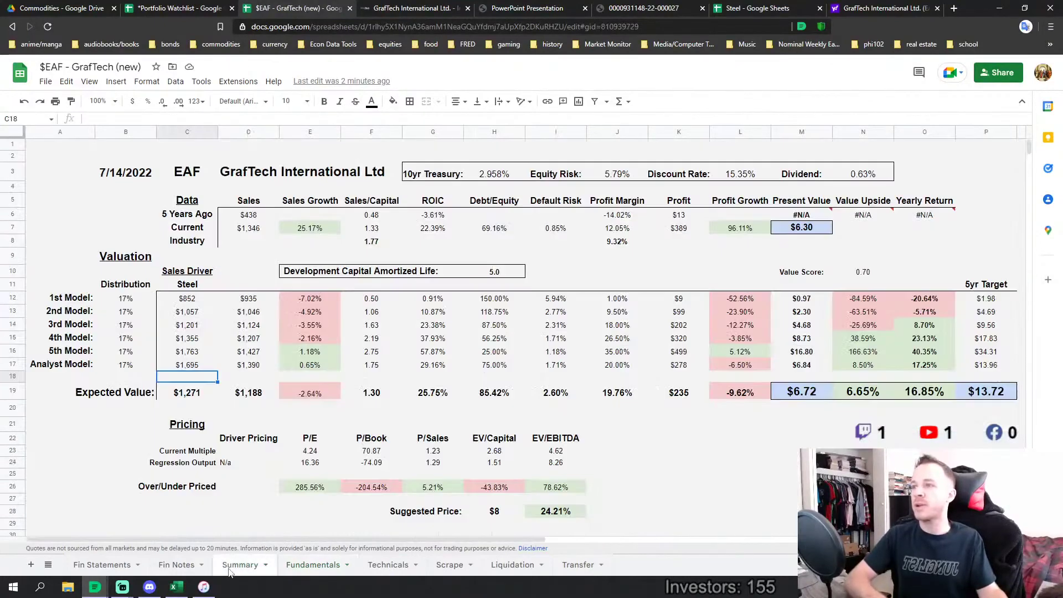
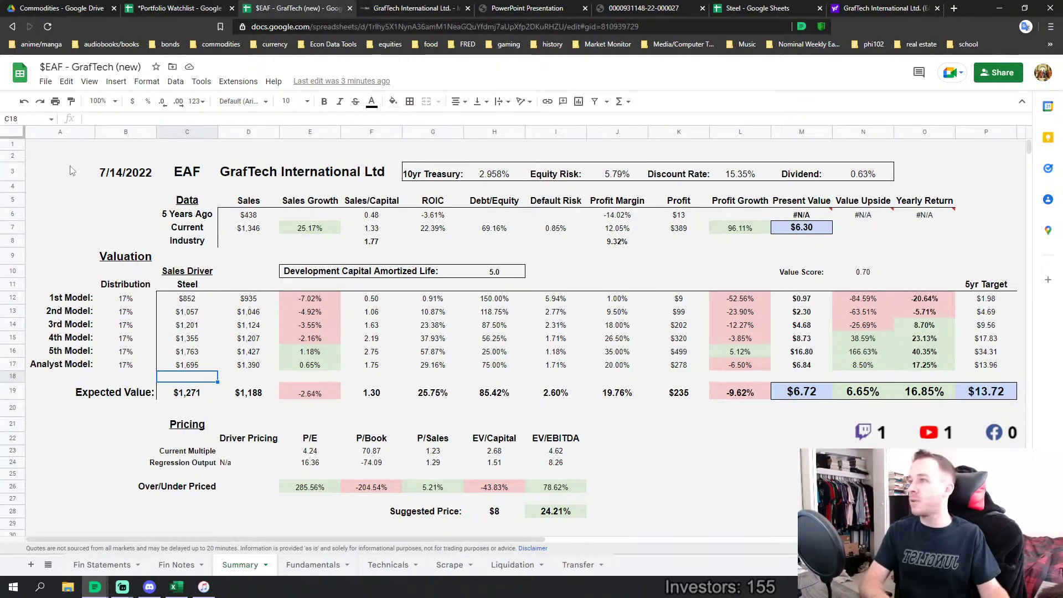
- Review the Summary range A1:P29 and check the 10yr Treasury, Equity Risk, Discount Rate and Dividend inputs in row 3
{"action": "left_click_drag", "start_coordinate": [60, 145], "coordinate": [990, 524]}
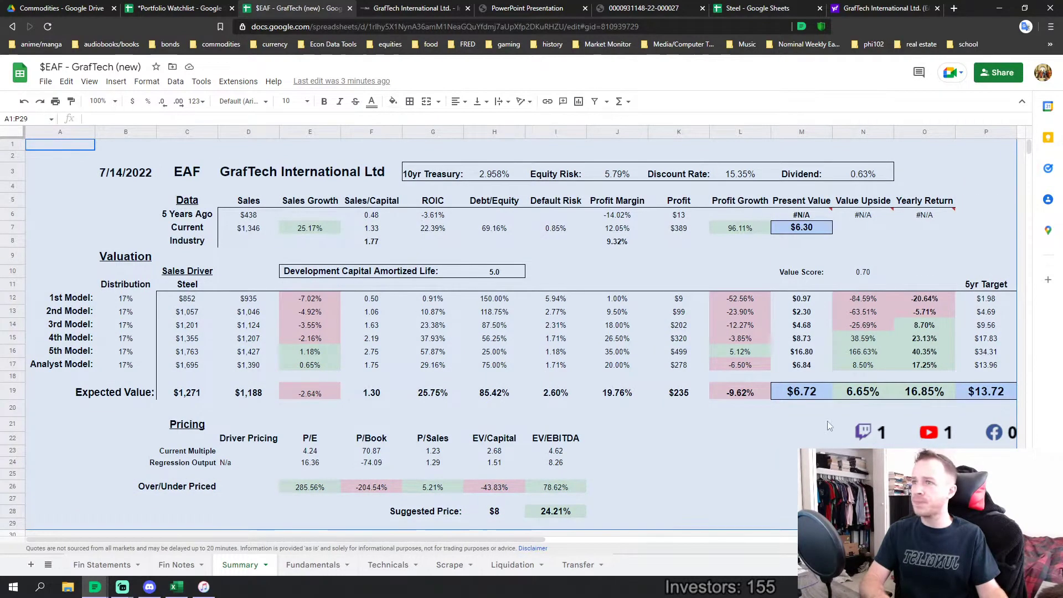
{"action": "left_click", "coordinate": [435, 273]}
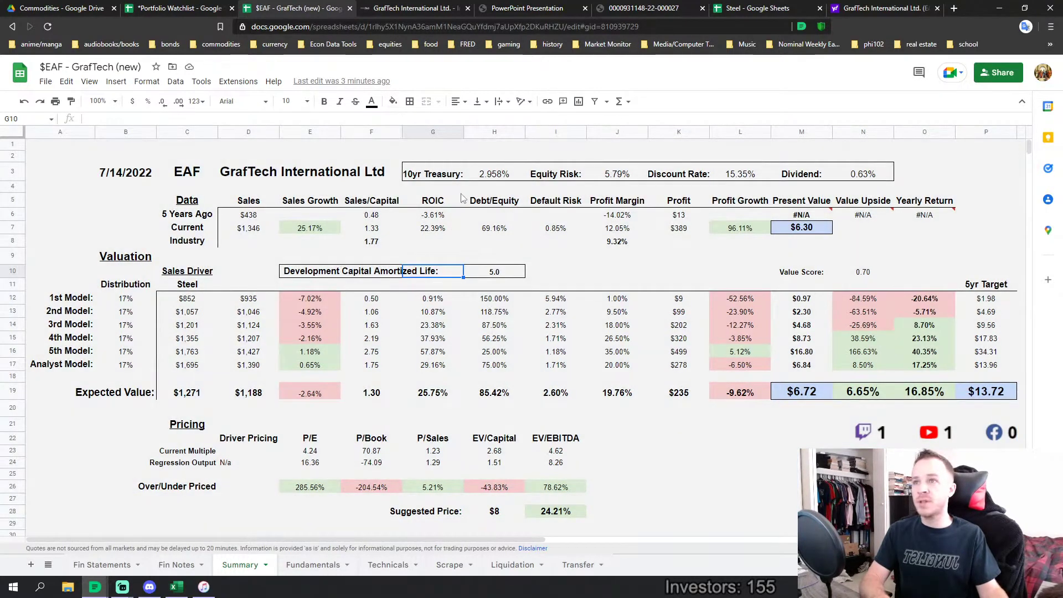
{"action": "left_click", "coordinate": [487, 180]}
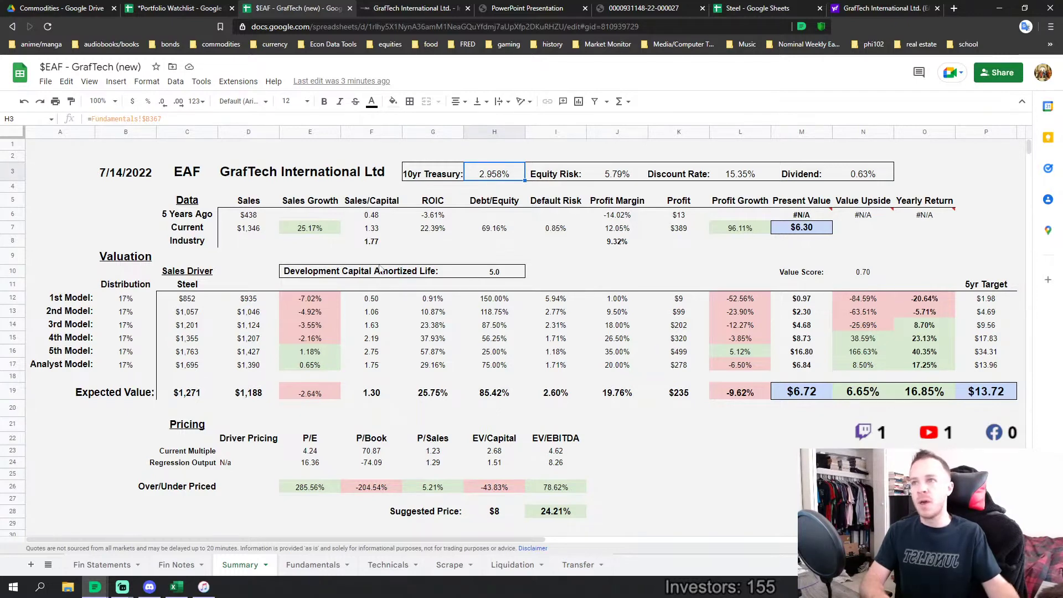
{"action": "left_click", "coordinate": [617, 177]}
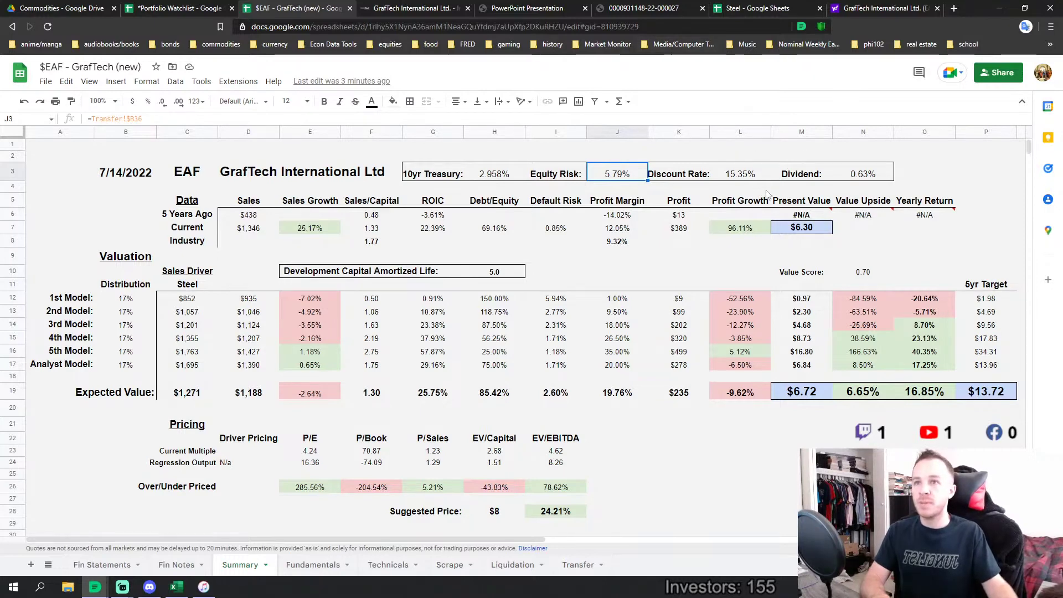
{"action": "left_click", "coordinate": [740, 176]}
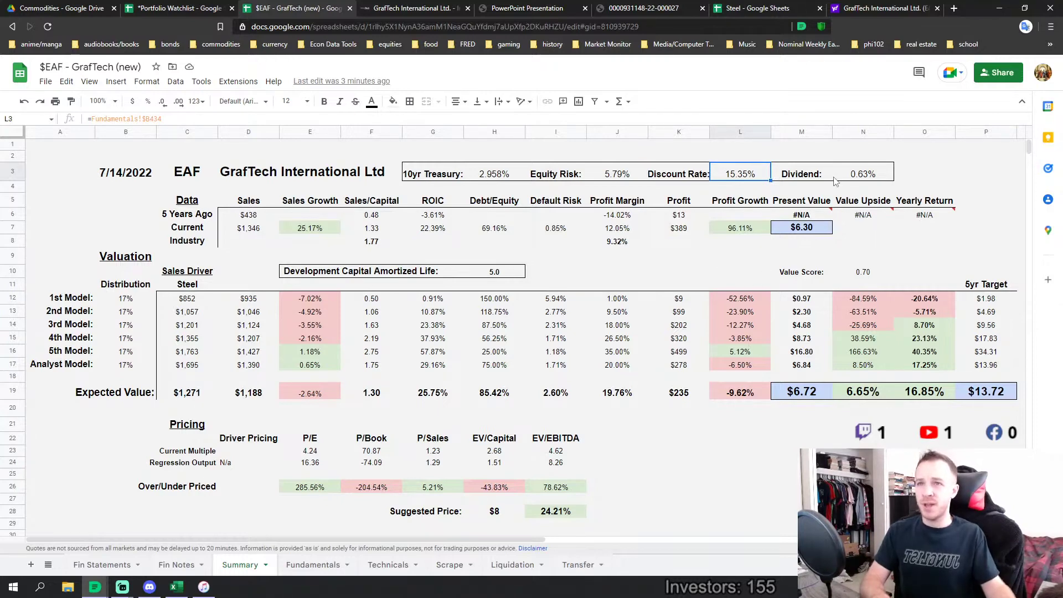
{"action": "left_click", "coordinate": [868, 178]}
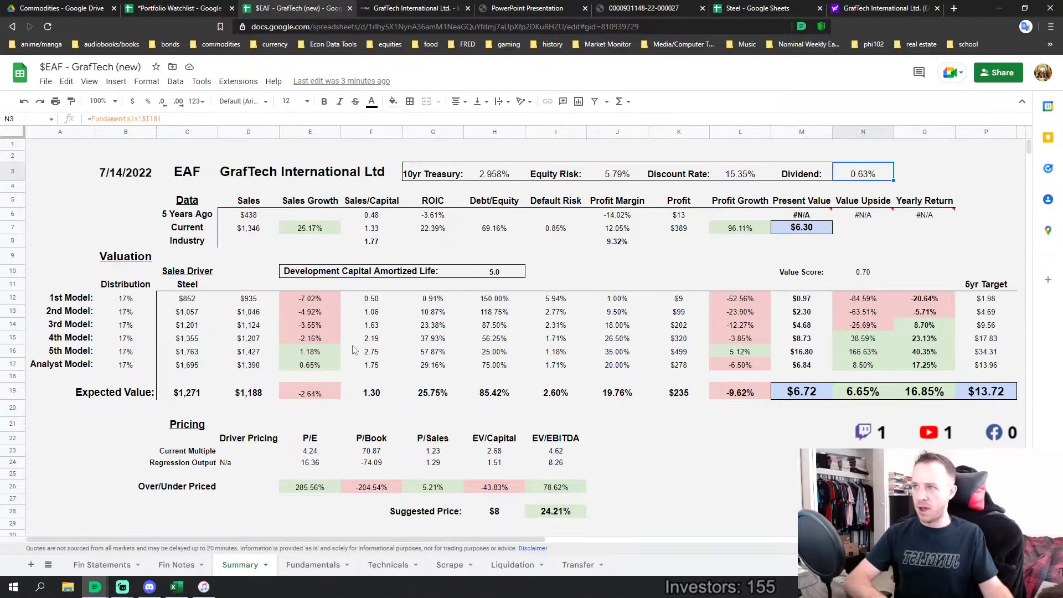
- Examine the Data block: sales from five years ago, industry profit margin, current profit and the current price in M7
{"action": "left_click", "coordinate": [244, 216]}
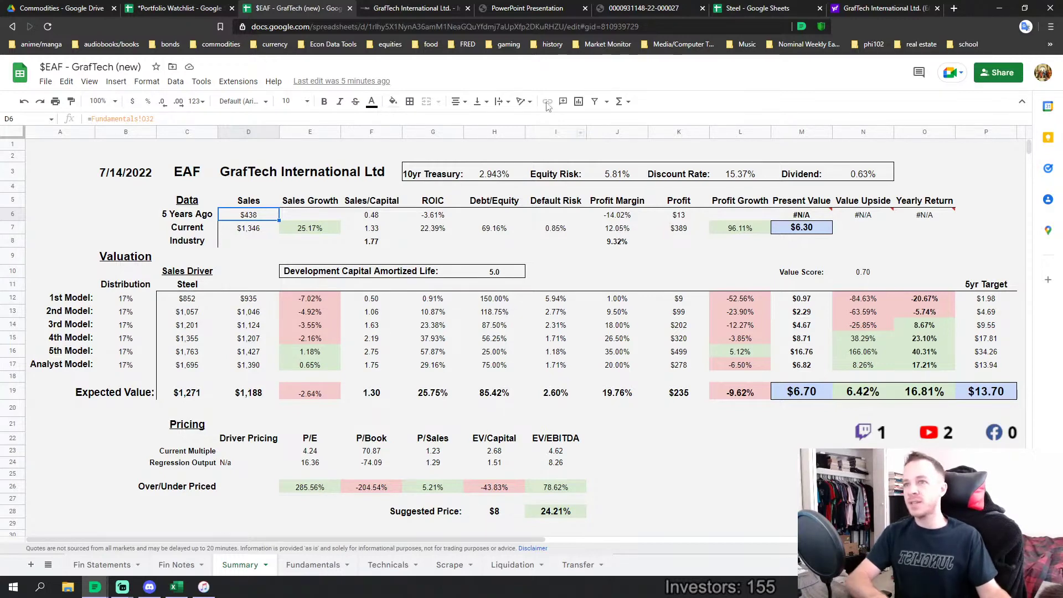
{"action": "left_click", "coordinate": [619, 244]}
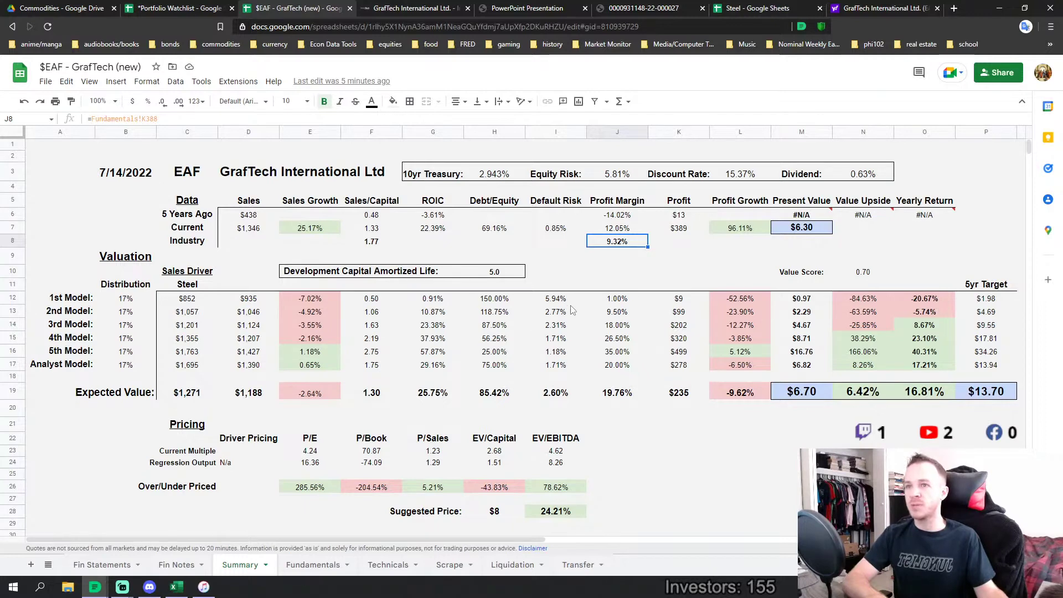
{"action": "left_click", "coordinate": [681, 229]}
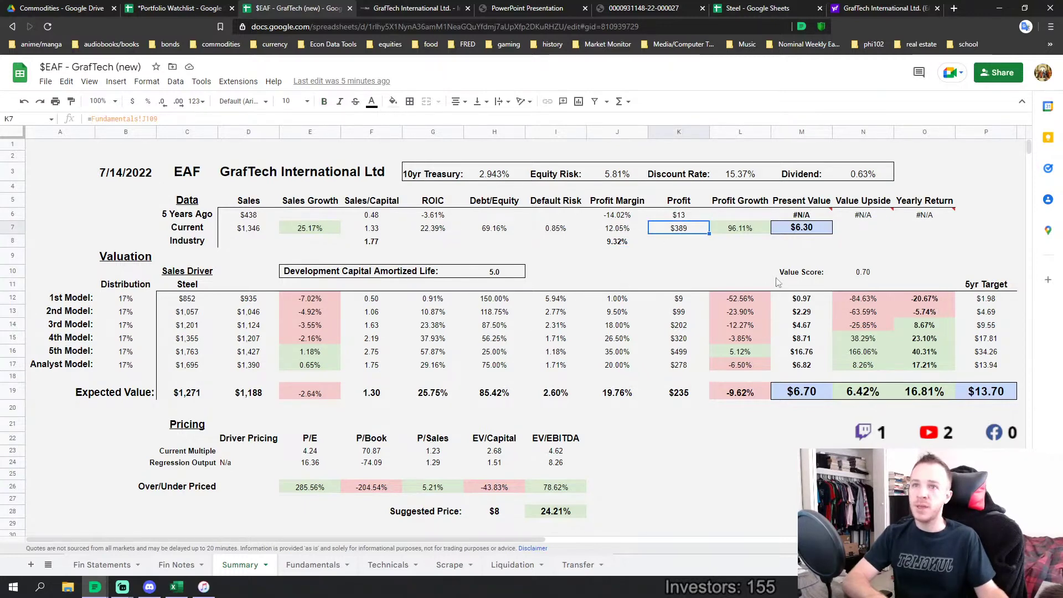
{"action": "left_click", "coordinate": [808, 233]}
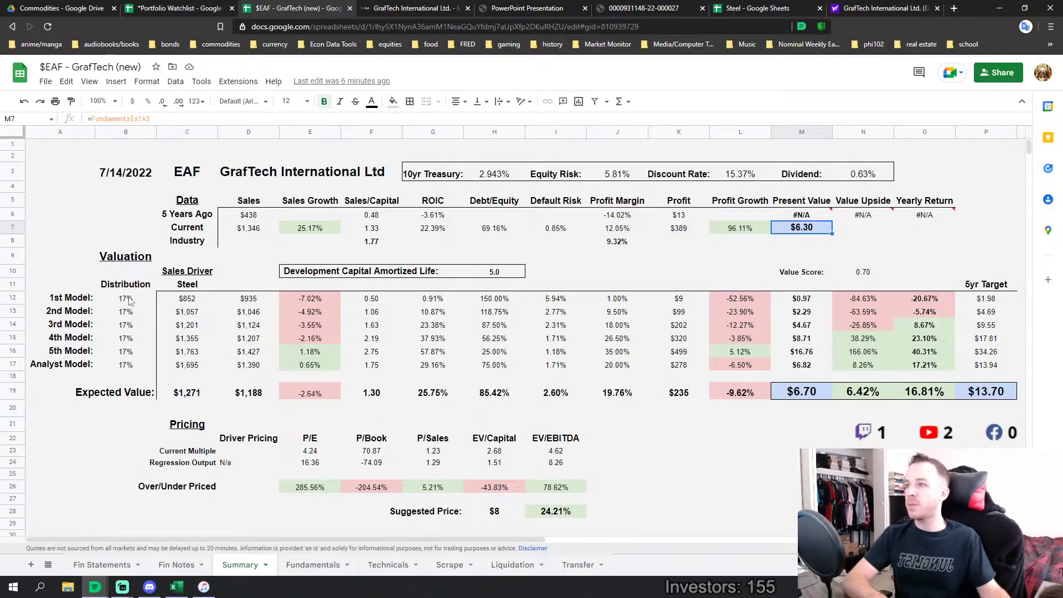
- Review the model distribution in B12:B17, the expected Steel sales driver value in C19, and the 1st and 5th model sales
{"action": "left_click_drag", "start_coordinate": [129, 300], "coordinate": [129, 372]}
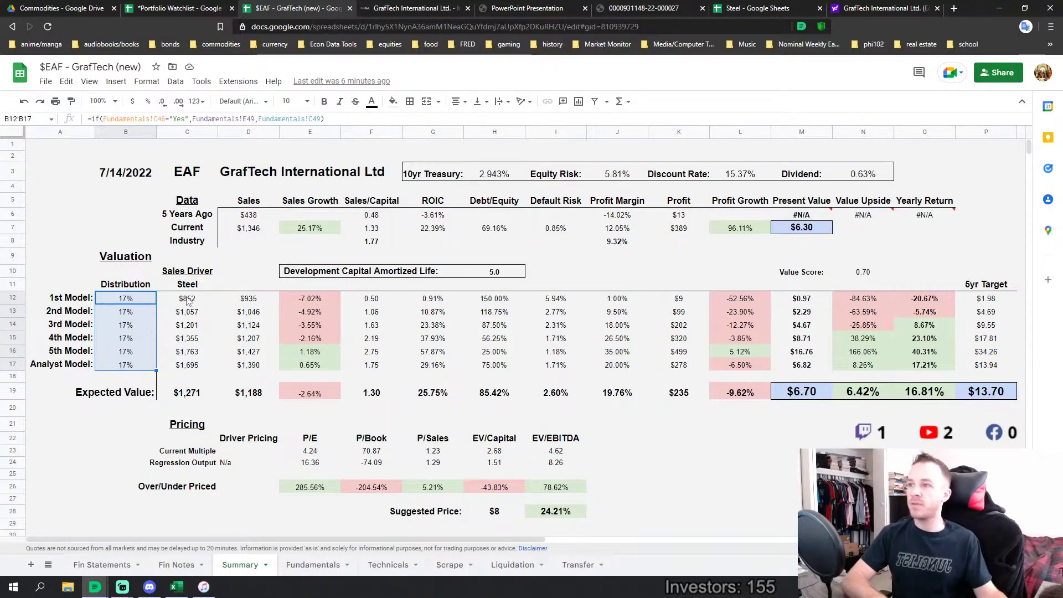
{"action": "left_click", "coordinate": [191, 399]}
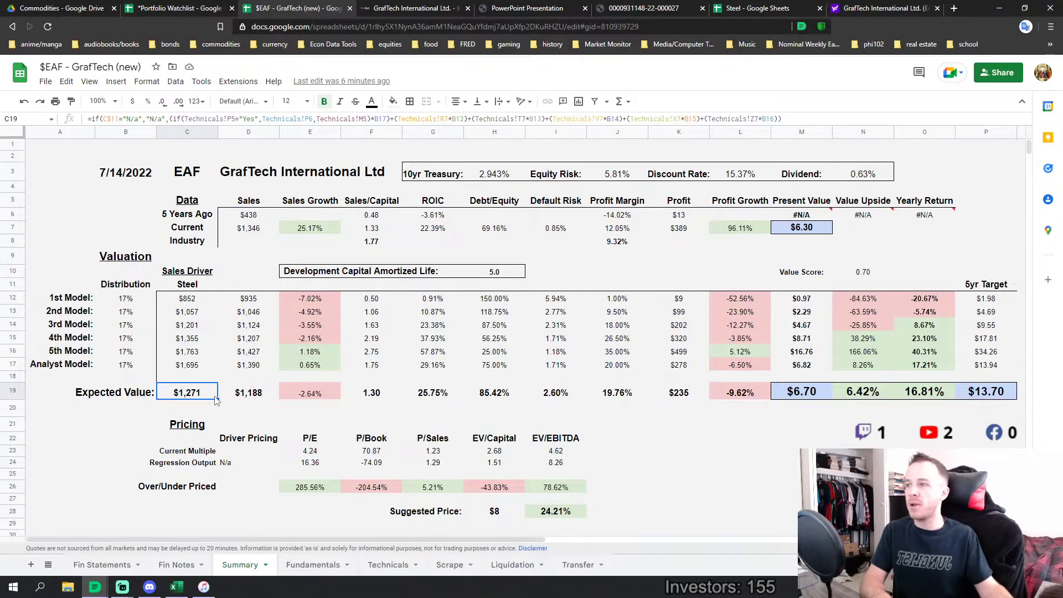
{"action": "left_click", "coordinate": [254, 300]}
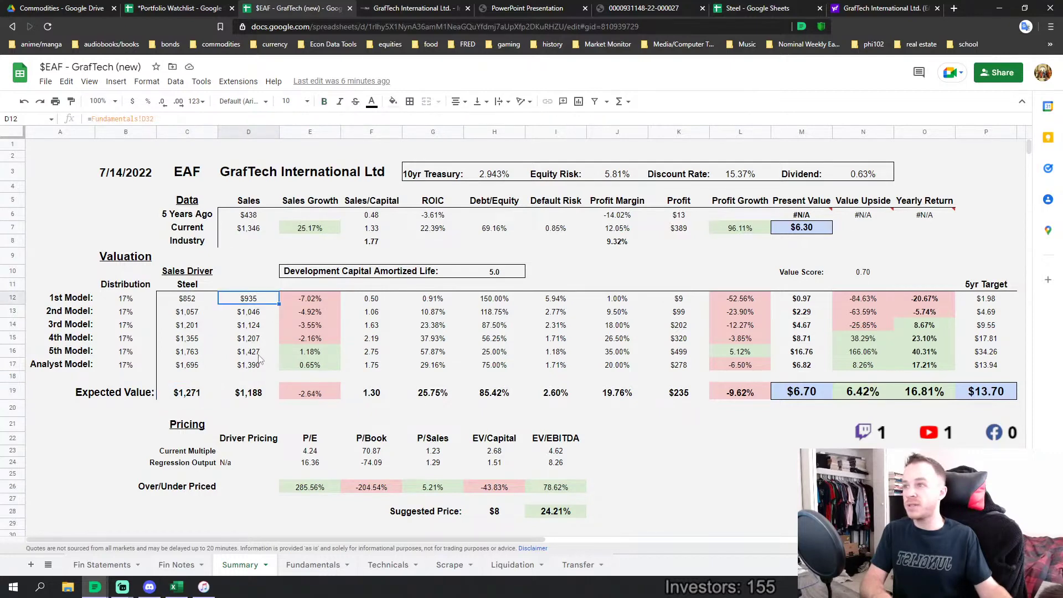
{"action": "left_click", "coordinate": [256, 354]}
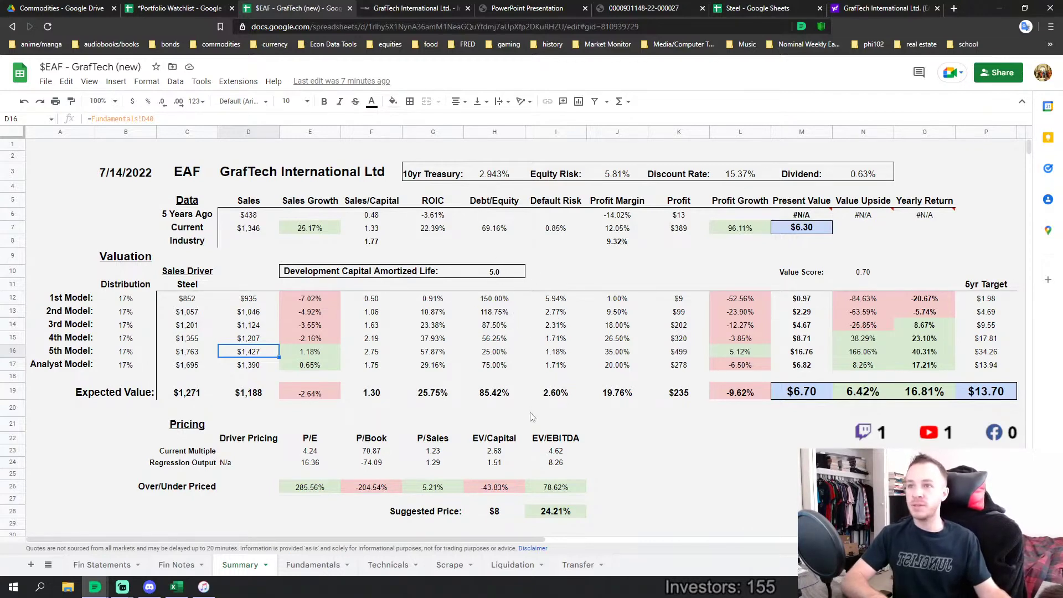
- Examine the Default Risk assumptions across all models in I12:I17 and the expected default risk in I19
{"action": "left_click", "coordinate": [557, 299]}
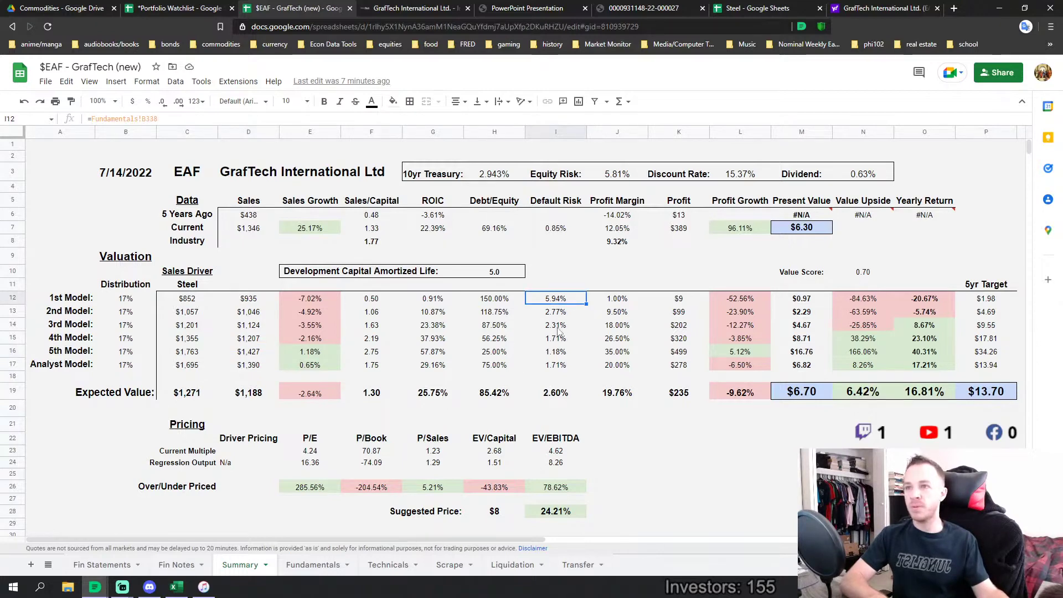
{"action": "left_click", "coordinate": [558, 324]}
{"action": "key", "text": "shift+Up"}
{"action": "key", "text": "shift+Up"}
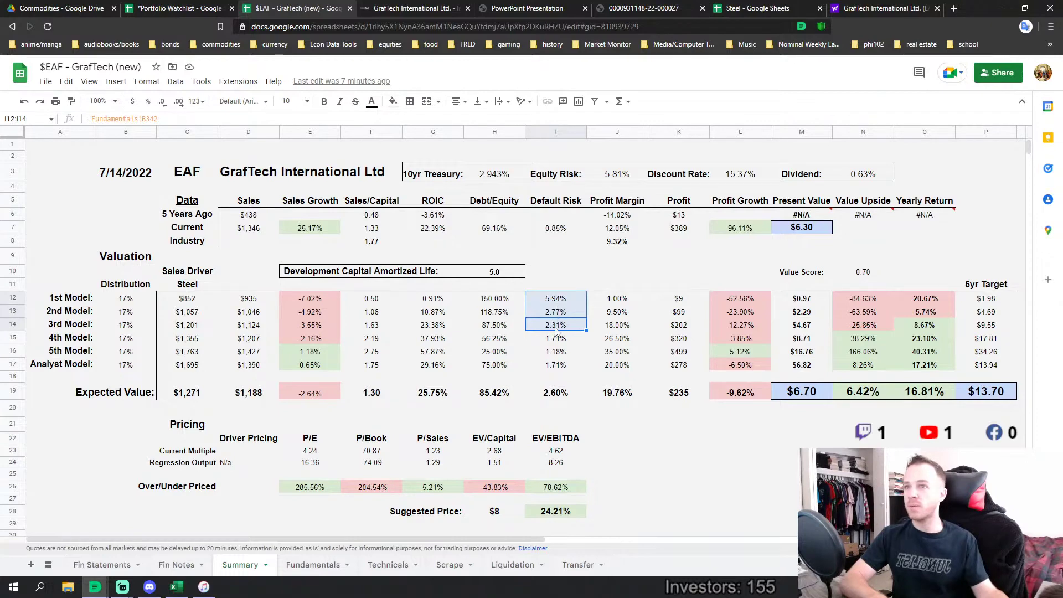
{"action": "left_click", "coordinate": [547, 366]}
{"action": "key", "text": "shift+Up"}
{"action": "key", "text": "shift+Up"}
{"action": "key", "text": "shift+Up"}
{"action": "key", "text": "shift+Up"}
{"action": "key", "text": "shift+Up"}
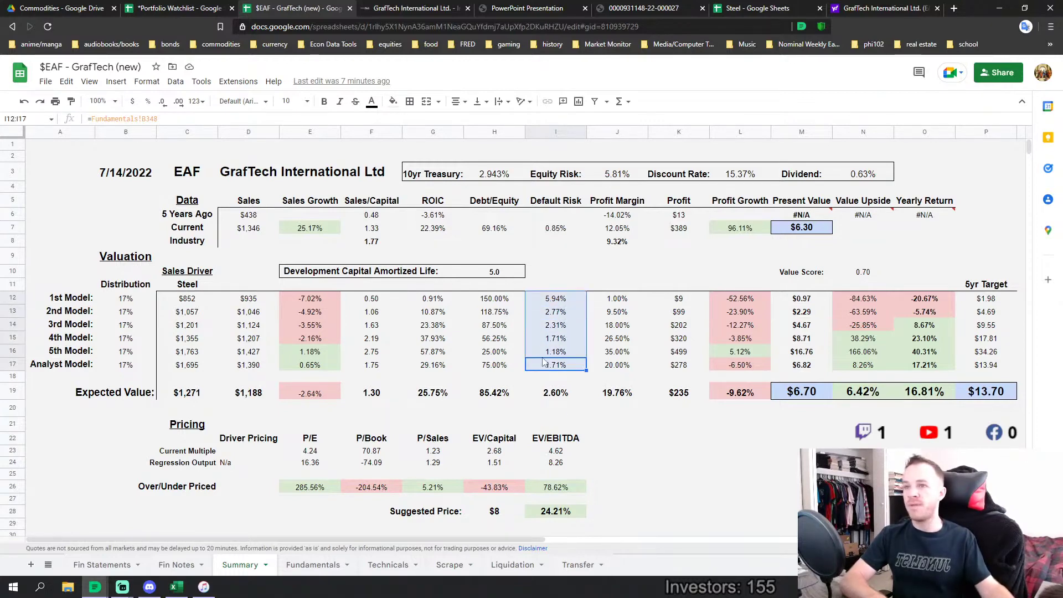
{"action": "left_click", "coordinate": [554, 397]}
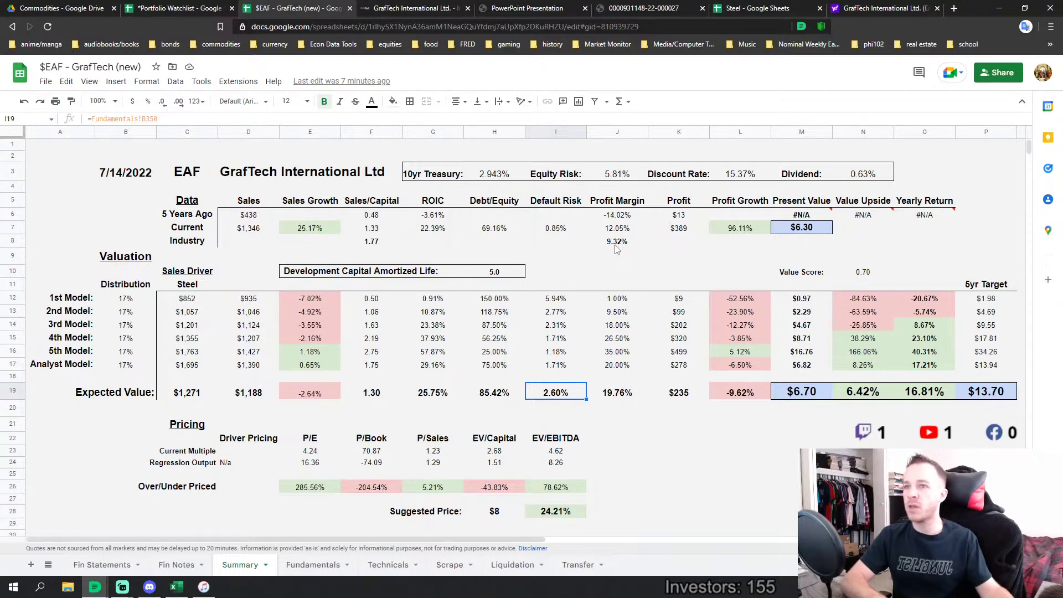
- Check the expected profit margin in J19, then the 1st model, 5th model and expected profit in column K
{"action": "left_click", "coordinate": [616, 399]}
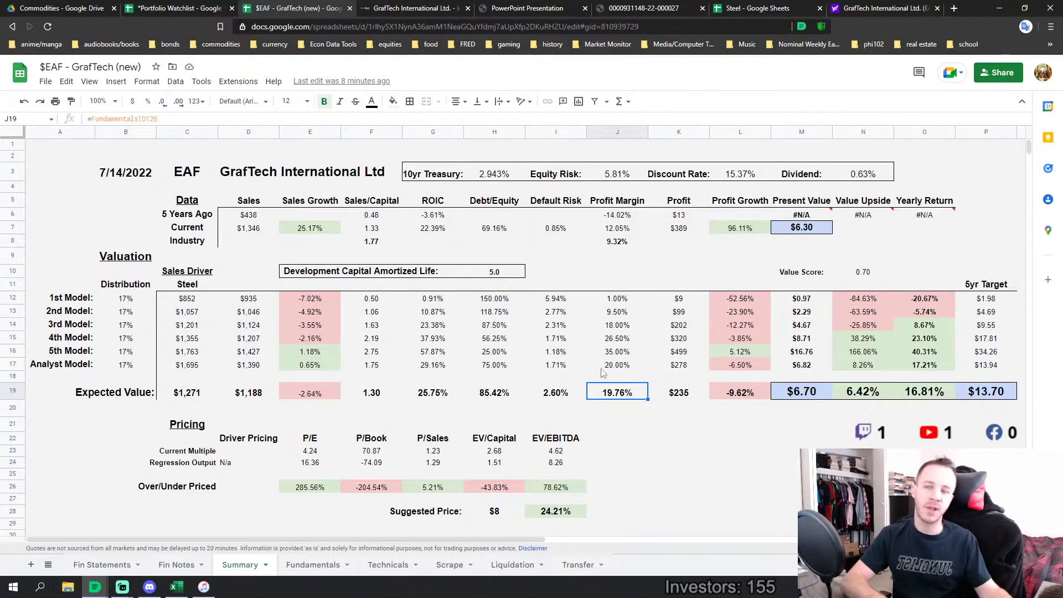
{"action": "left_click", "coordinate": [682, 300]}
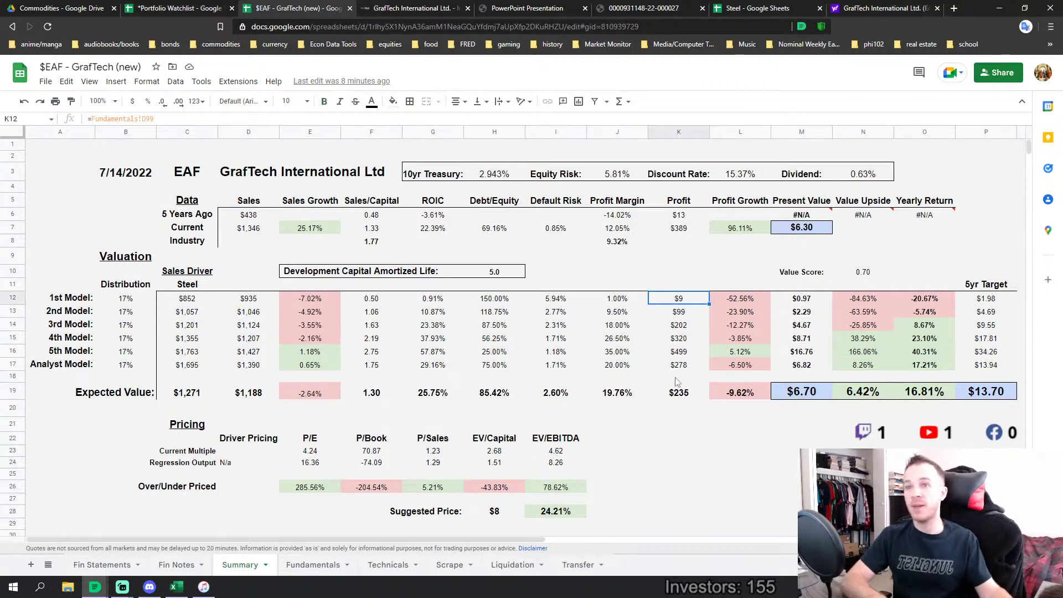
{"action": "left_click", "coordinate": [679, 355]}
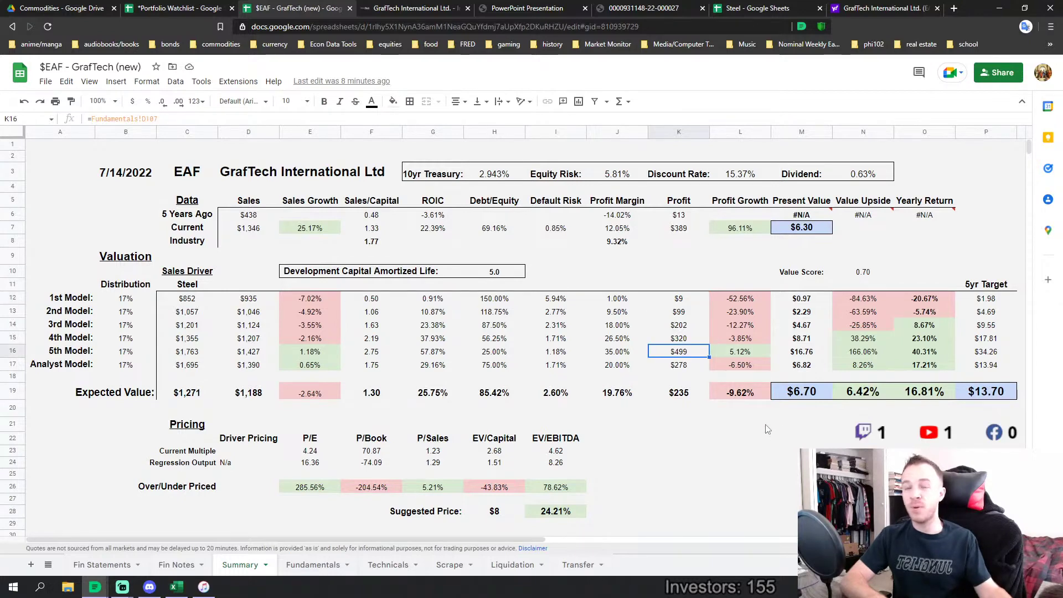
{"action": "left_click", "coordinate": [679, 394]}
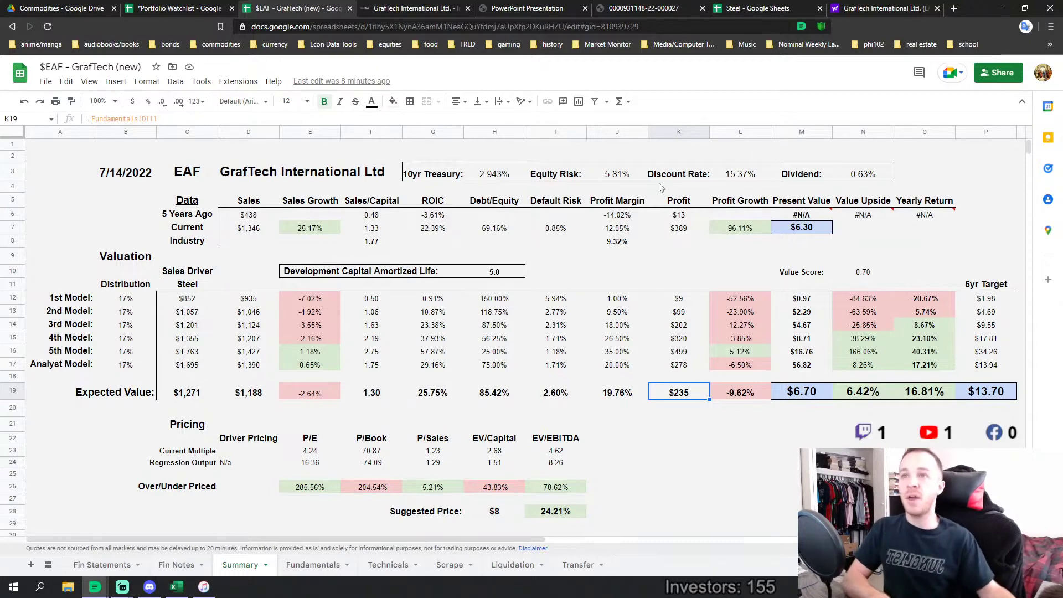
- Review the expected Present Value in M19, the 5yr Target for the 1st, 5th and expected cases, and the expected Yearly Return
{"action": "left_click", "coordinate": [806, 397]}
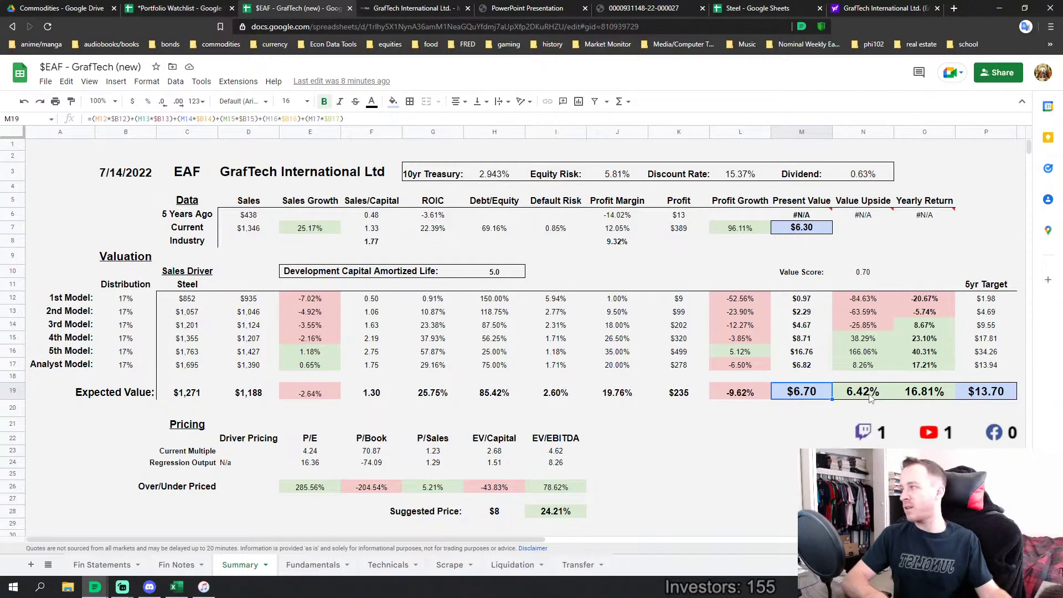
{"action": "left_click", "coordinate": [993, 301]}
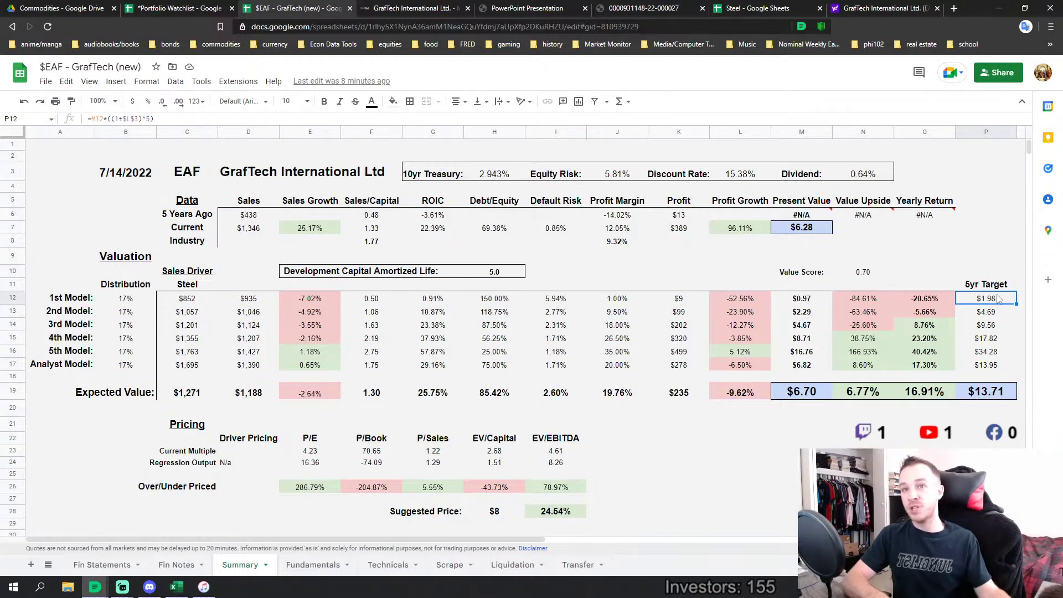
{"action": "left_click", "coordinate": [983, 354]}
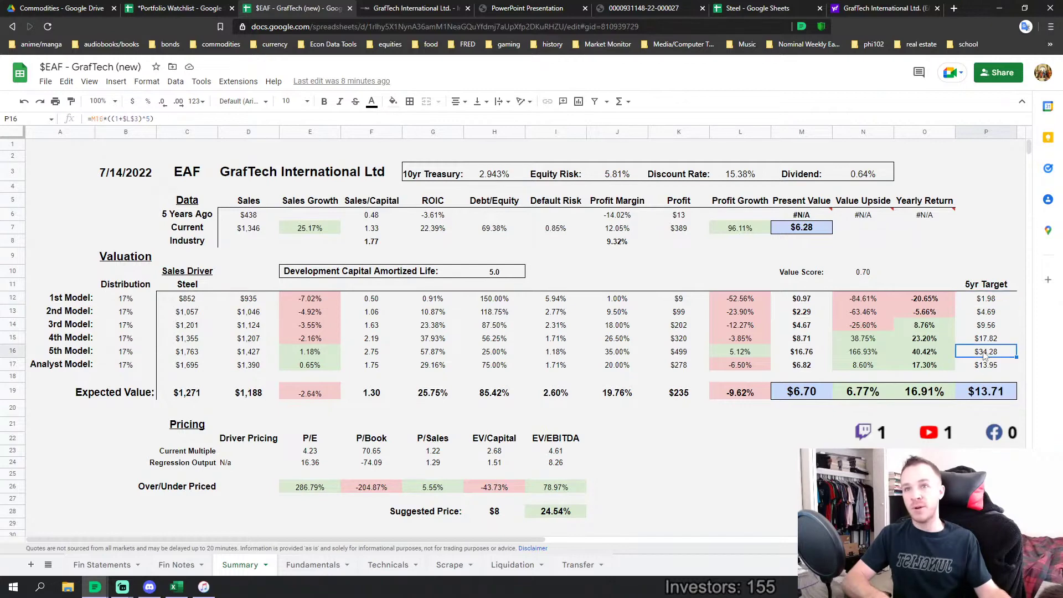
{"action": "left_click", "coordinate": [993, 395]}
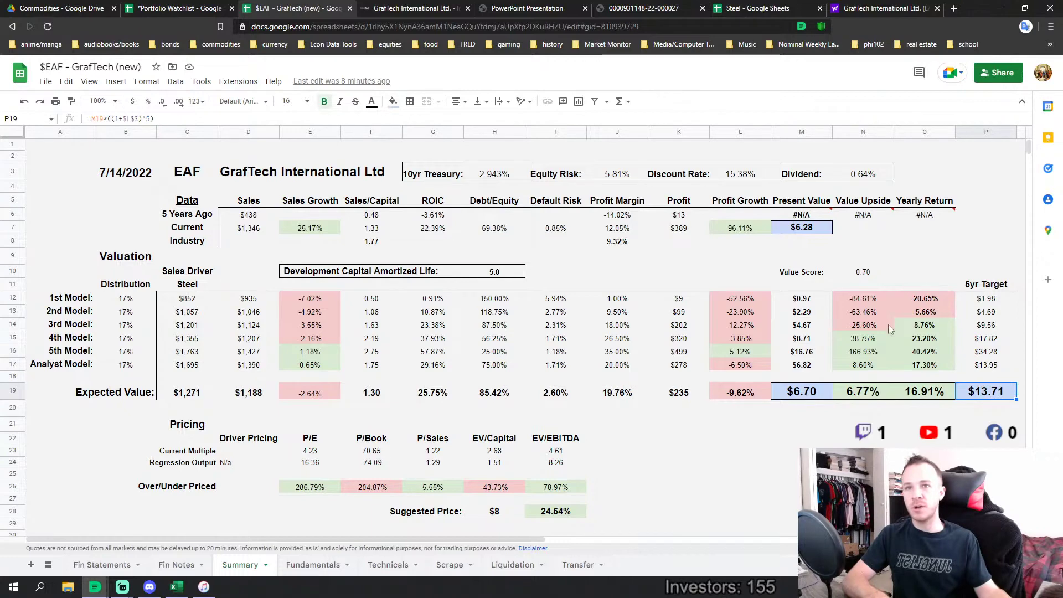
{"action": "left_click", "coordinate": [928, 394]}
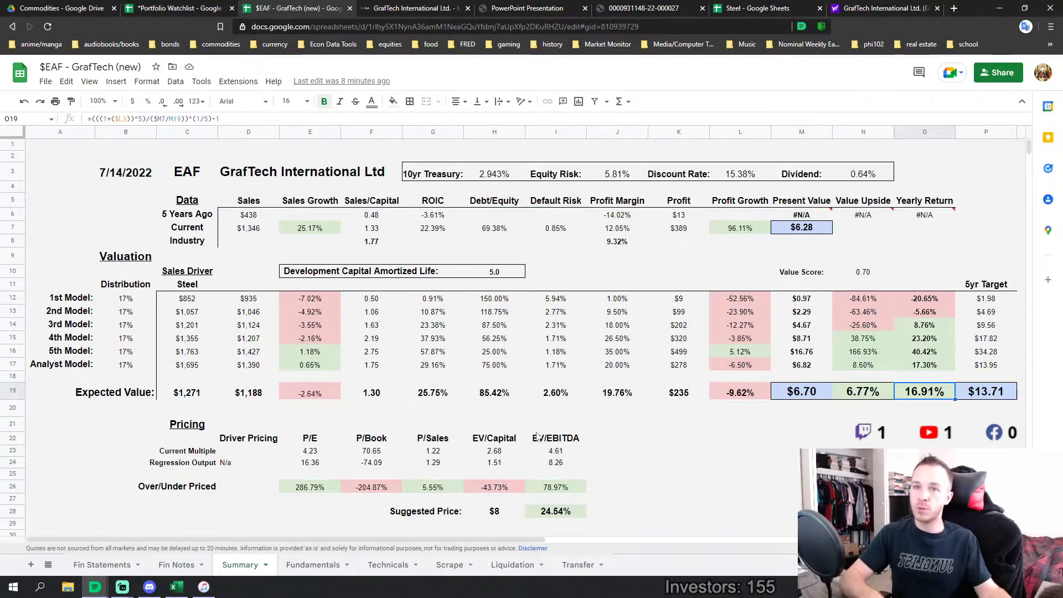
- Compare the Discount Rate in L3 with the expected Yearly Return in O19, and check the Value Score in N10
{"action": "left_click", "coordinate": [744, 176]}
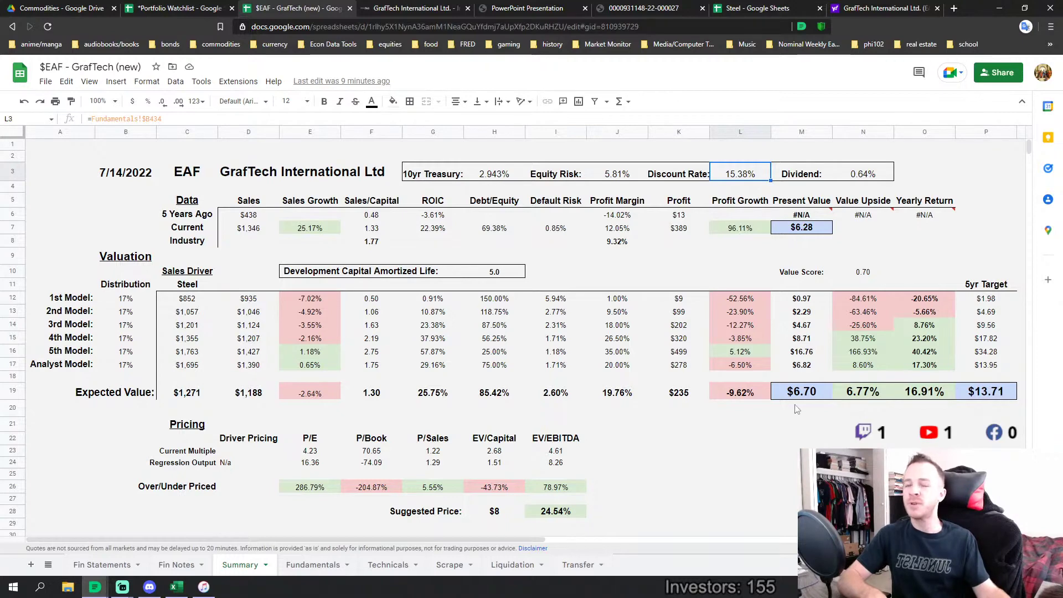
{"action": "left_click", "coordinate": [912, 397]}
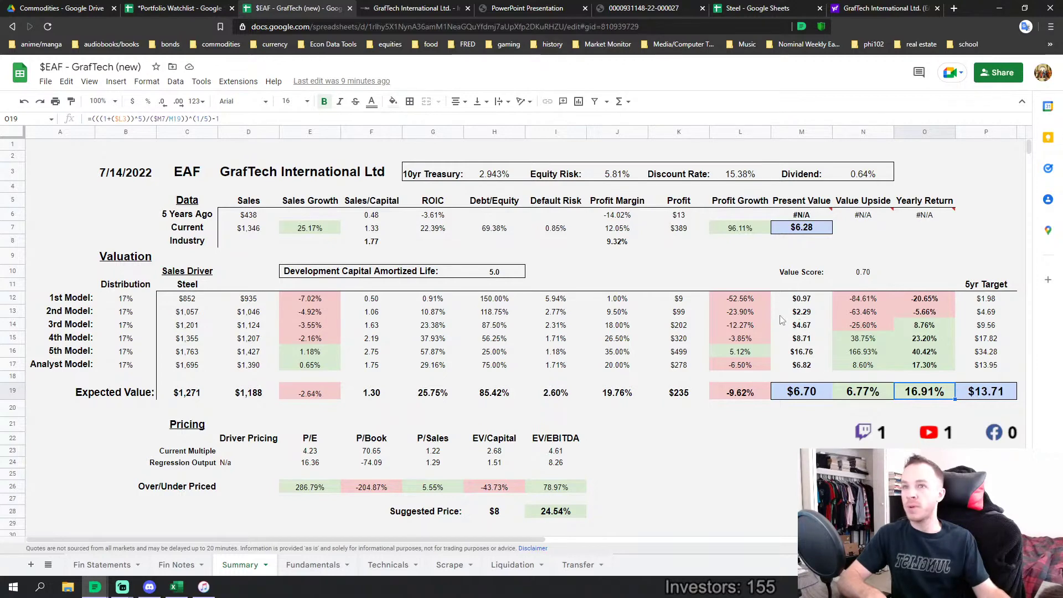
{"action": "left_click", "coordinate": [871, 271]}
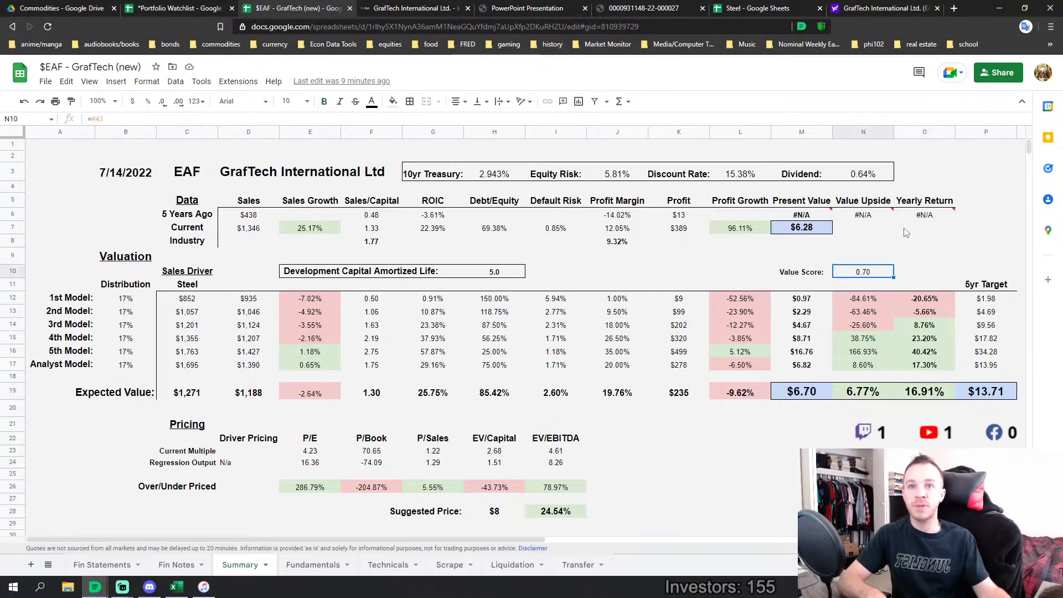
{"action": "mouse_move", "coordinate": [885, 219]}
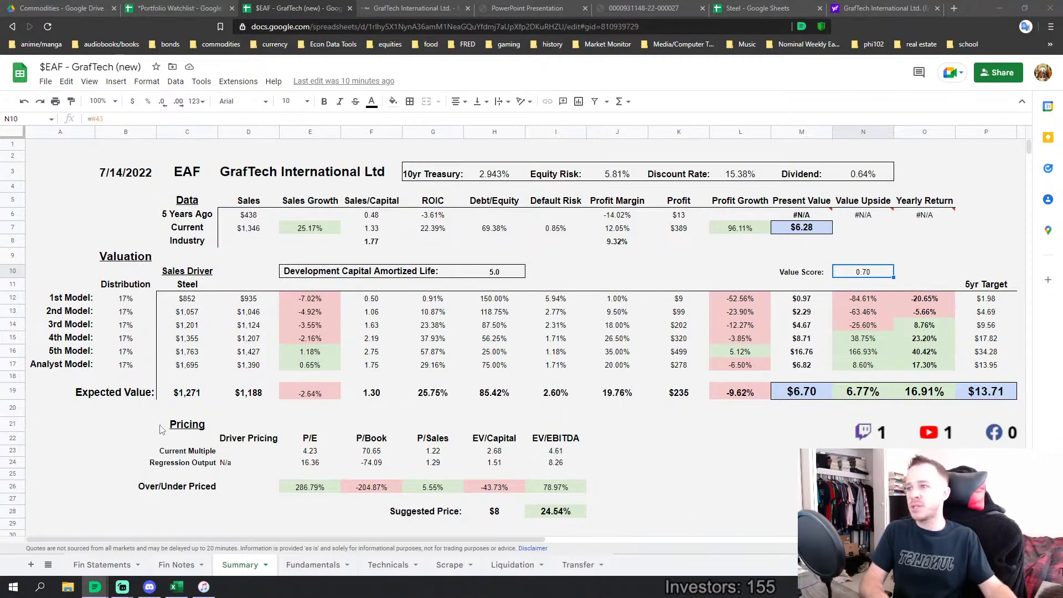
- Examine the Pricing multiples and Suggested Price in C21:I28, and recheck the expected profit in K19
{"action": "left_click_drag", "start_coordinate": [164, 429], "coordinate": [559, 514]}
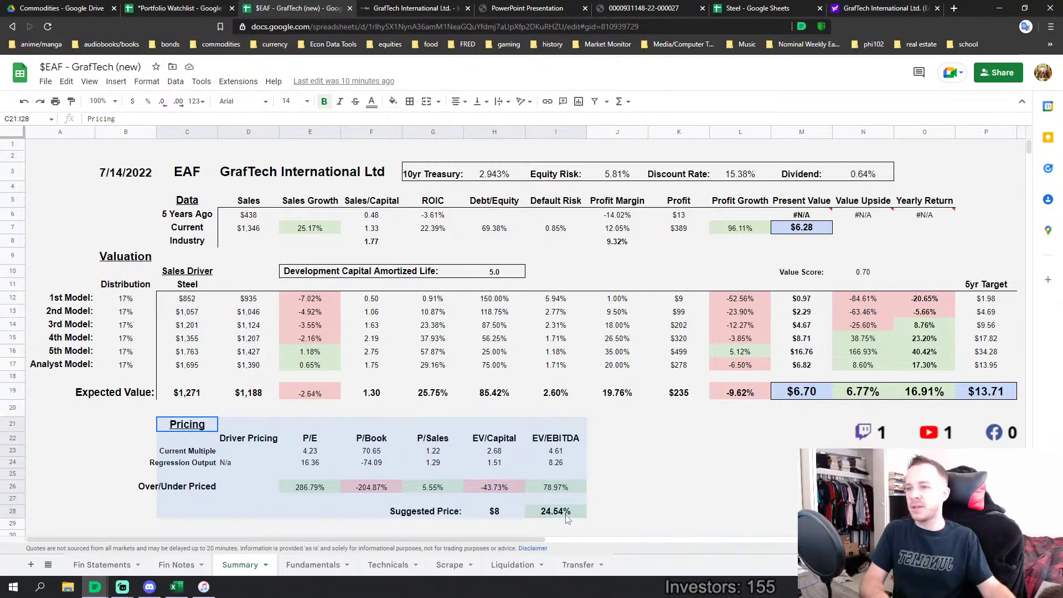
{"action": "left_click", "coordinate": [664, 507]}
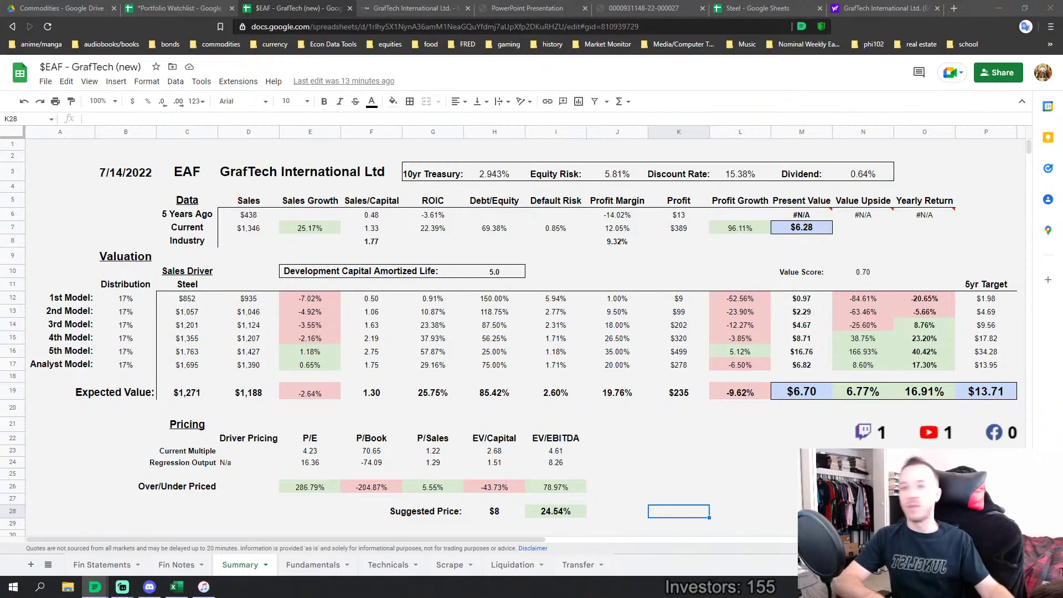
{"action": "left_click", "coordinate": [669, 394]}
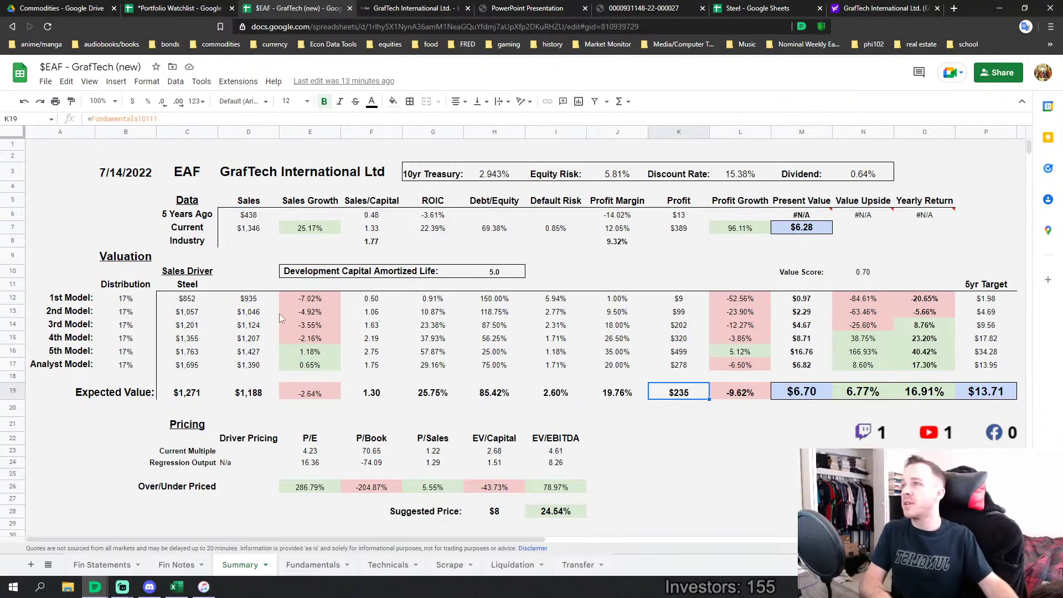
- Switch to the Portfolio Watchlist spreadsheet, reload it, and look through the ranked tickers down to the summary statistics
{"action": "left_click", "coordinate": [173, 8]}
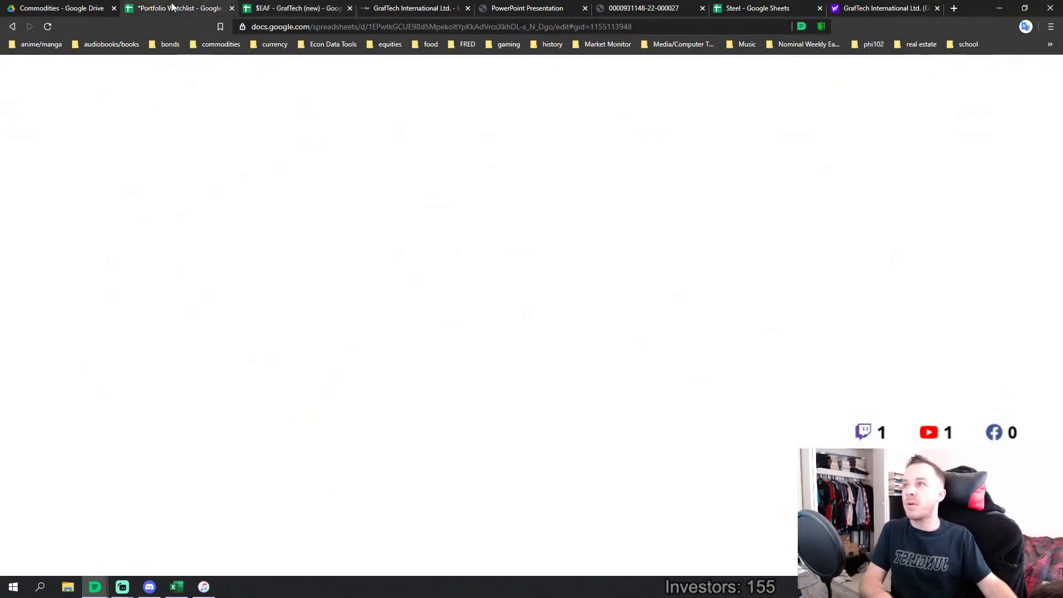
{"action": "left_click", "coordinate": [46, 32]}
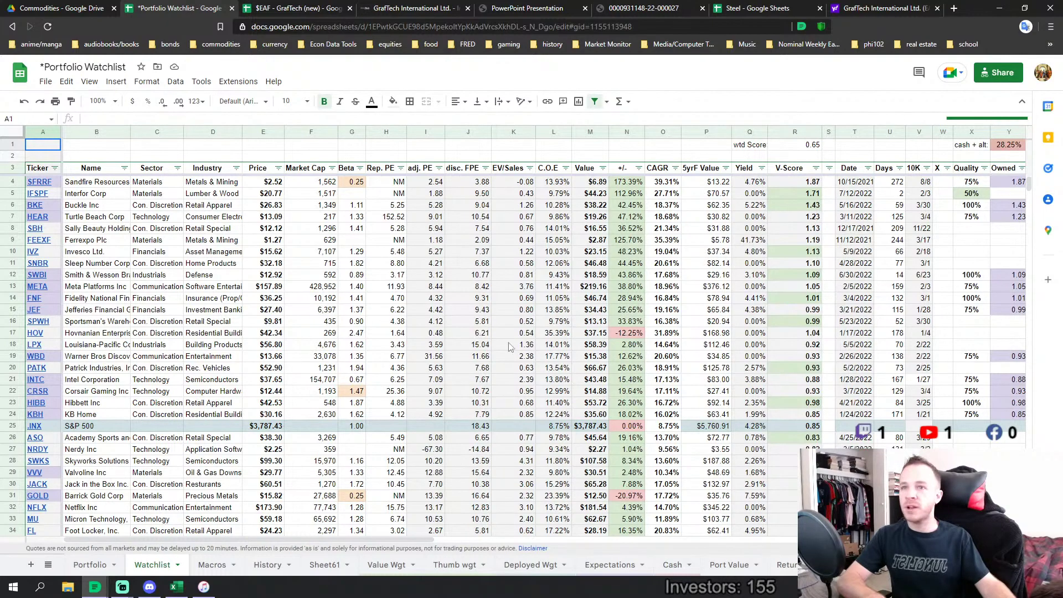
{"action": "scroll", "coordinate": [664, 390], "scroll_direction": "down", "scroll_amount": 9}
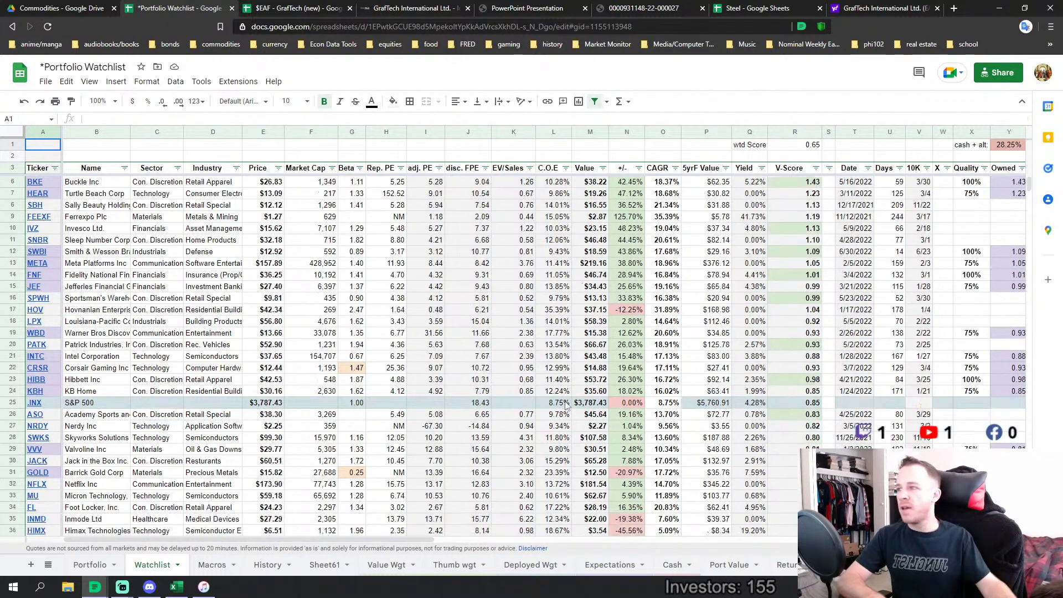
{"action": "scroll", "coordinate": [563, 406], "scroll_direction": "down", "scroll_amount": 7}
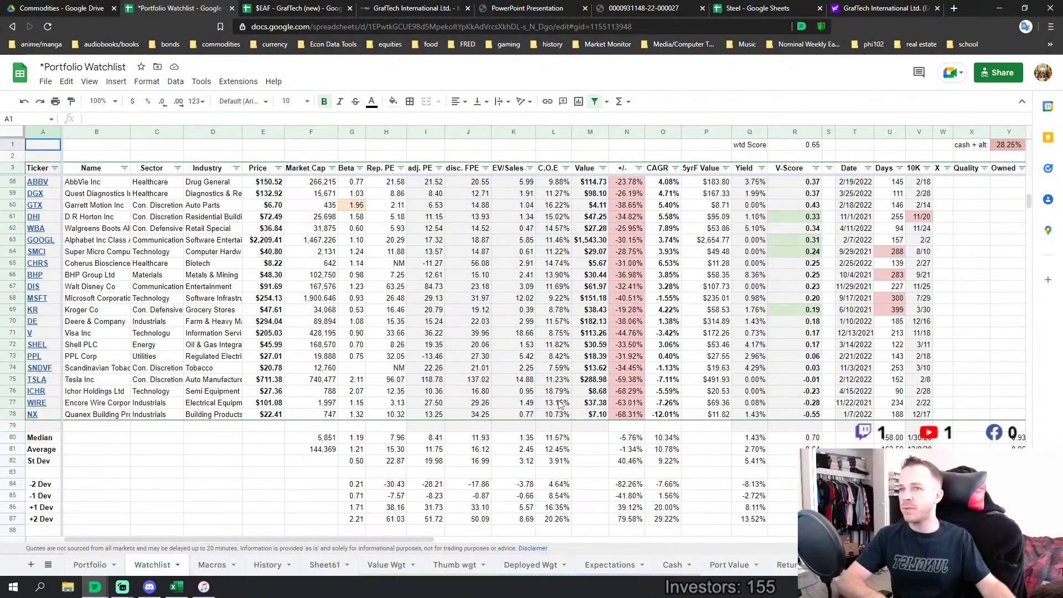
{"action": "scroll", "coordinate": [700, 210], "scroll_direction": "up", "scroll_amount": 3}
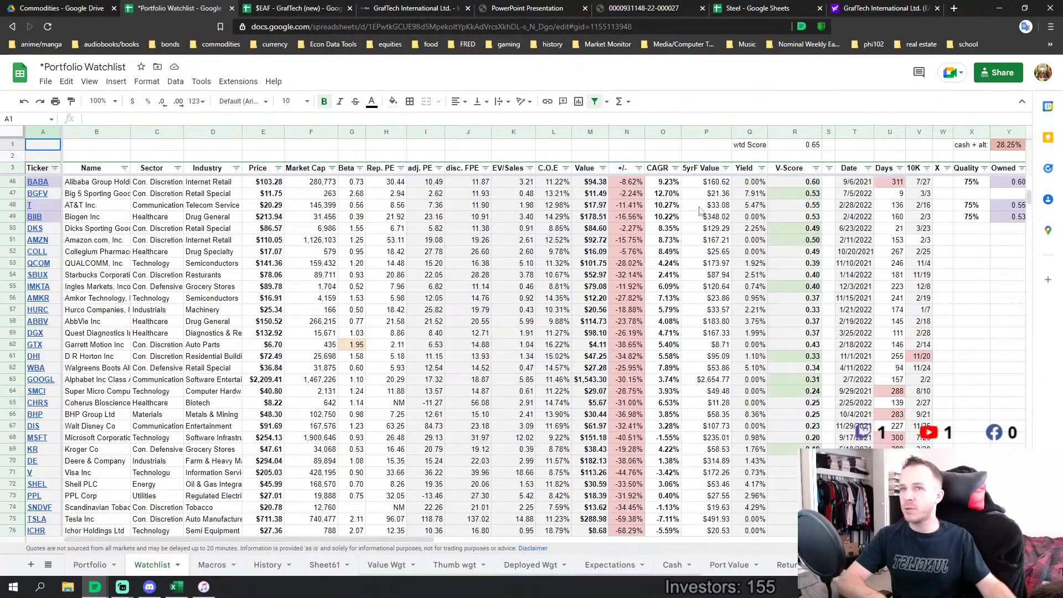
- Sort the watchlist by the Score Reset column S from Z to A and return to the top-ranked tickers
{"action": "left_click", "coordinate": [829, 168]}
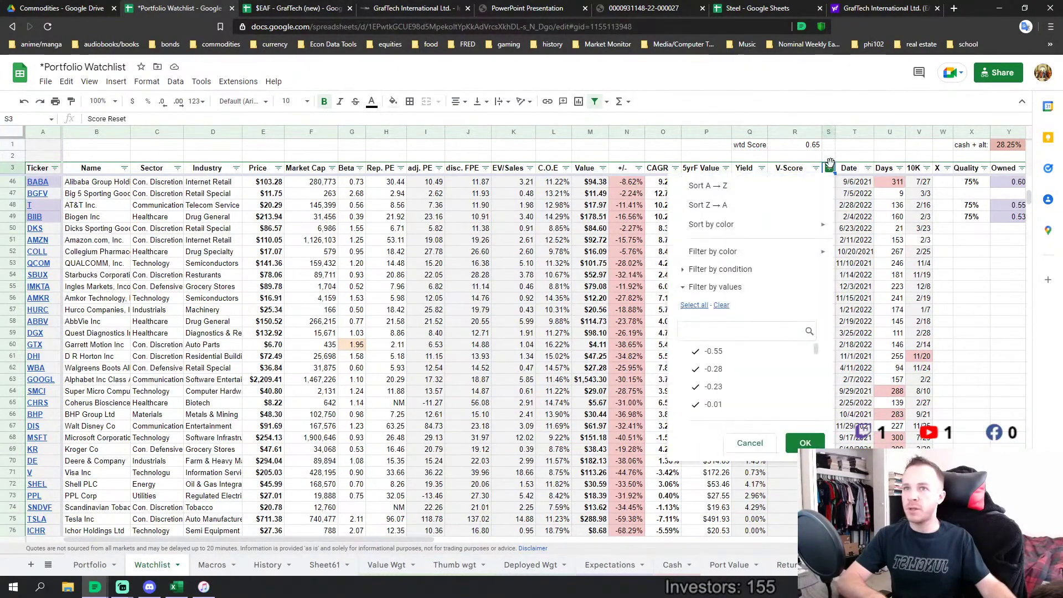
{"action": "left_click", "coordinate": [800, 206]}
{"action": "scroll", "coordinate": [554, 264], "scroll_direction": "up", "scroll_amount": 9}
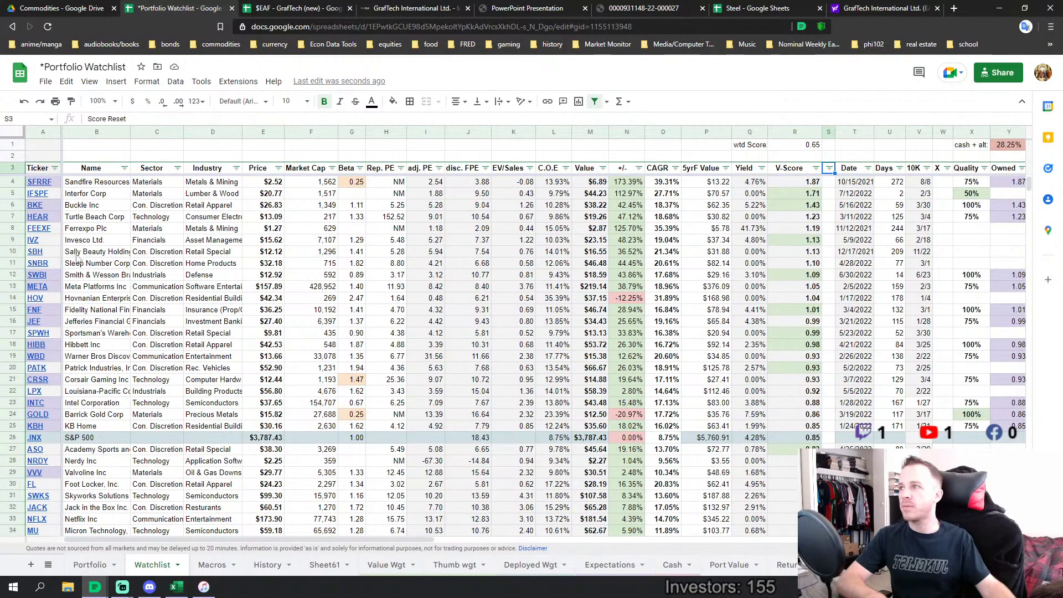
- Highlight the Interfor Corp row, then find GrafTech (EAF) in the ranking and compare it with the neighbouring tickers
{"action": "mouse_move", "coordinate": [46, 194]}
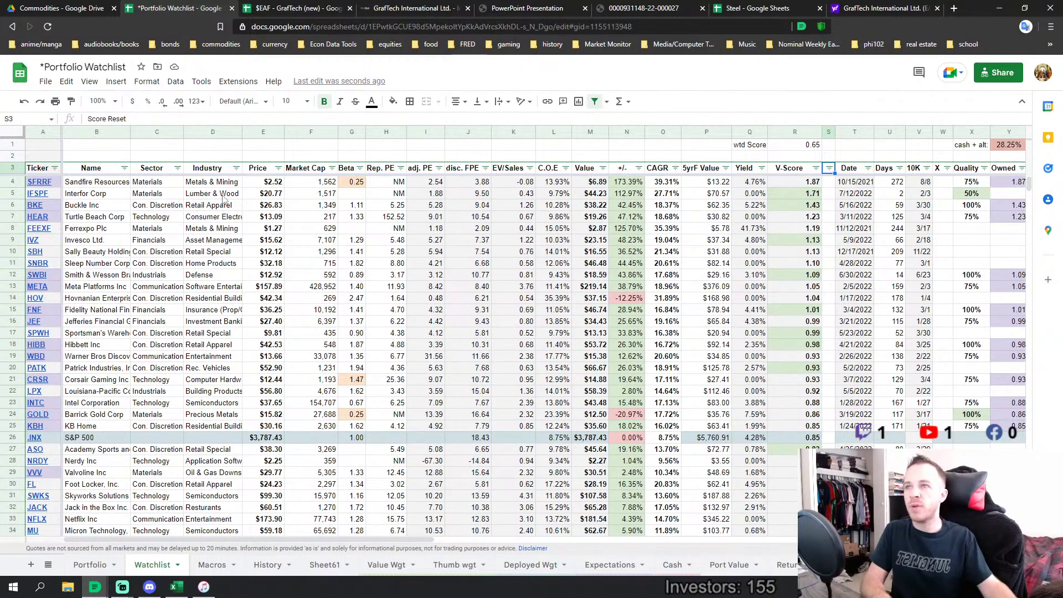
{"action": "left_click", "coordinate": [15, 193]}
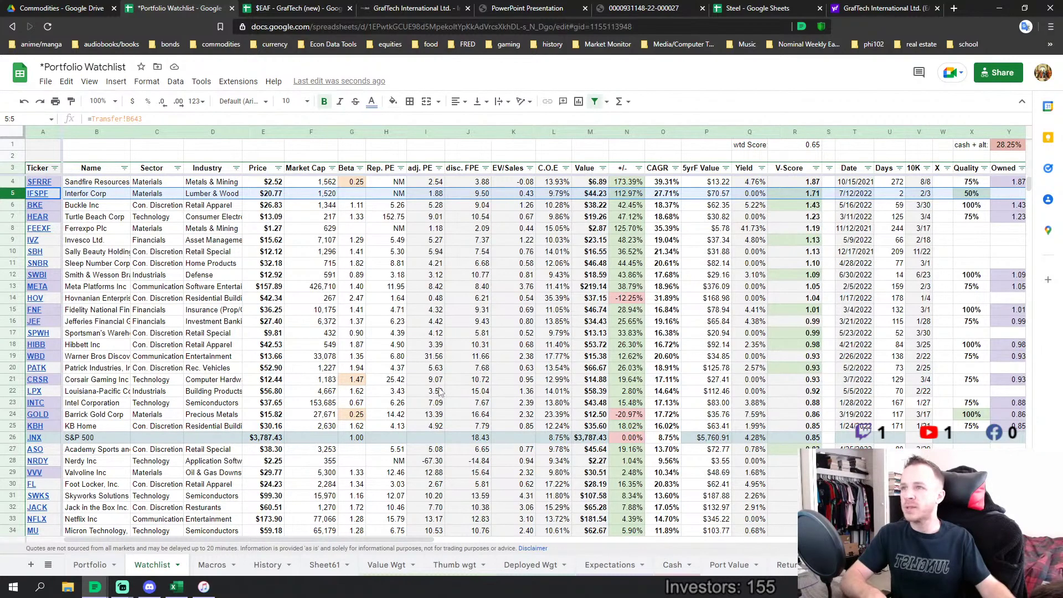
{"action": "scroll", "coordinate": [439, 391], "scroll_direction": "down", "scroll_amount": 5}
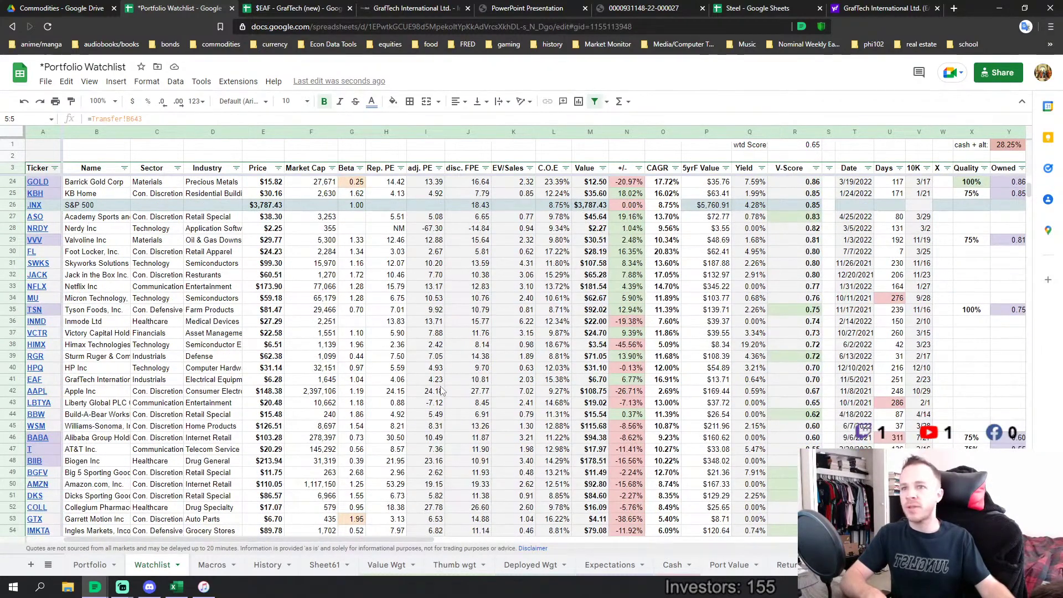
{"action": "scroll", "coordinate": [440, 391], "scroll_direction": "down", "scroll_amount": 2}
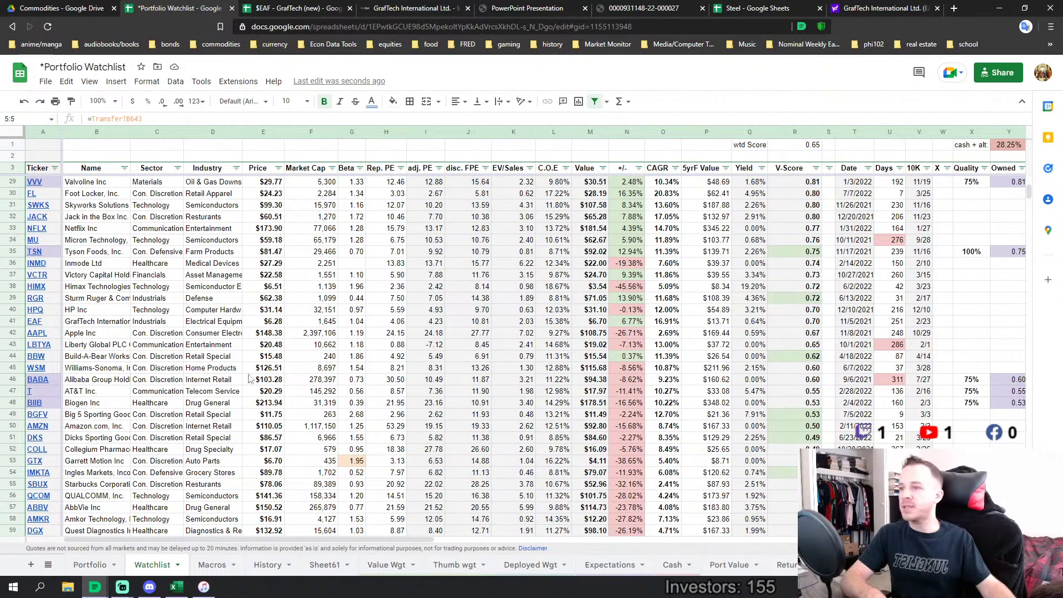
{"action": "scroll", "coordinate": [273, 314], "scroll_direction": "down", "scroll_amount": 1}
- Review the lowest-ranked tickers, the summary statistics, the Jul-22 event calendar and the Rank Score ticker list below the watchlist
{"action": "scroll", "coordinate": [273, 314], "scroll_direction": "down", "scroll_amount": 5}
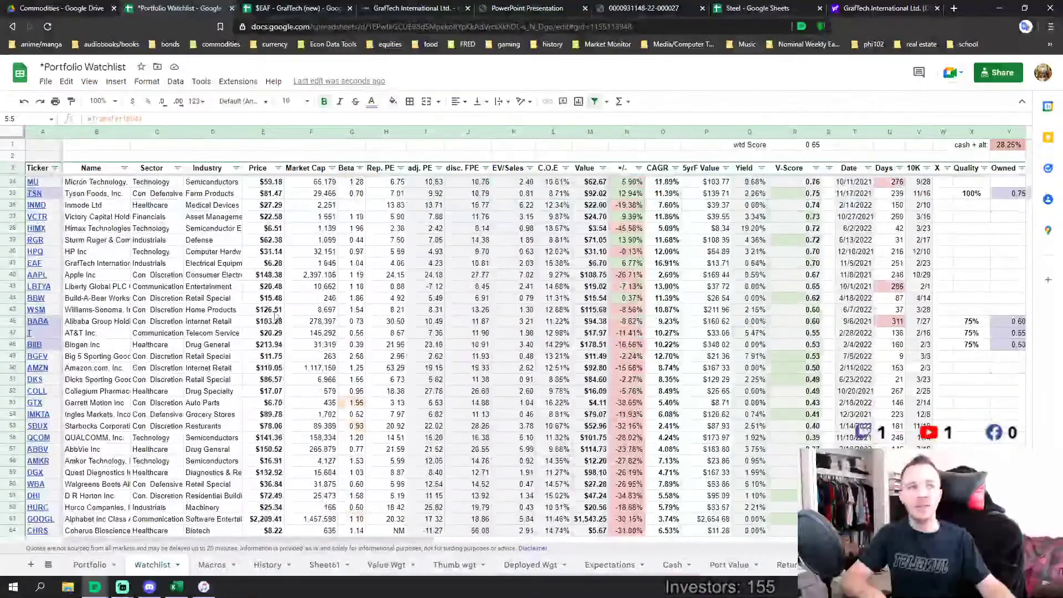
{"action": "scroll", "coordinate": [275, 315], "scroll_direction": "down", "scroll_amount": 6}
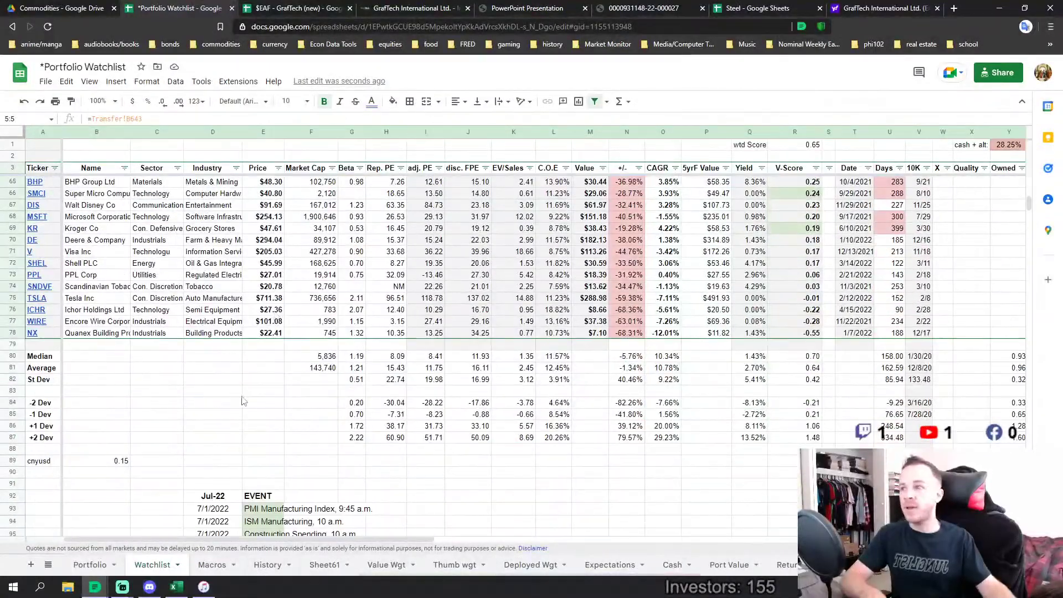
{"action": "scroll", "coordinate": [332, 467], "scroll_direction": "down", "scroll_amount": 4}
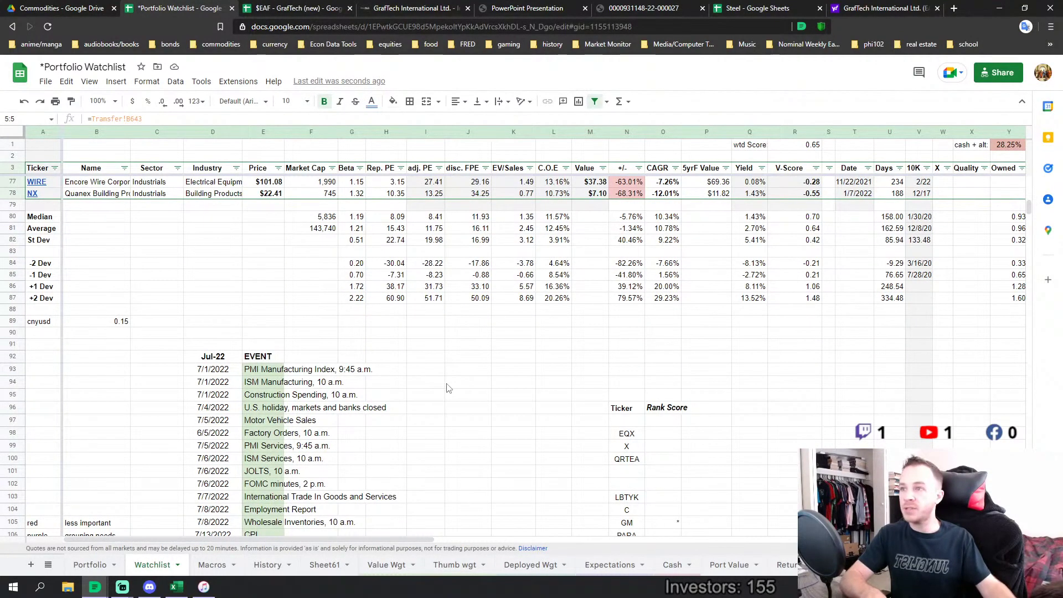
{"action": "scroll", "coordinate": [534, 345], "scroll_direction": "down", "scroll_amount": 2}
{"action": "scroll", "coordinate": [536, 344], "scroll_direction": "down", "scroll_amount": 3}
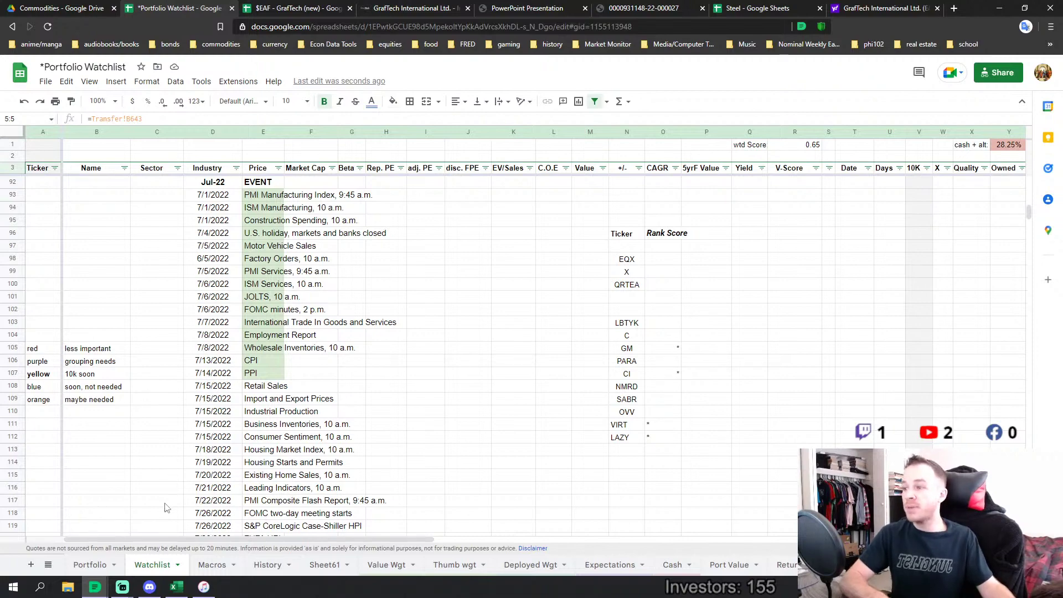
- Switch to Discord and look over the company-analysis, portfolios and chat channels of the investing server
{"action": "left_click", "coordinate": [149, 587]}
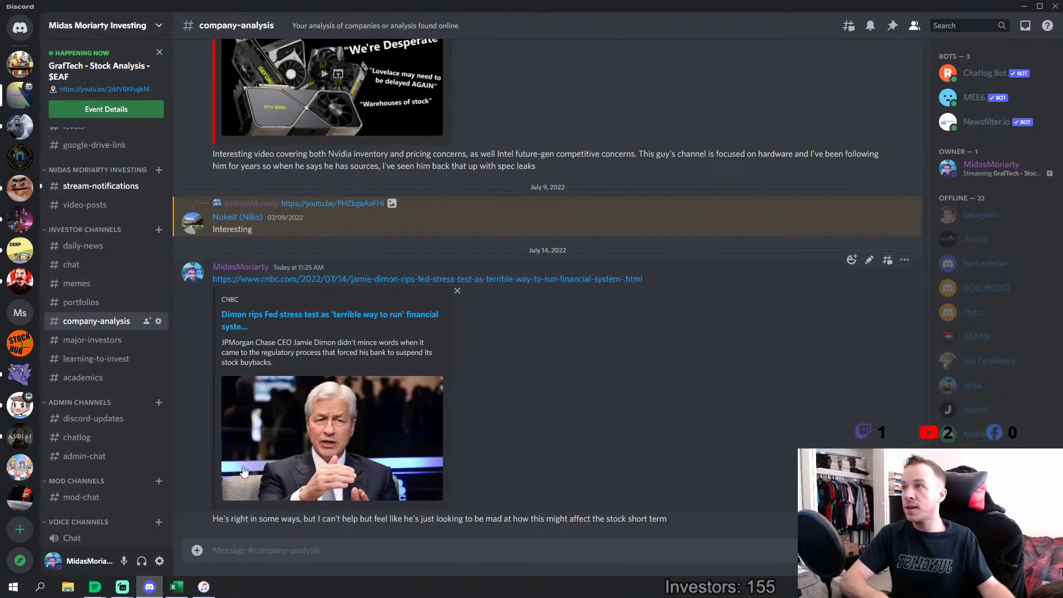
{"action": "scroll", "coordinate": [244, 471], "scroll_direction": "up", "scroll_amount": 5}
{"action": "scroll", "coordinate": [244, 471], "scroll_direction": "down", "scroll_amount": 4}
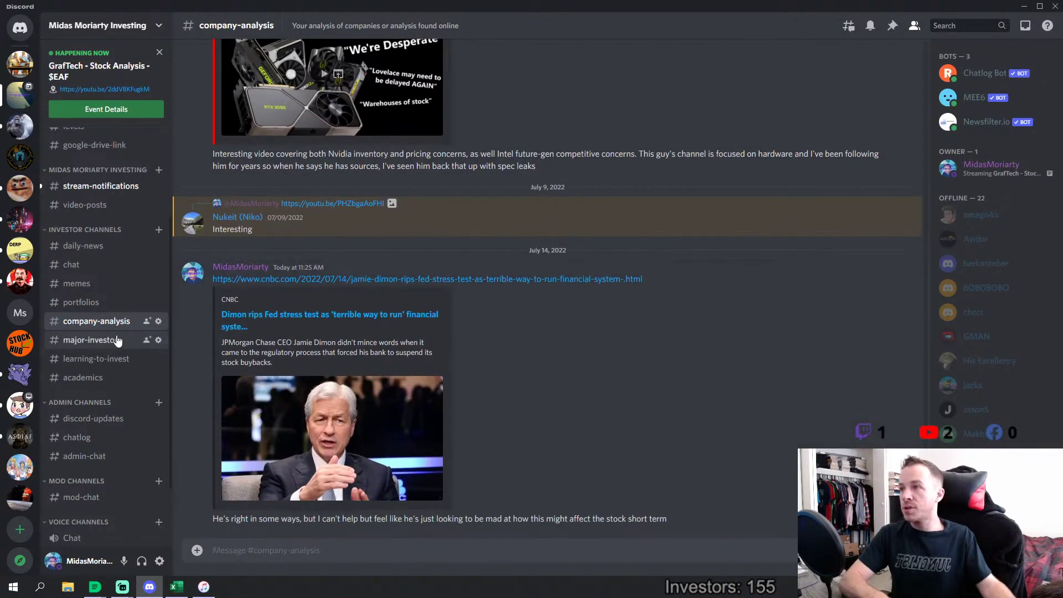
{"action": "left_click", "coordinate": [76, 303]}
{"action": "left_click", "coordinate": [74, 265]}
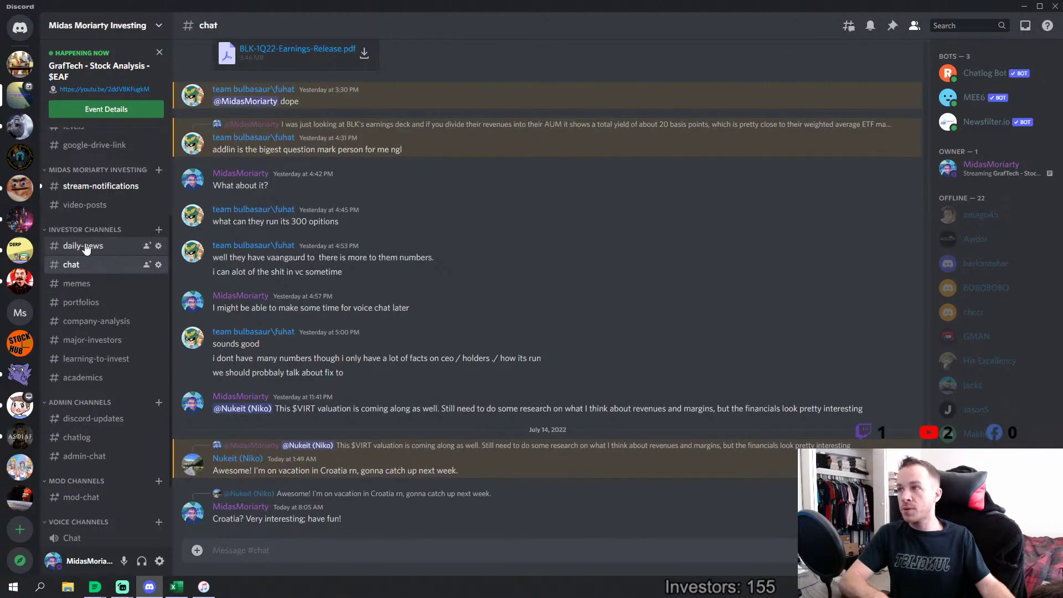
- Browse the latest posts in the daily-news channel and return to the Portfolio Watchlist spreadsheet
{"action": "left_click", "coordinate": [83, 246]}
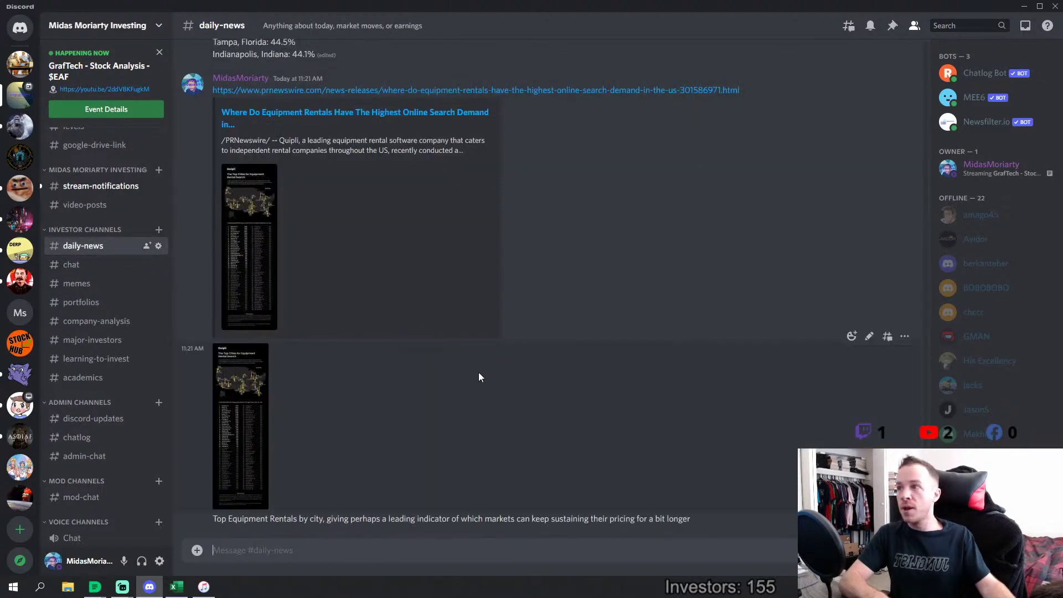
{"action": "scroll", "coordinate": [463, 369], "scroll_direction": "up", "scroll_amount": 10}
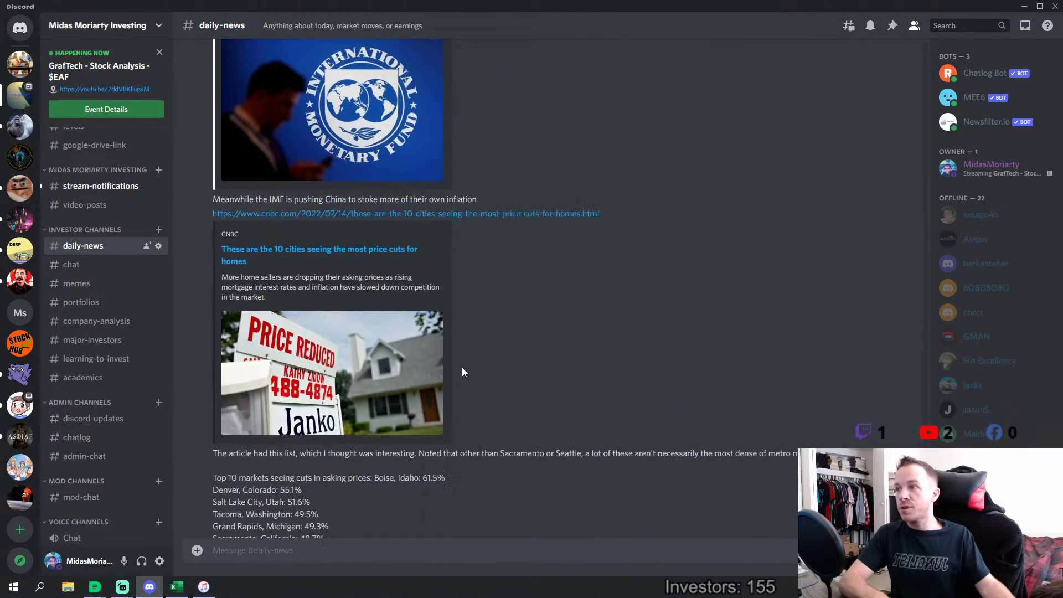
{"action": "scroll", "coordinate": [462, 367], "scroll_direction": "down", "scroll_amount": 10}
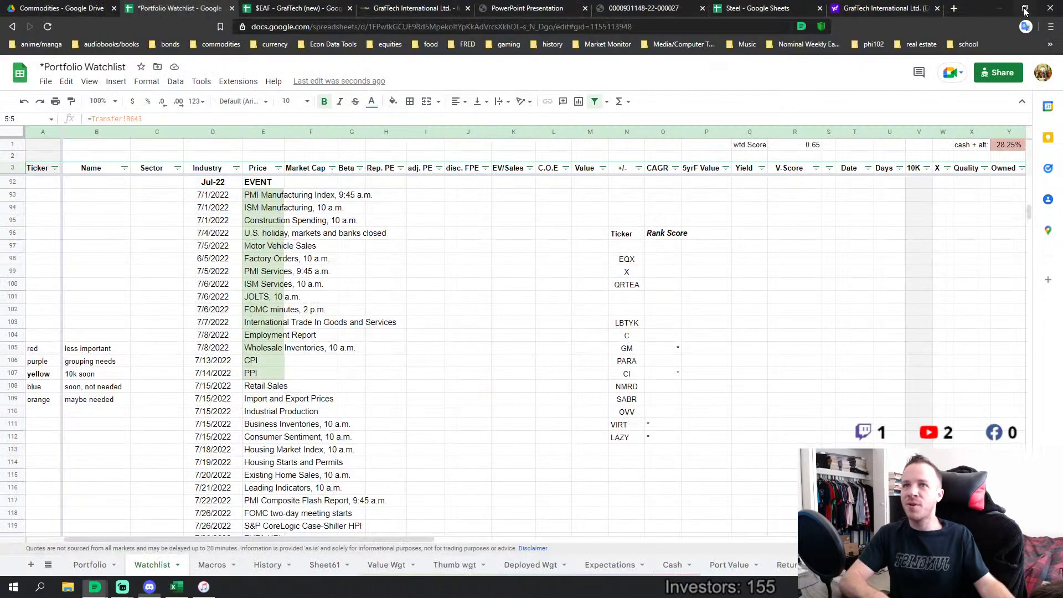
{"action": "left_click", "coordinate": [1023, 8]}
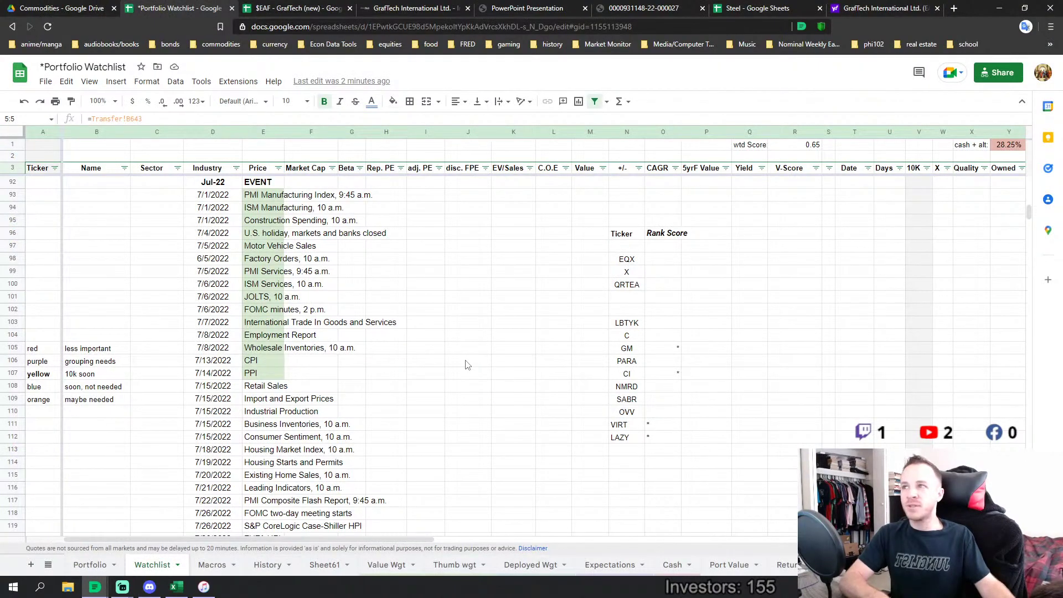